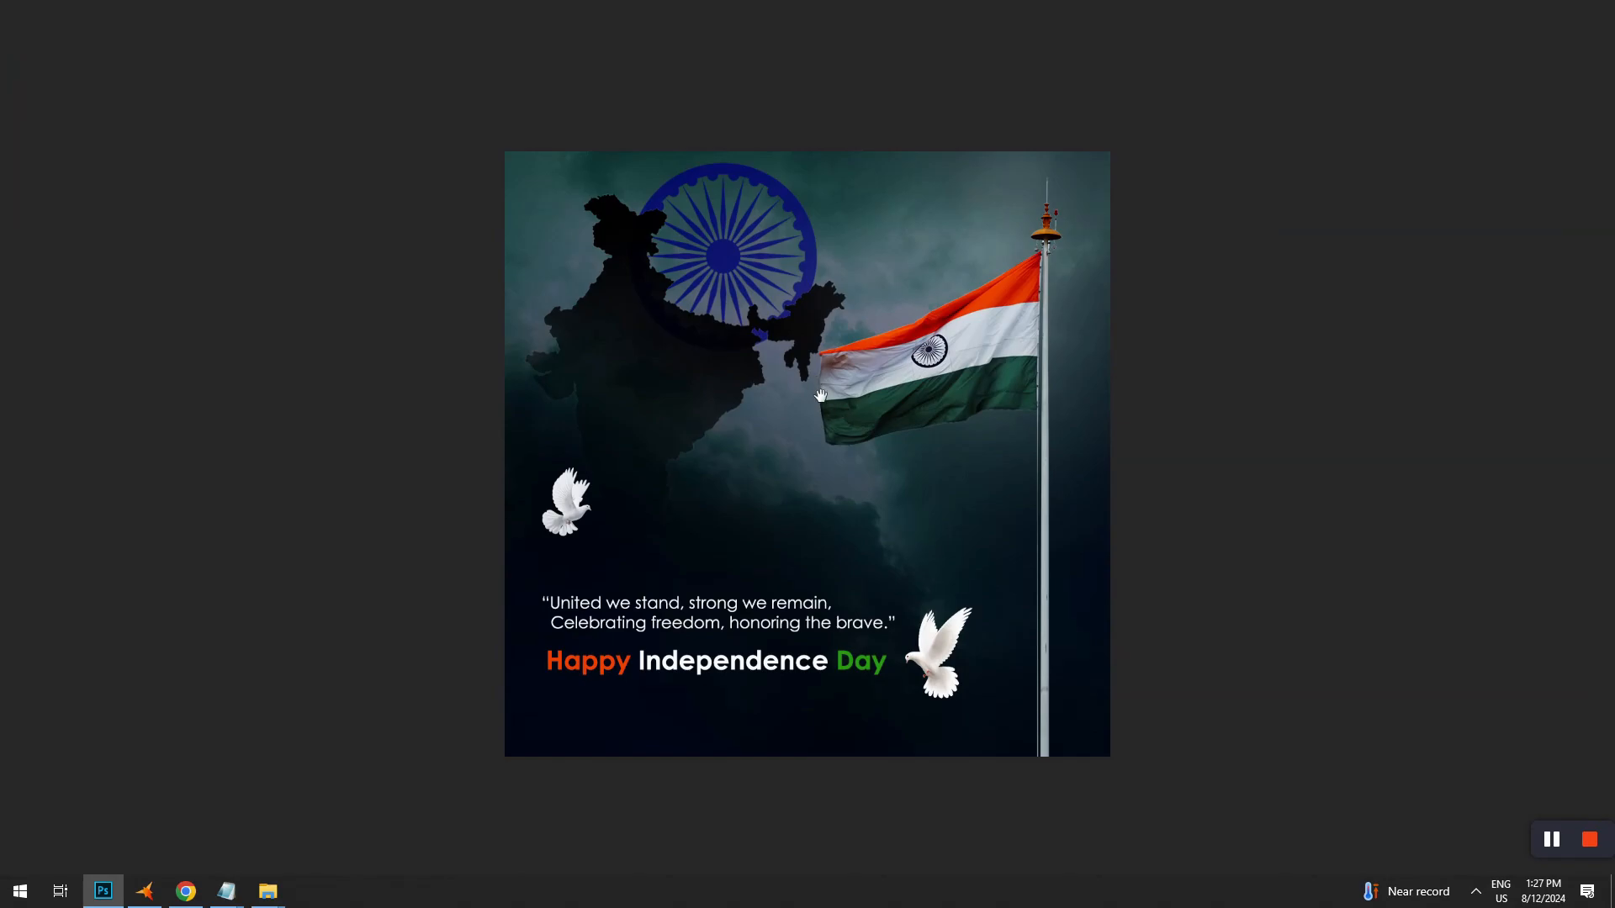
scroll(834, 405, "up", 1)
mouse_move(840, 418)
left_mouse_down()
mouse_move(855, 361)
mouse_move(858, 435)
mouse_move(860, 403)
left_mouse_up()
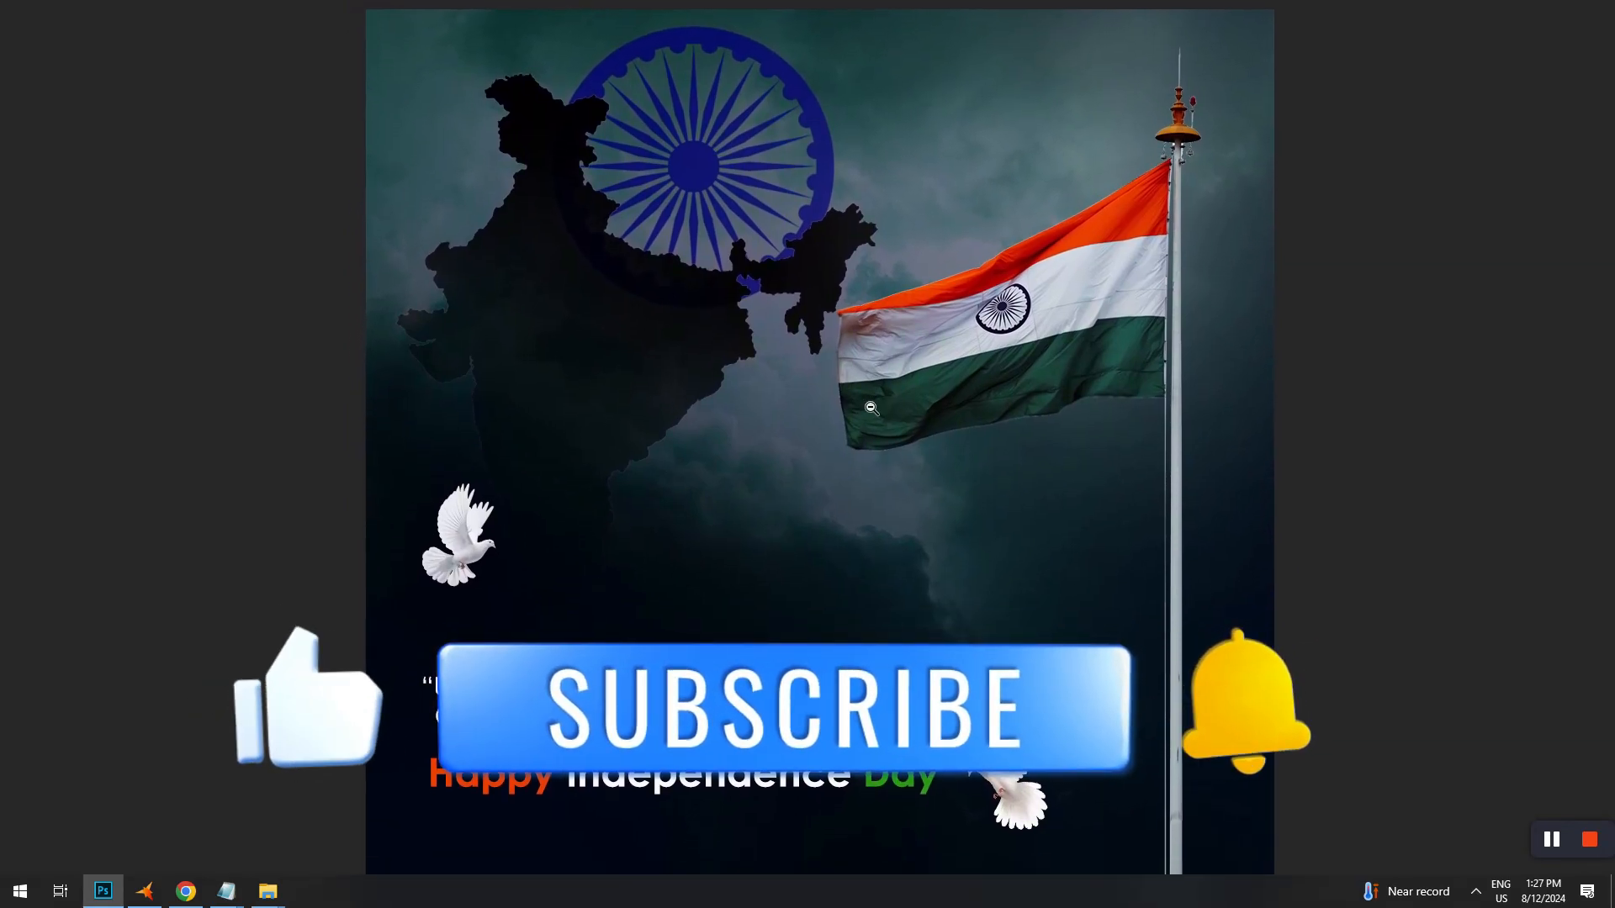
scroll(859, 404, "down", 1)
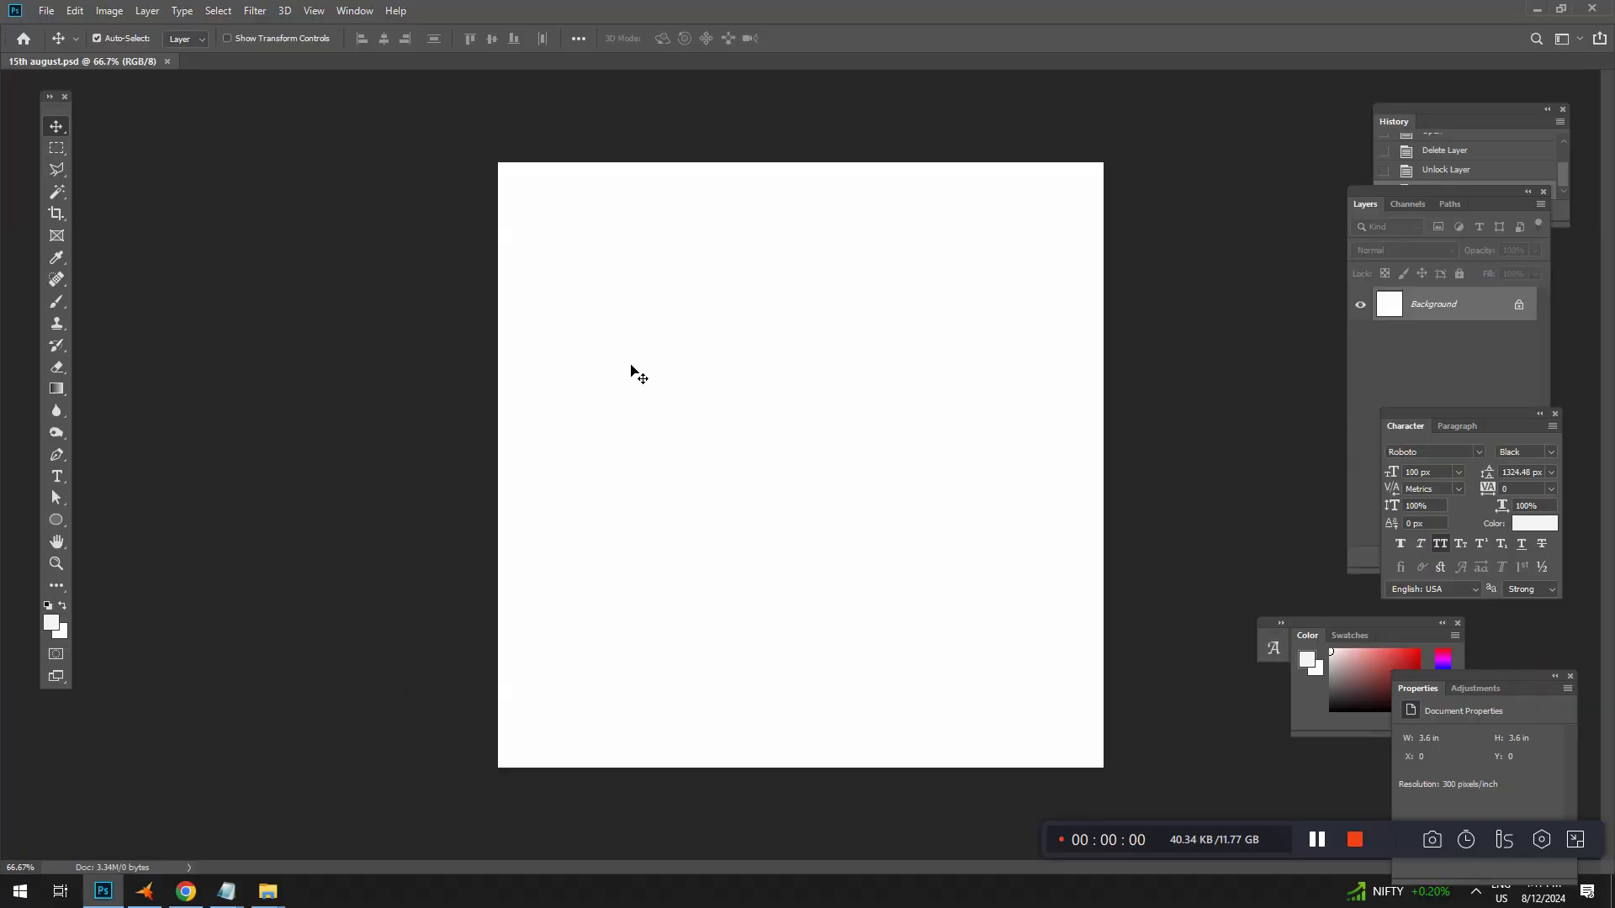
Close the surplus Downloads windows and open the independence day folder in File Explorer.
mouse_move(274, 902)
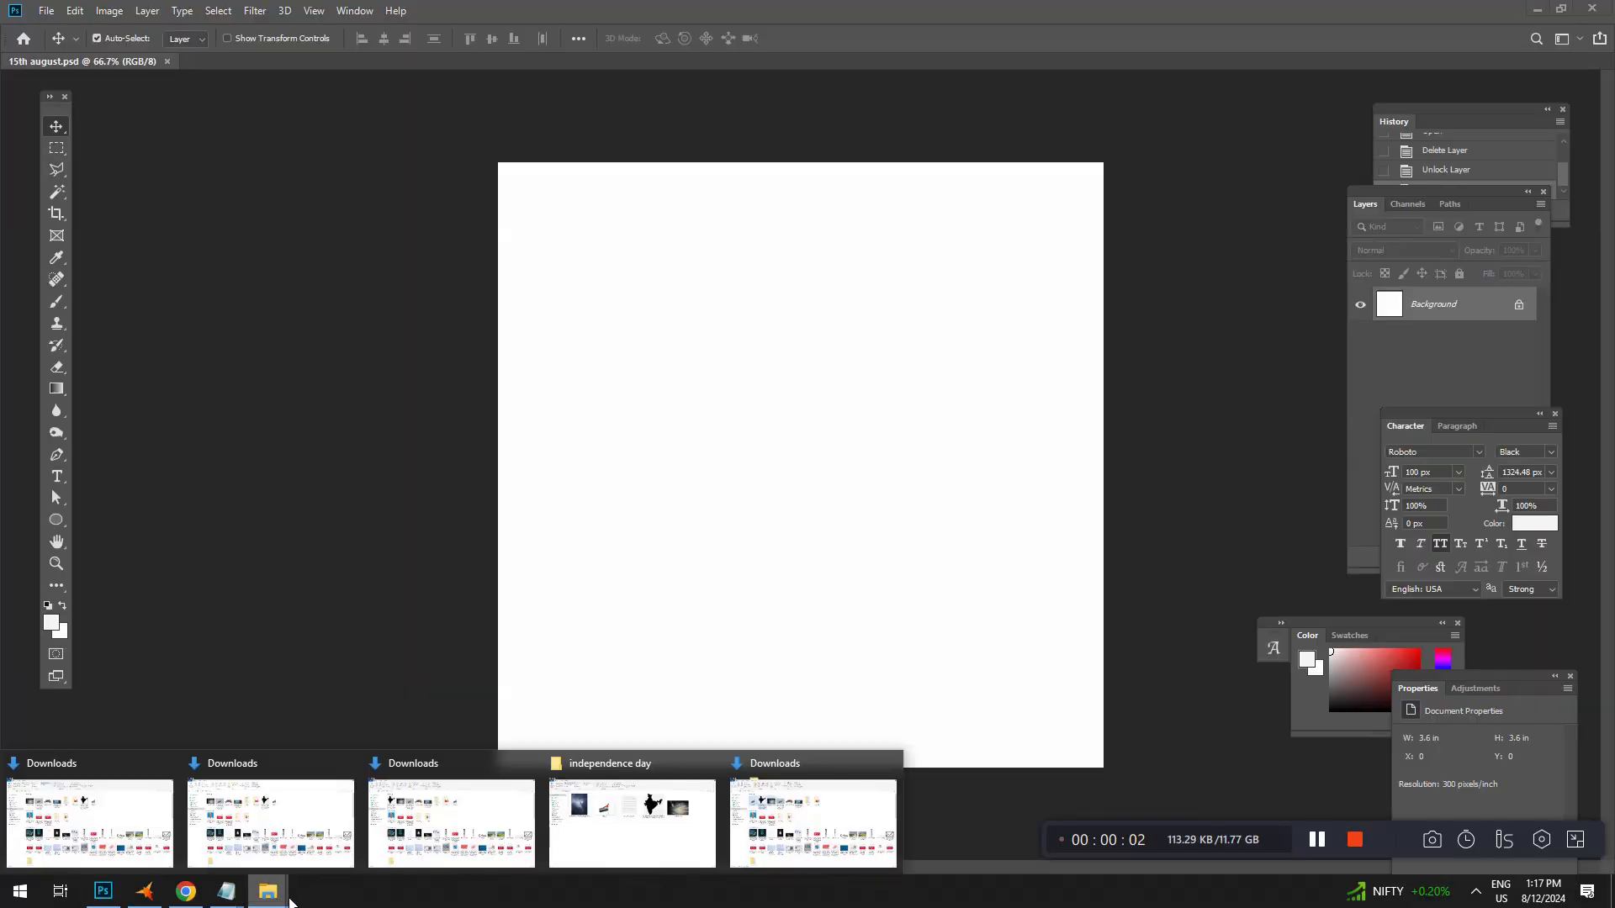
left_click(527, 762)
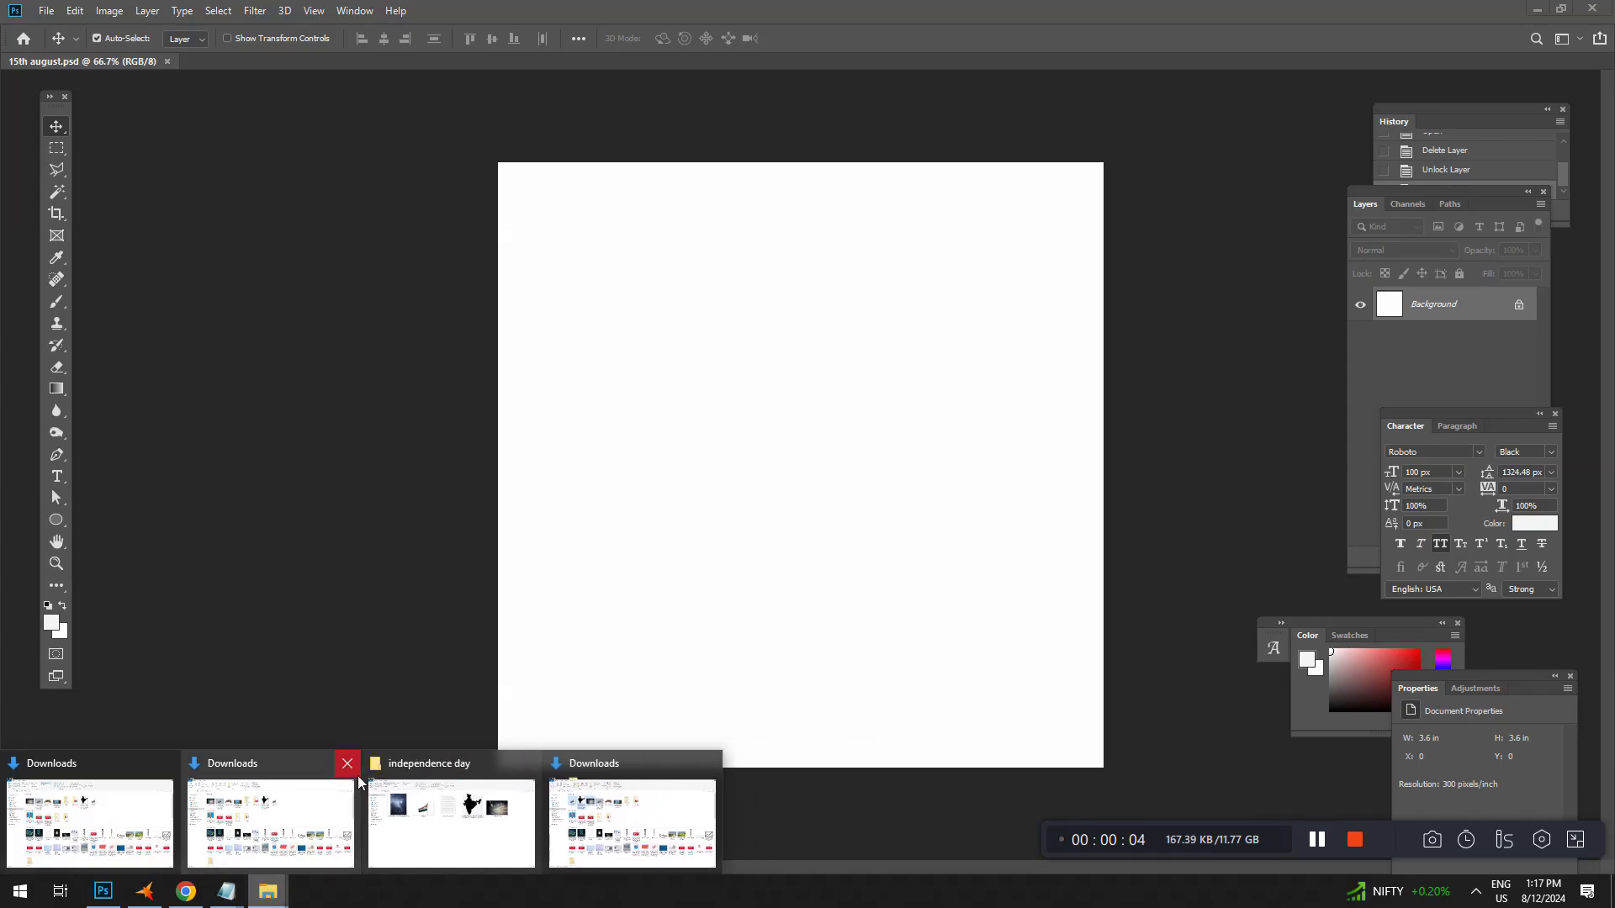
left_click(349, 768)
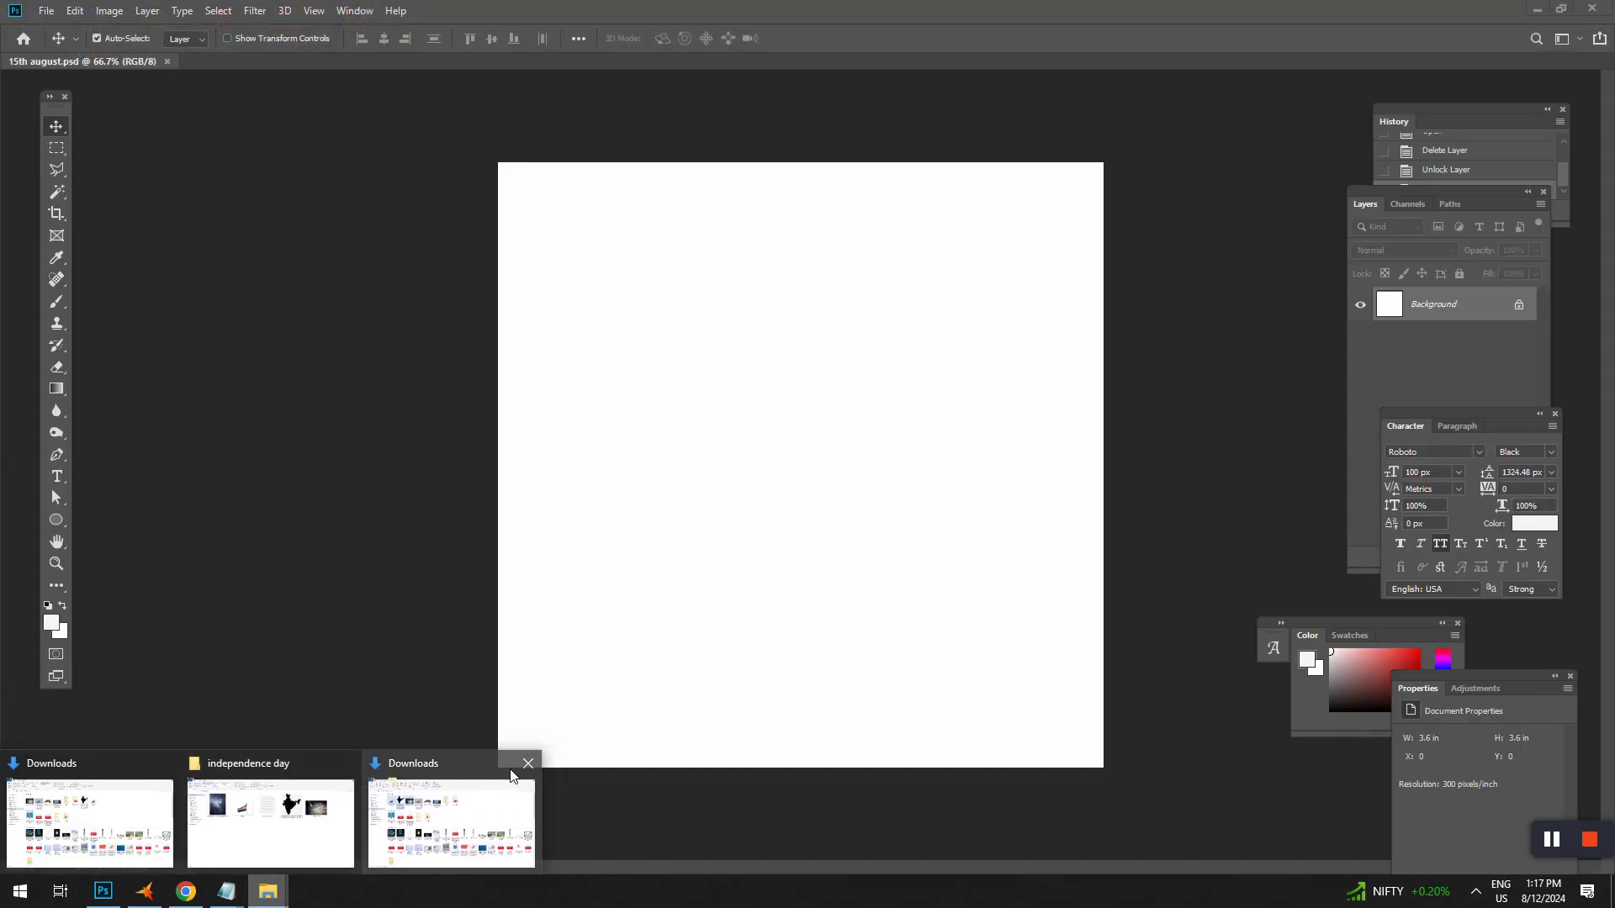
left_click(523, 766)
left_click(397, 828)
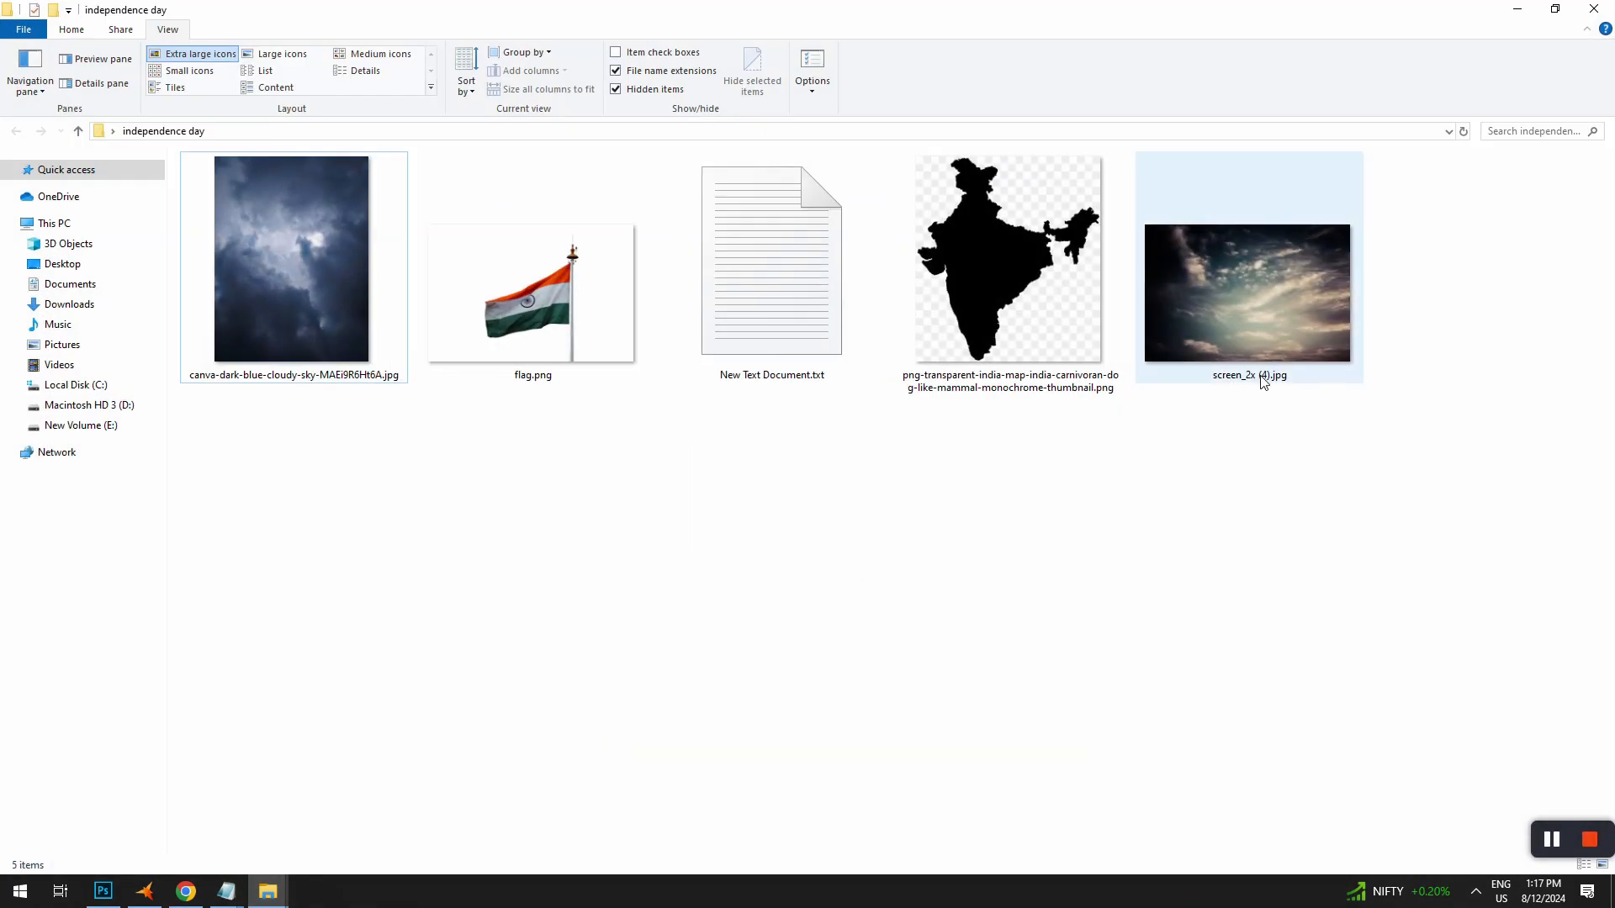
Place the dark blue cloudy sky image in the Photoshop document and stretch it to 3.6 in wide and about 4.27 in high, covering the canvas.
left_click_drag(306, 342, 900, 492)
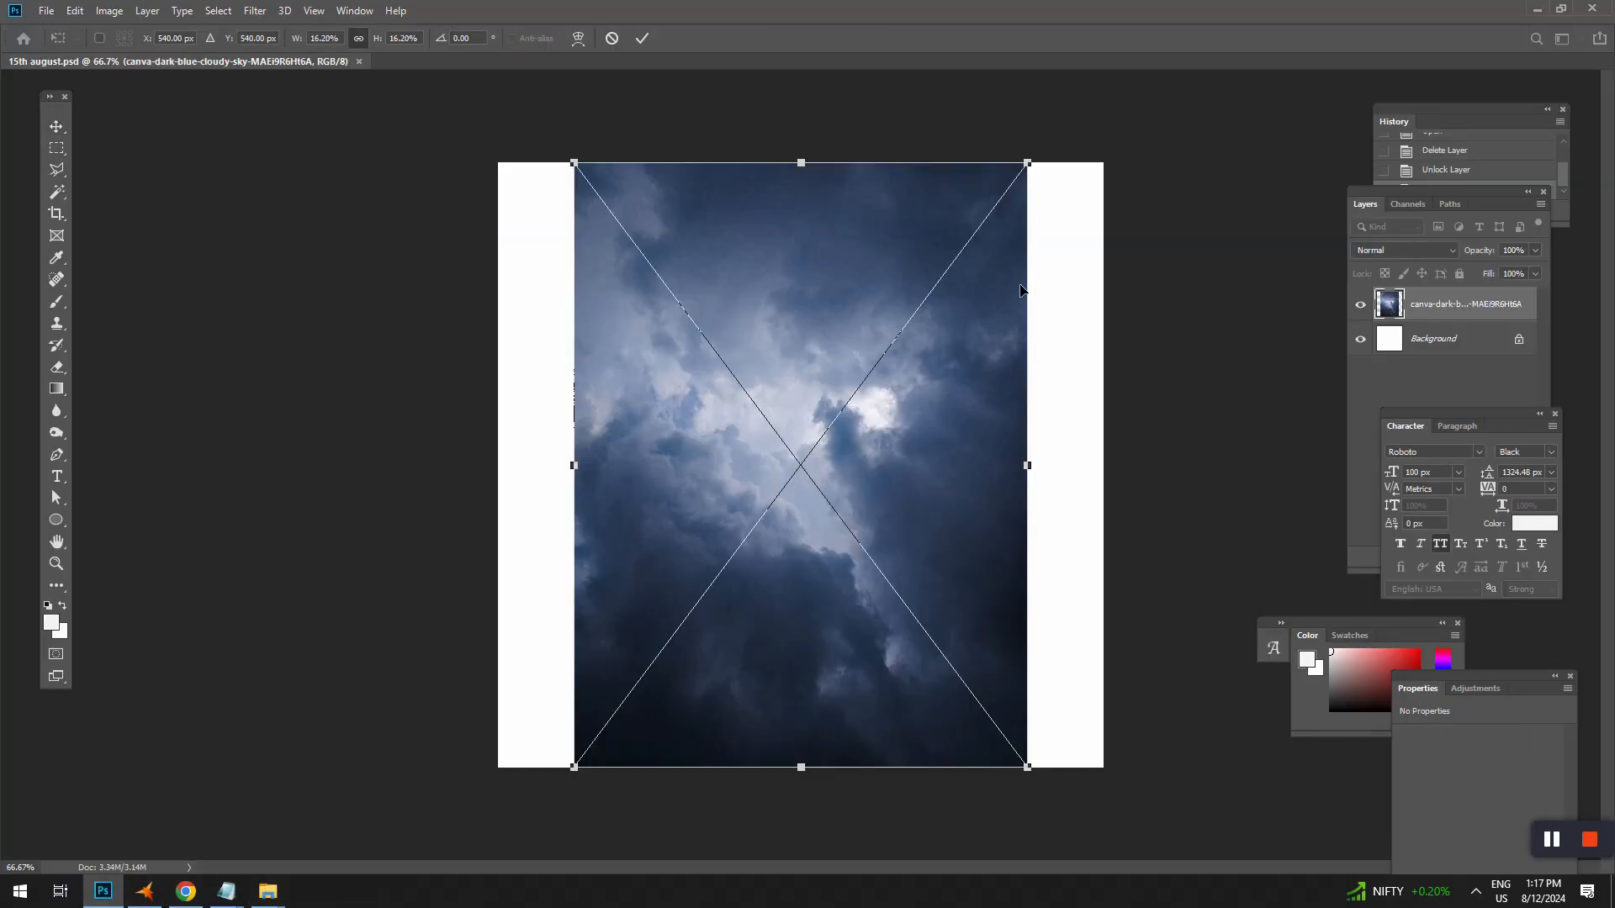
left_click_drag(1026, 466, 950, 466)
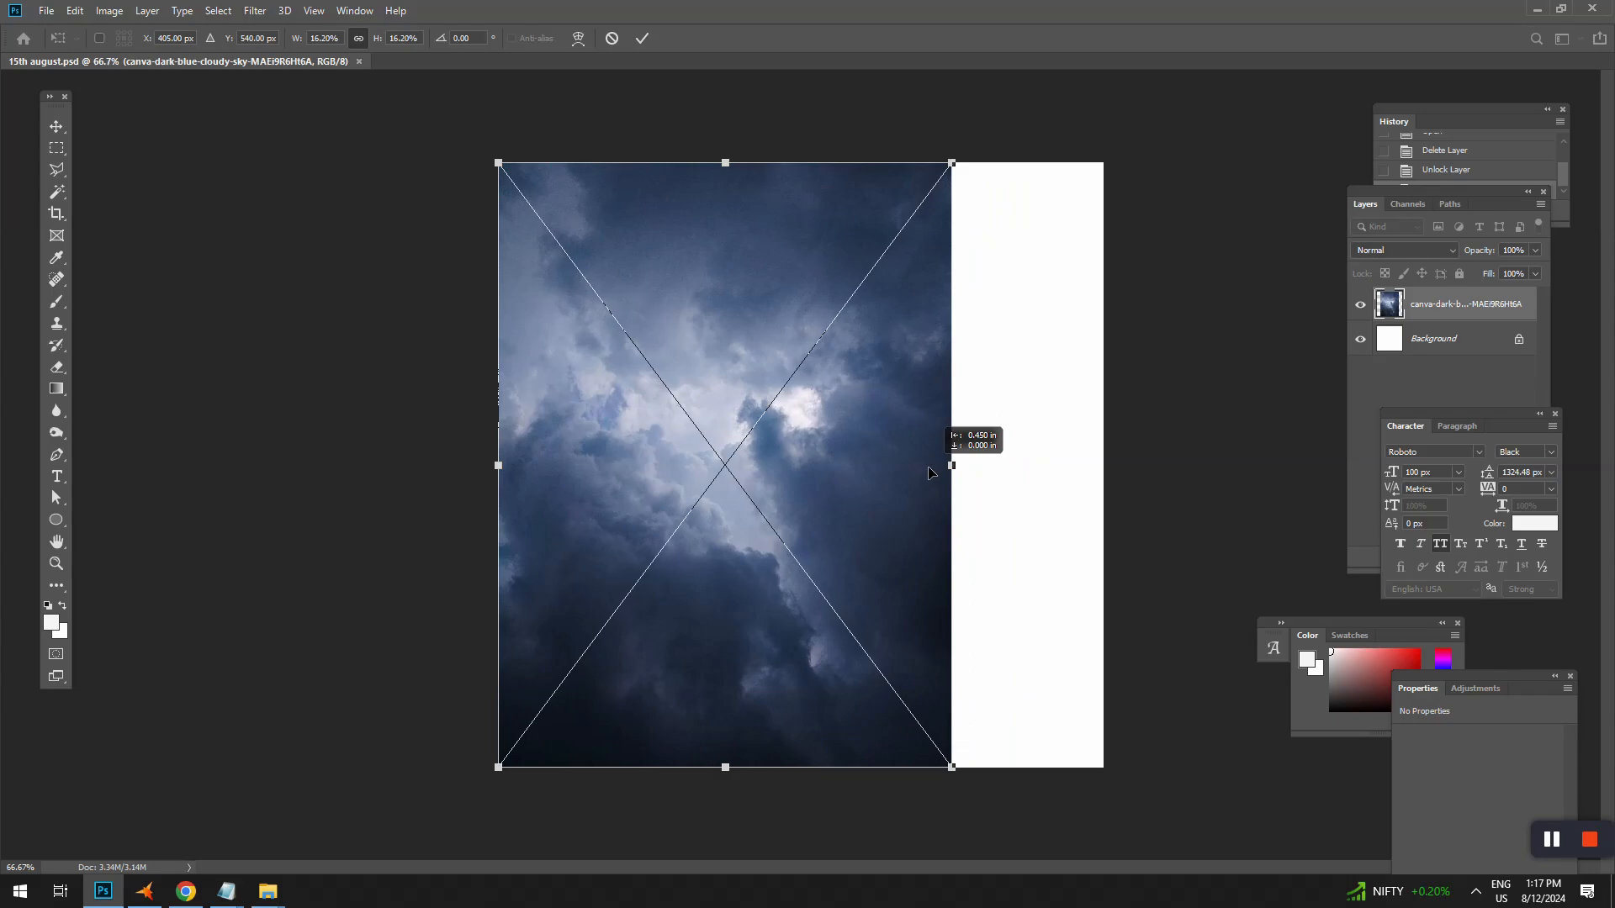
left_click_drag(947, 767, 728, 772)
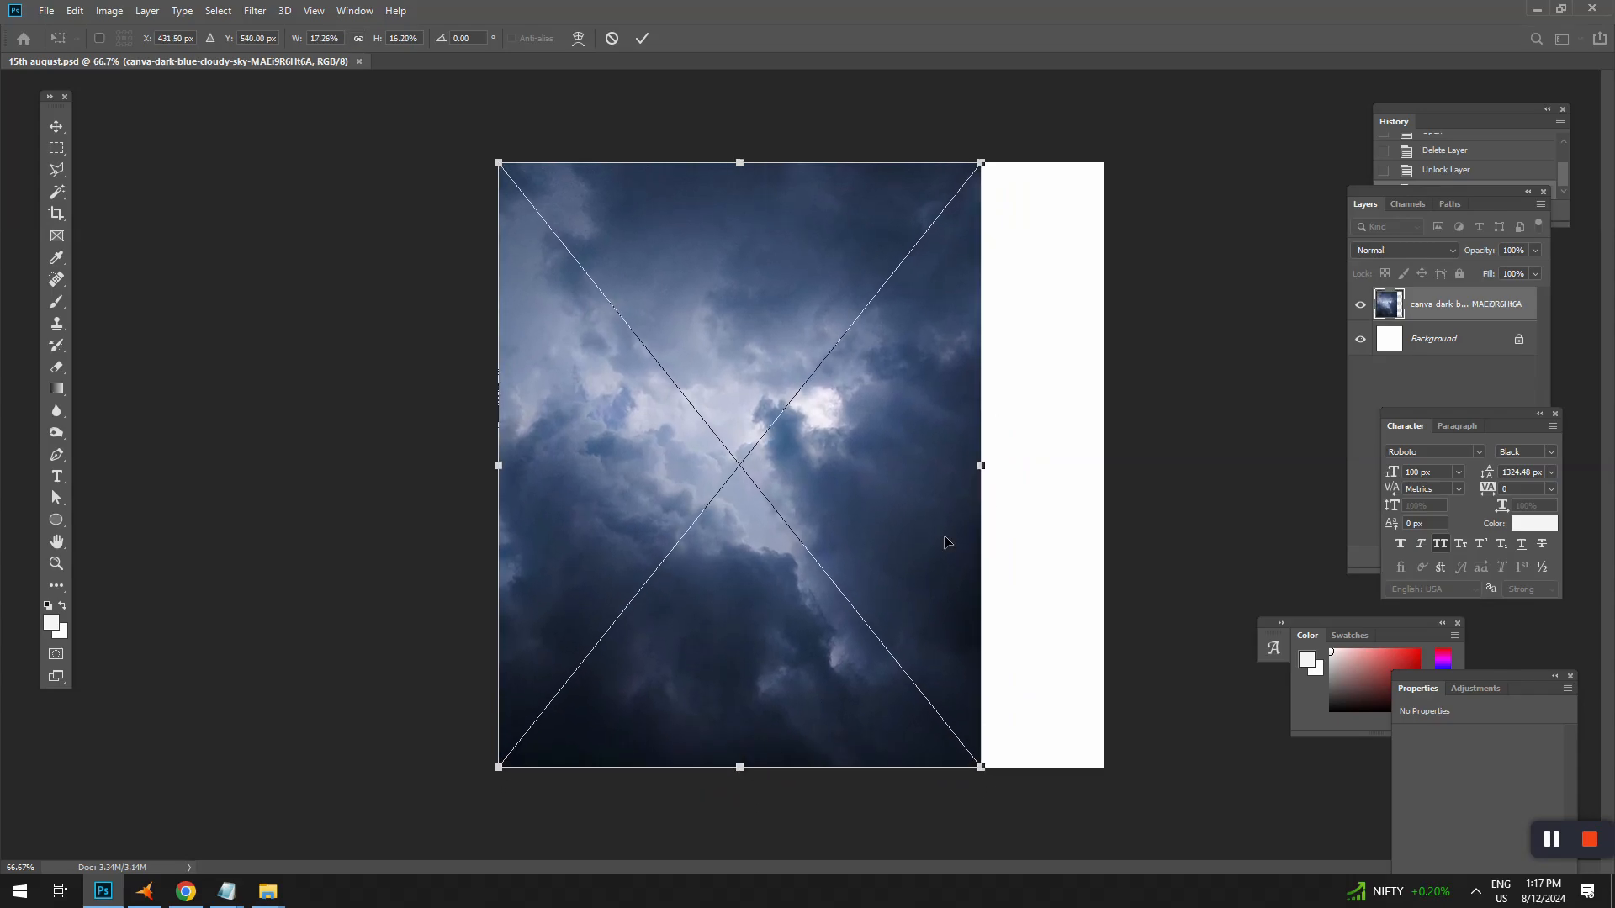
left_click_drag(999, 461, 1108, 466)
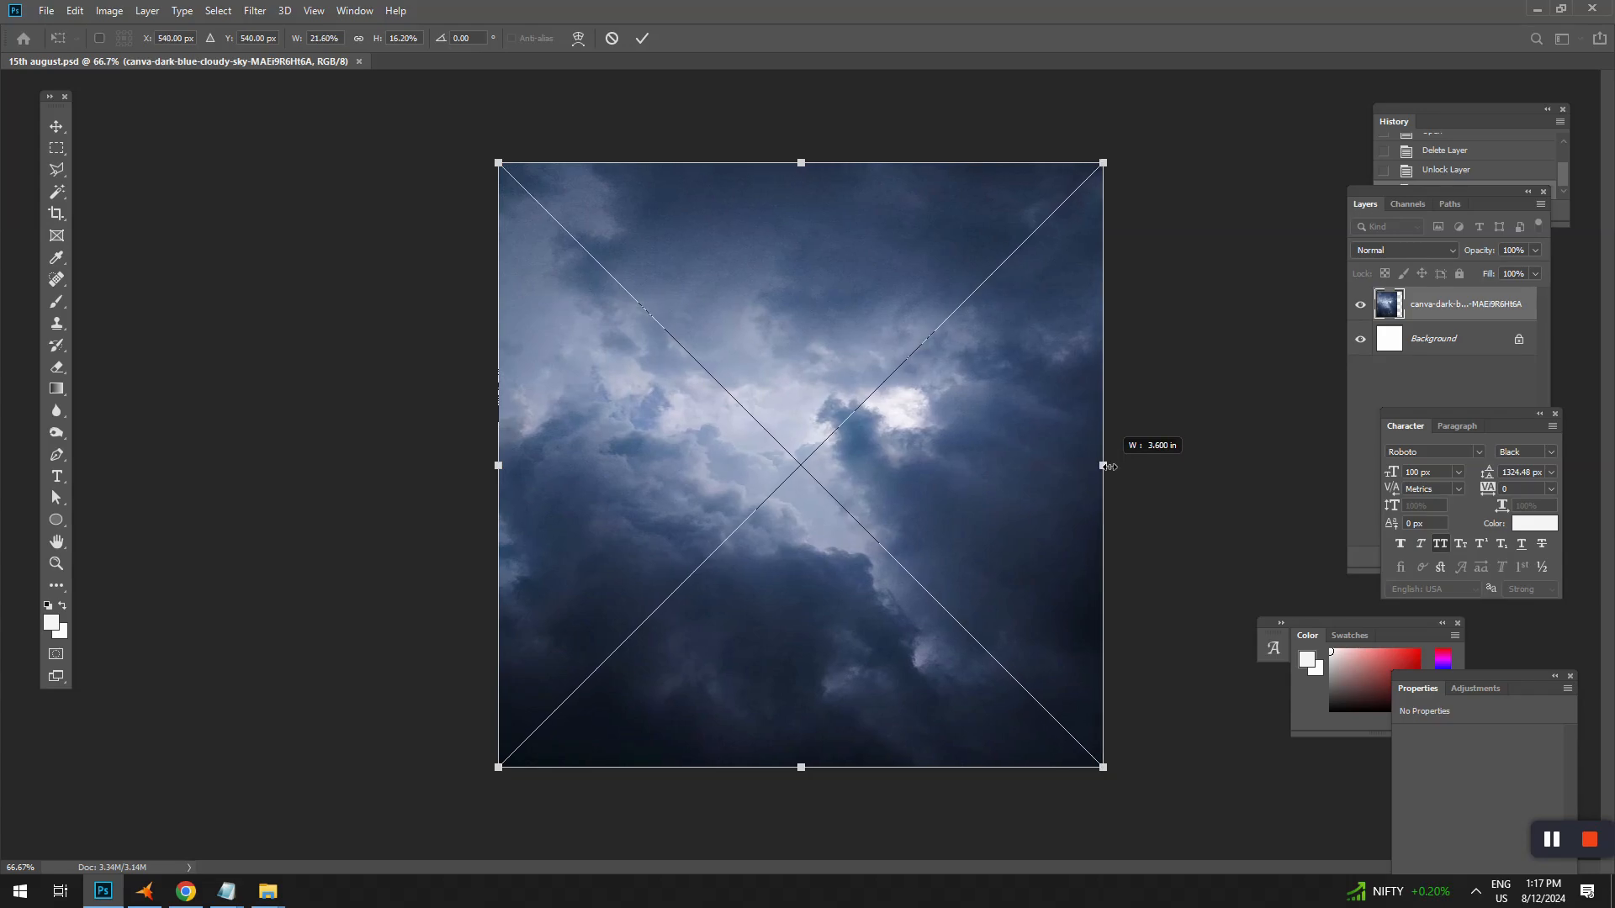
left_click_drag(800, 160, 800, 50)
key("Return")
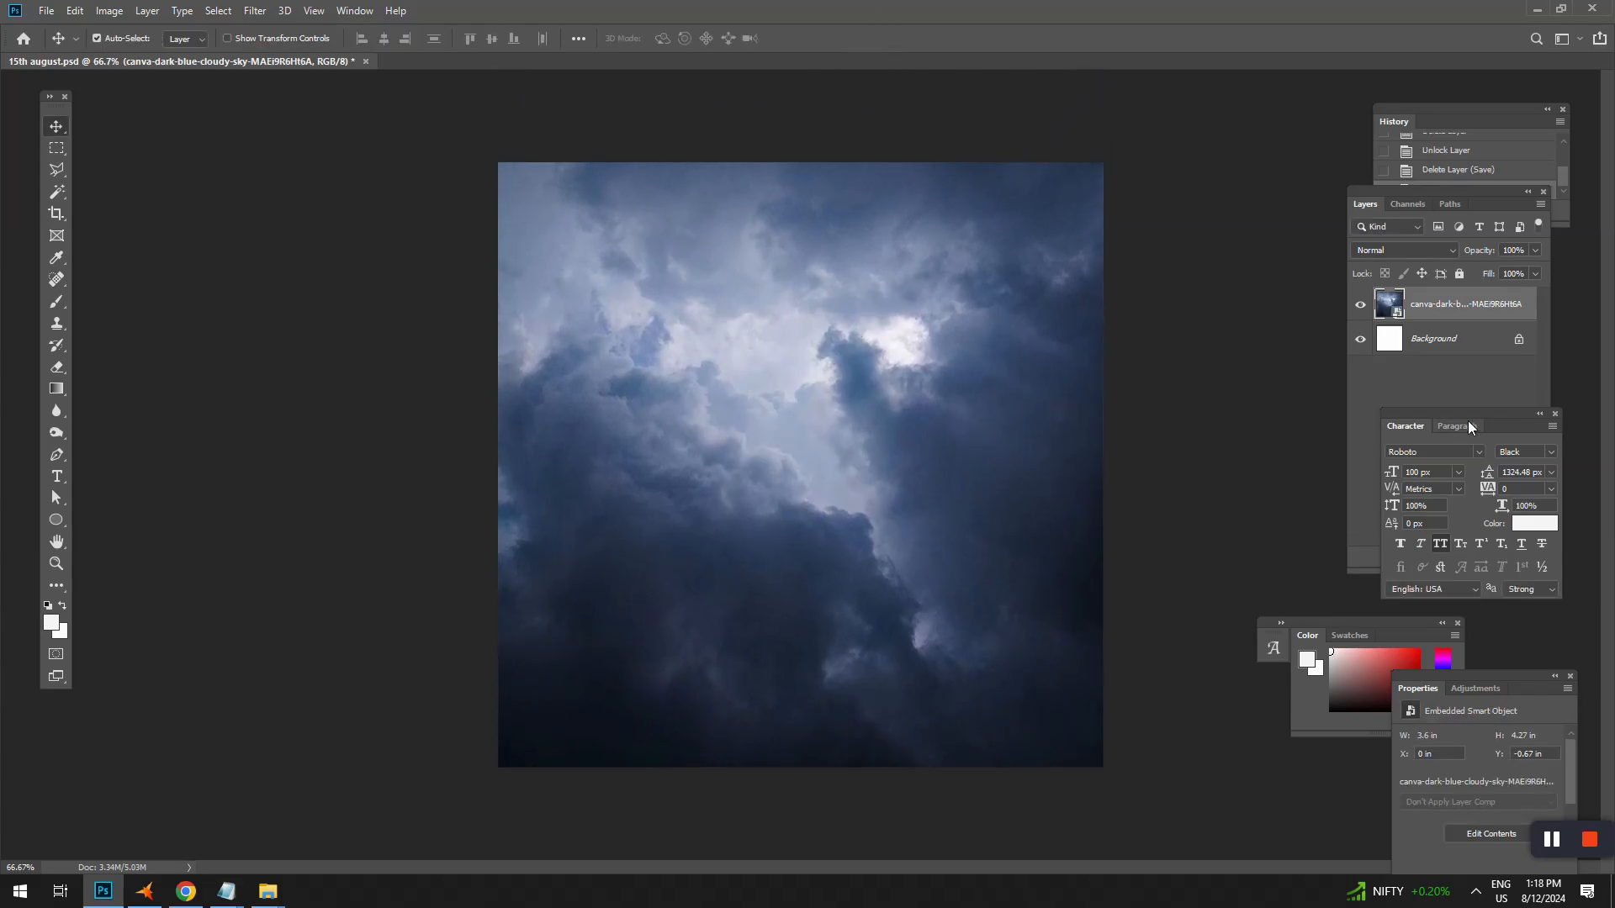
Rasterize the cloudy sky layer and lock it.
right_click(1439, 307)
left_click(1253, 459)
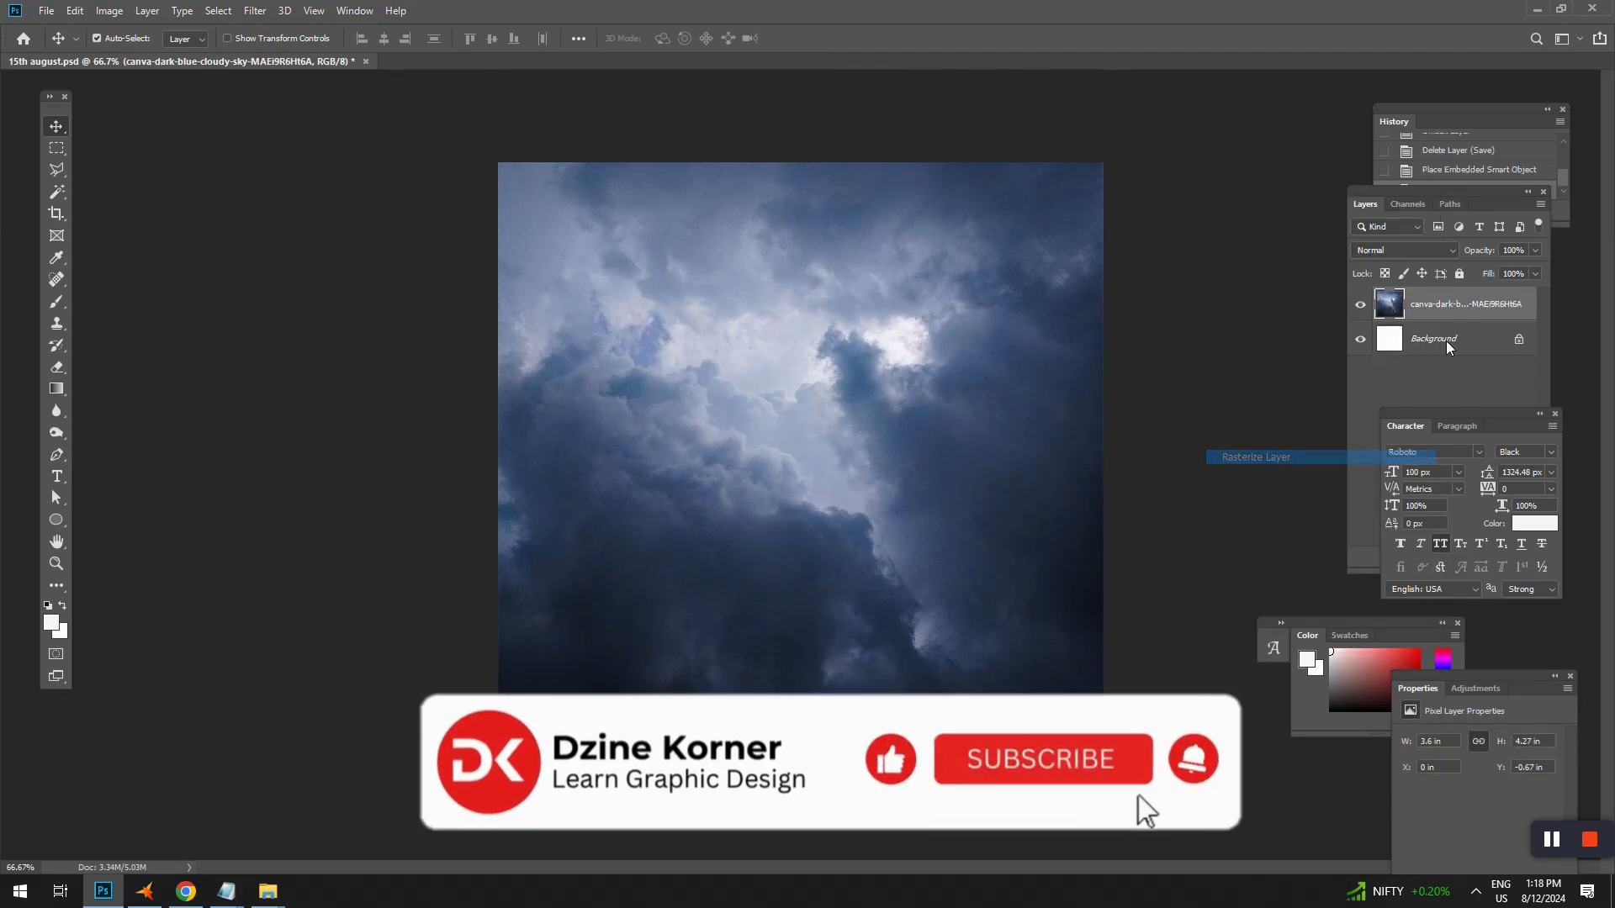
left_click(1458, 275)
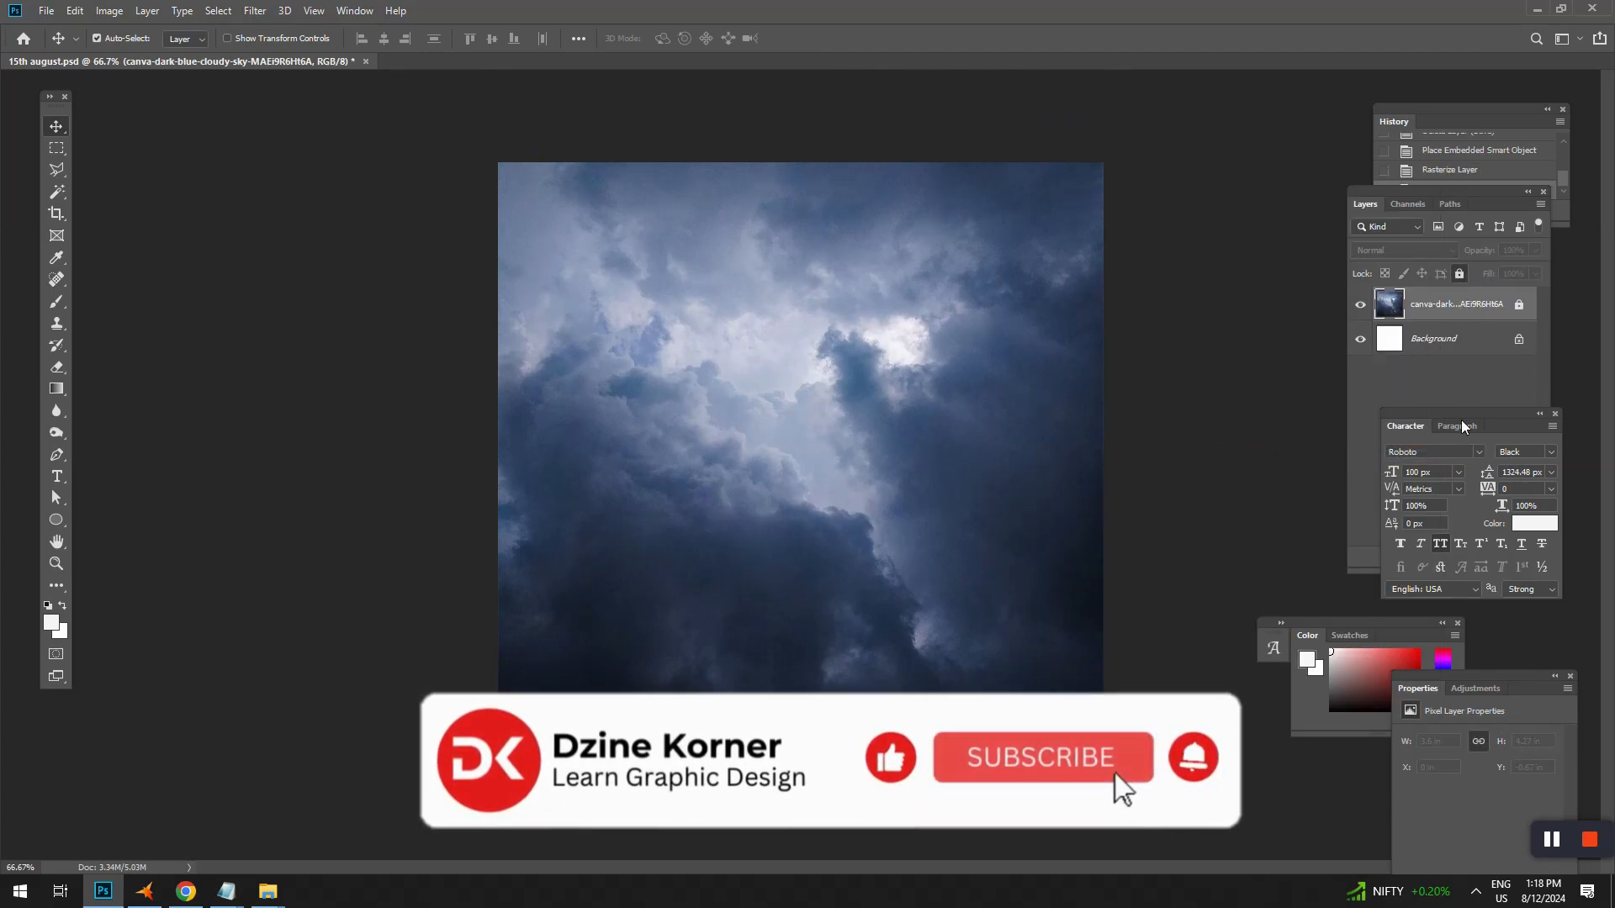
Move the Character panel clear of the Layers panel, shorten the Layers panel, and add an empty layer above the sky.
left_click(1459, 385)
left_click_drag(1469, 419, 1238, 778)
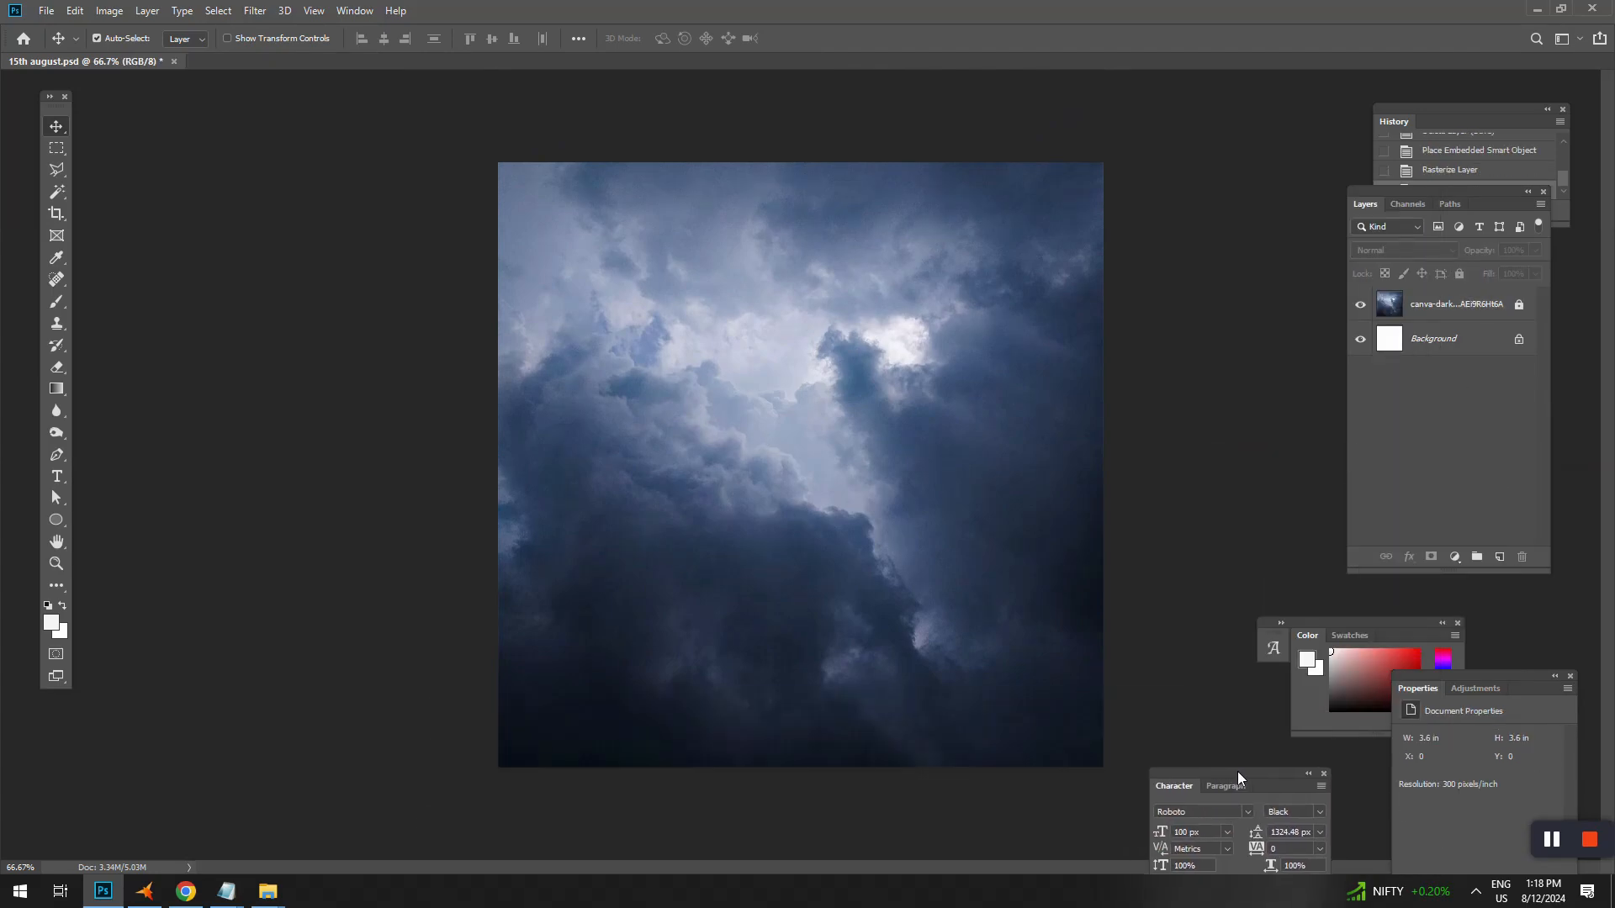
left_click_drag(1468, 569, 1467, 491)
left_click(1499, 474)
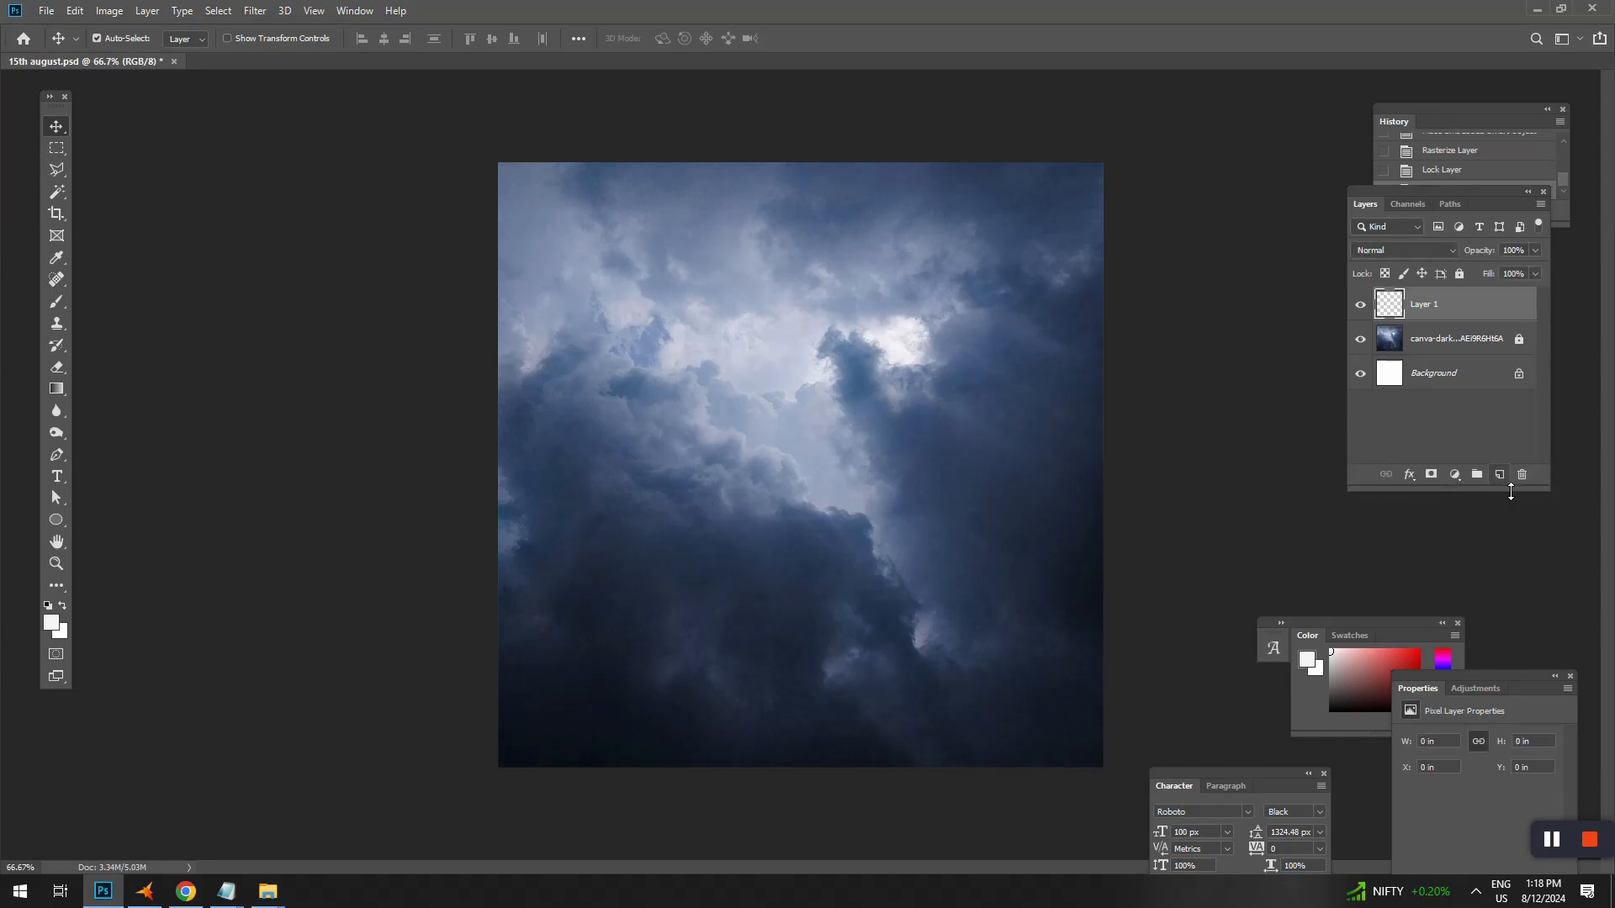
Fill the new layer with a dark navy blue foreground colour and lower its opacity to about 67%.
left_click(51, 624)
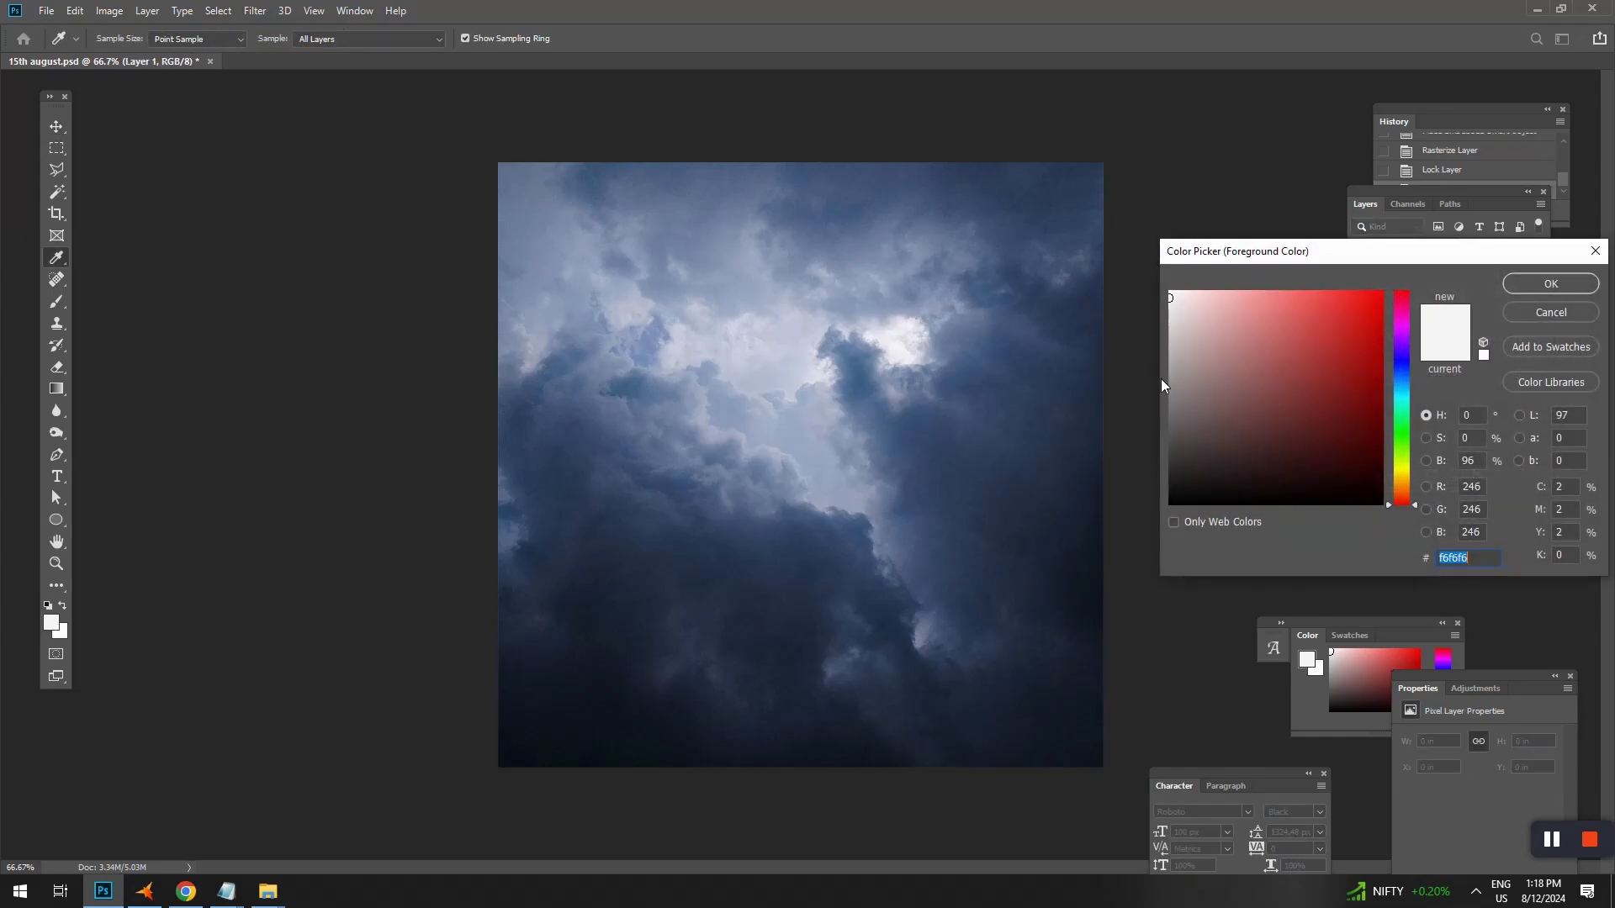
left_click(1286, 488)
left_click(1343, 472)
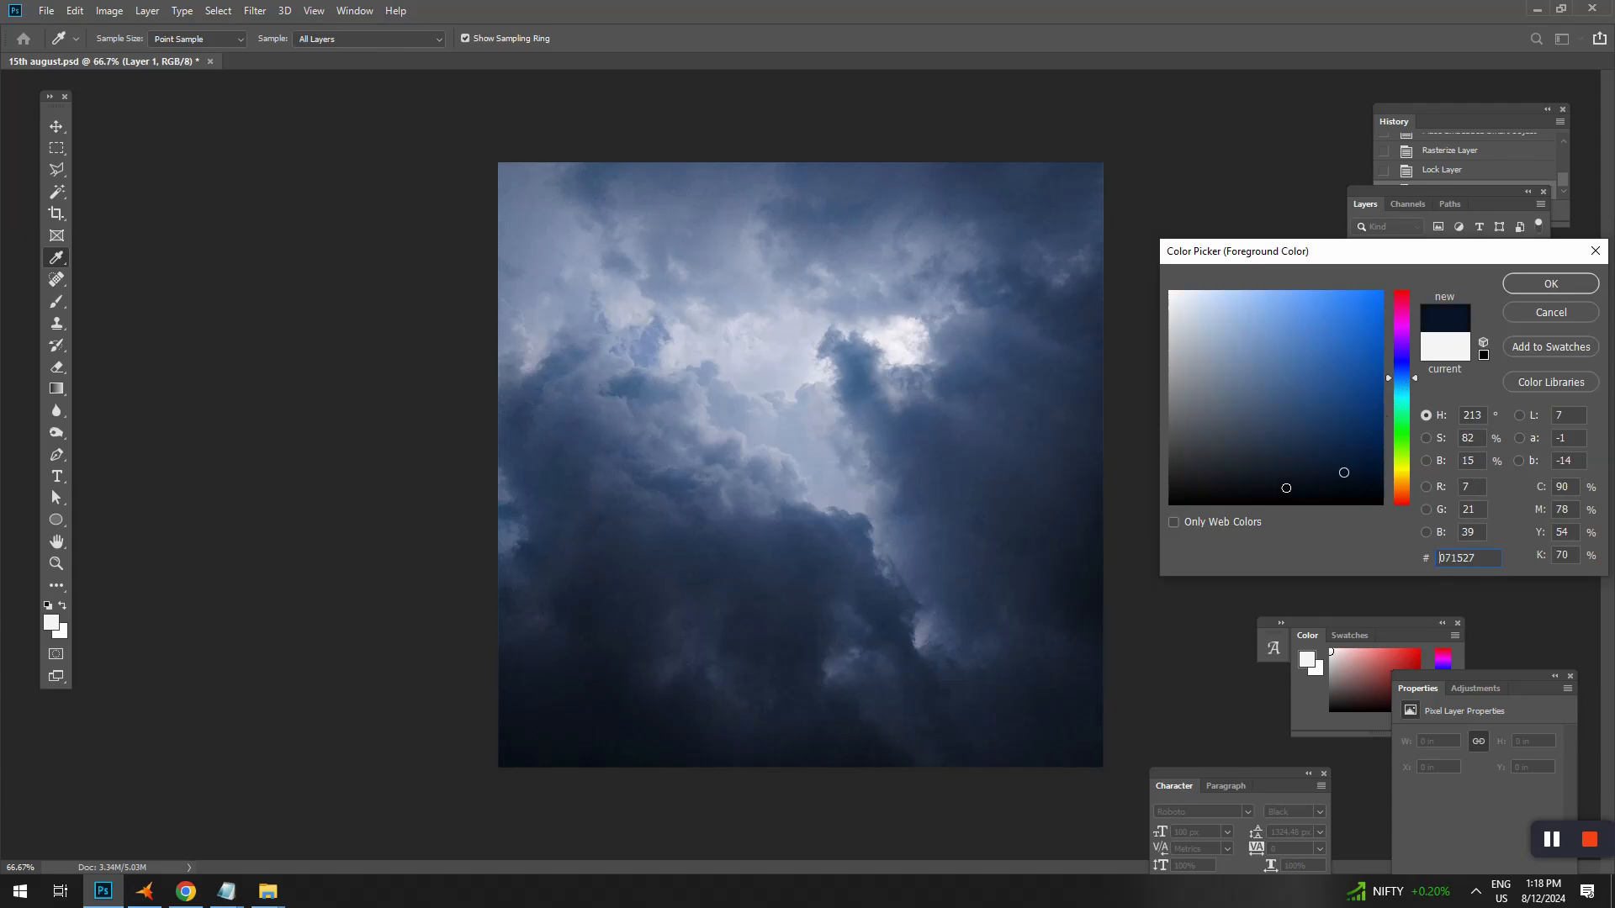
left_click(1529, 280)
key("alt+BackSpace")
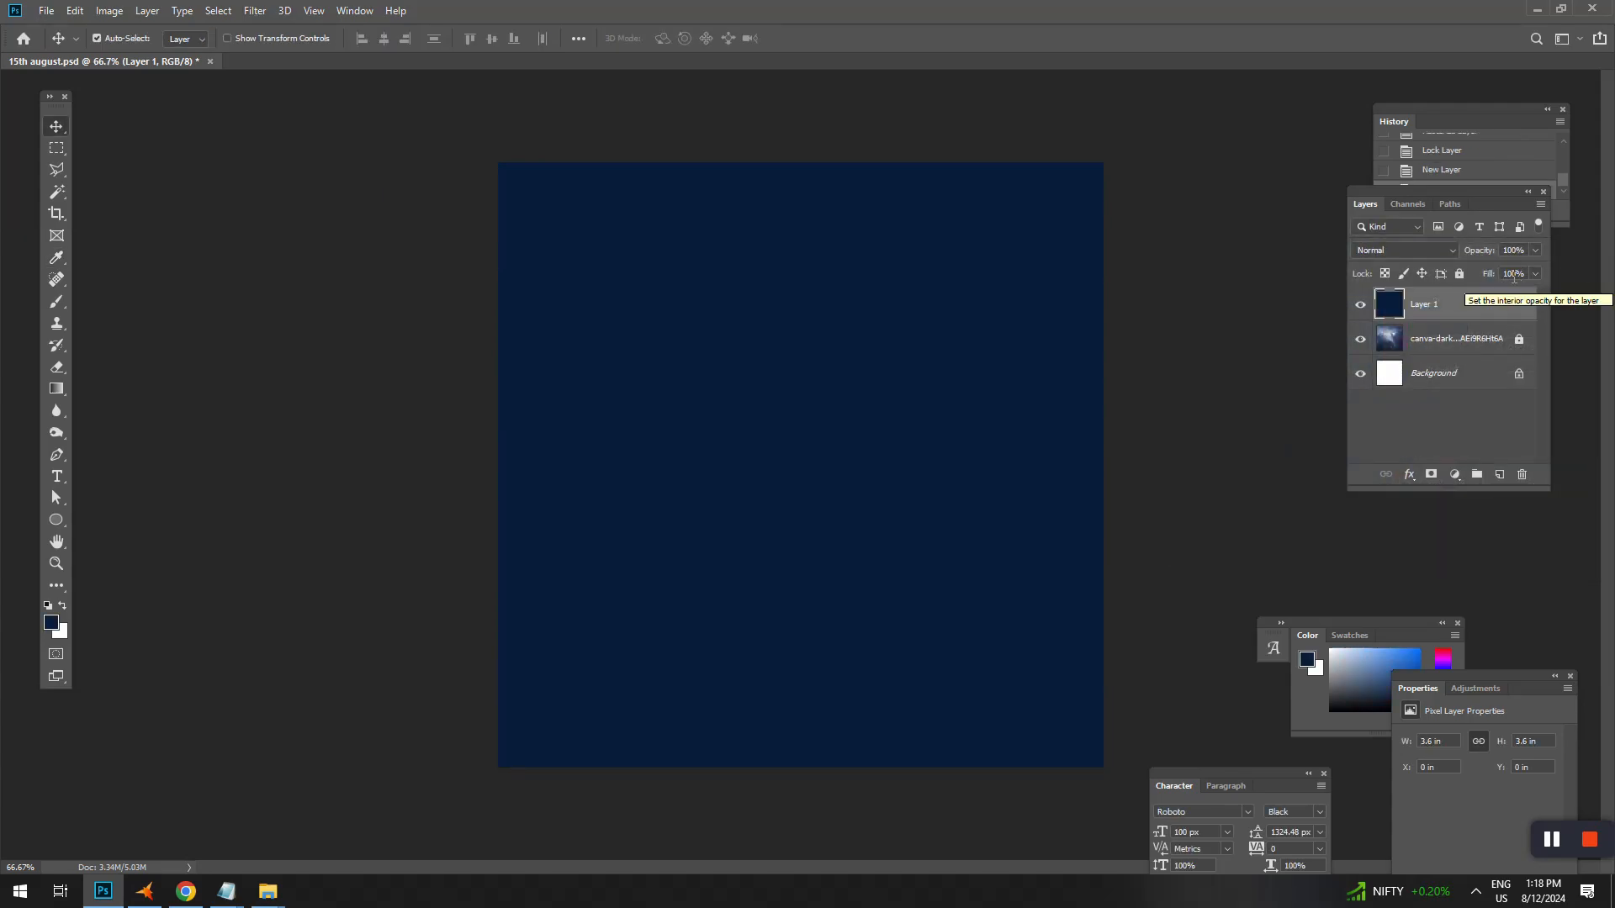
scroll(1511, 252, "down", 15)
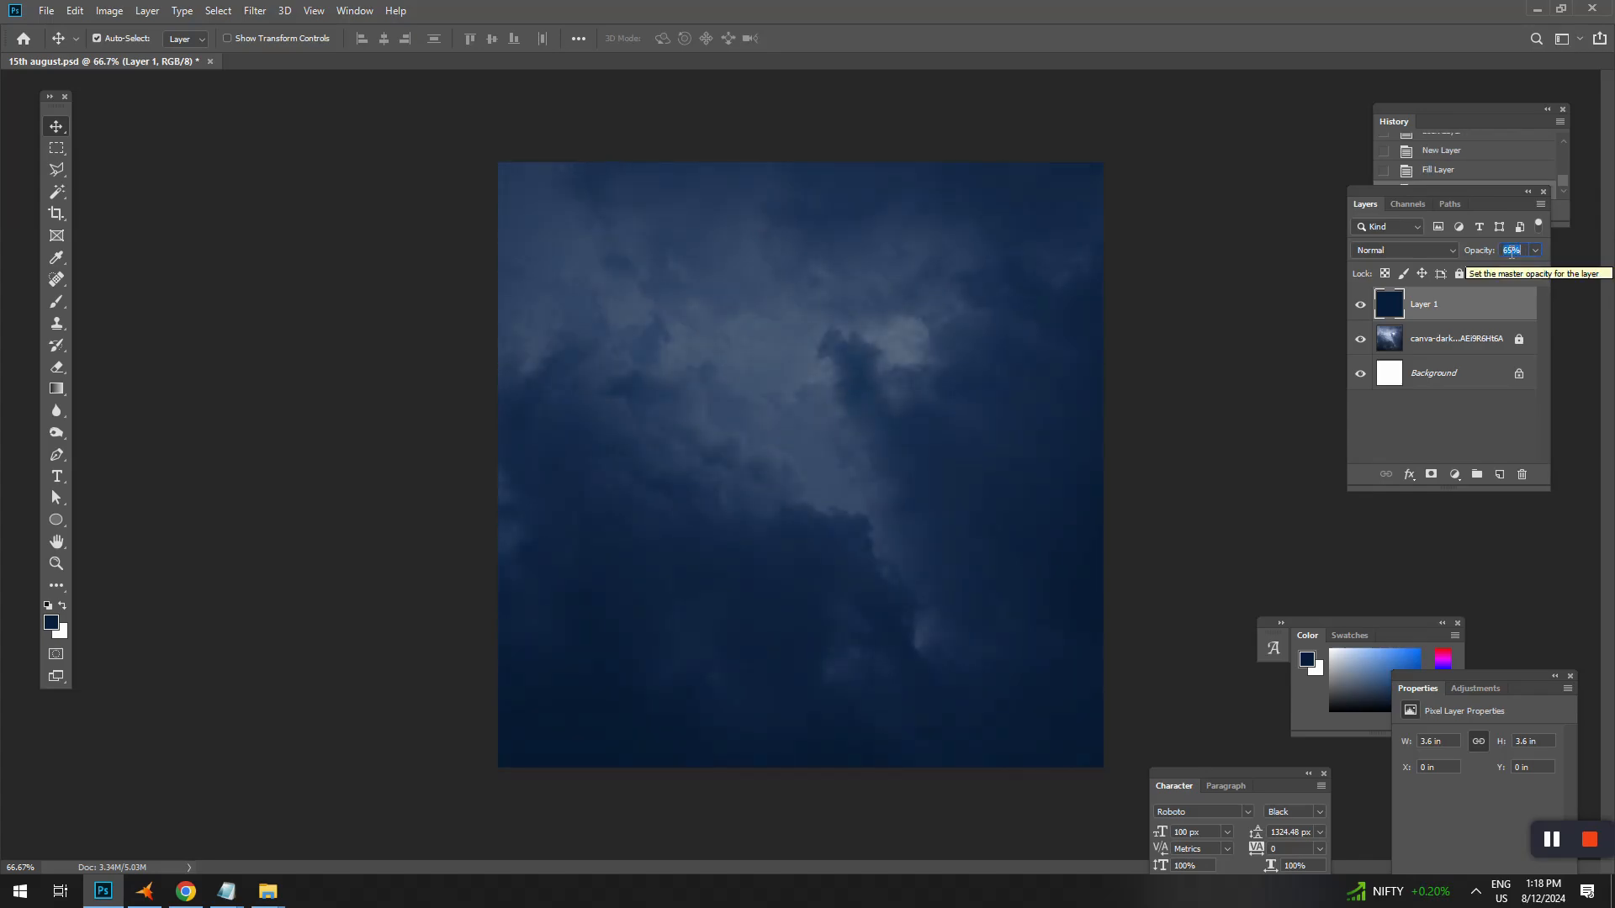
Darken the navy overlay layer with a legacy Brightness/Contrast adjustment of about -29 brightness, and lock the layer.
left_click(117, 11)
mouse_move(139, 54)
left_click(345, 54)
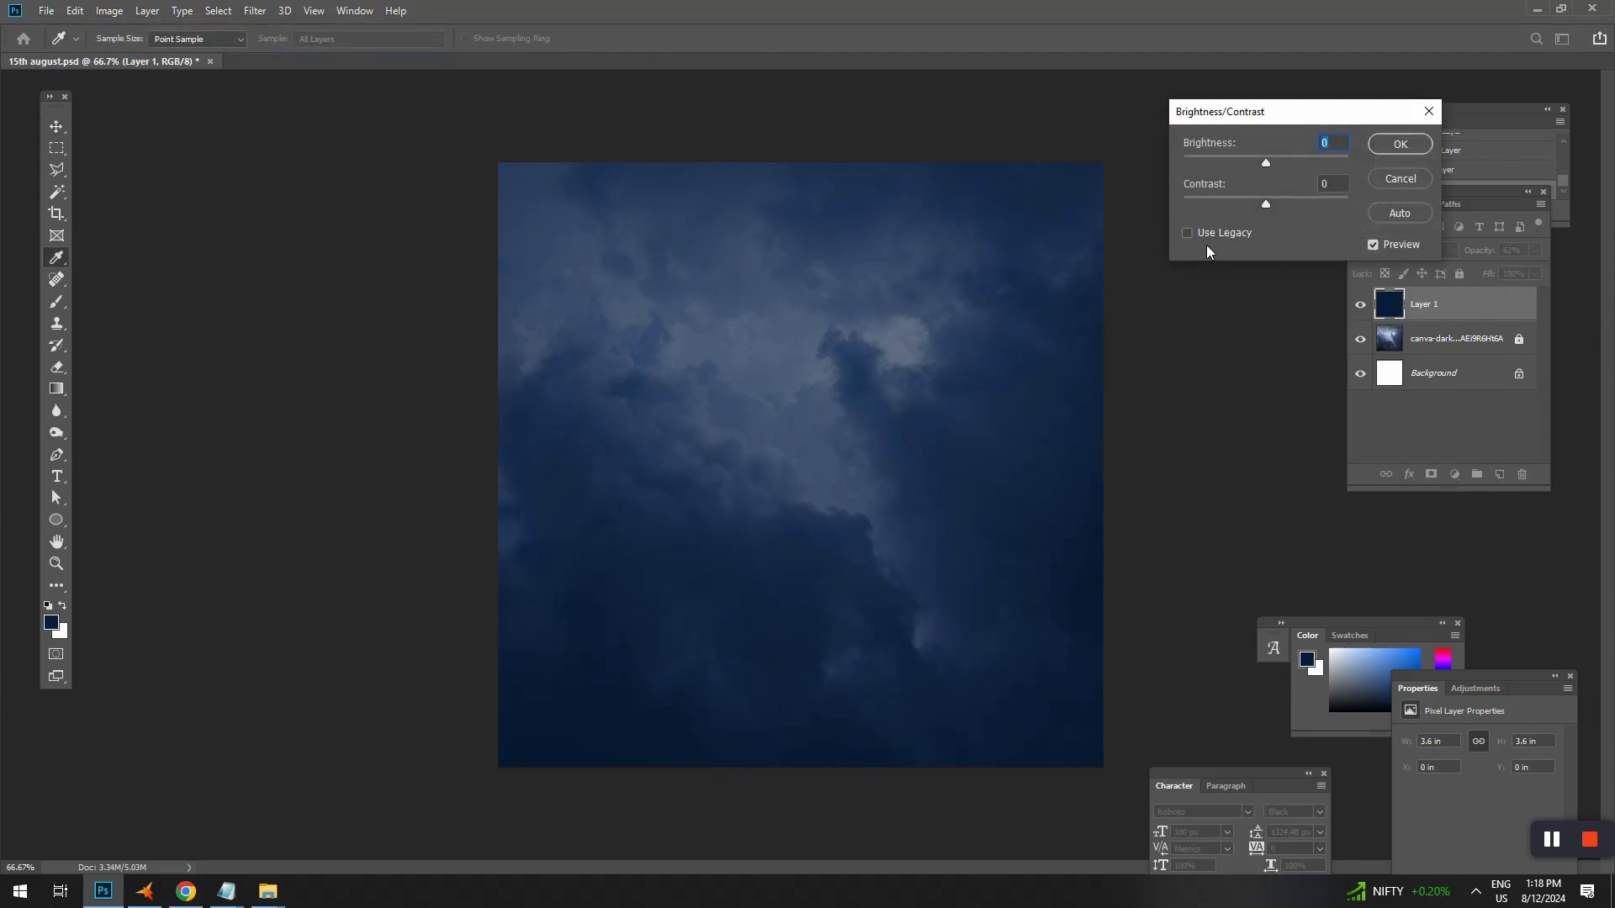
left_click_drag(1266, 163, 1240, 163)
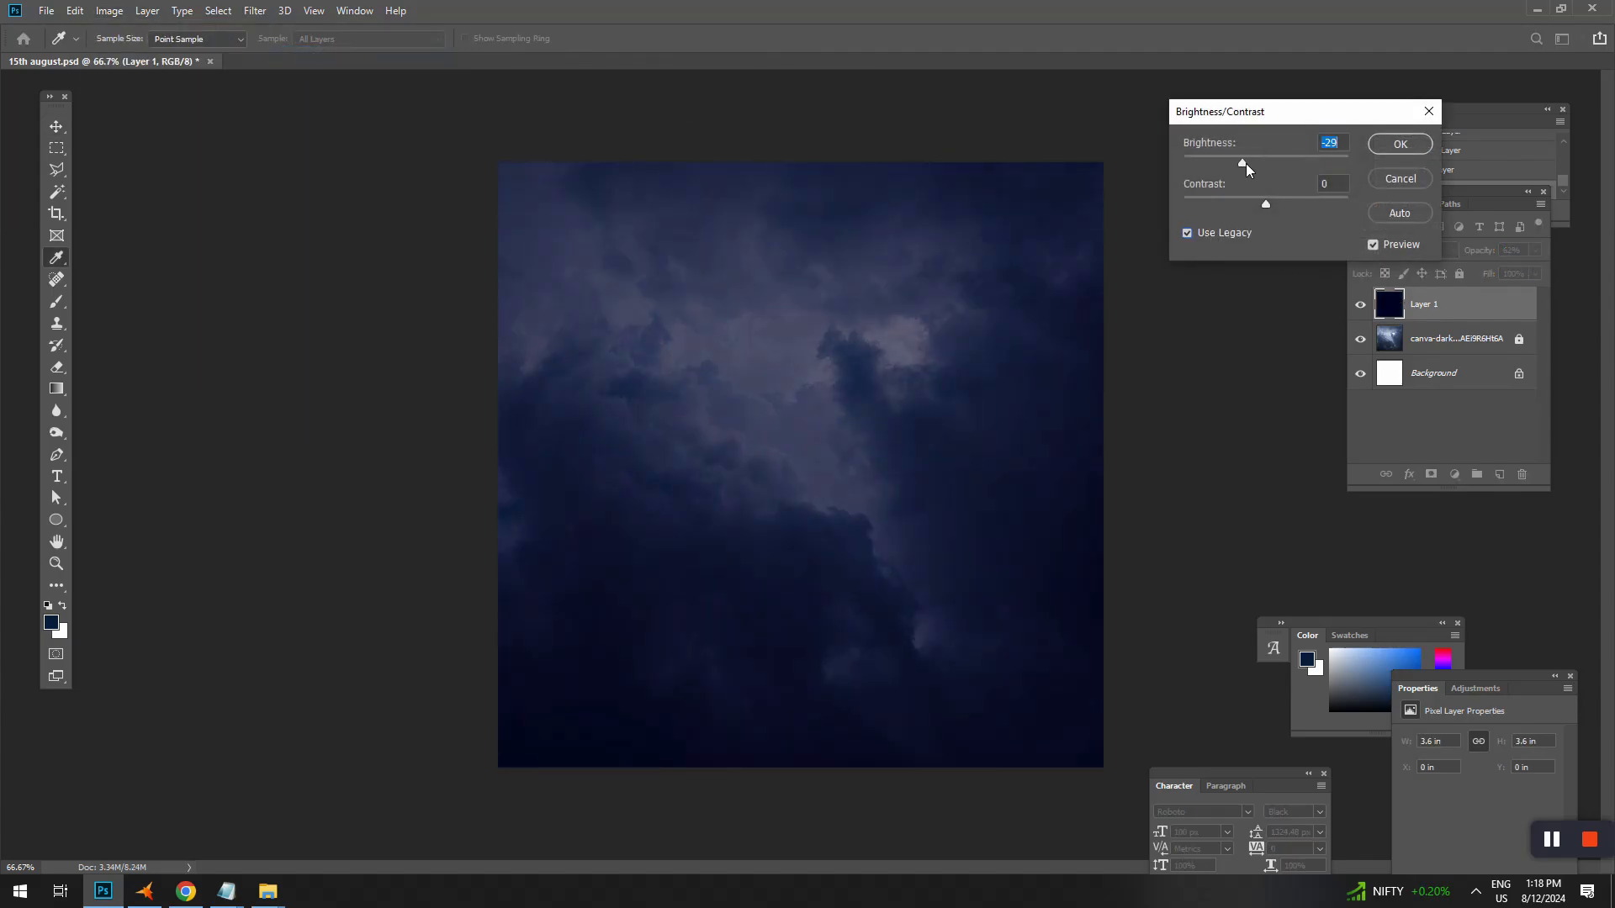
left_click(1400, 144)
left_click(1459, 274)
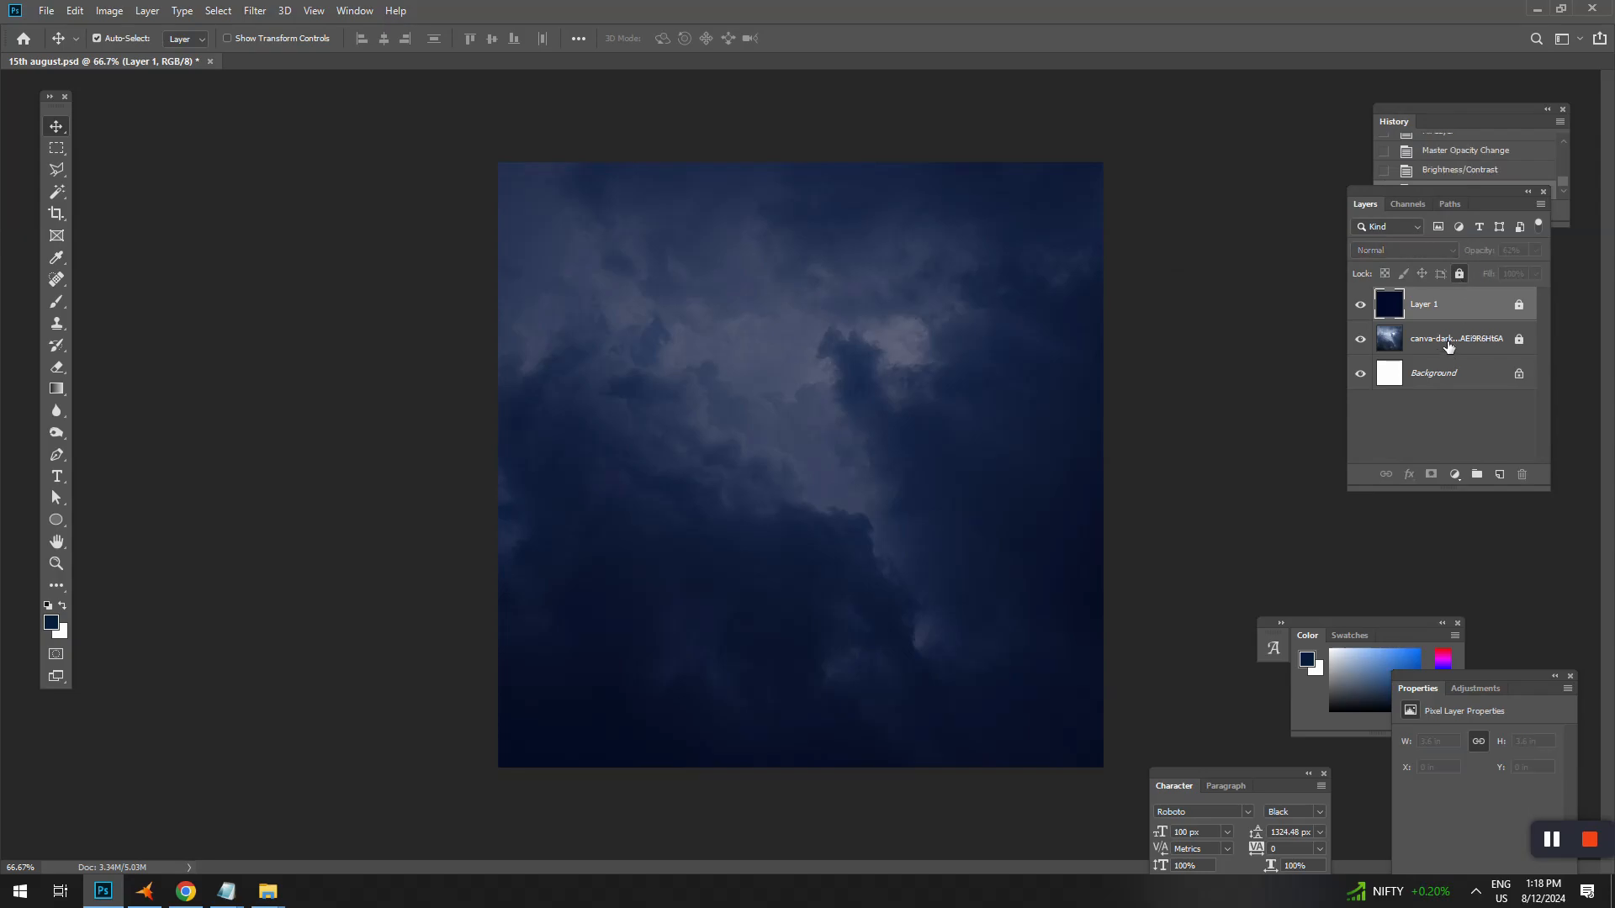
left_click(313, 831)
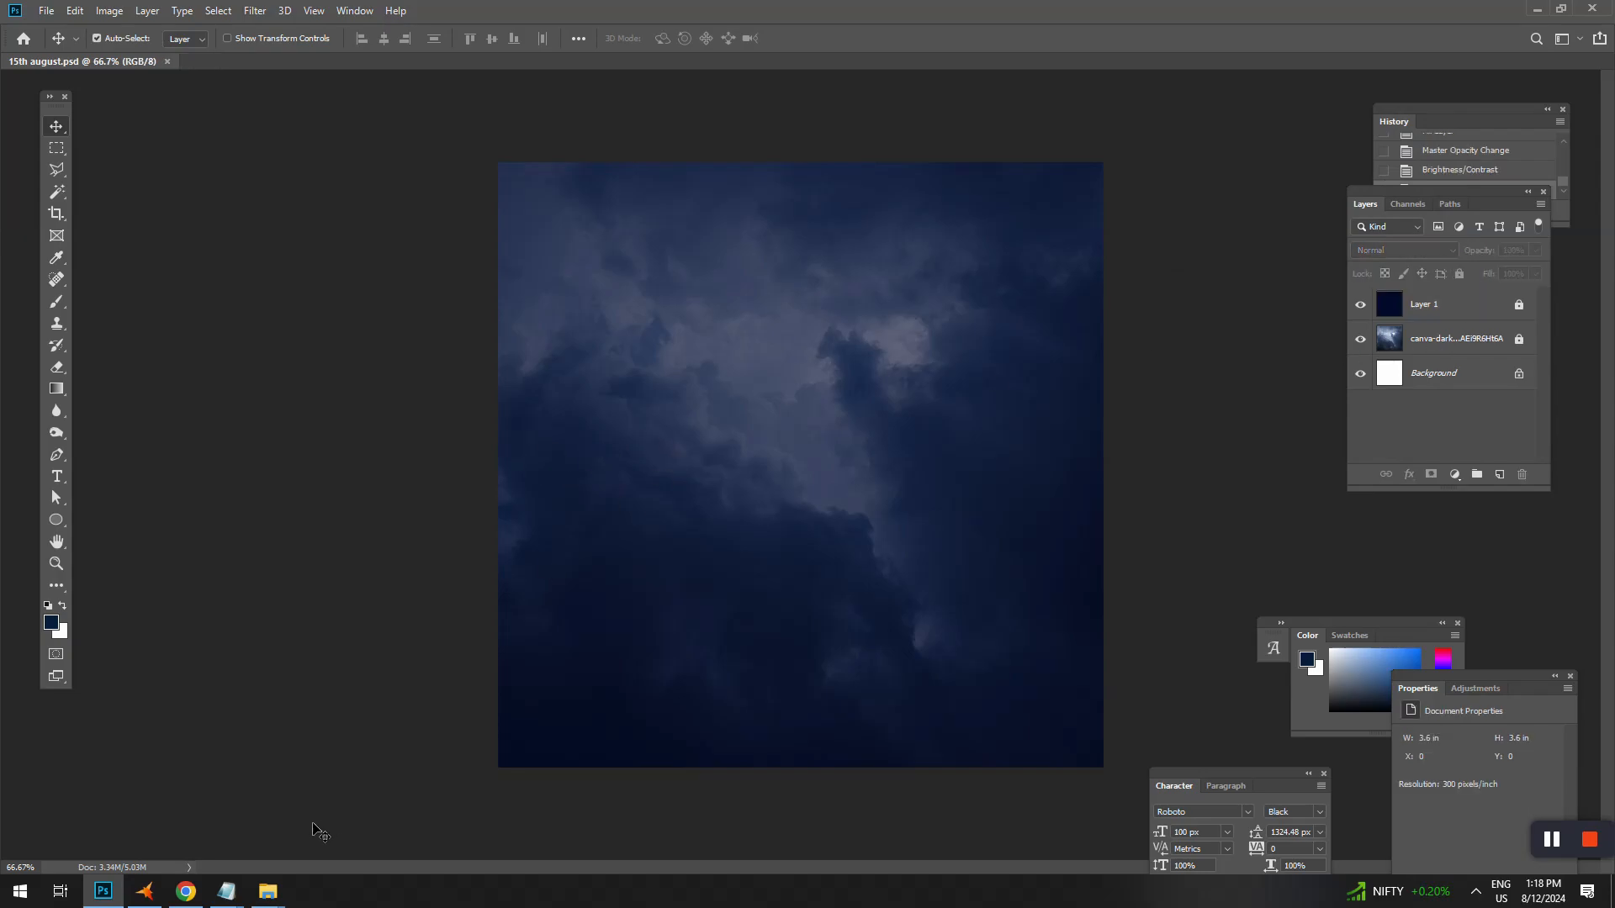
Place flag.png from the independence day folder, scale its frame to about 3.47 in wide, and position the flag in the canvas's upper right.
mouse_move(267, 893)
left_click(353, 808)
left_click(589, 332)
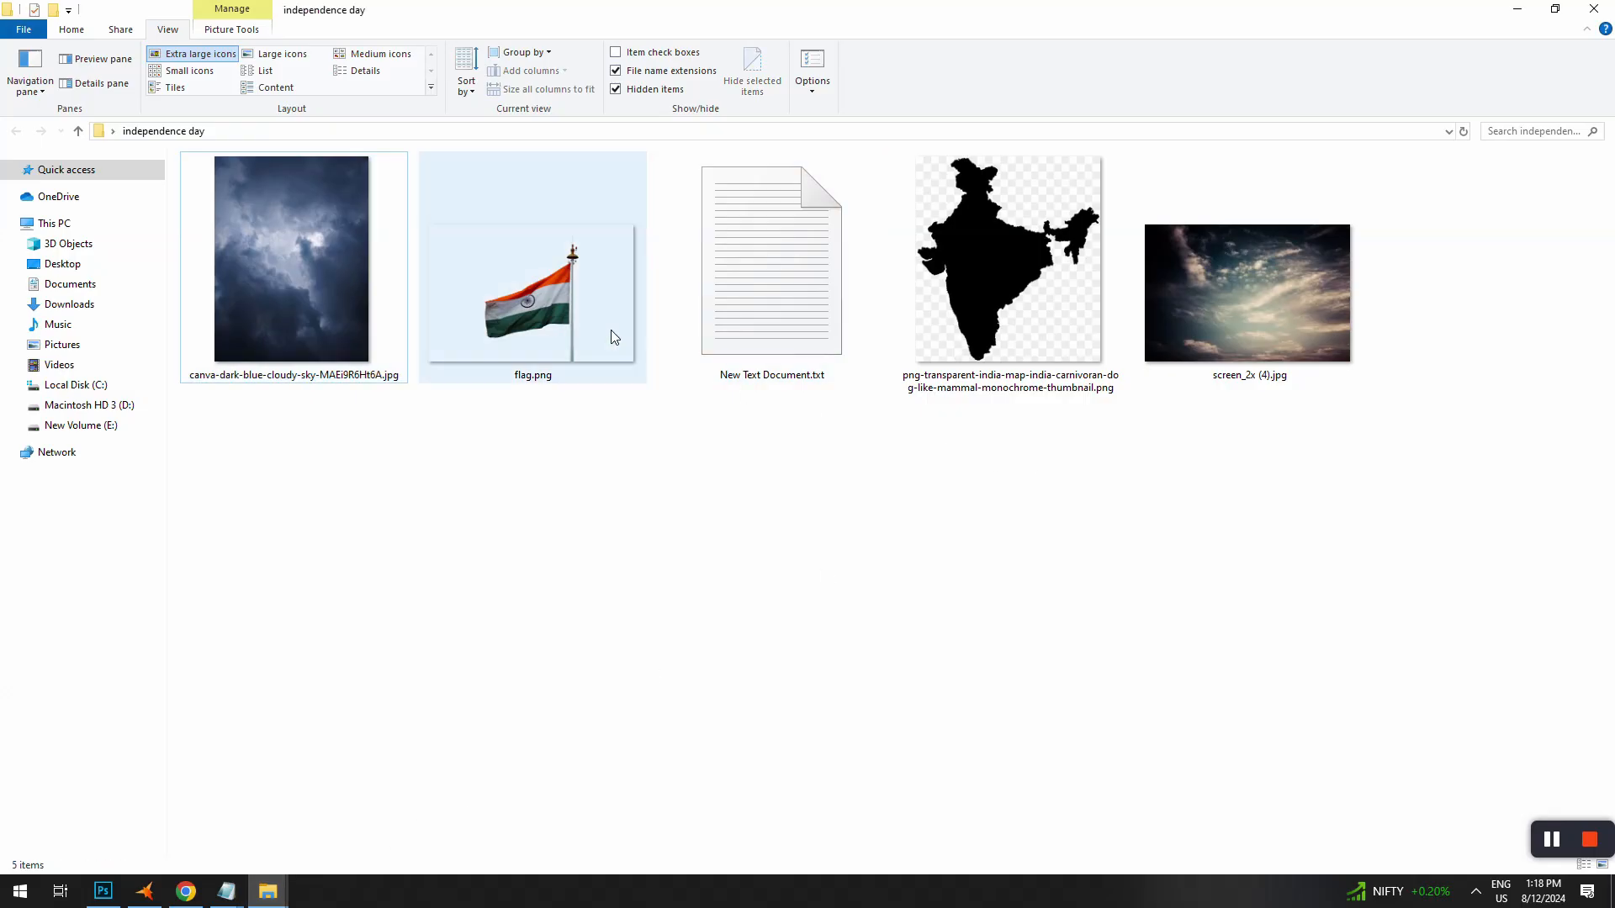
left_click_drag(526, 342, 887, 511)
left_click_drag(1108, 261, 1096, 263)
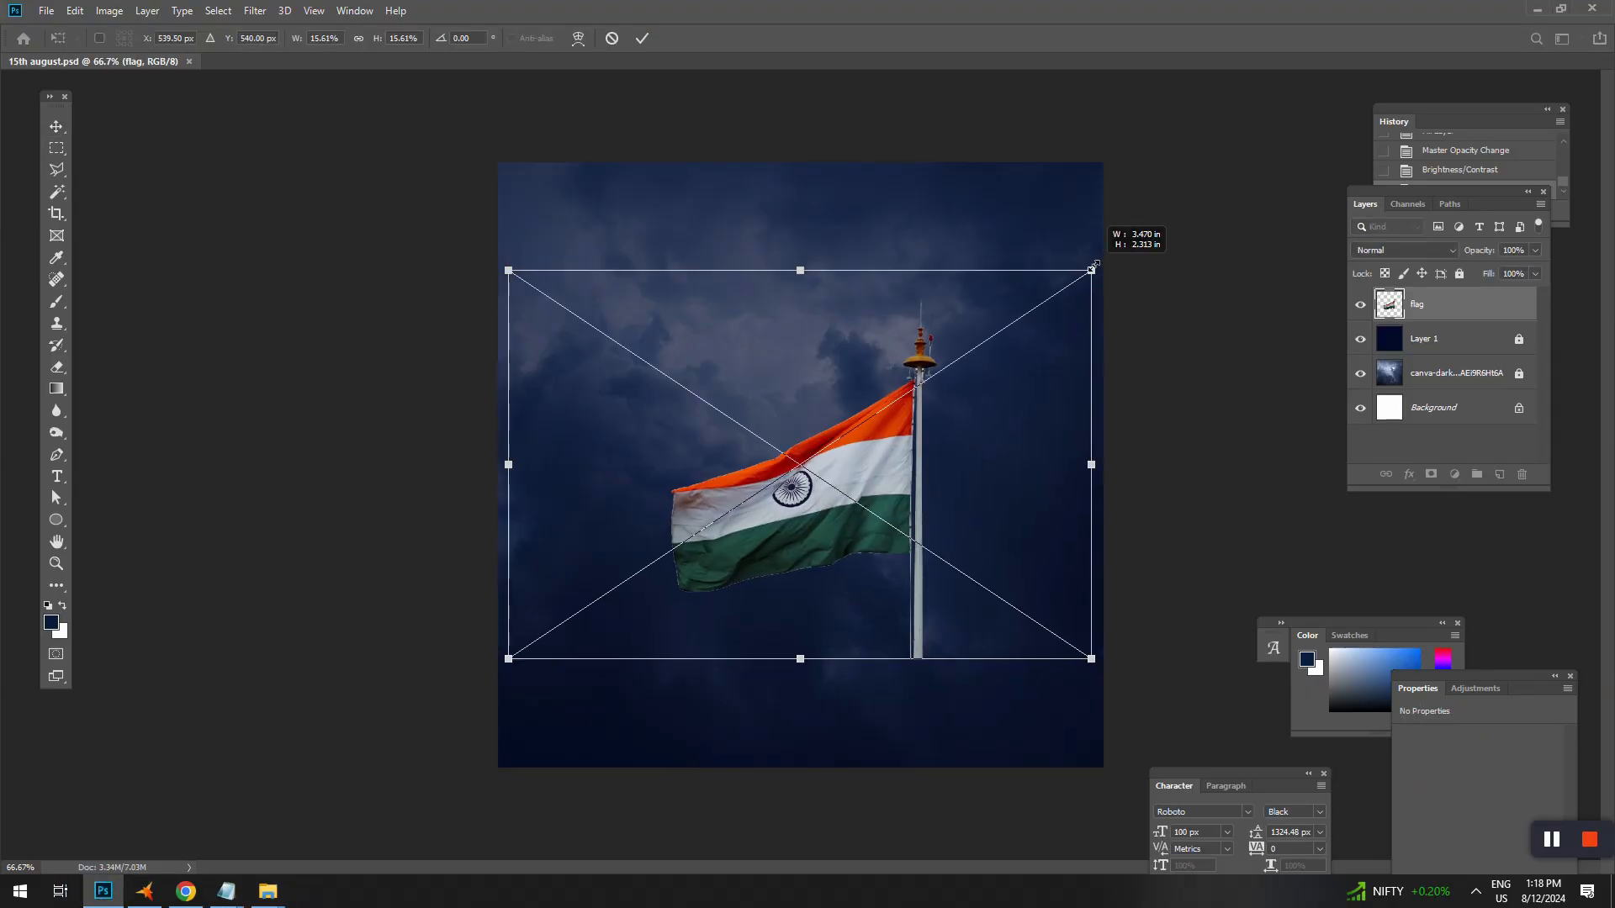
left_click_drag(840, 437, 922, 334)
key("Return")
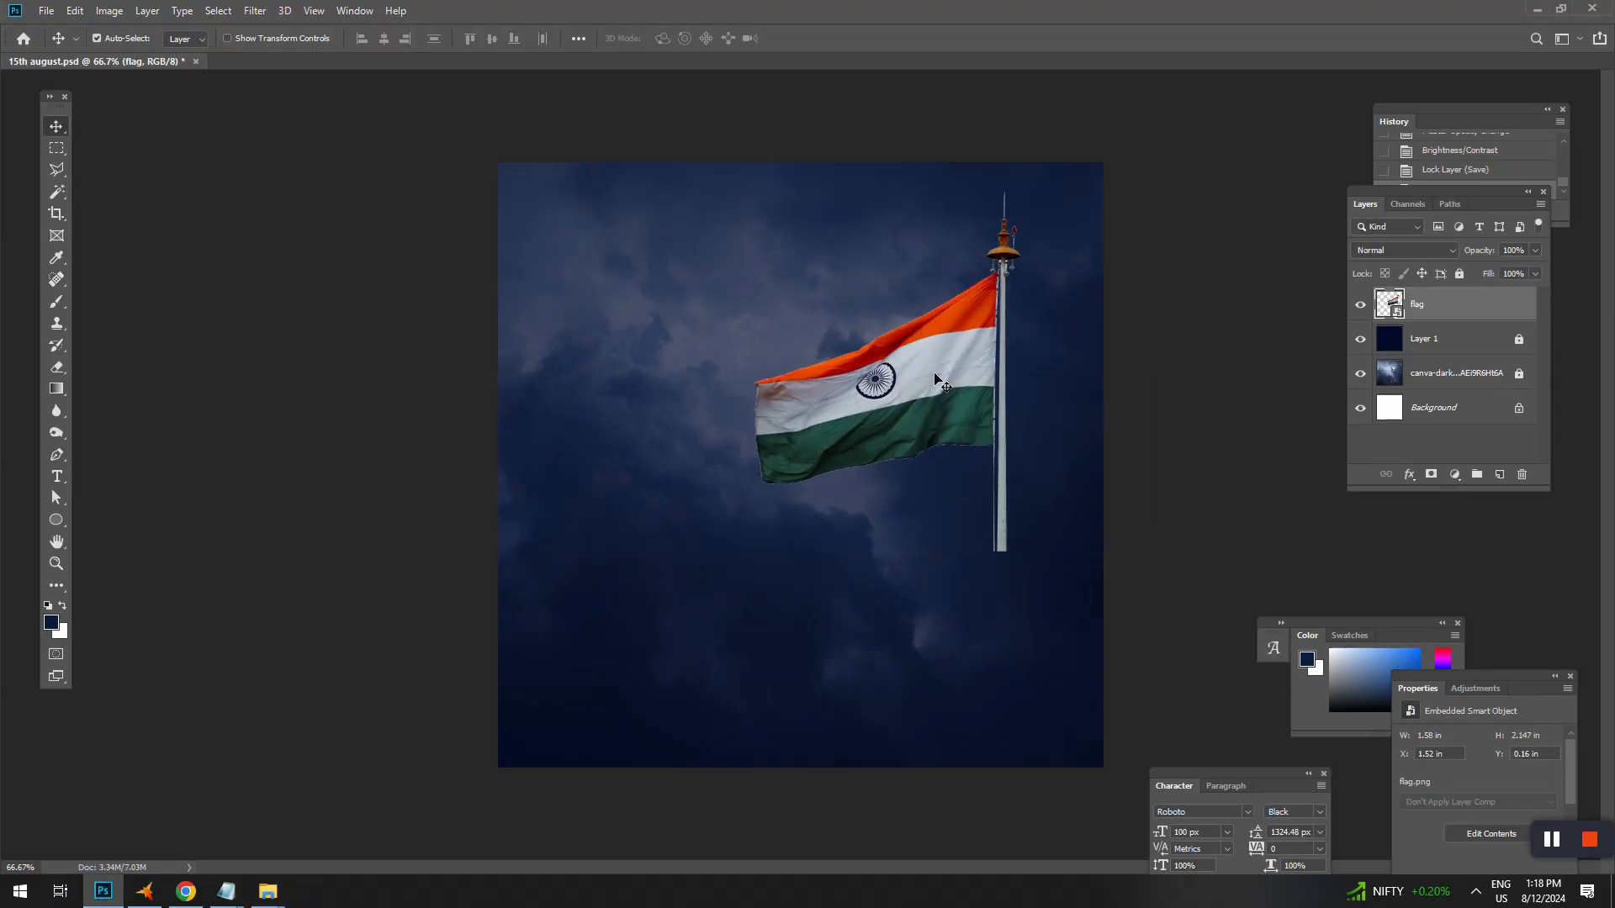
Rasterize the flag layer and stretch a marquee selection of the lower pole down past the canvas's bottom edge.
left_click(69, 148)
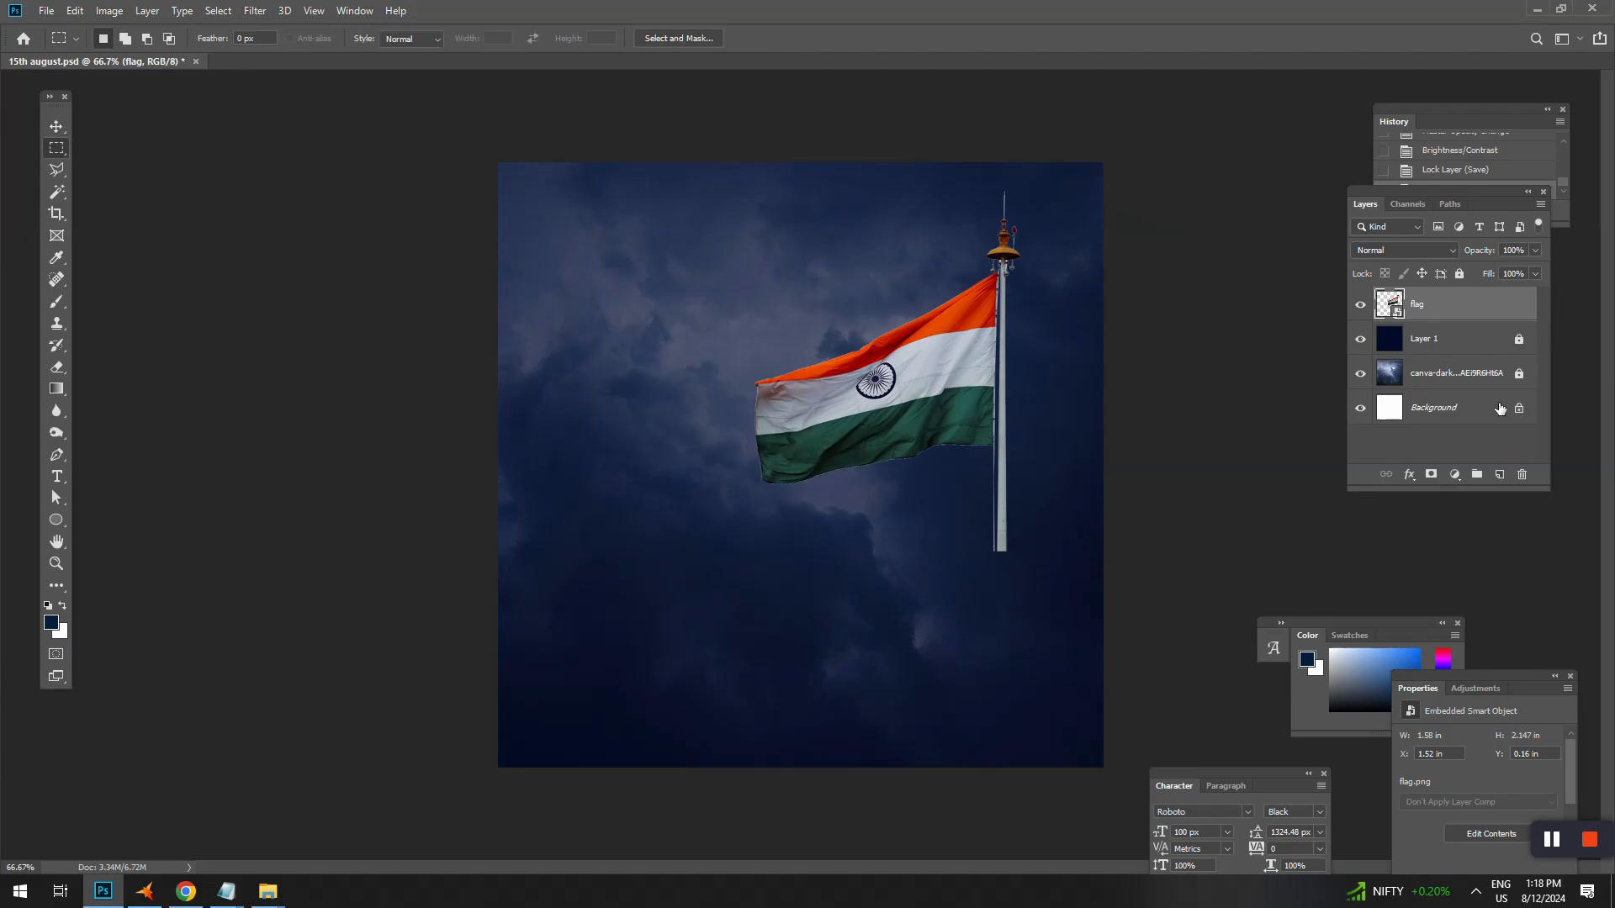
right_click(1451, 314)
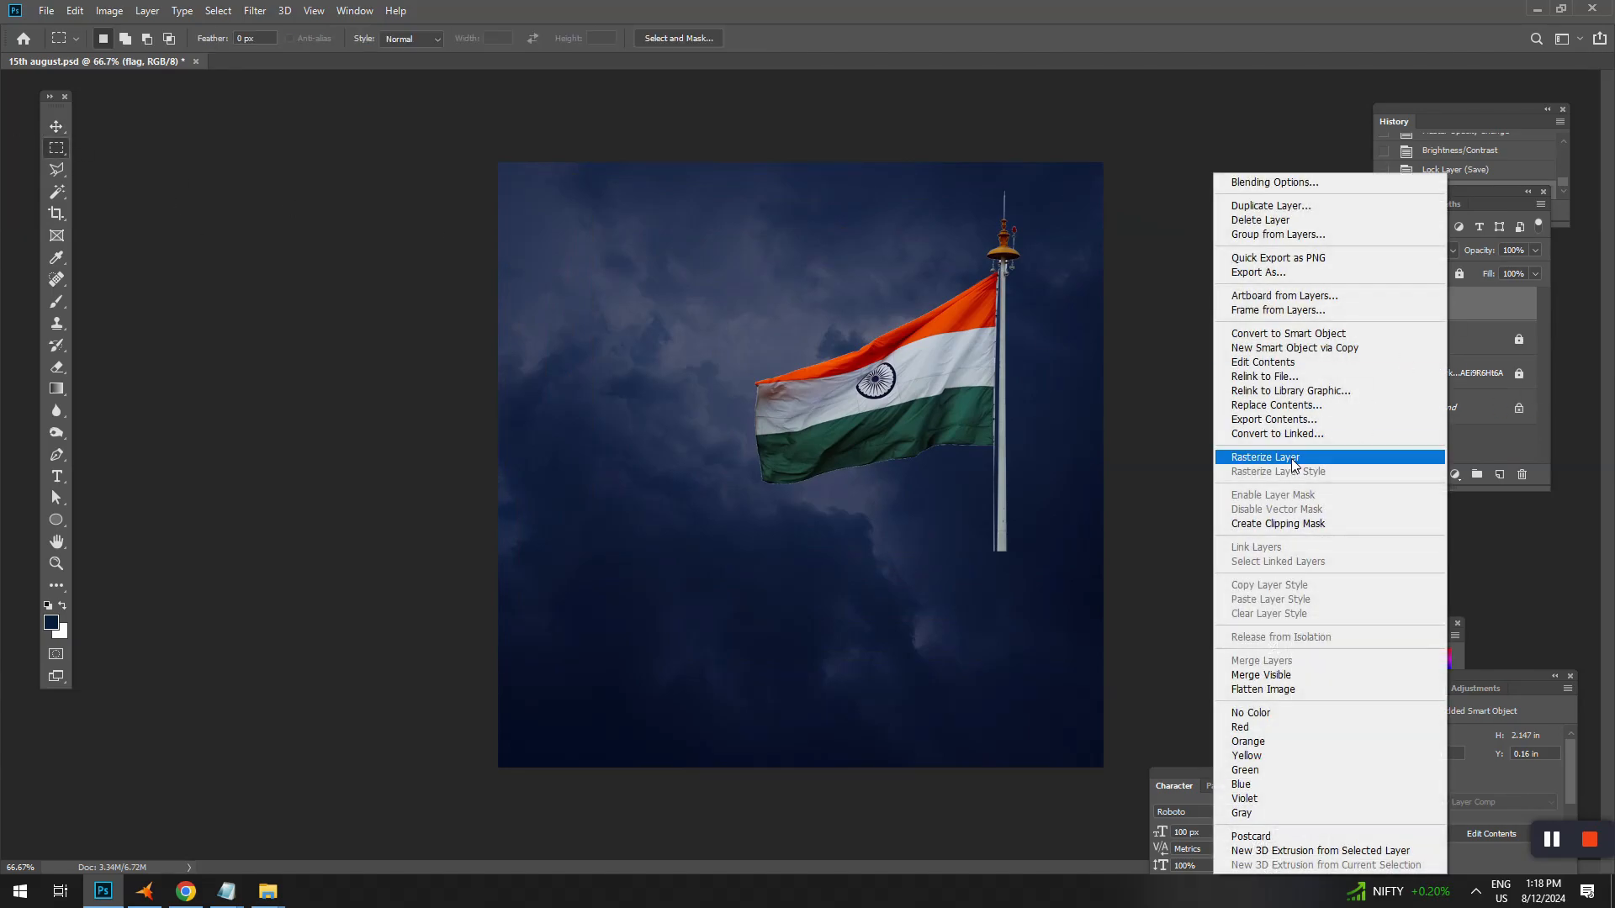
left_click(1262, 457)
left_click_drag(1052, 569, 1001, 765)
key("ctrl+t")
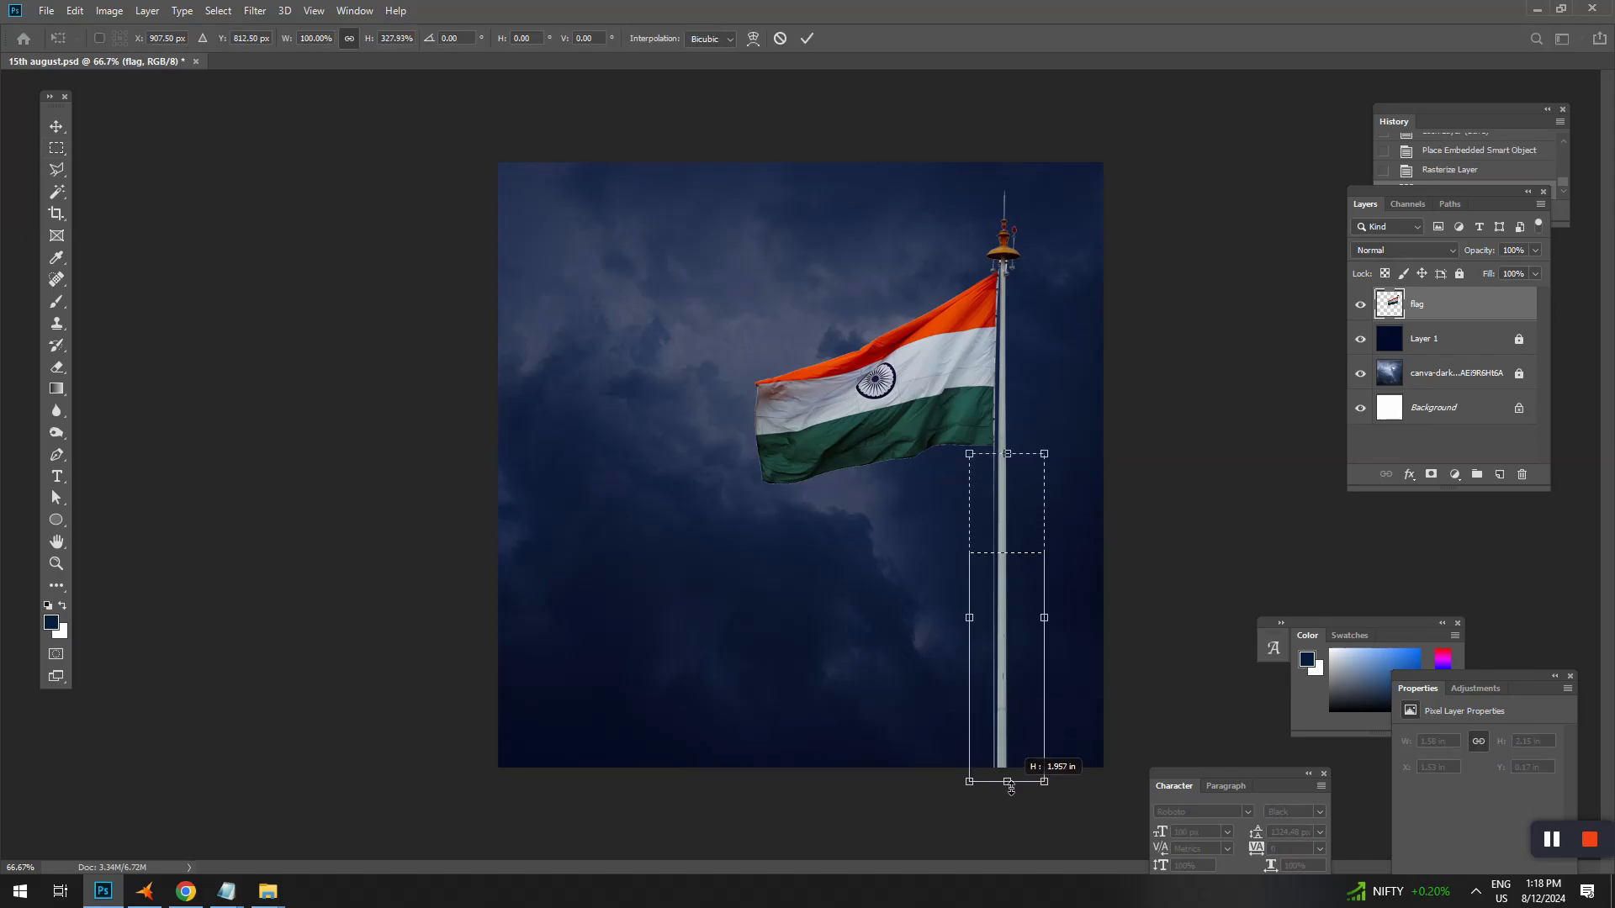
key("Return")
key("ctrl+d")
key("v")
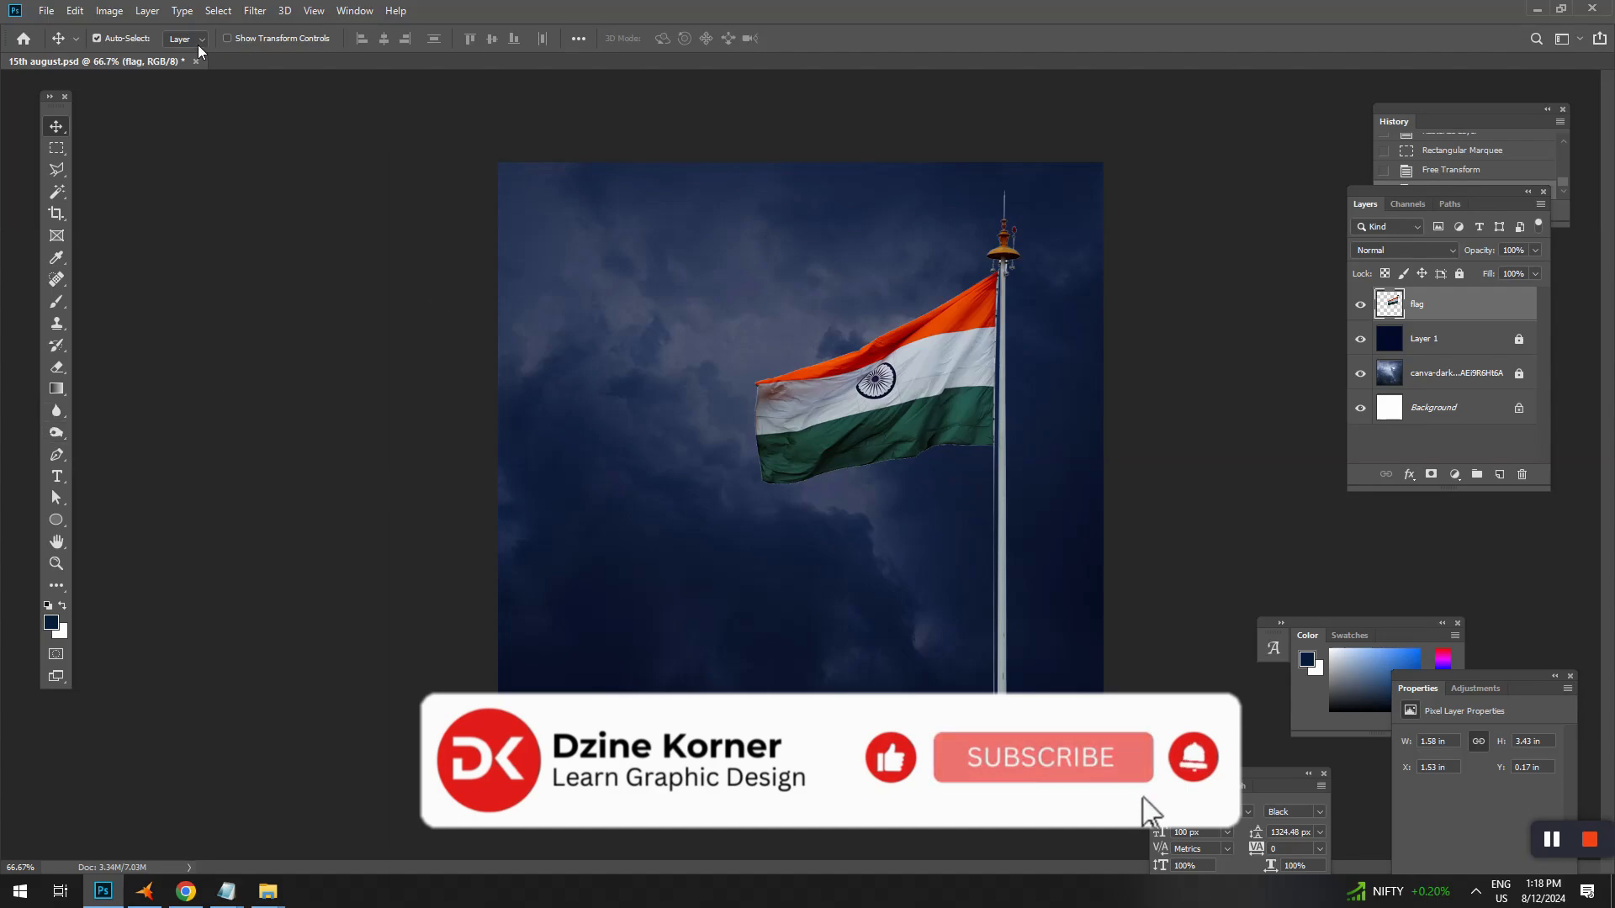
Apply a Curves adjustment to the flag layer, slightly raising the highlights and lowering the shadows to about input 77, output 69.
left_click(109, 10)
mouse_move(253, 55)
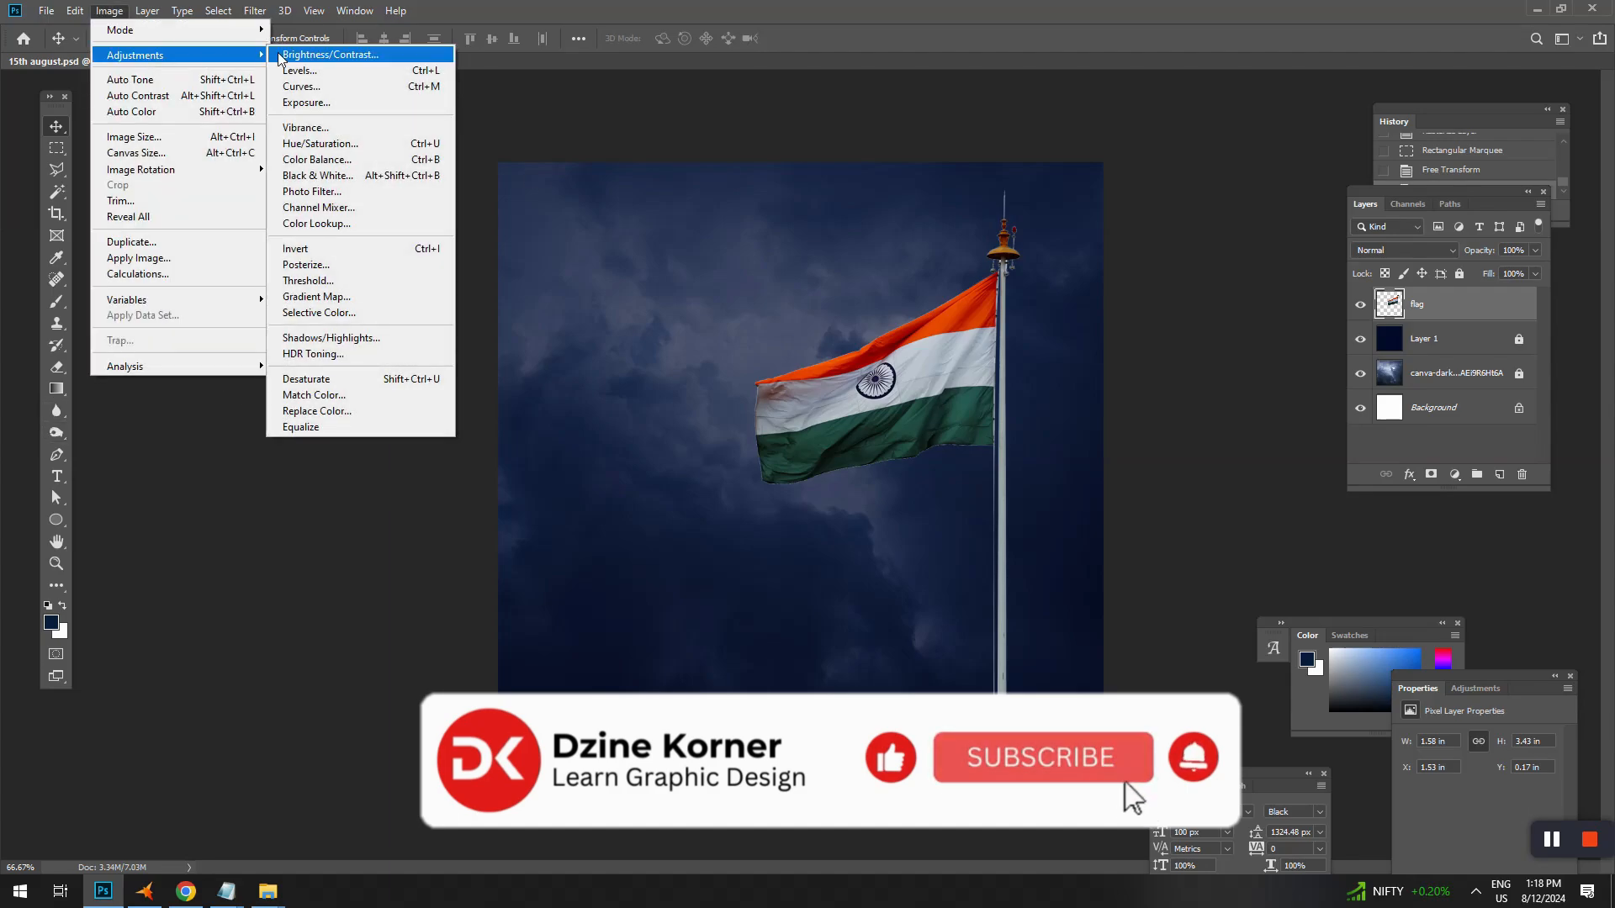
left_click(316, 86)
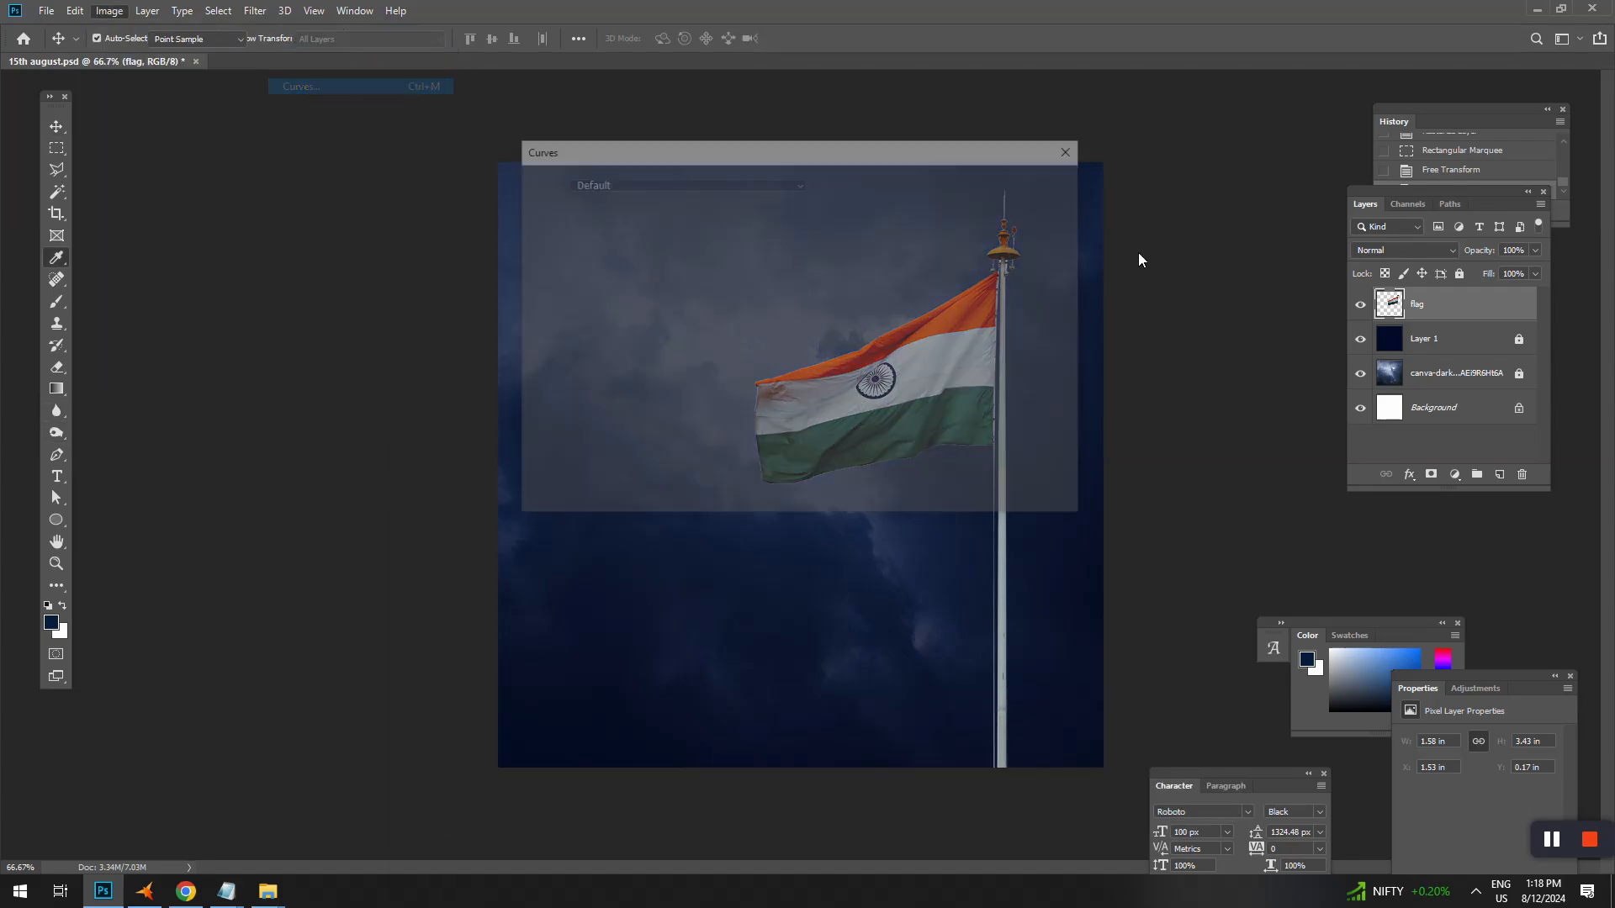
left_click_drag(897, 160, 1448, 111)
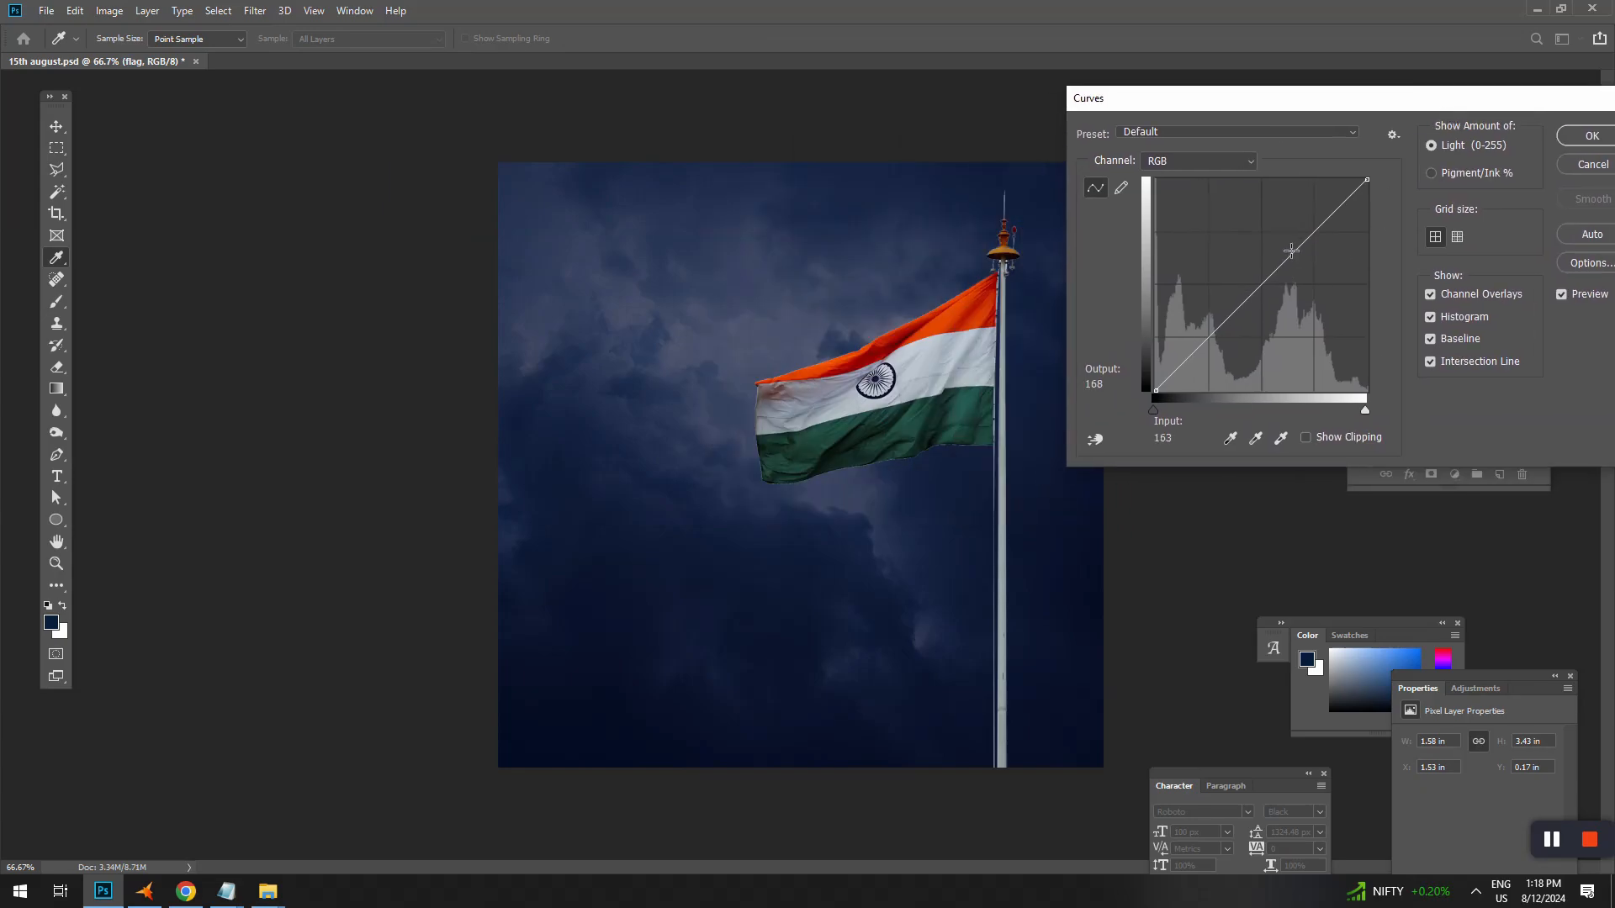
left_click_drag(1291, 251, 1292, 242)
left_click(1226, 313)
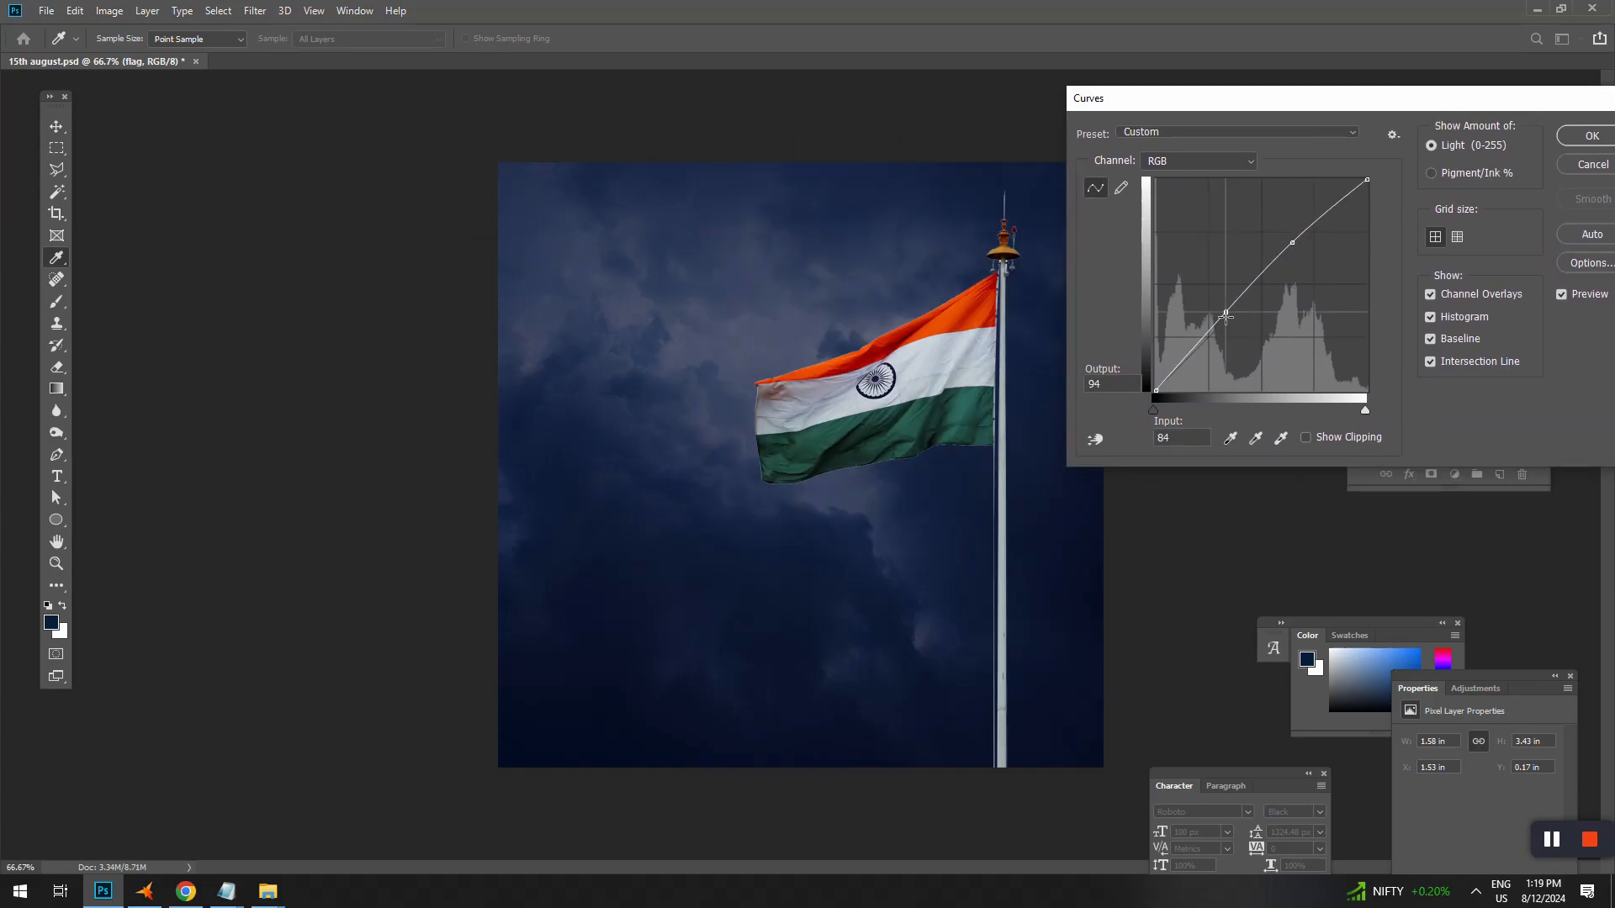
left_click_drag(1225, 316, 1219, 333)
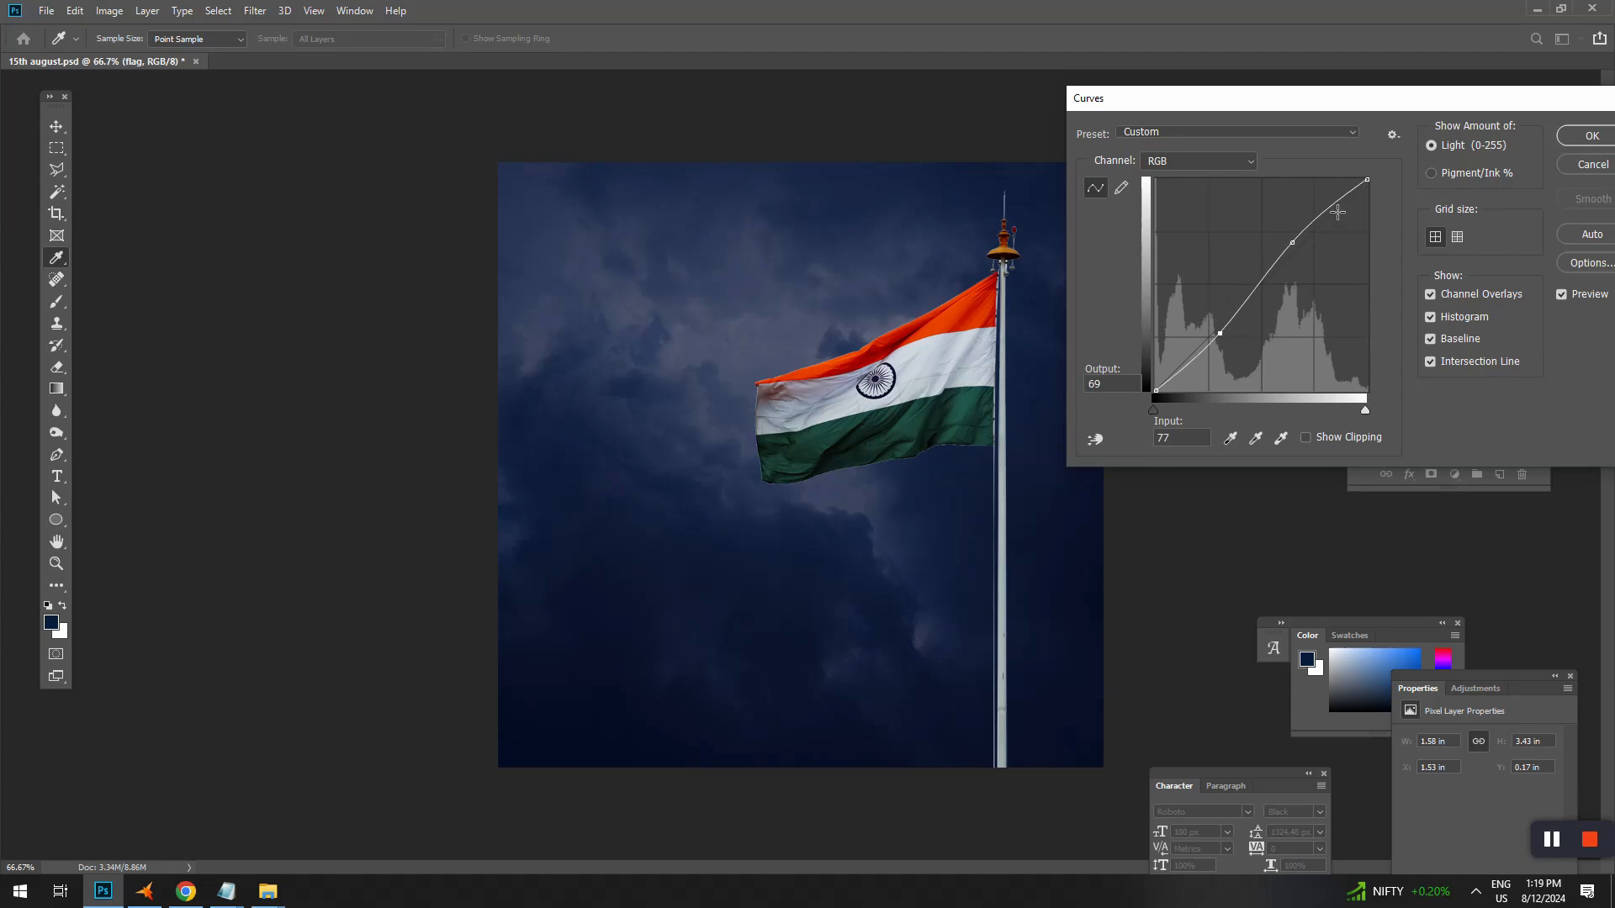
left_click(1570, 137)
Soften the flag's edges with a 70 px Blur tool at 100% strength.
key("v")
key("ctrl+plus")
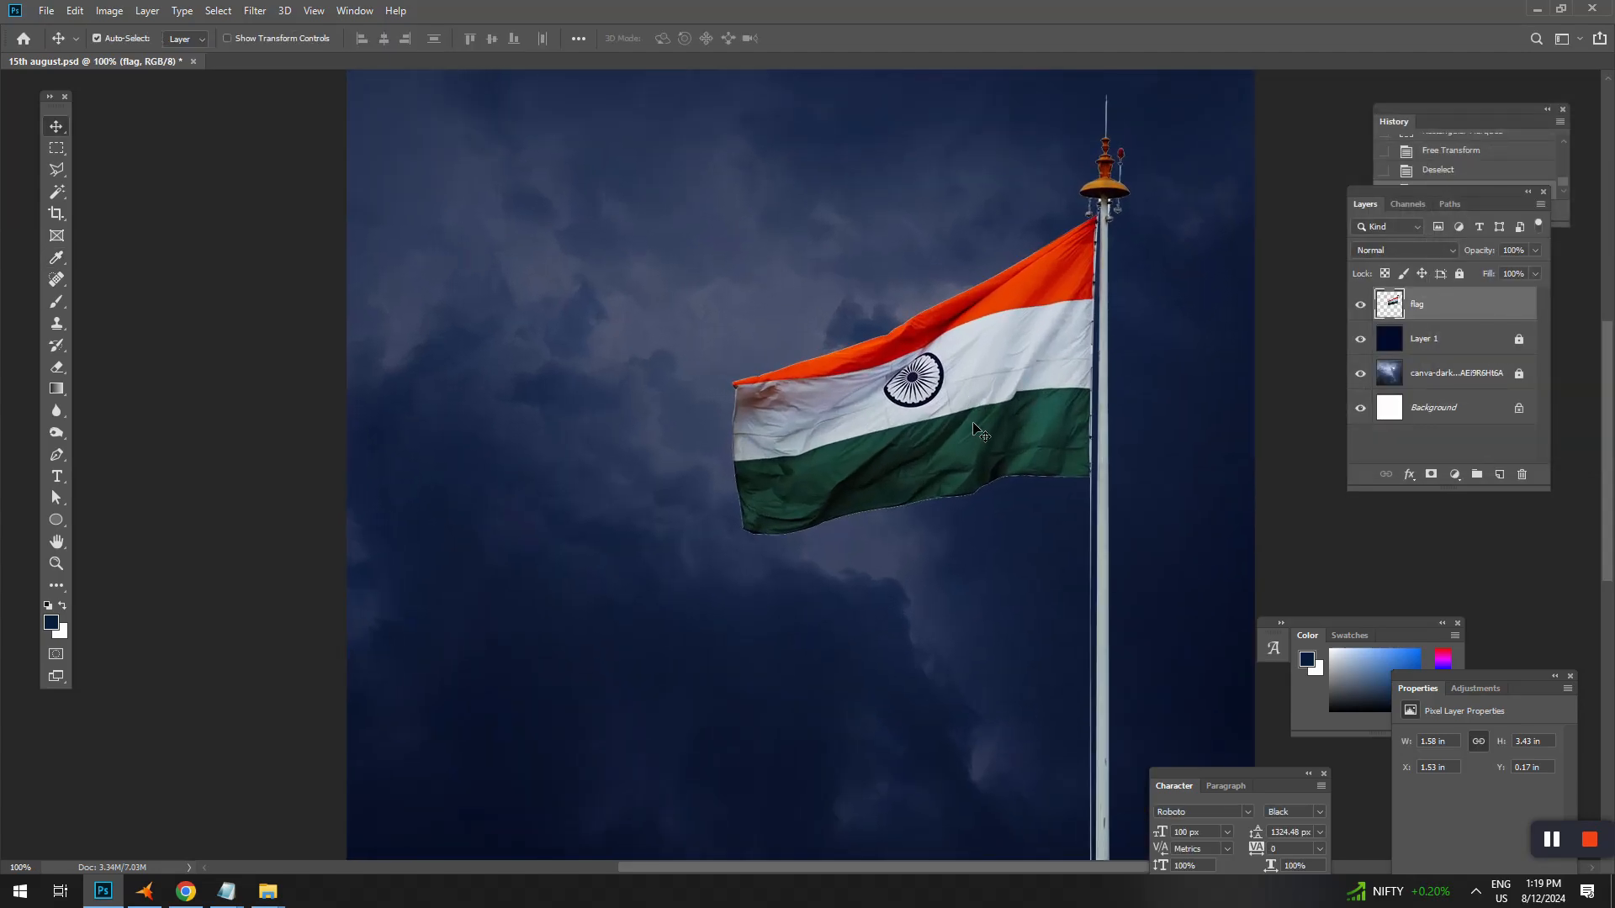
left_click(59, 410)
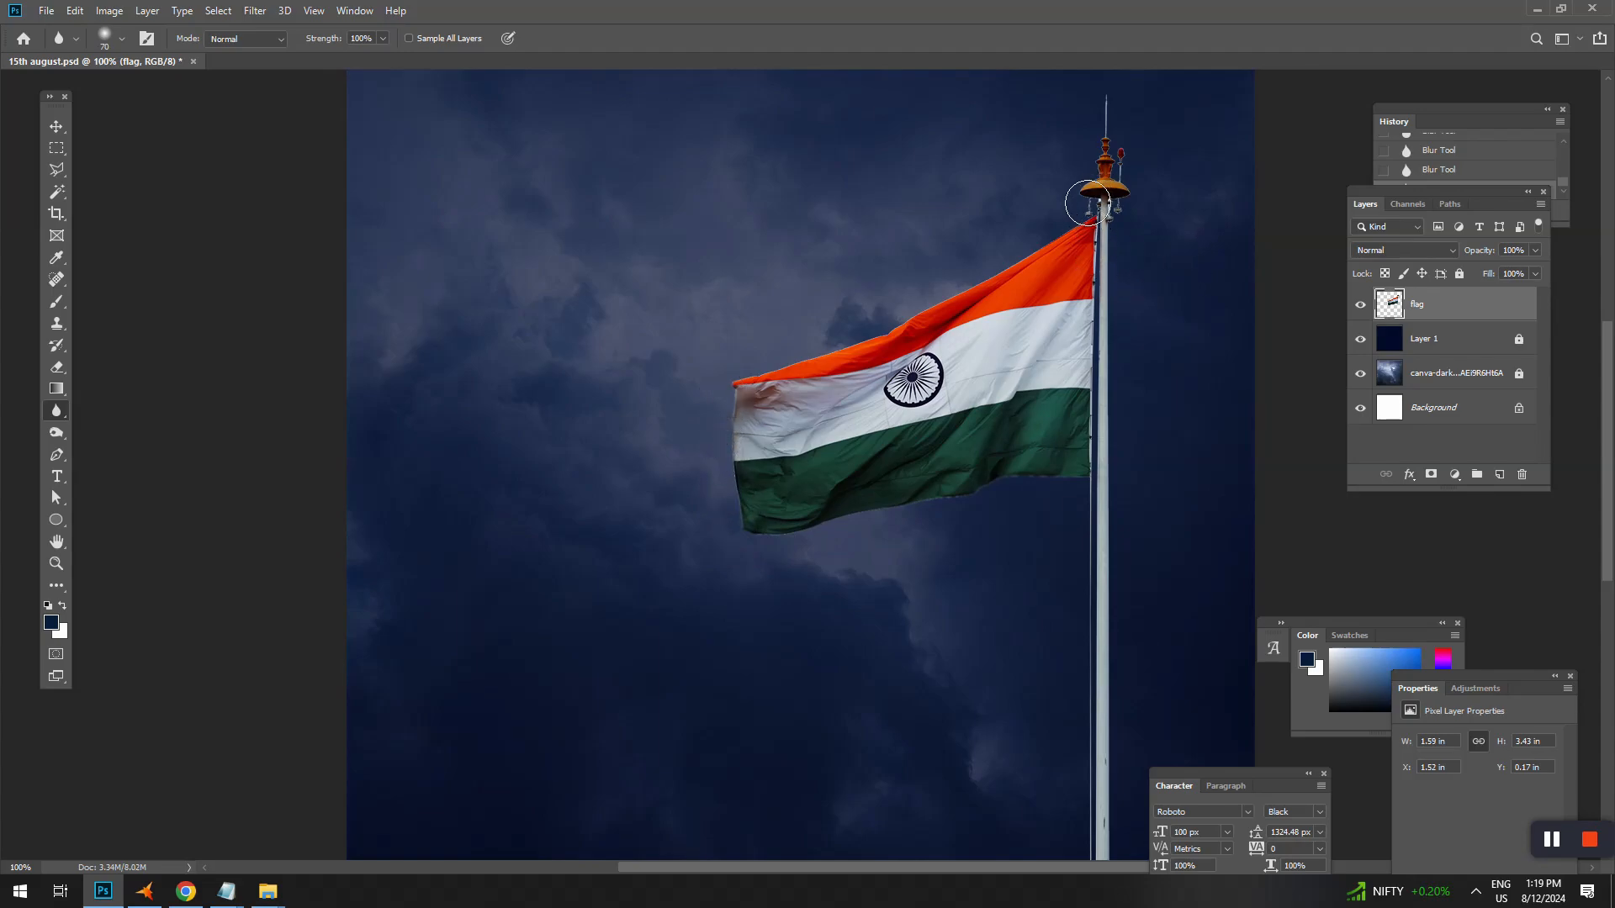
key("ctrl+minus")
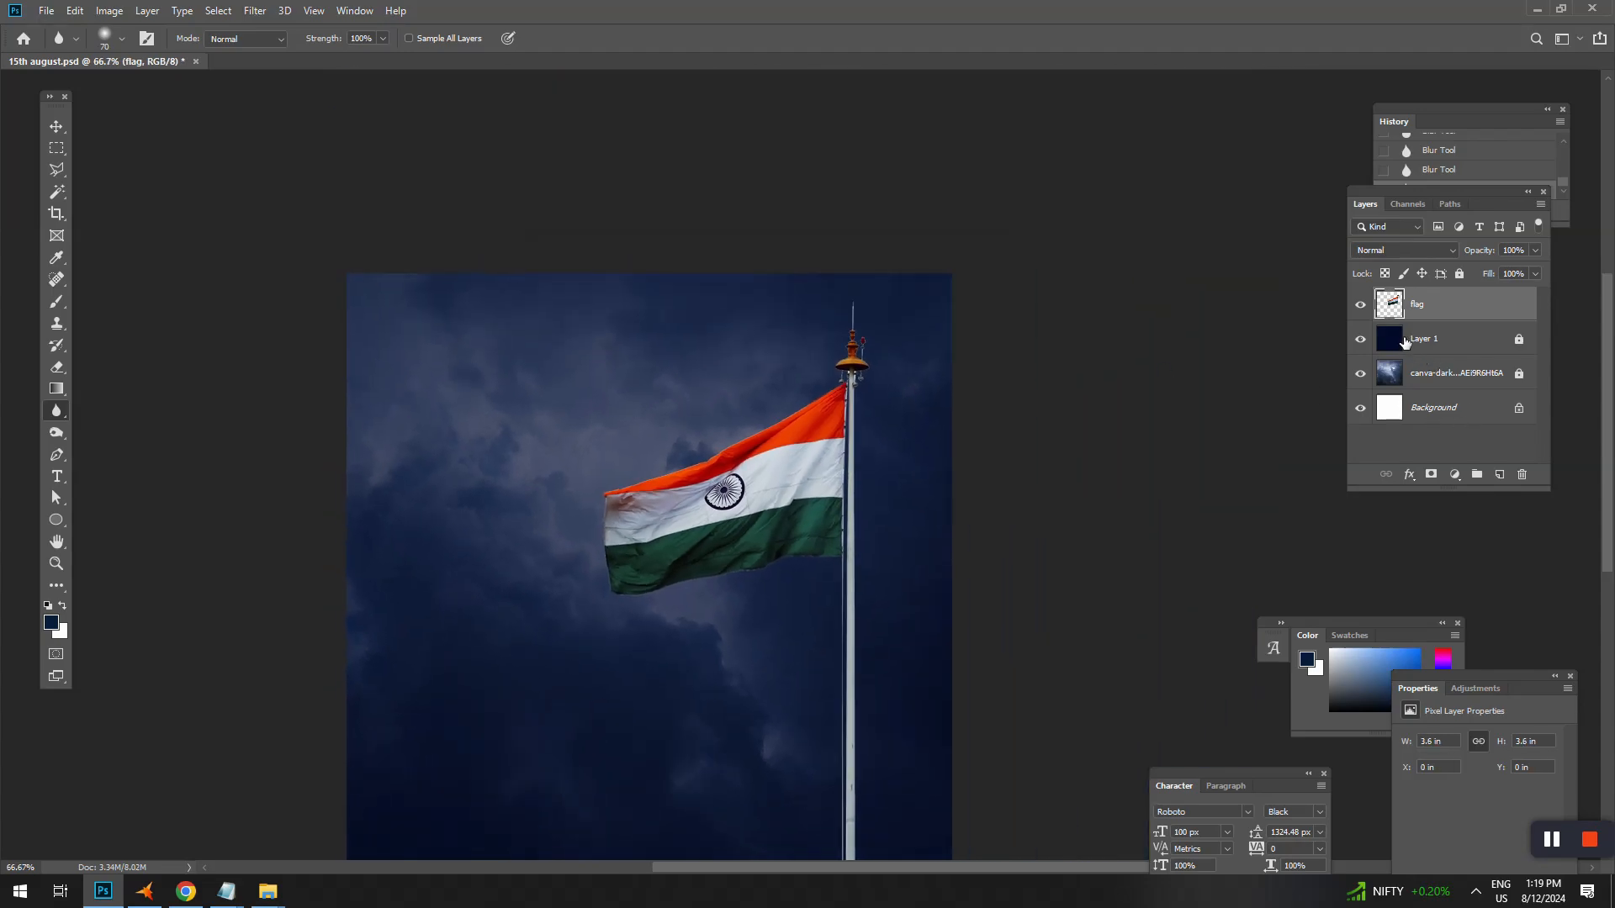
Sample a pale blue-grey from the flag's white band as the foreground colour and add a new layer above Layer 1.
left_click(1403, 341)
key("b")
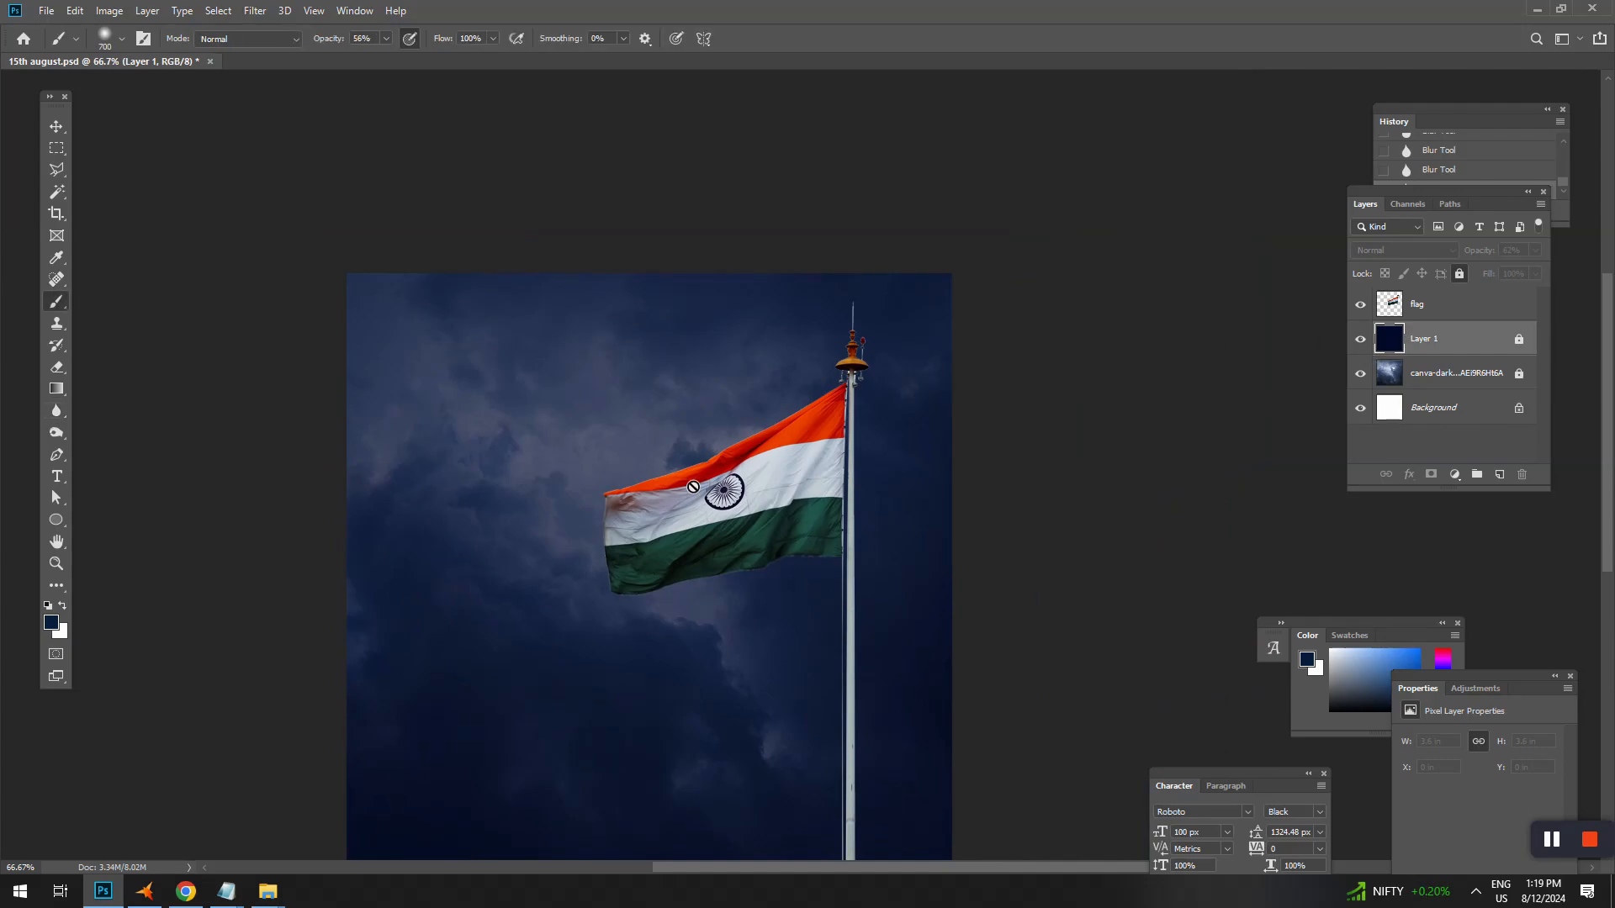
left_click(803, 467, "alt")
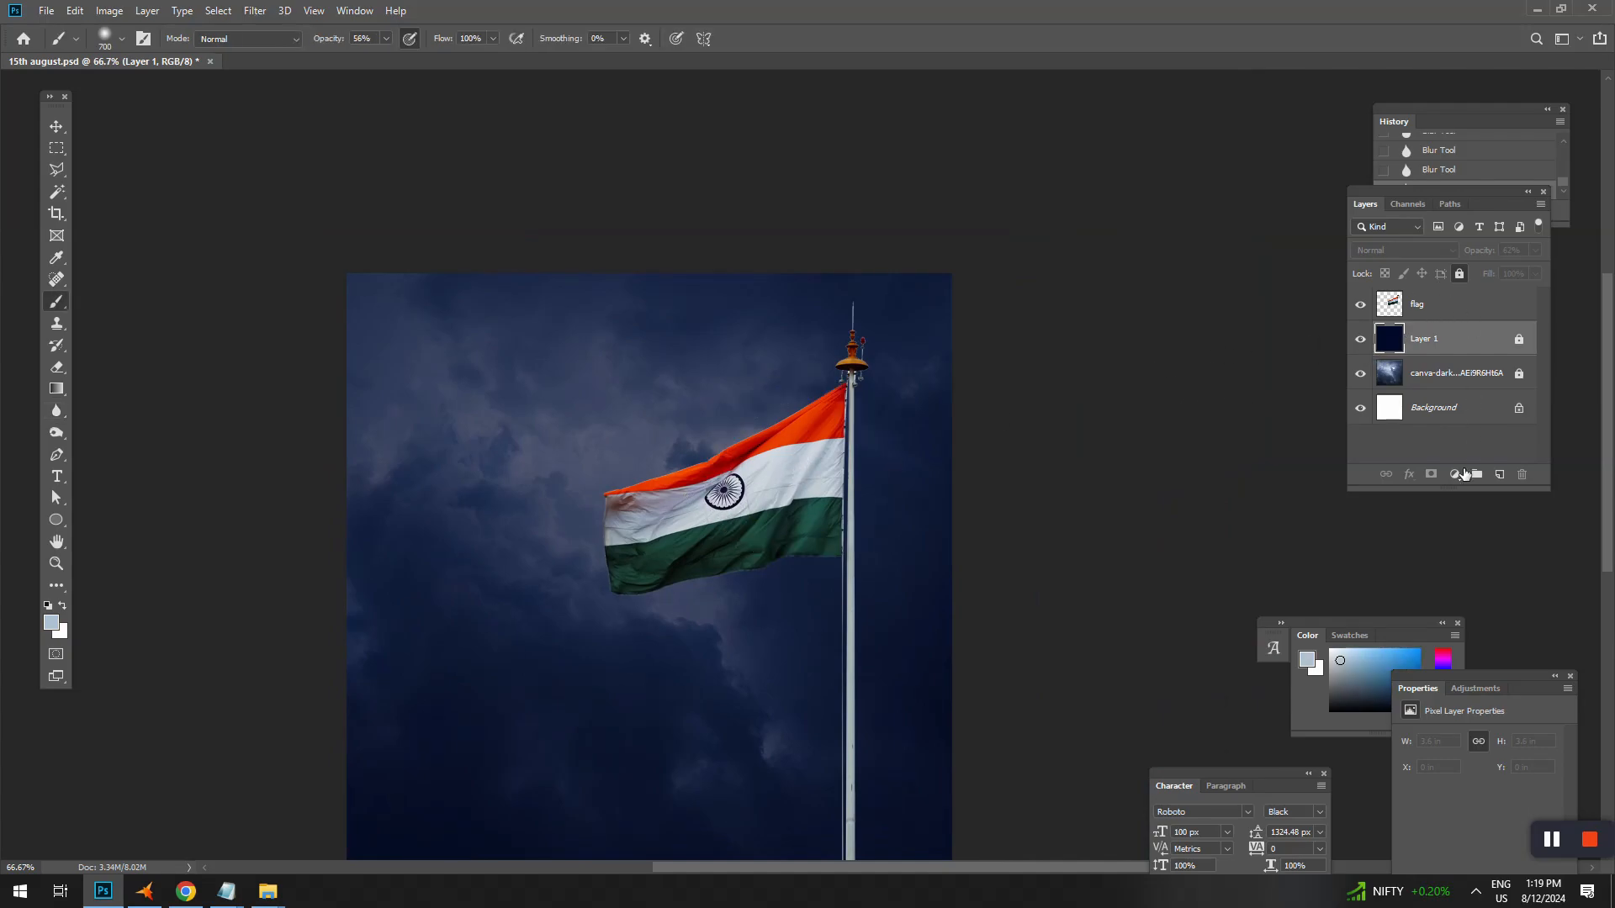
left_click(1502, 477)
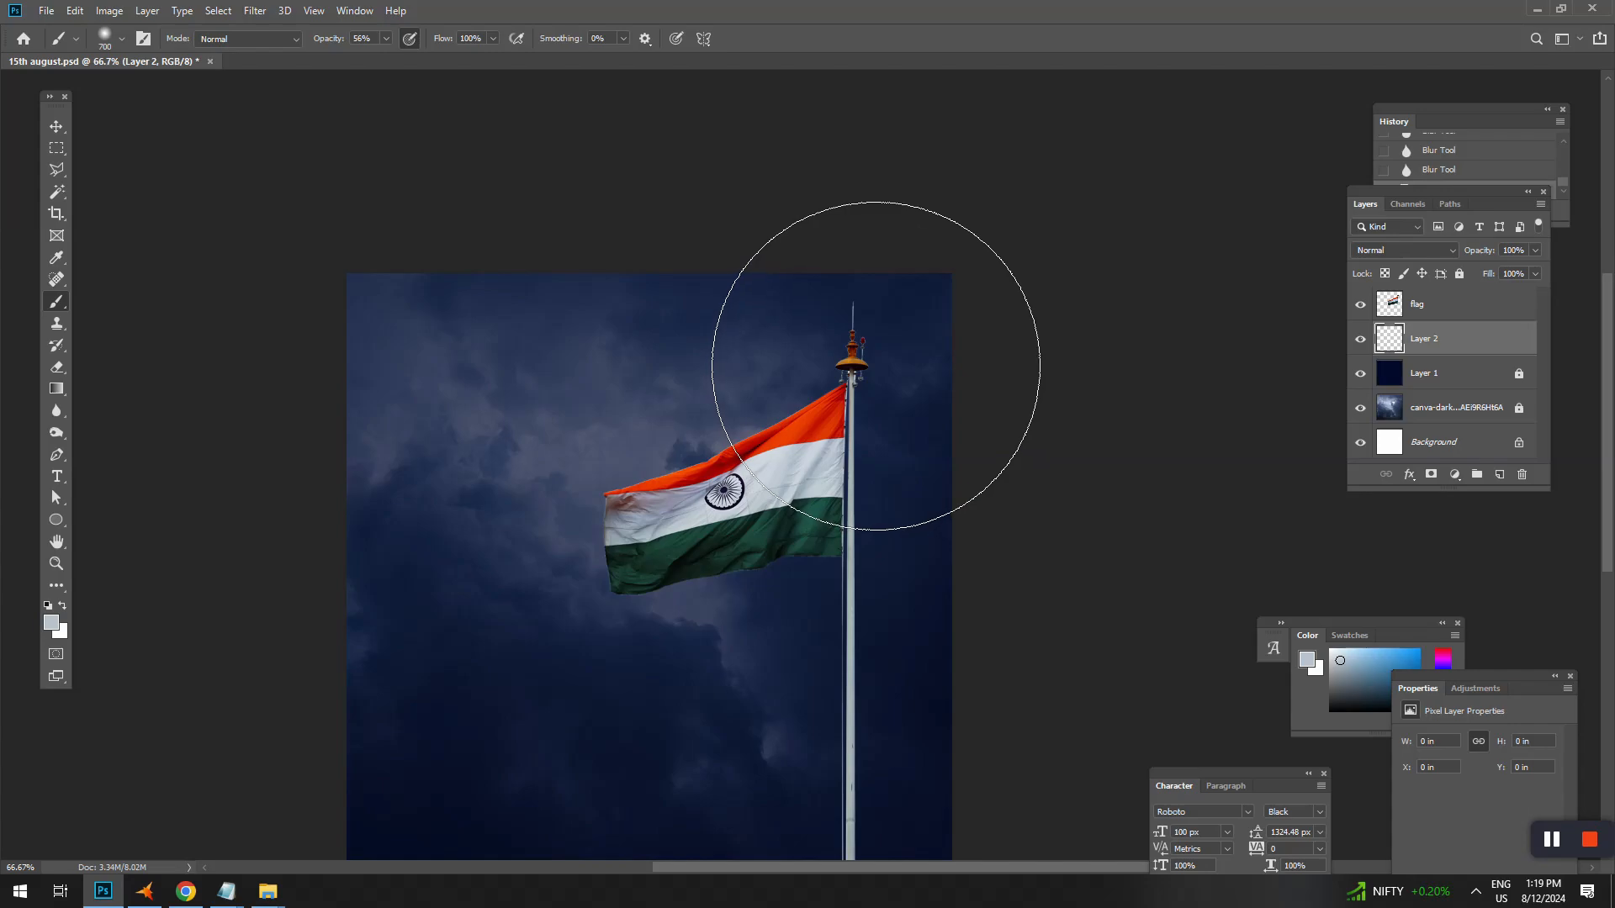
Paint a soft pale glow behind the pole's top with a roughly 250 px brush at 19% opacity and 59% flow.
key("bracketleft")
key("bracketleft")
key("bracketleft")
key("bracketleft")
key("bracketleft")
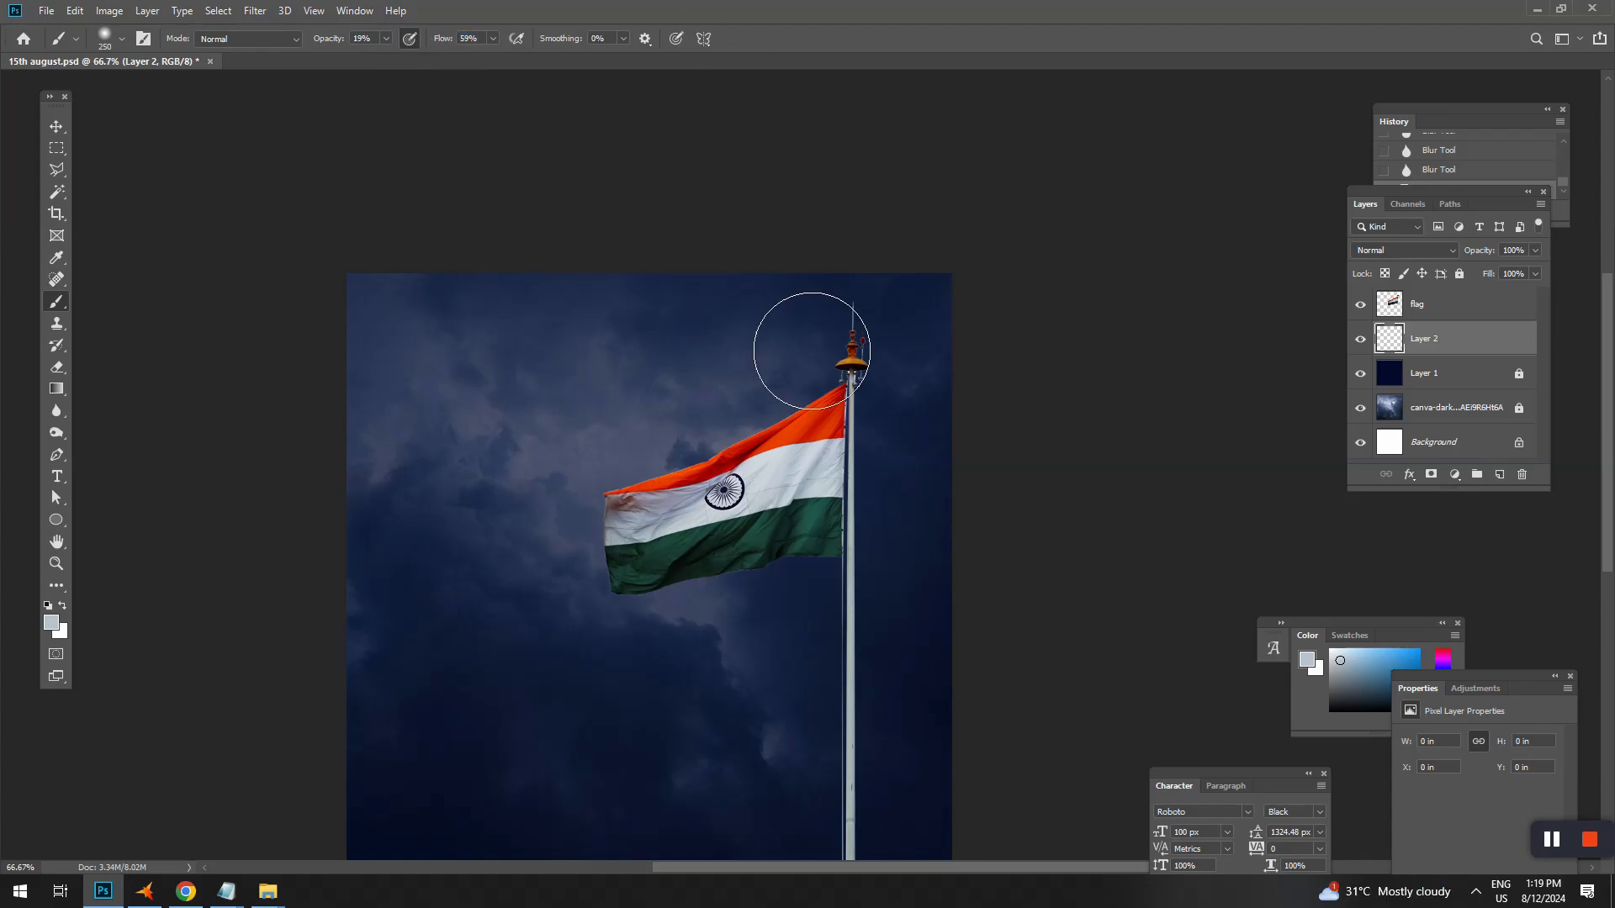
mouse_move(811, 351)
left_mouse_down()
mouse_move(858, 386)
mouse_move(845, 421)
left_mouse_up()
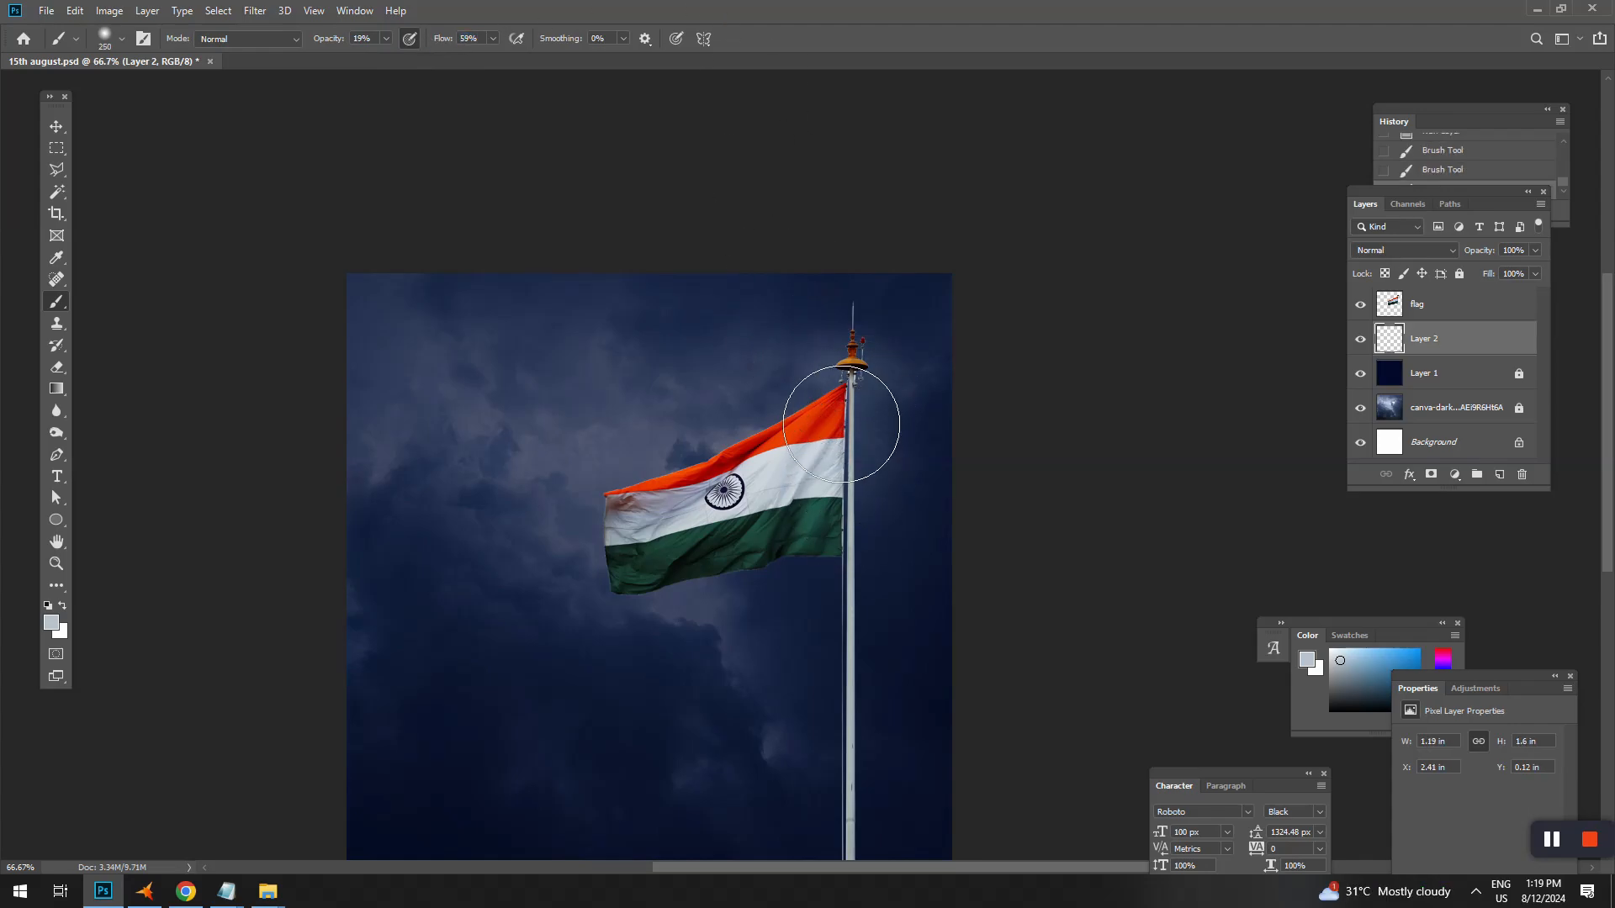
left_click(853, 310)
Widen the glow behind the flag and pole with dabs of an 800 px brush at 19% opacity.
key("bracketright")
key("bracketright")
key("bracketright")
key("bracketright")
key("bracketright")
key("bracketright")
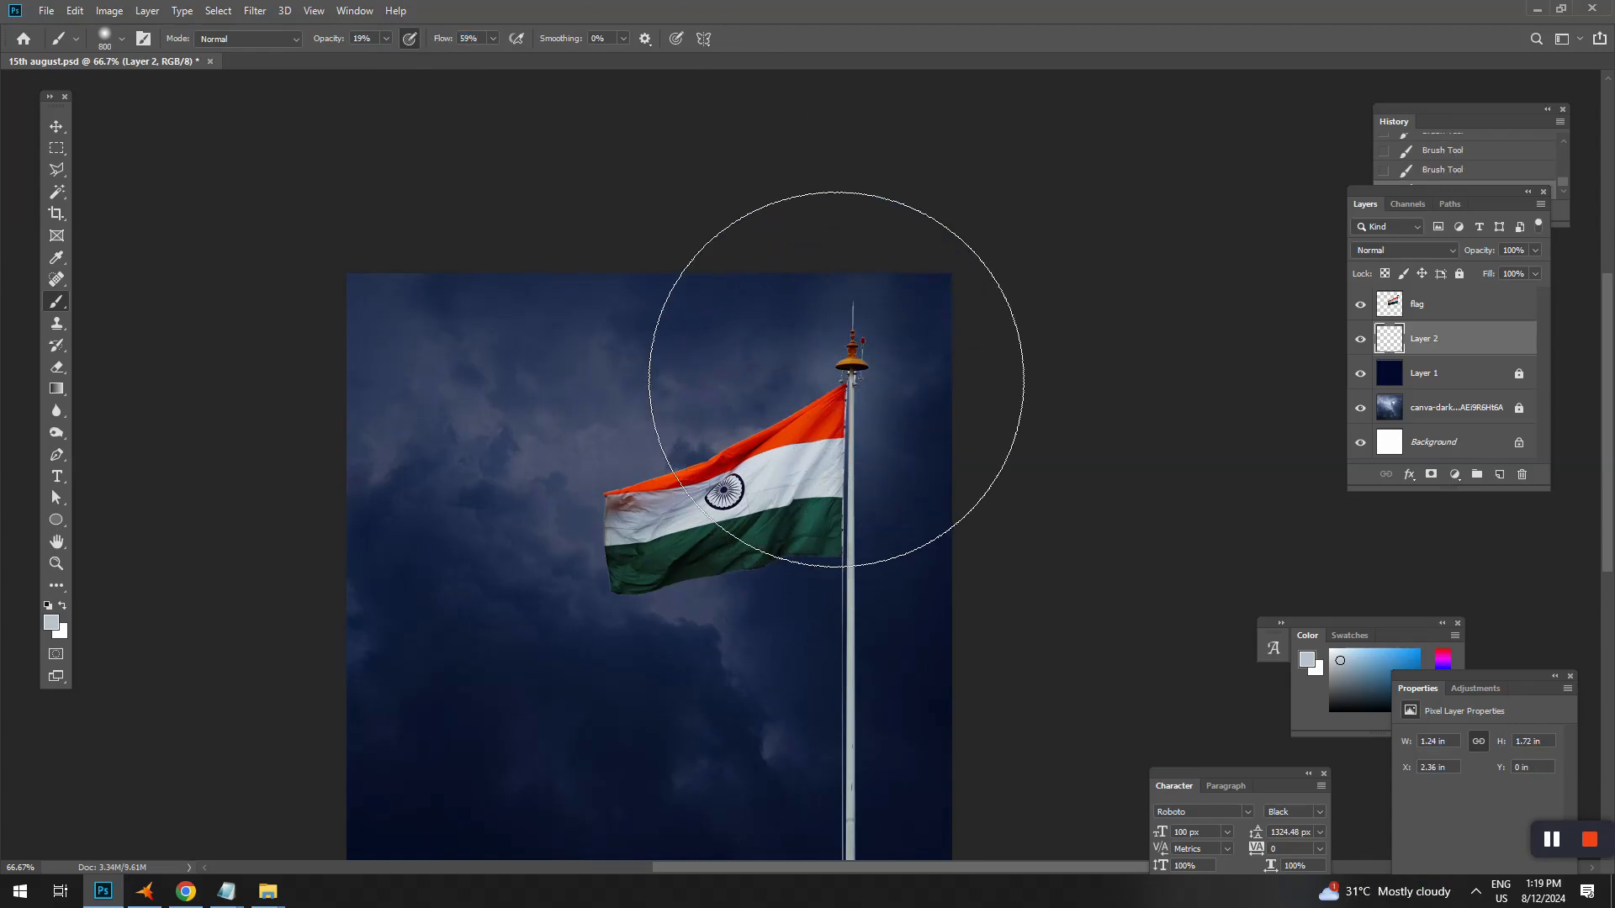
left_click(836, 379)
left_click(821, 465)
left_click(894, 307)
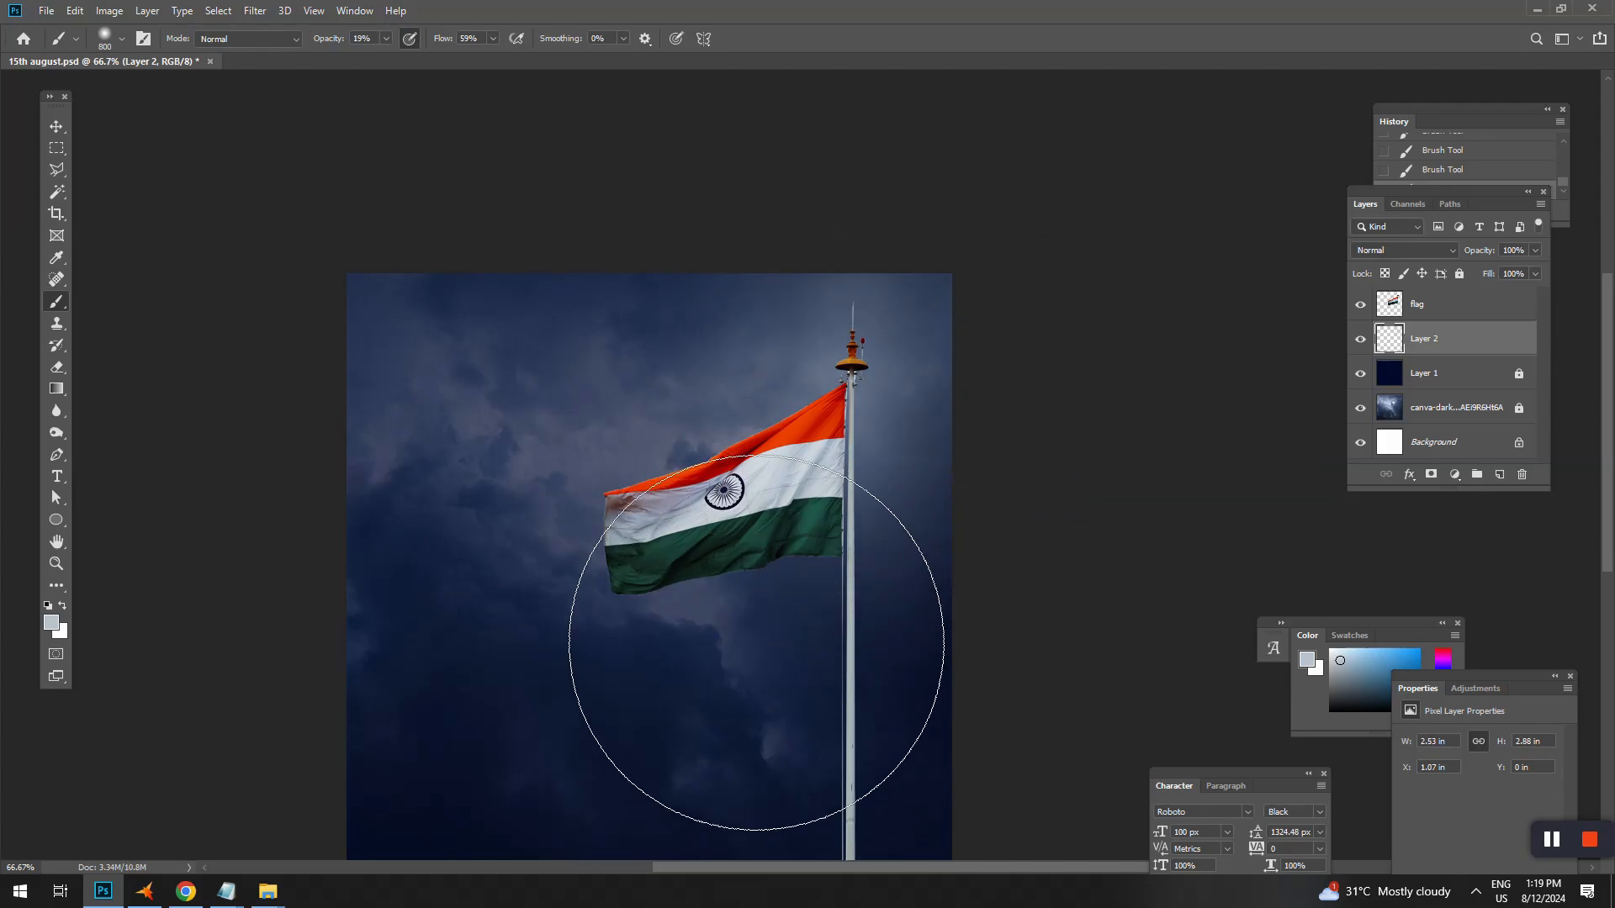
Lock the glow layer, deselect it and save the poster.
key("v")
left_click_drag(779, 550, 917, 470)
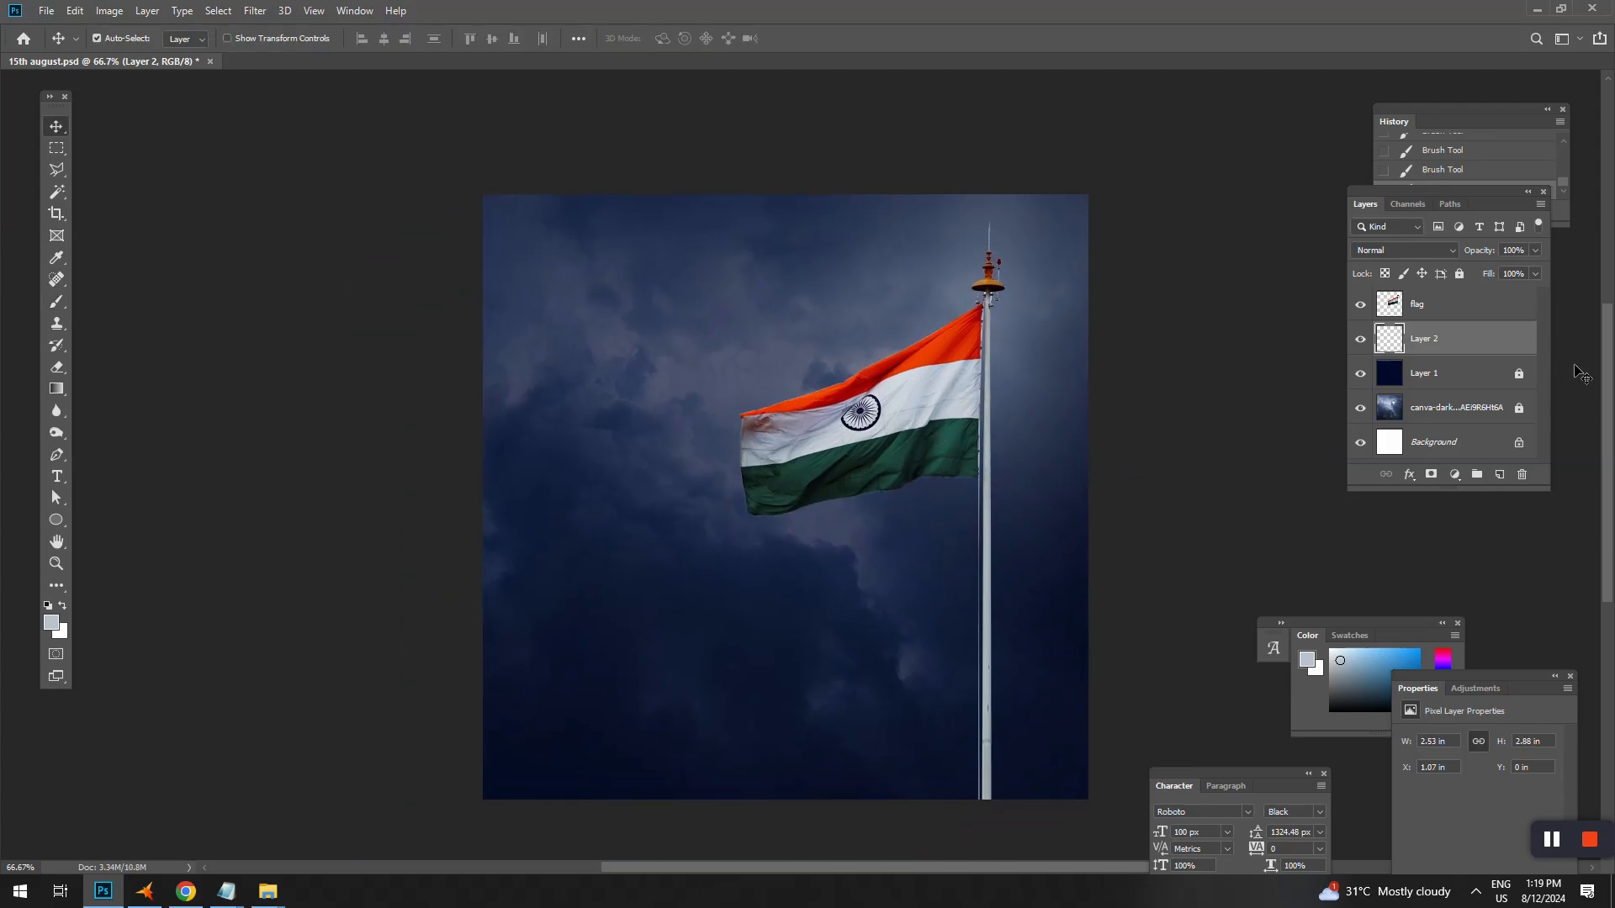
left_click(1459, 274)
left_click(752, 593)
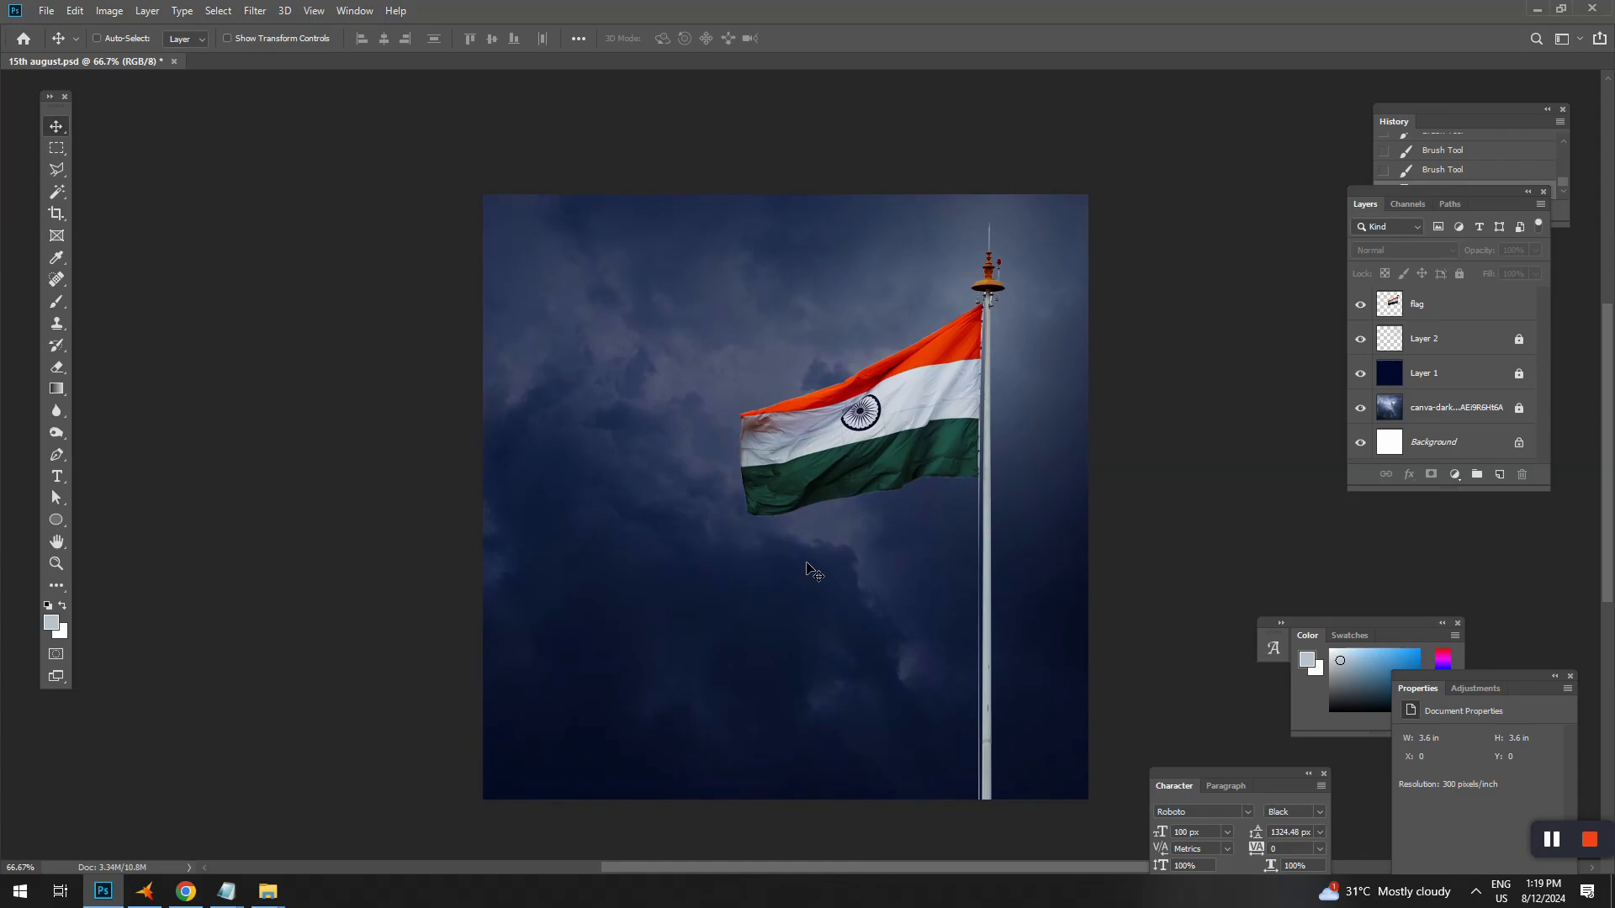
Open the India map PNG from the independence day folder and select the black map shape with the Magic Wand.
mouse_move(267, 893)
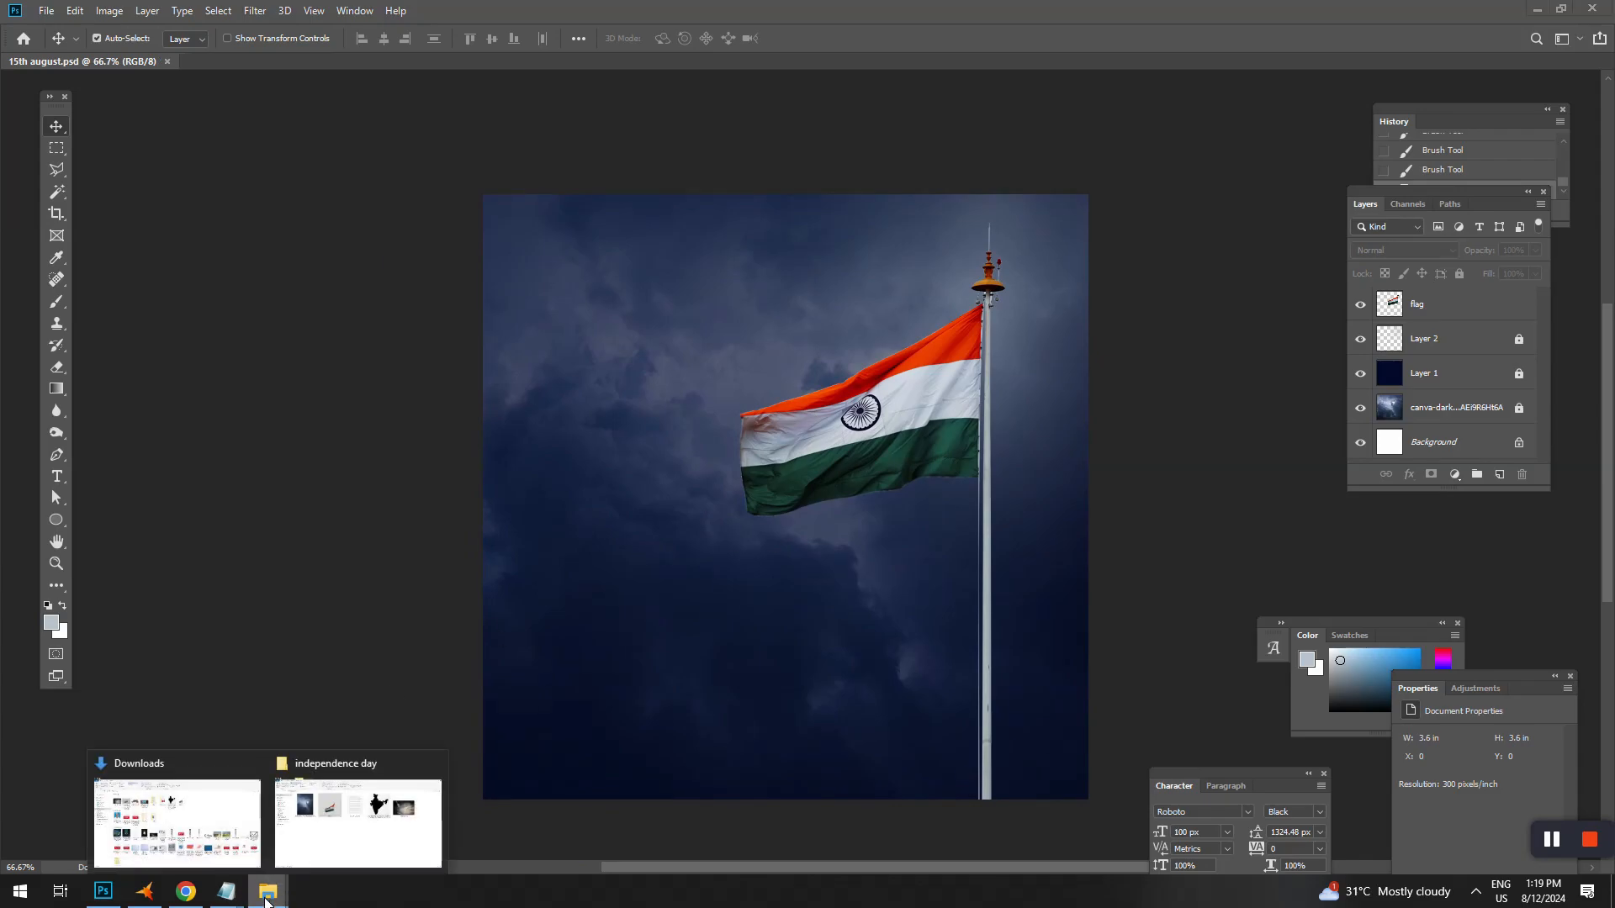
left_click(359, 820)
left_click_drag(987, 249, 761, 72)
key("w")
left_click(834, 467)
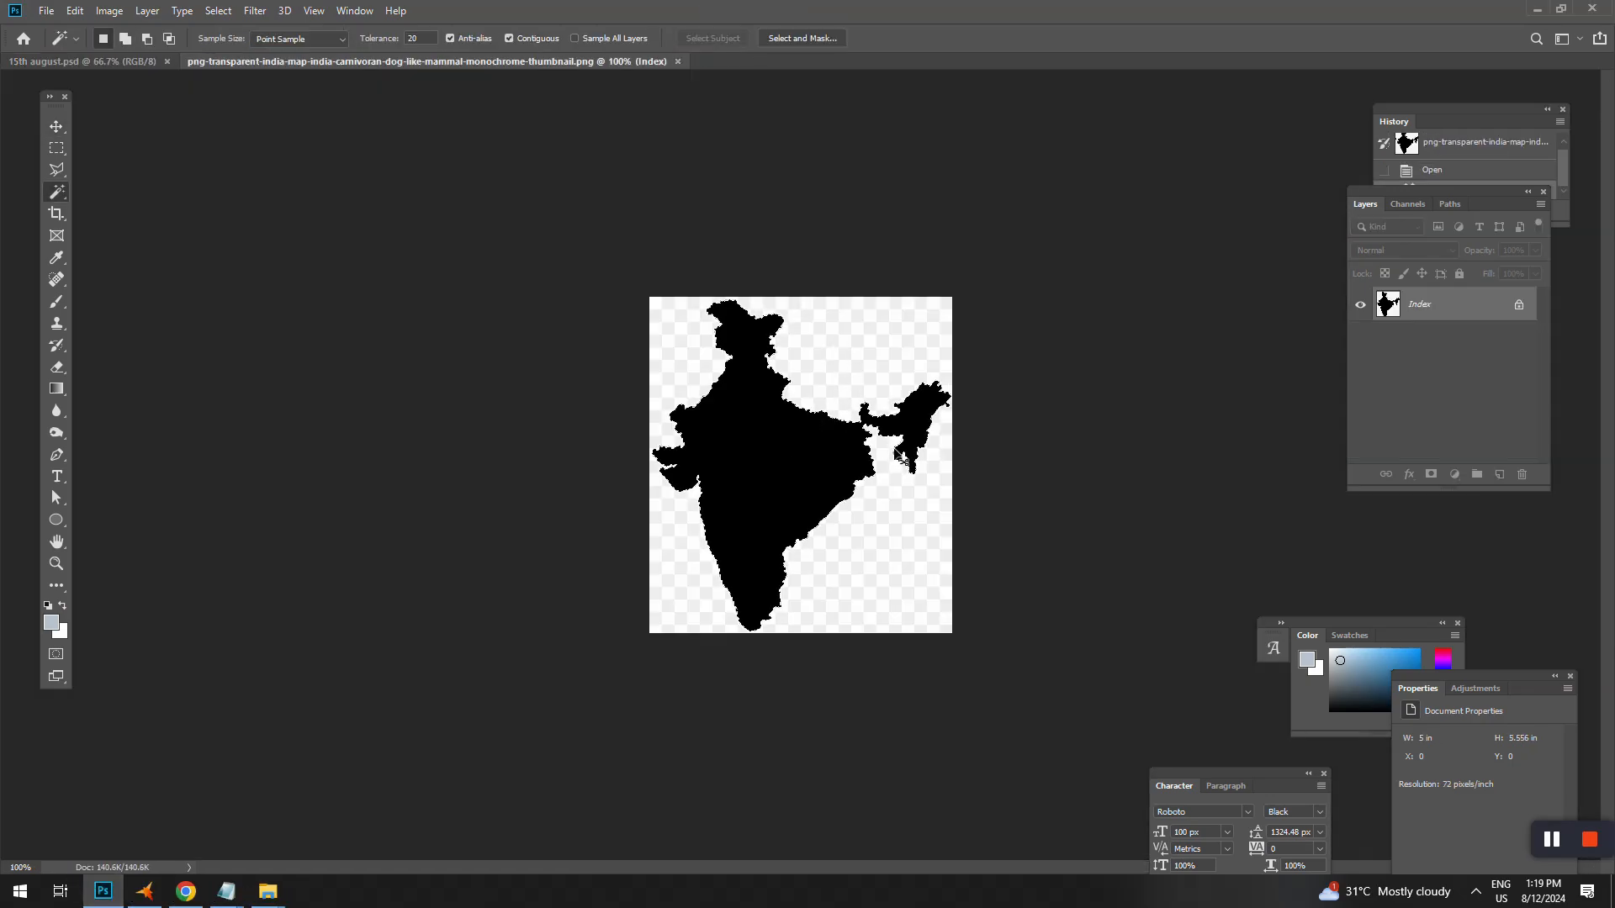
Copy the selected India map into 15th august.psd, placing it directly above Layer 1 and below Layer 2.
key("v")
left_click_drag(828, 462, 1521, 423)
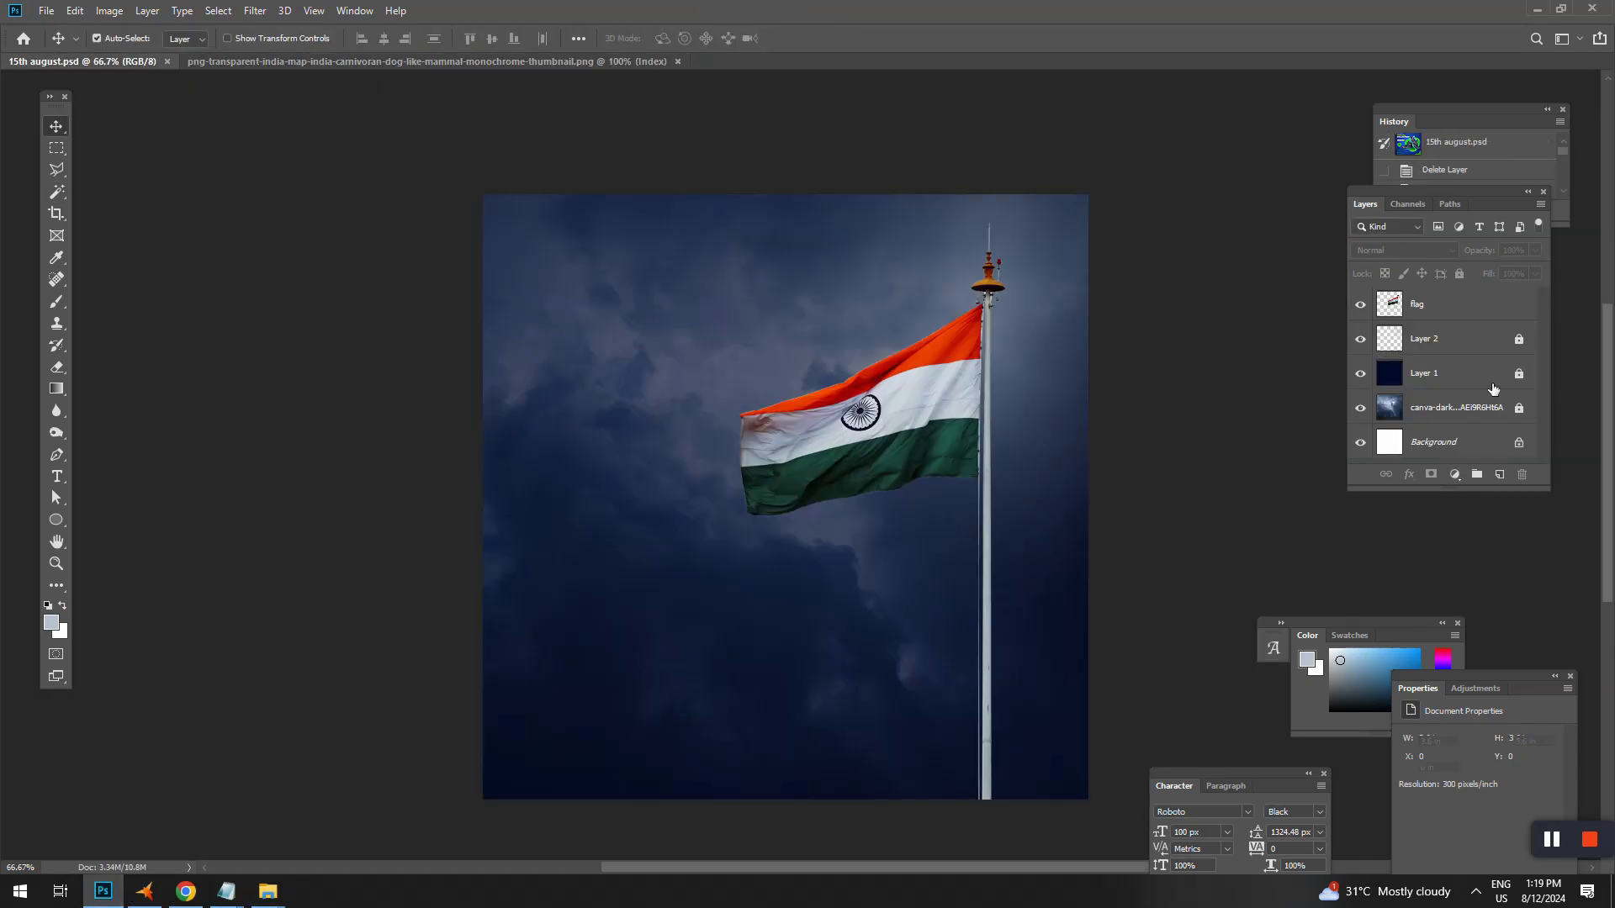
left_click(1434, 347)
left_click_drag(1416, 376, 1415, 375)
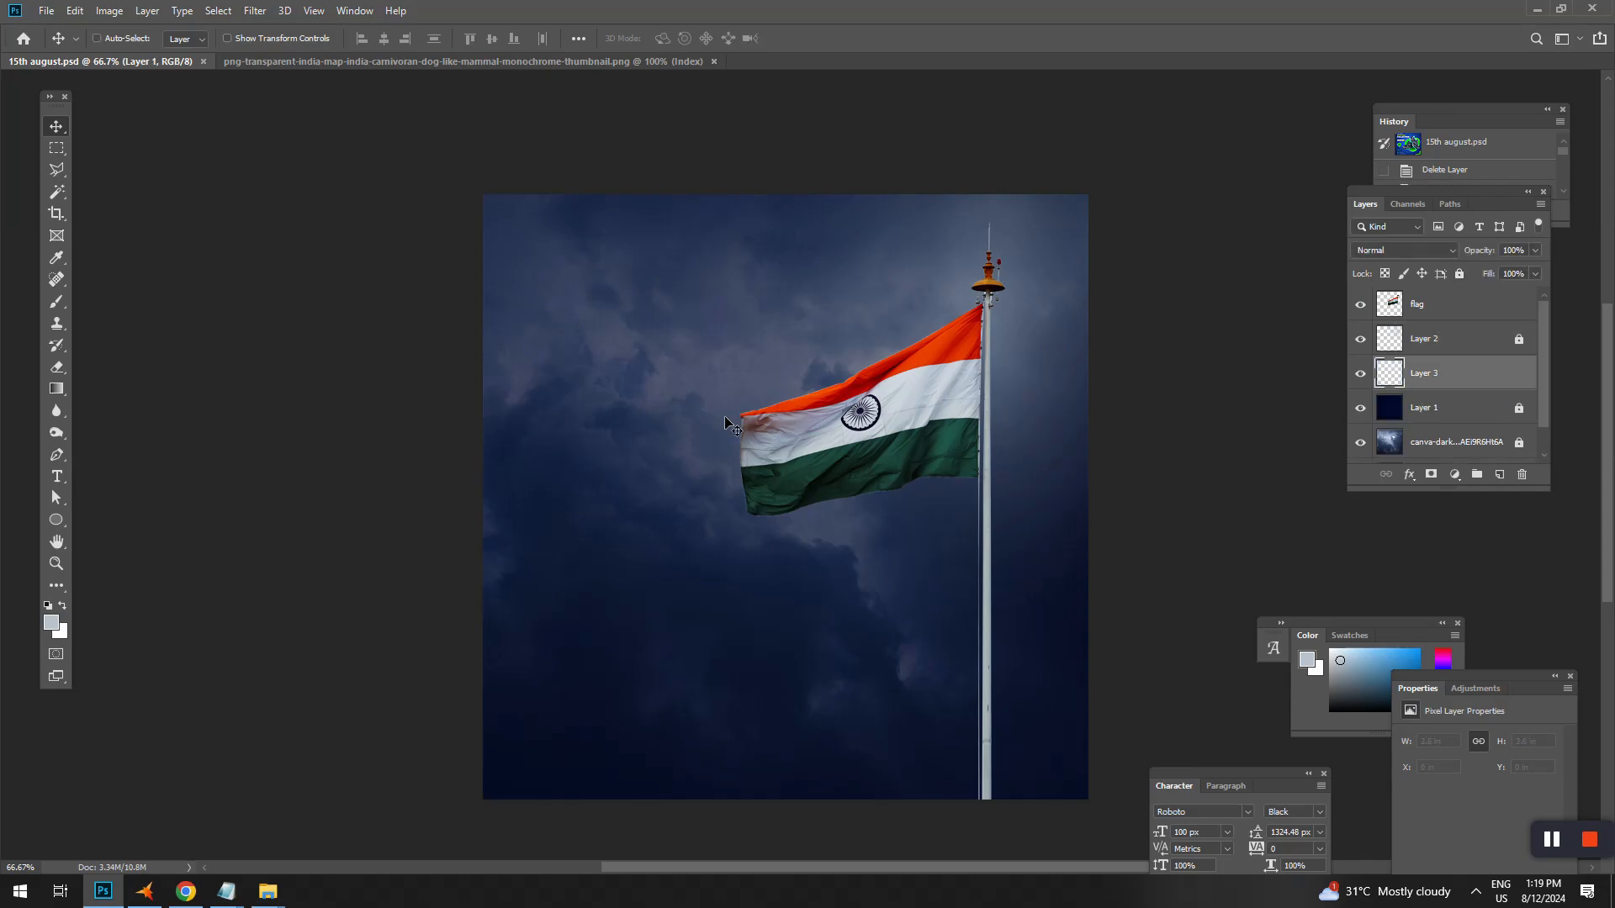
Scale the India map to about 1.91 by 2.13 in and position it in the canvas's upper left, partly behind the flag.
key("ctrl+t")
left_click_drag(891, 379, 940, 323)
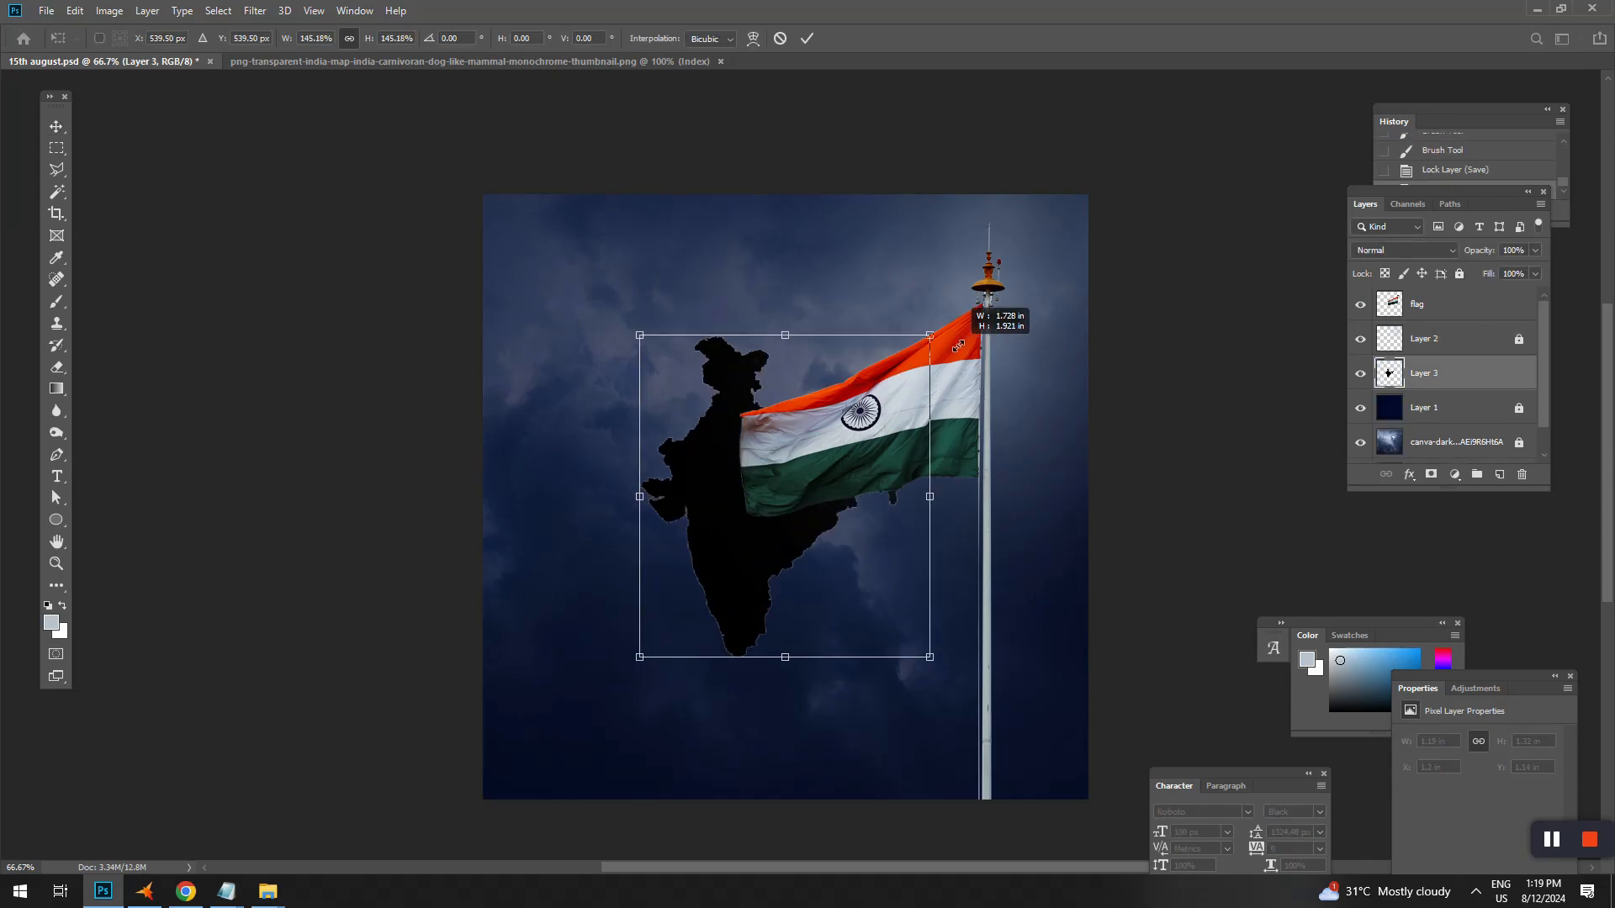
left_click_drag(820, 433, 696, 369)
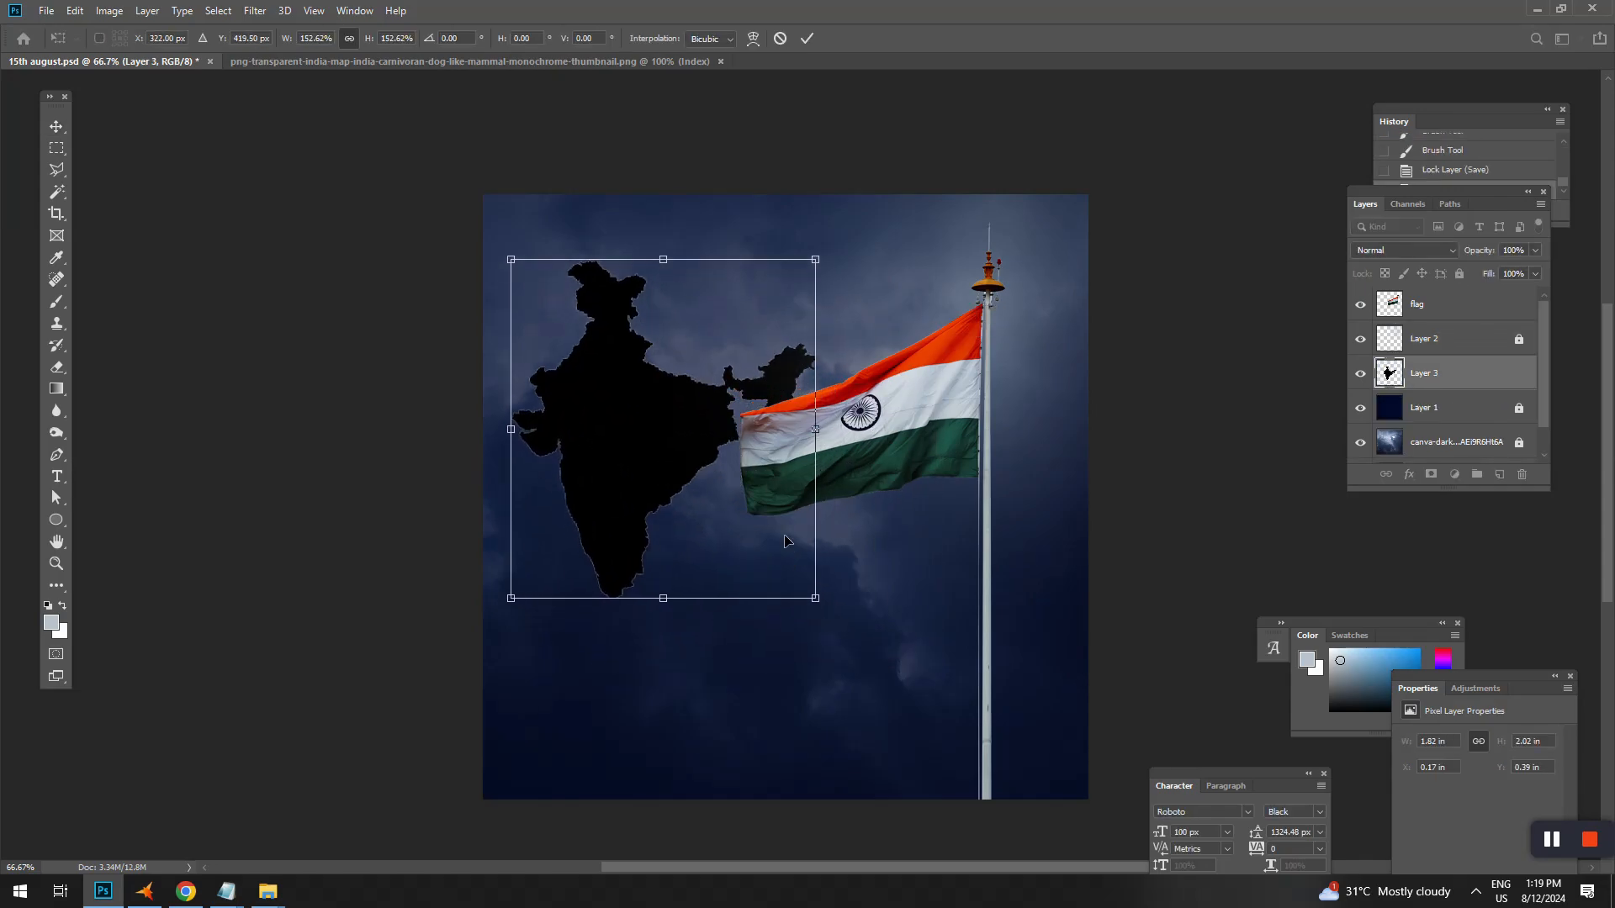
left_click_drag(814, 598, 822, 607)
left_click_drag(649, 462, 649, 450)
key("Return")
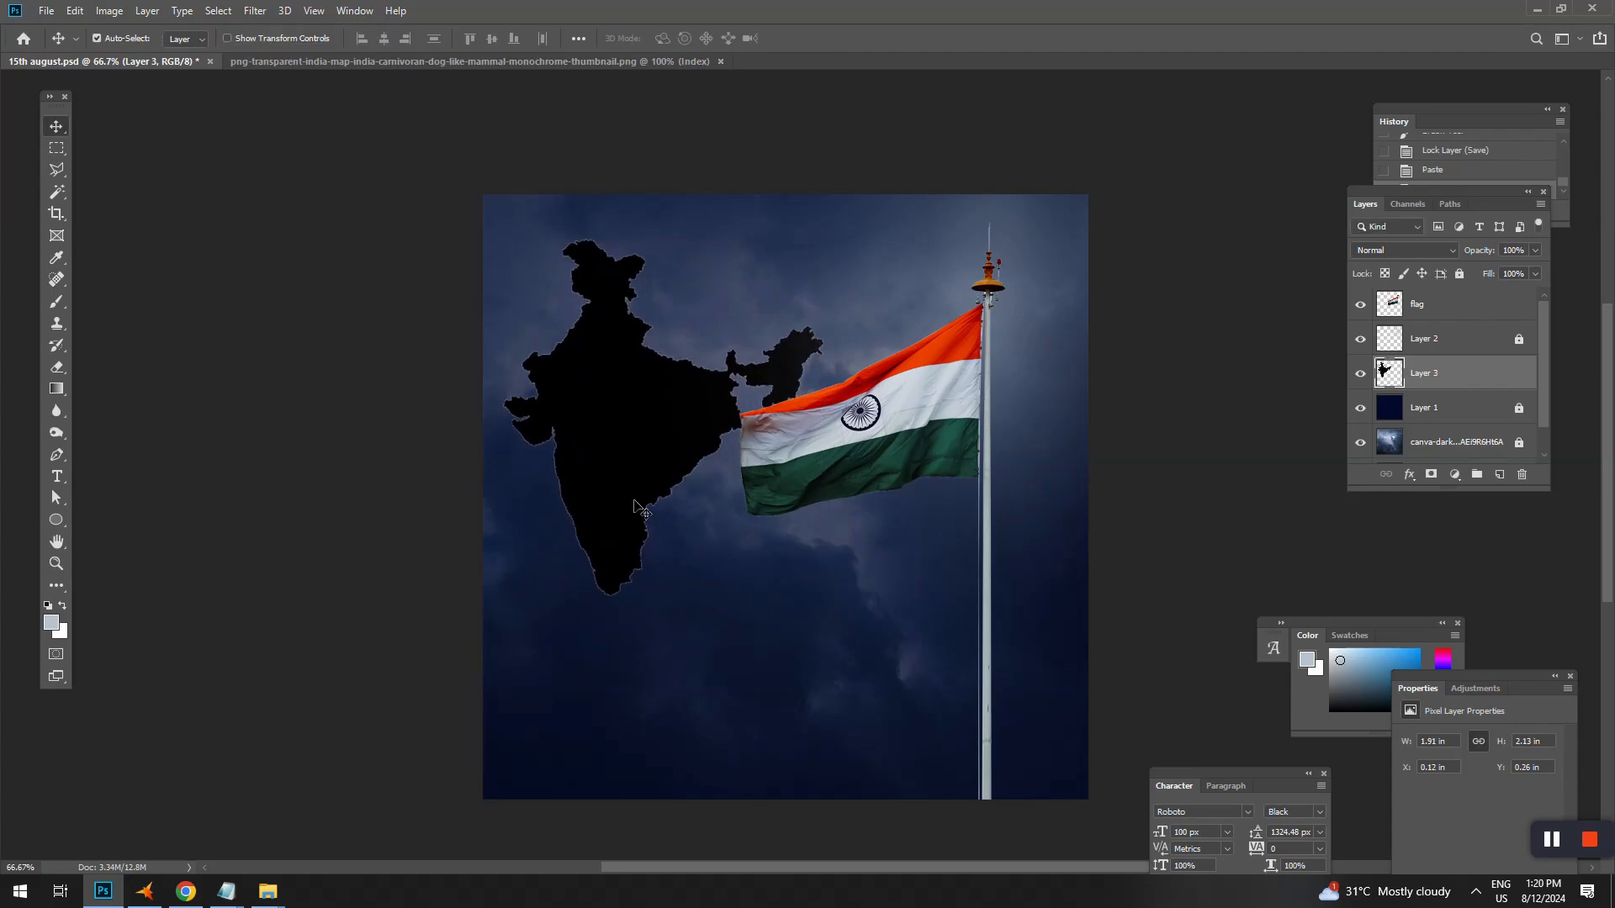
Darken the India map with a legacy Brightness/Contrast adjustment, taking the brightness down to its minimum.
left_click(109, 10)
mouse_move(143, 54)
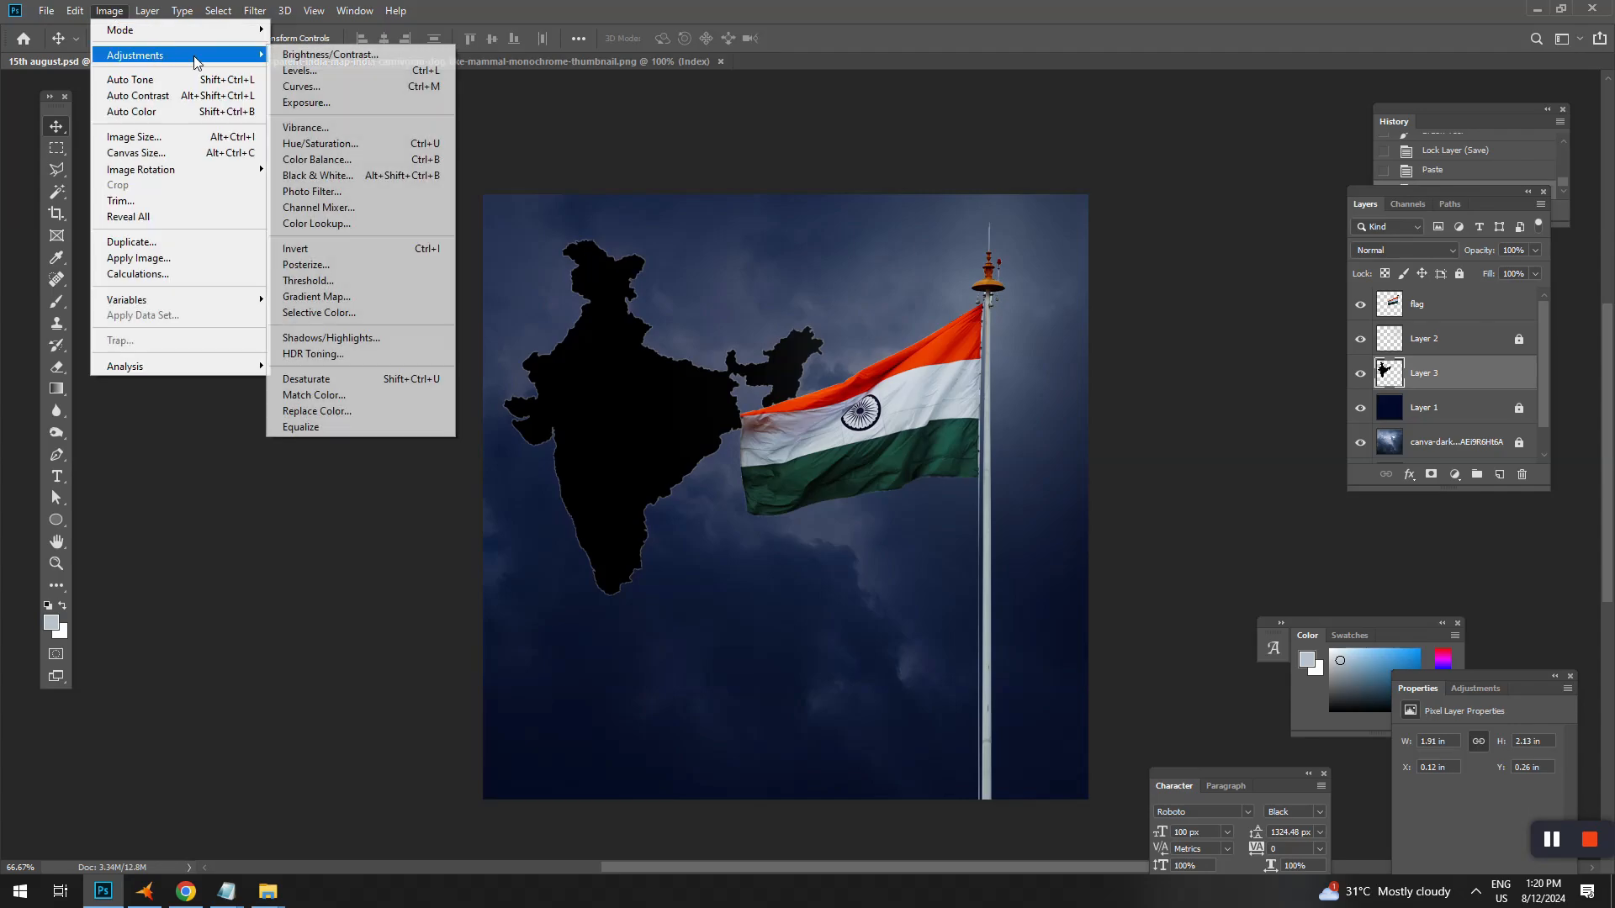
left_click(353, 54)
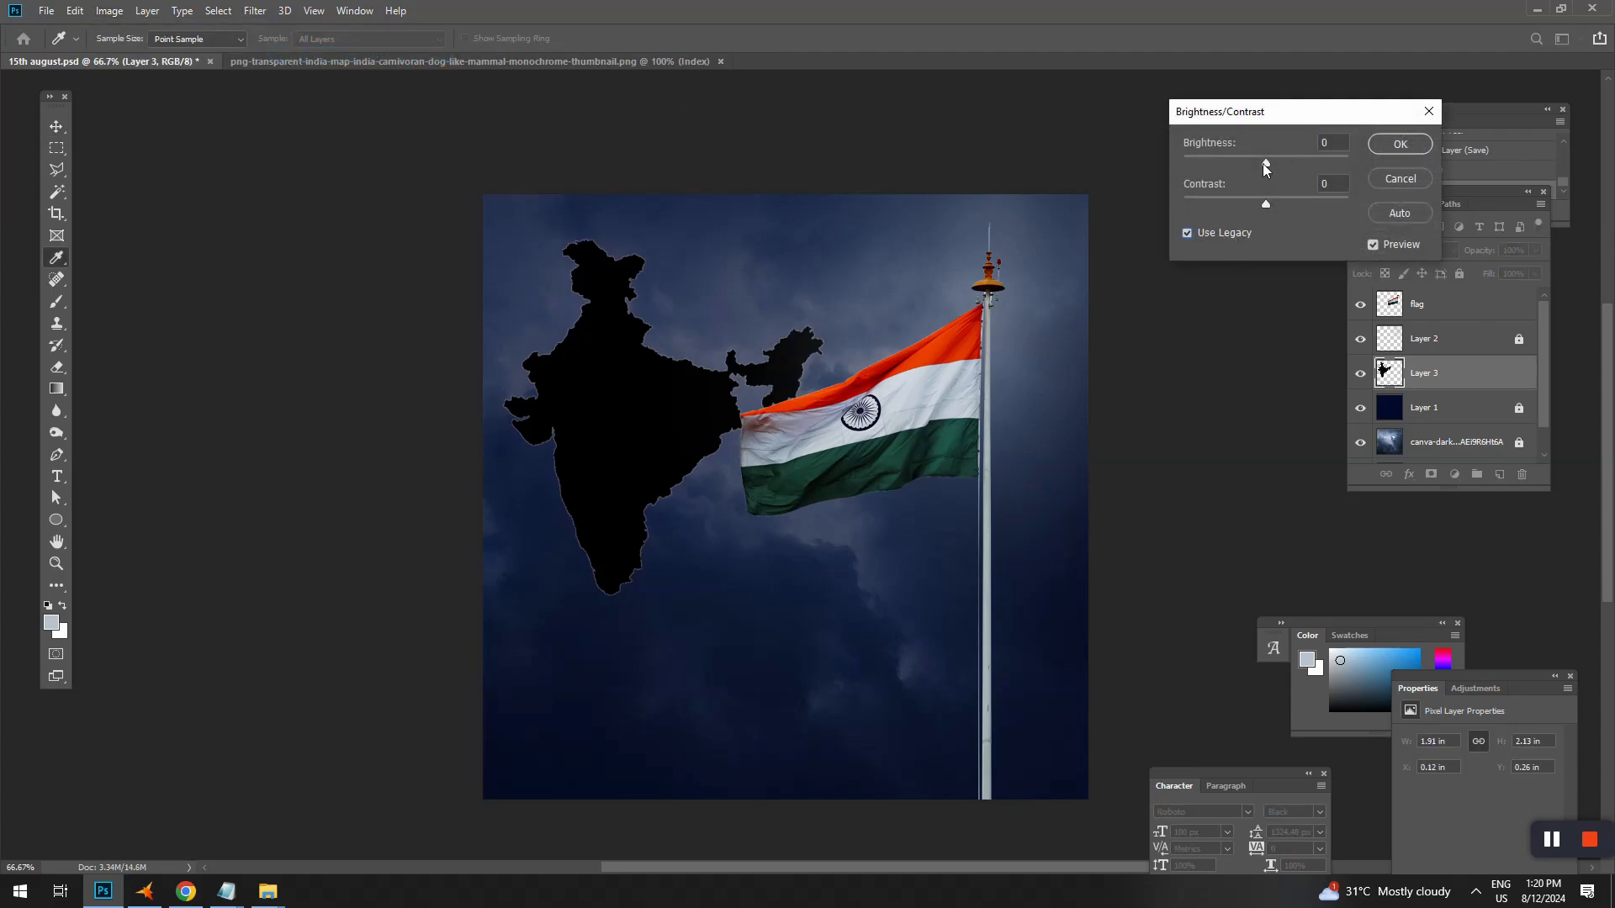
left_click_drag(1263, 163, 1175, 168)
left_click(1265, 203)
left_click(1420, 148)
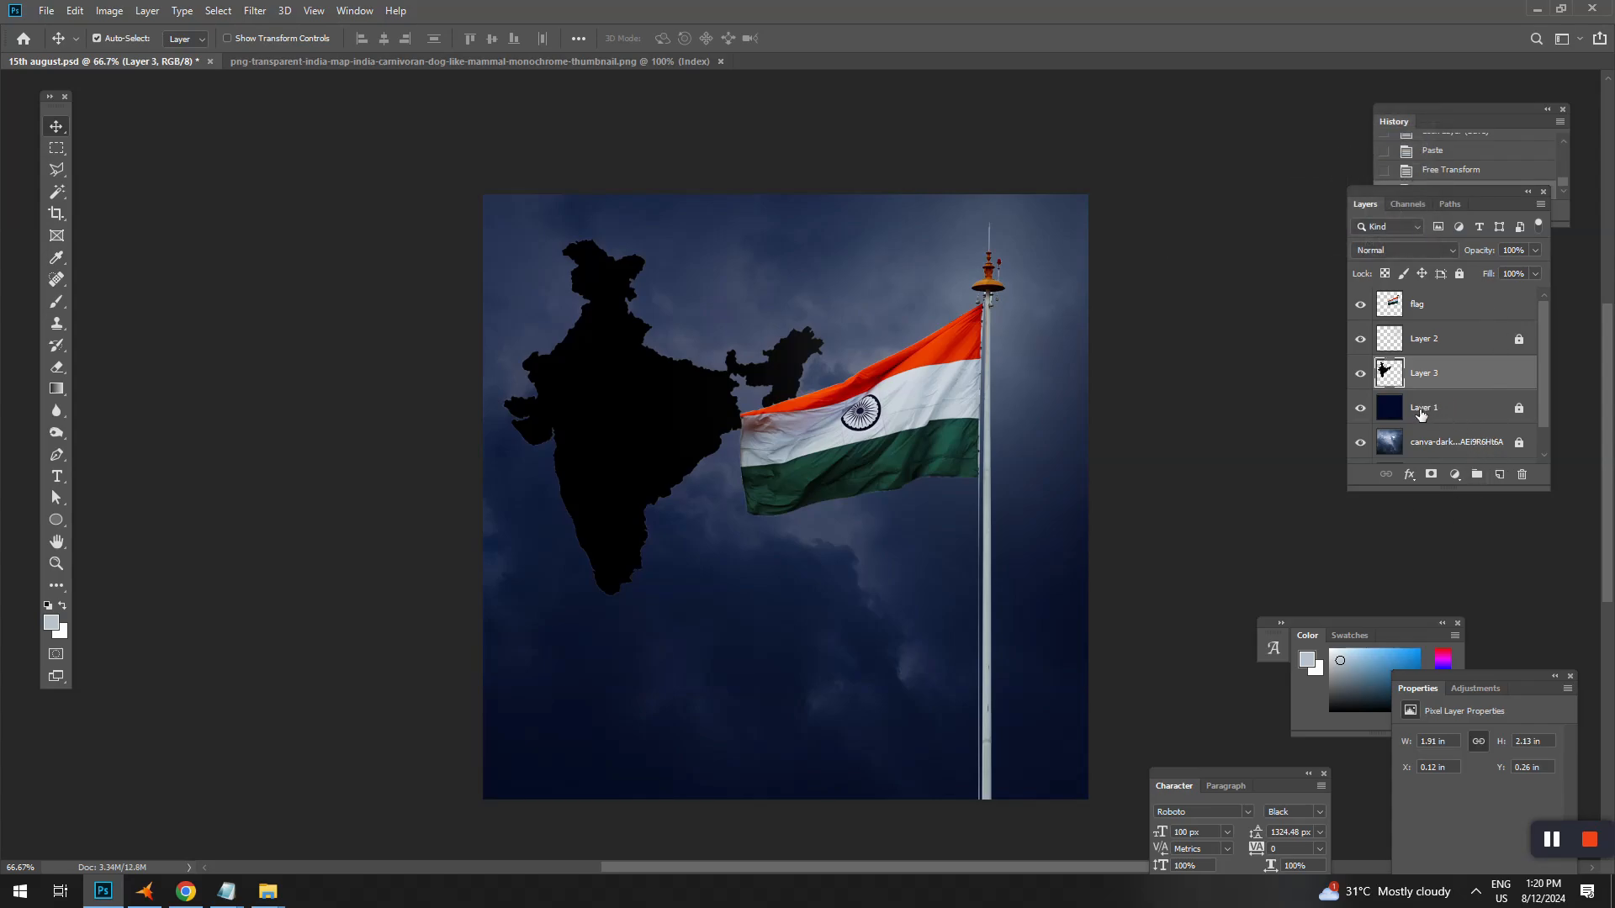
Unlock the cloudy sky layer and add a new empty layer directly above it.
left_click(1421, 412)
scroll(1419, 412, "down", 1)
left_click(1398, 416)
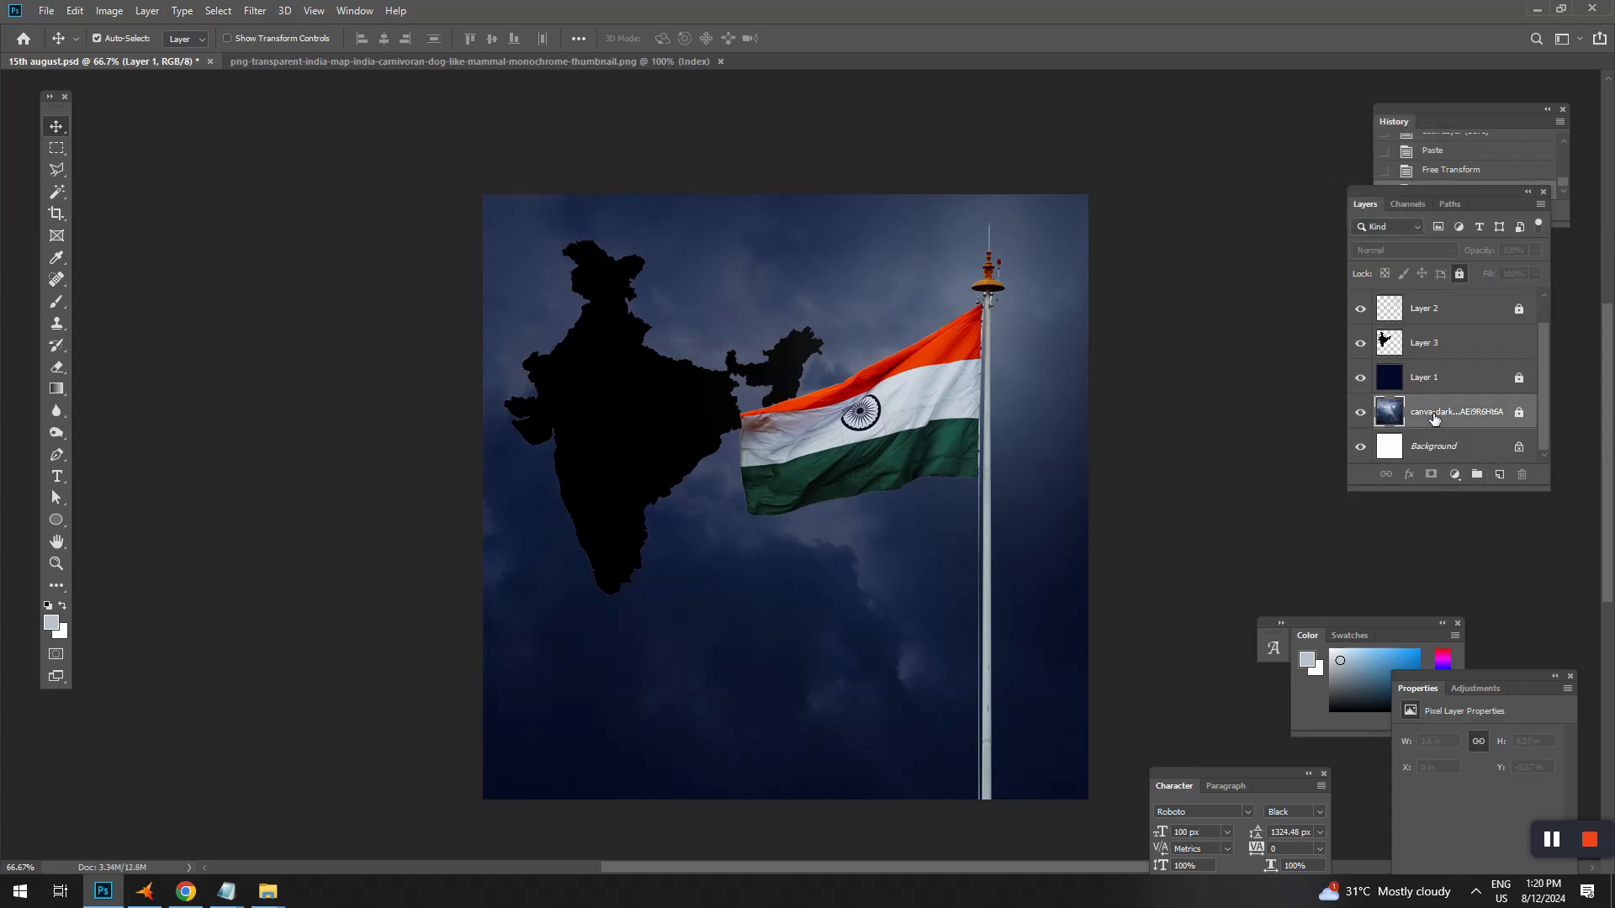
key("b")
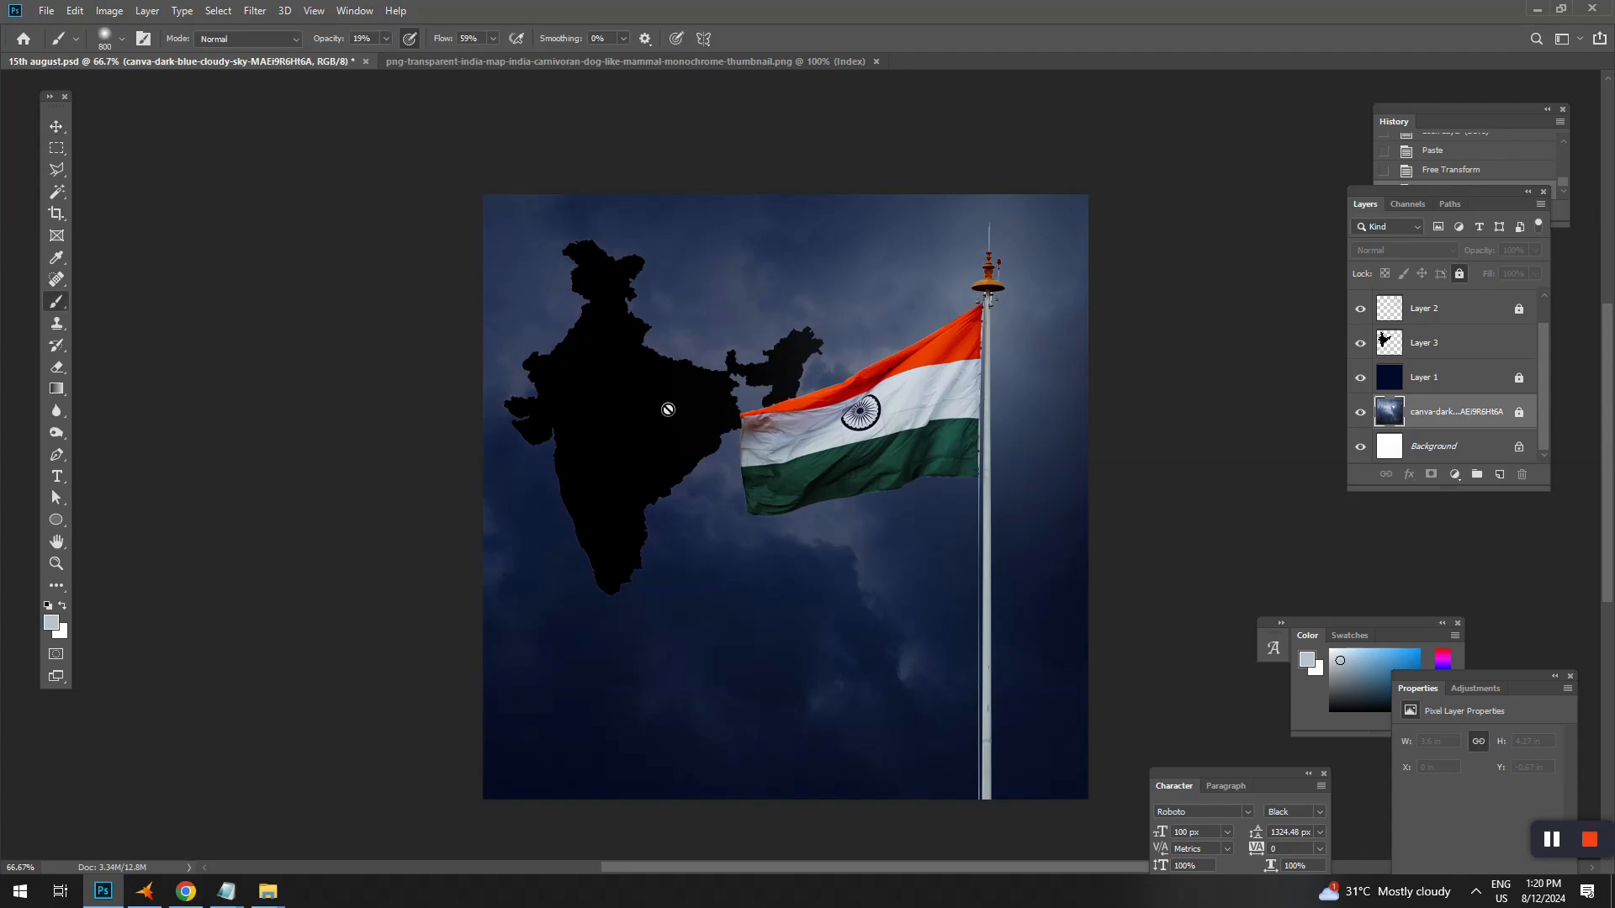
left_click(1461, 274)
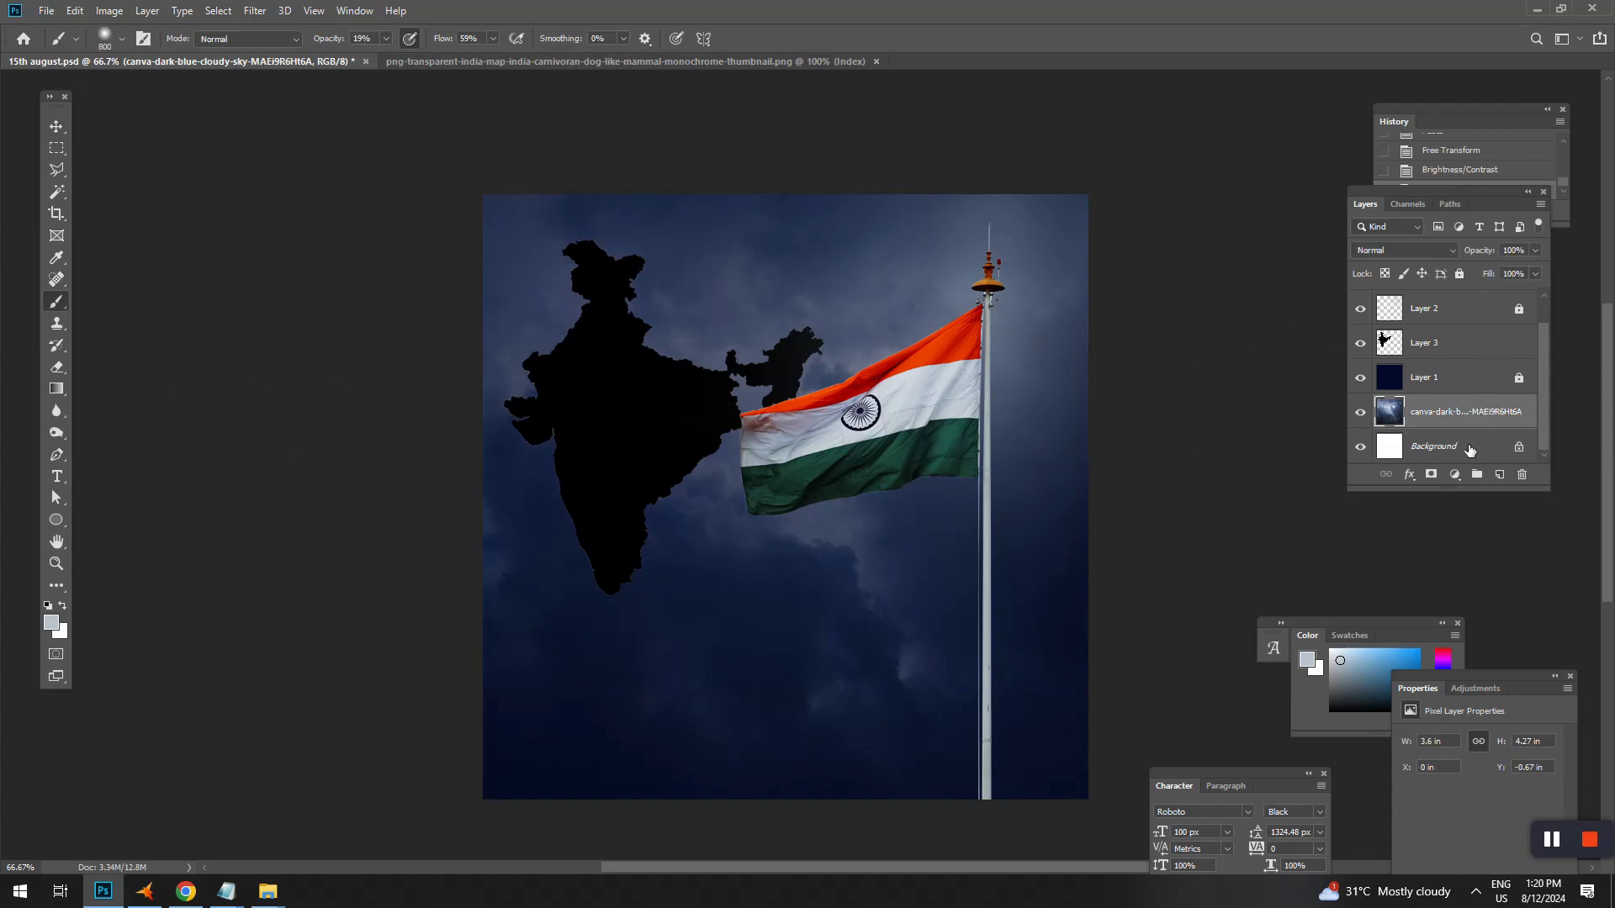
left_click(1499, 475)
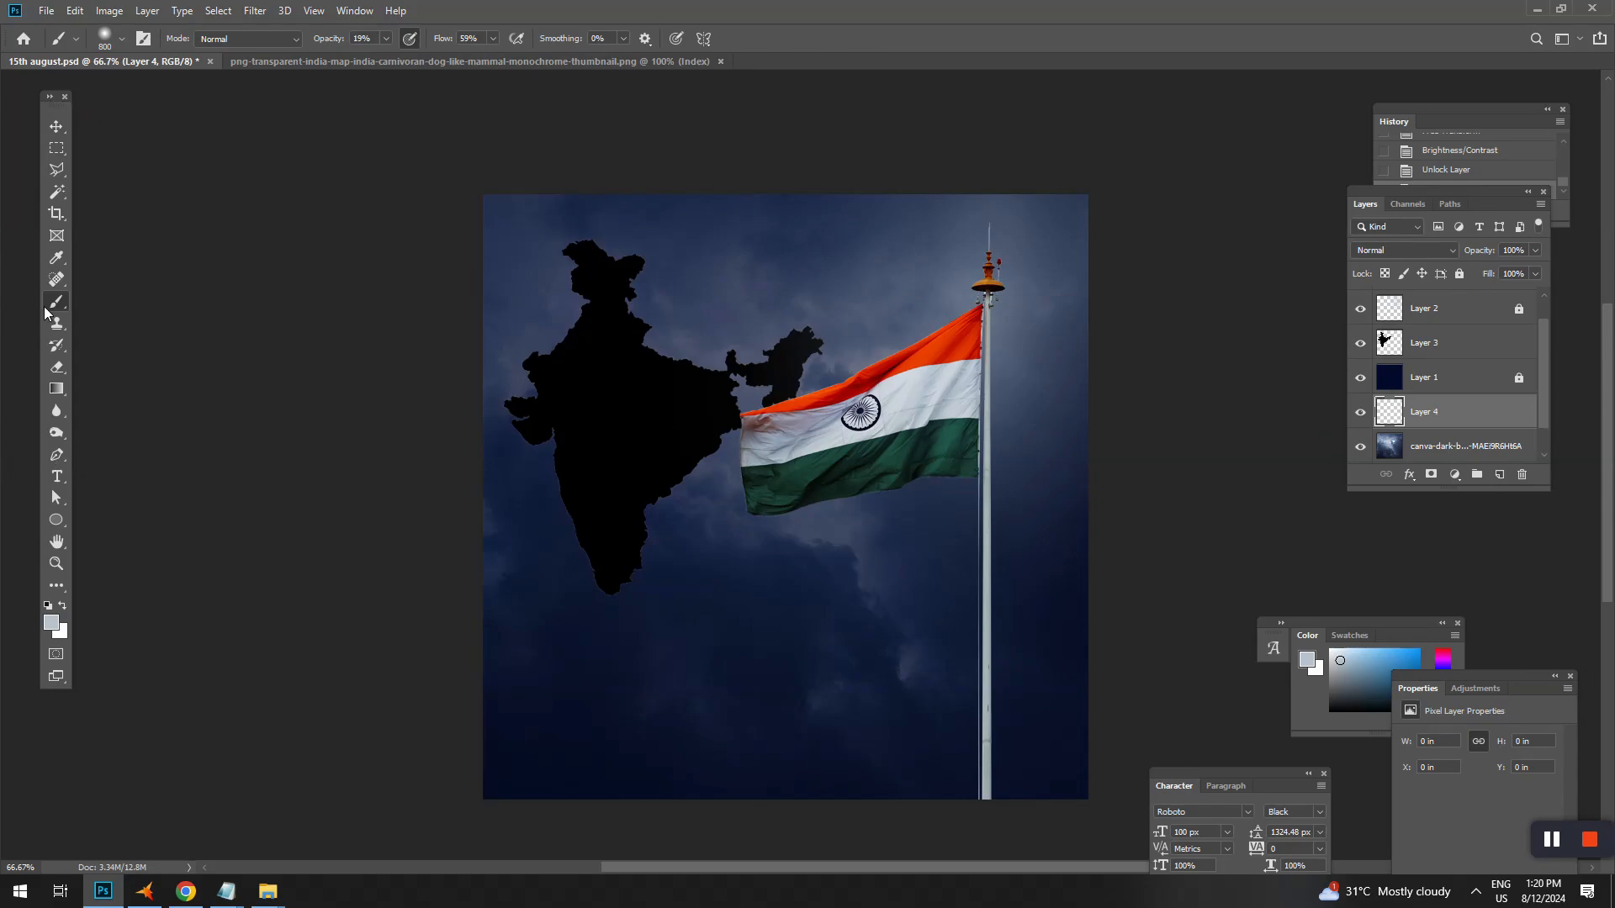
Set the foreground colour to black, 000000, by sampling the India map.
left_click(50, 623)
left_click(637, 397)
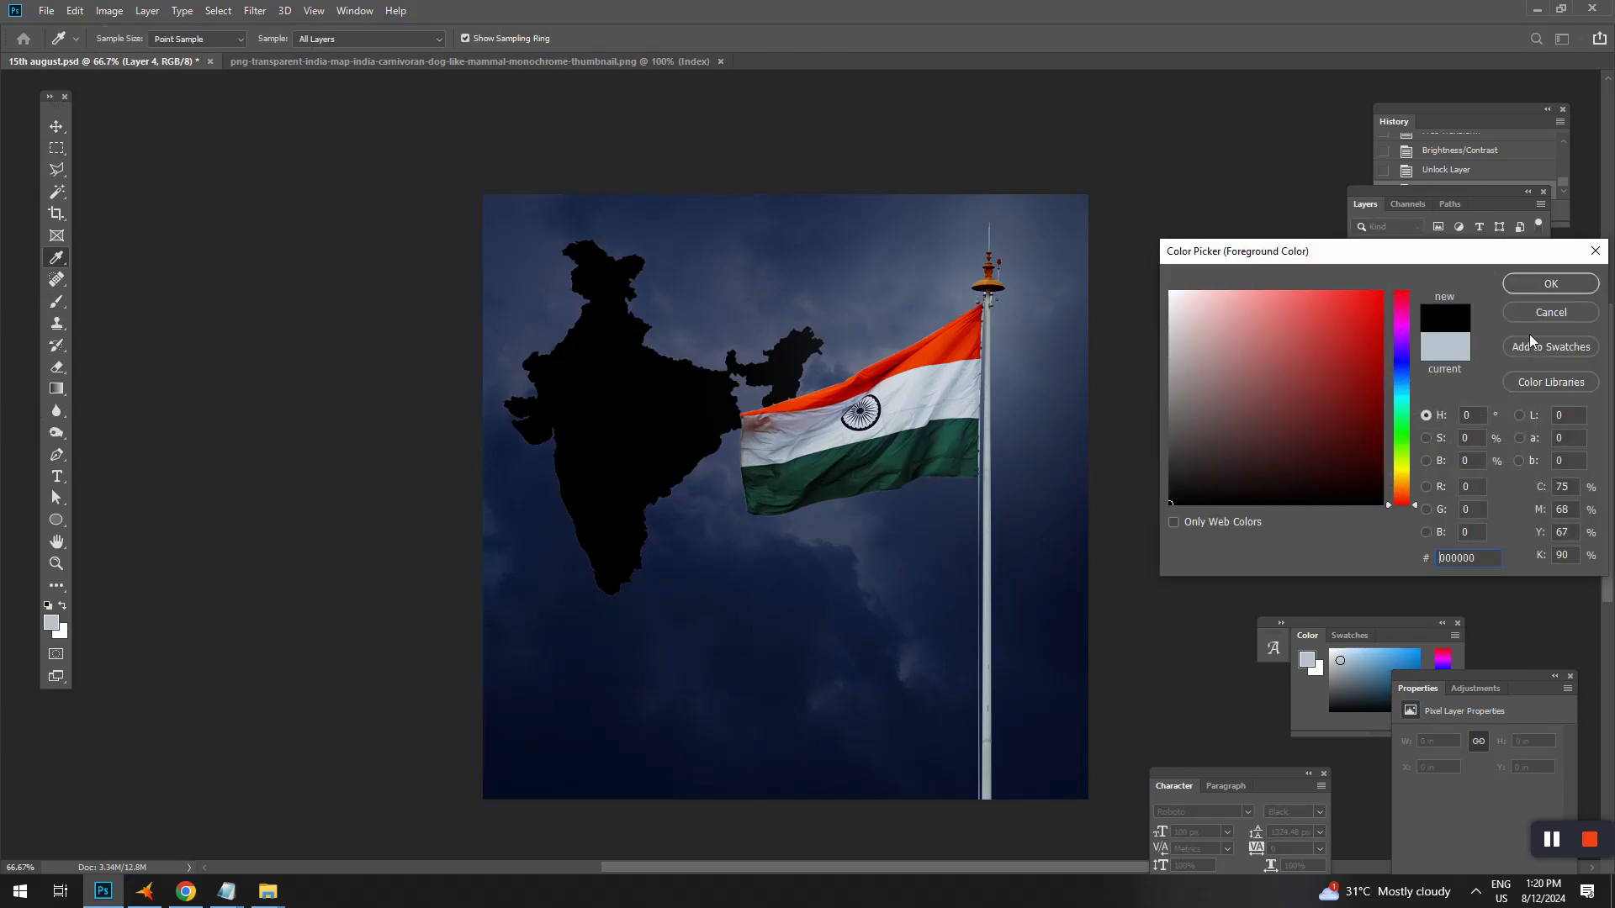
left_click(1549, 284)
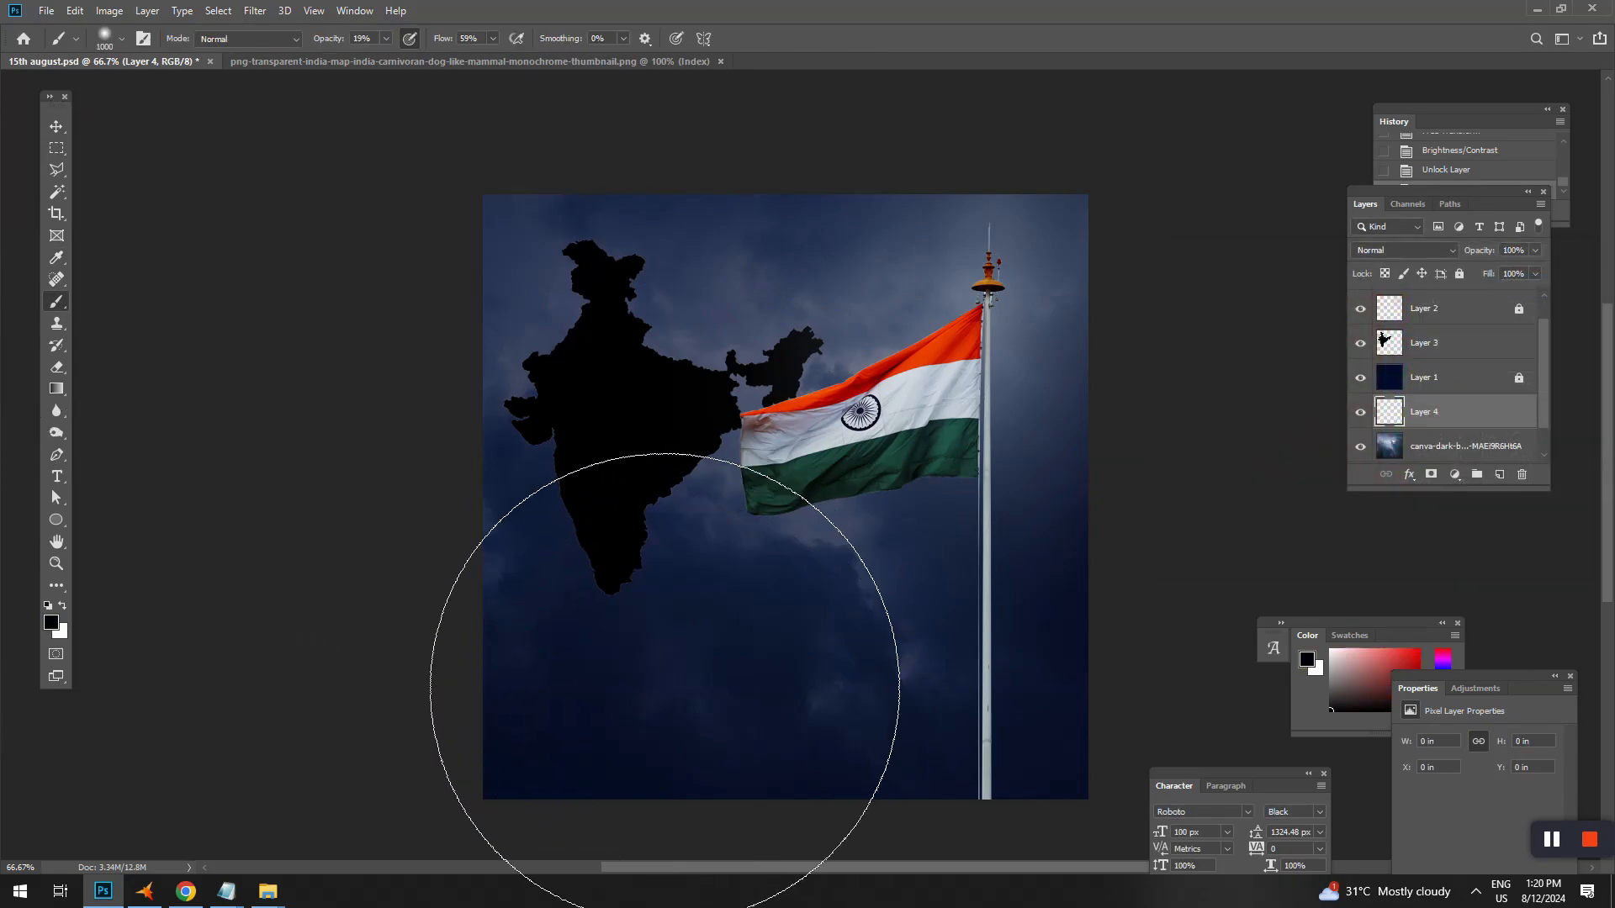
Darken the lower sky on Layer 4 with soft black brush strokes at 19% opacity and about 1000 to 1200 px, comparing without the blue overlay.
left_click(447, 683)
left_click(435, 683)
left_click(438, 693)
key("bracketleft")
left_click(551, 719)
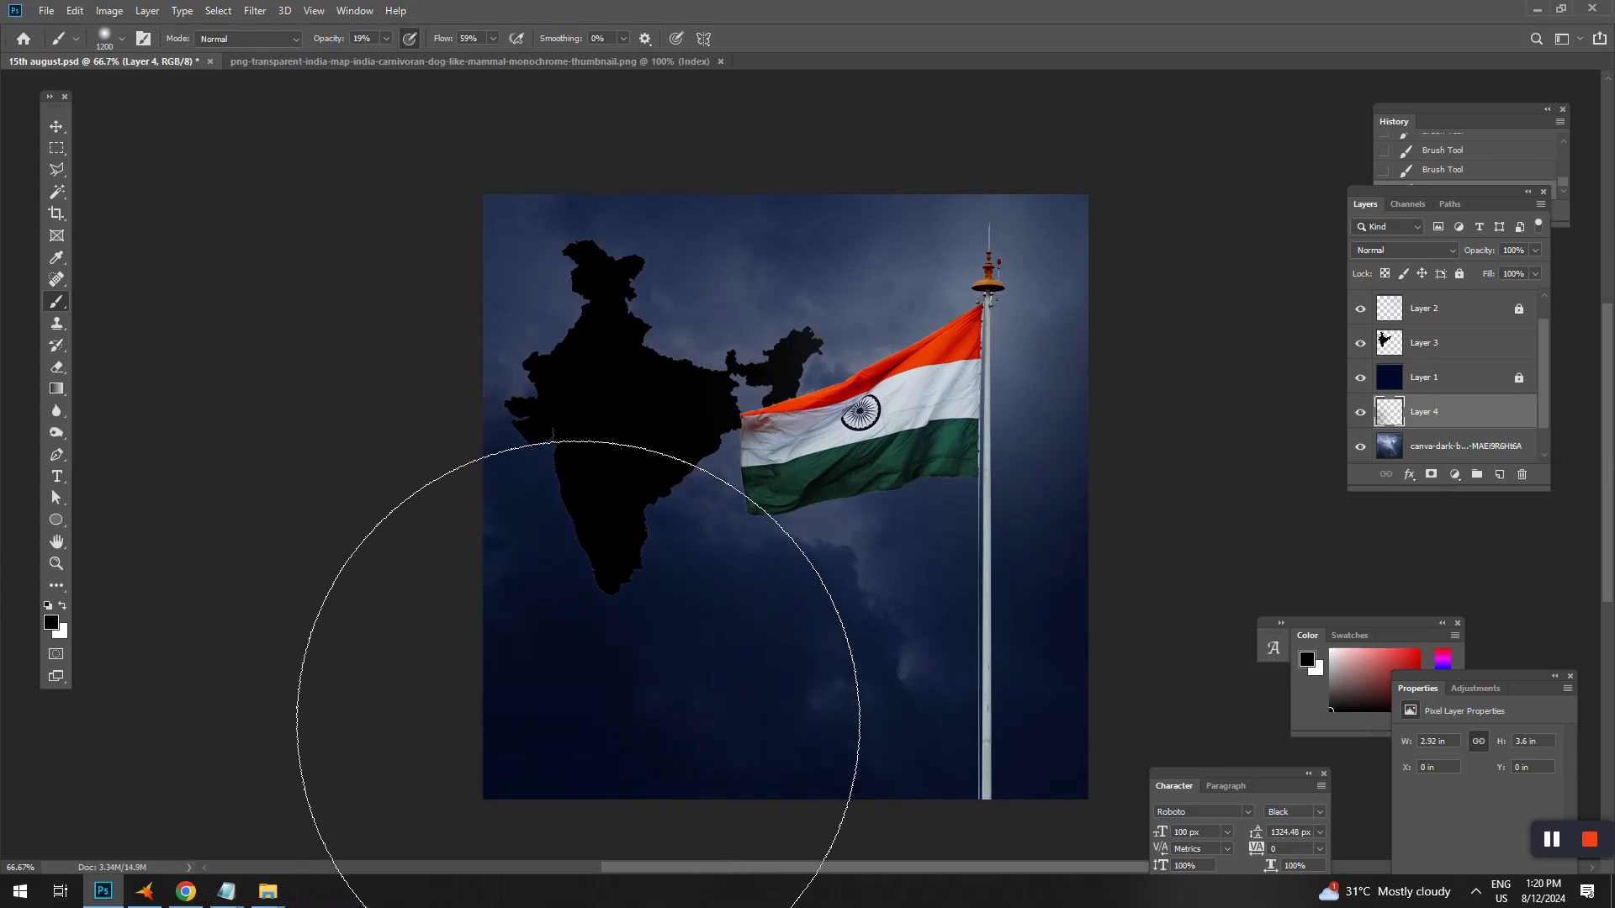
left_click(658, 729)
key("bracketleft")
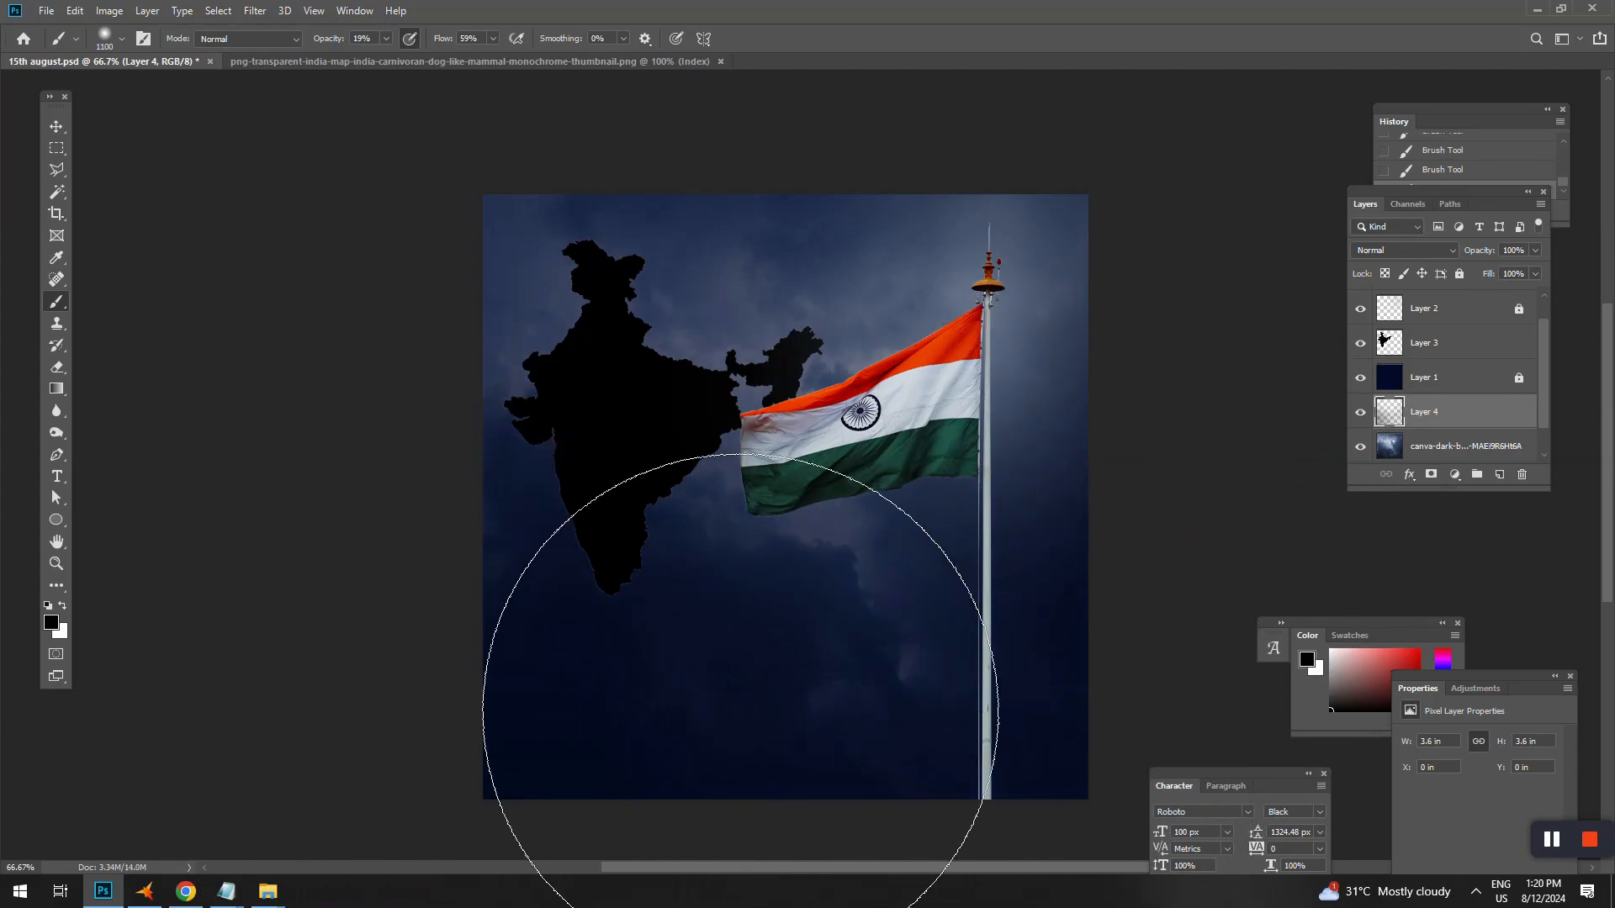
left_click(1360, 385)
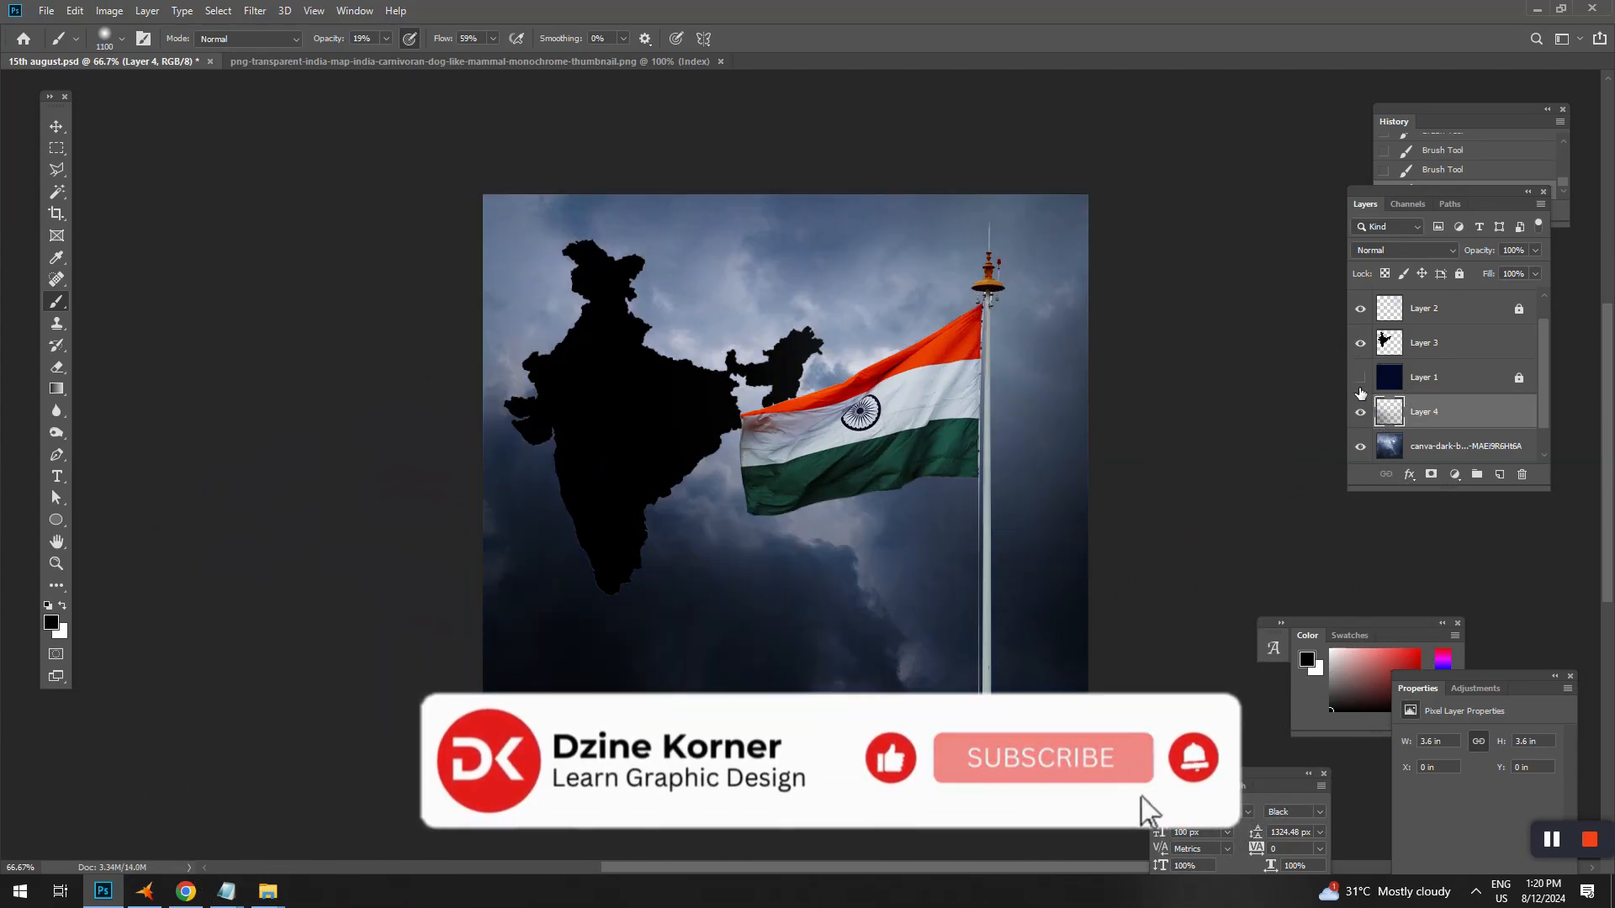
left_click(1360, 378)
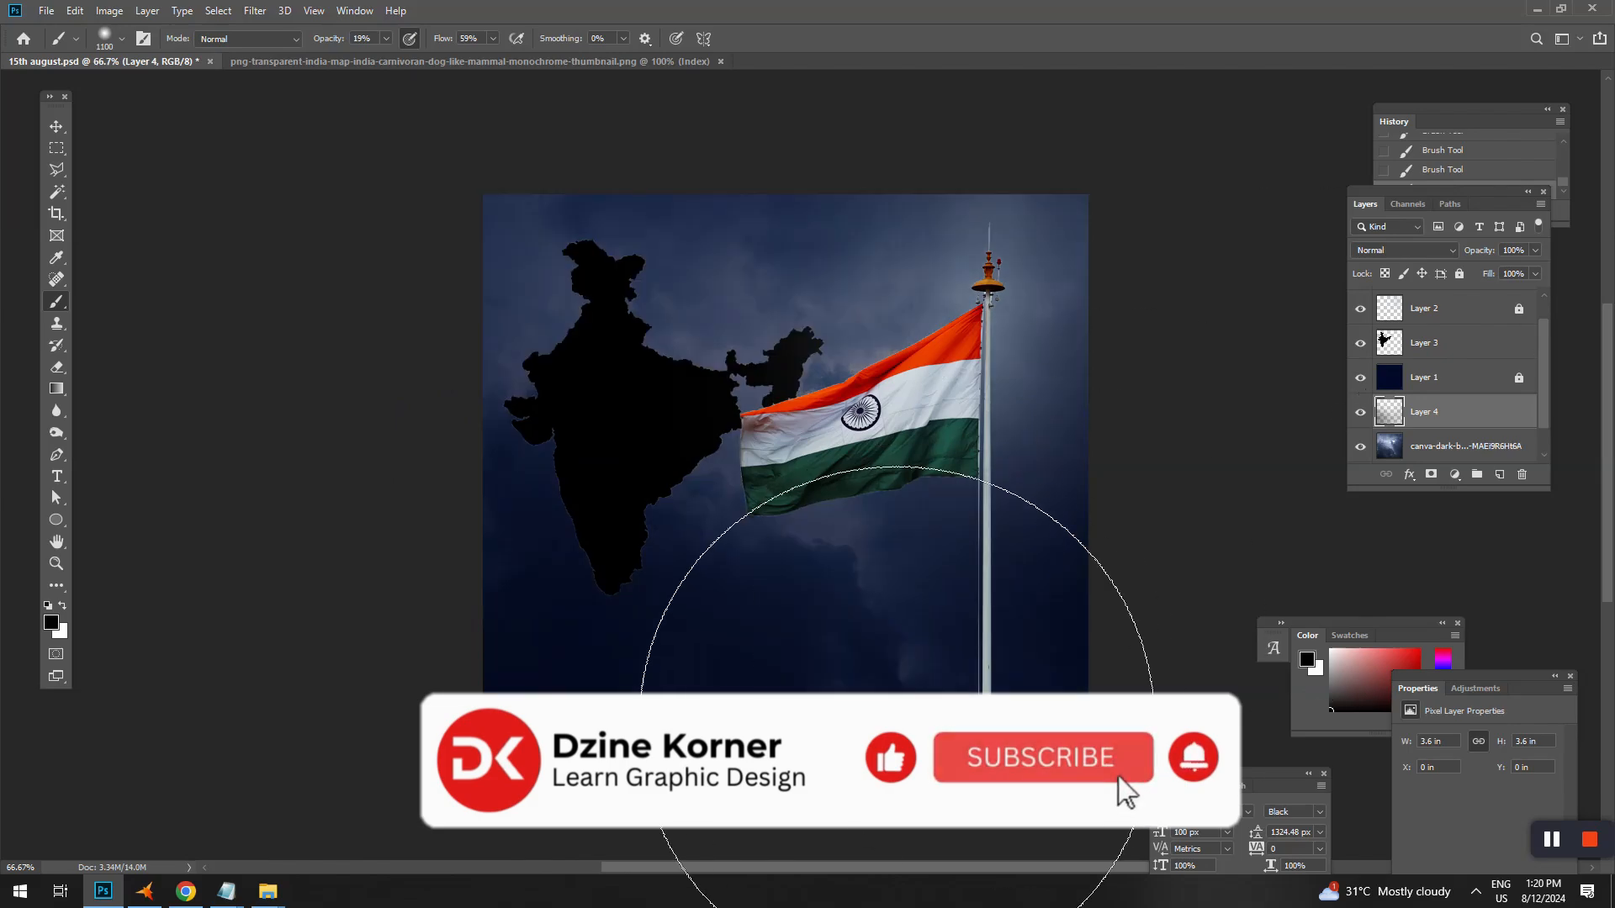
Add a new layer above the dark blue Layer 1 and darken the poster's lower area with a 400 px soft black brush.
key("bracketleft")
key("bracketleft")
key("bracketleft")
key("bracketleft")
key("bracketleft")
key("bracketleft")
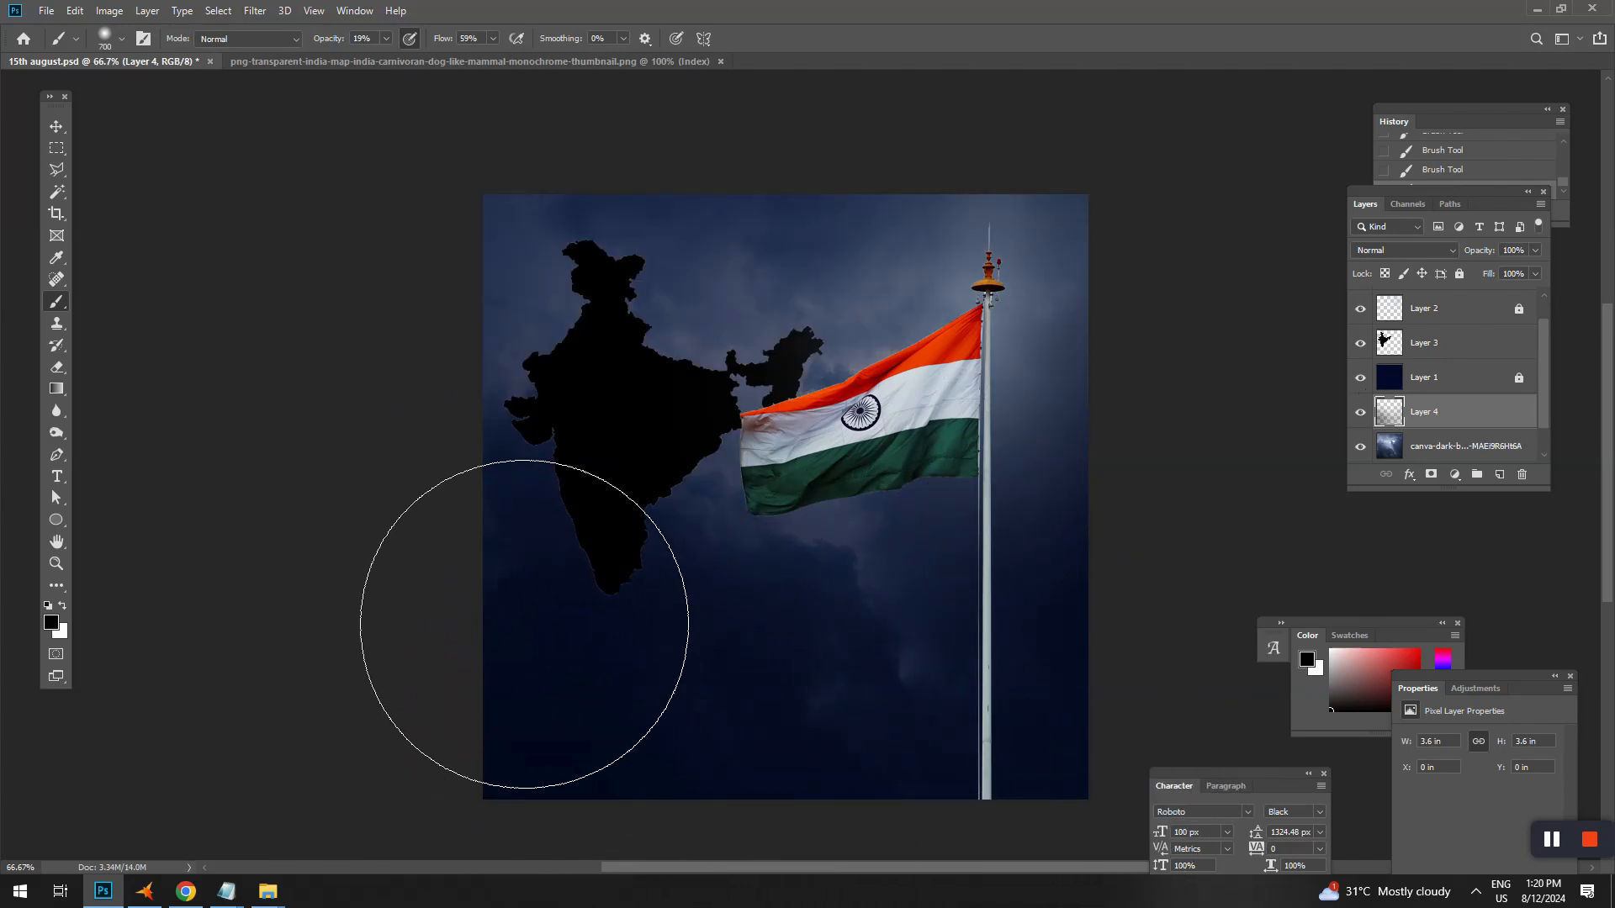
key("bracketleft")
key("bracketleft")
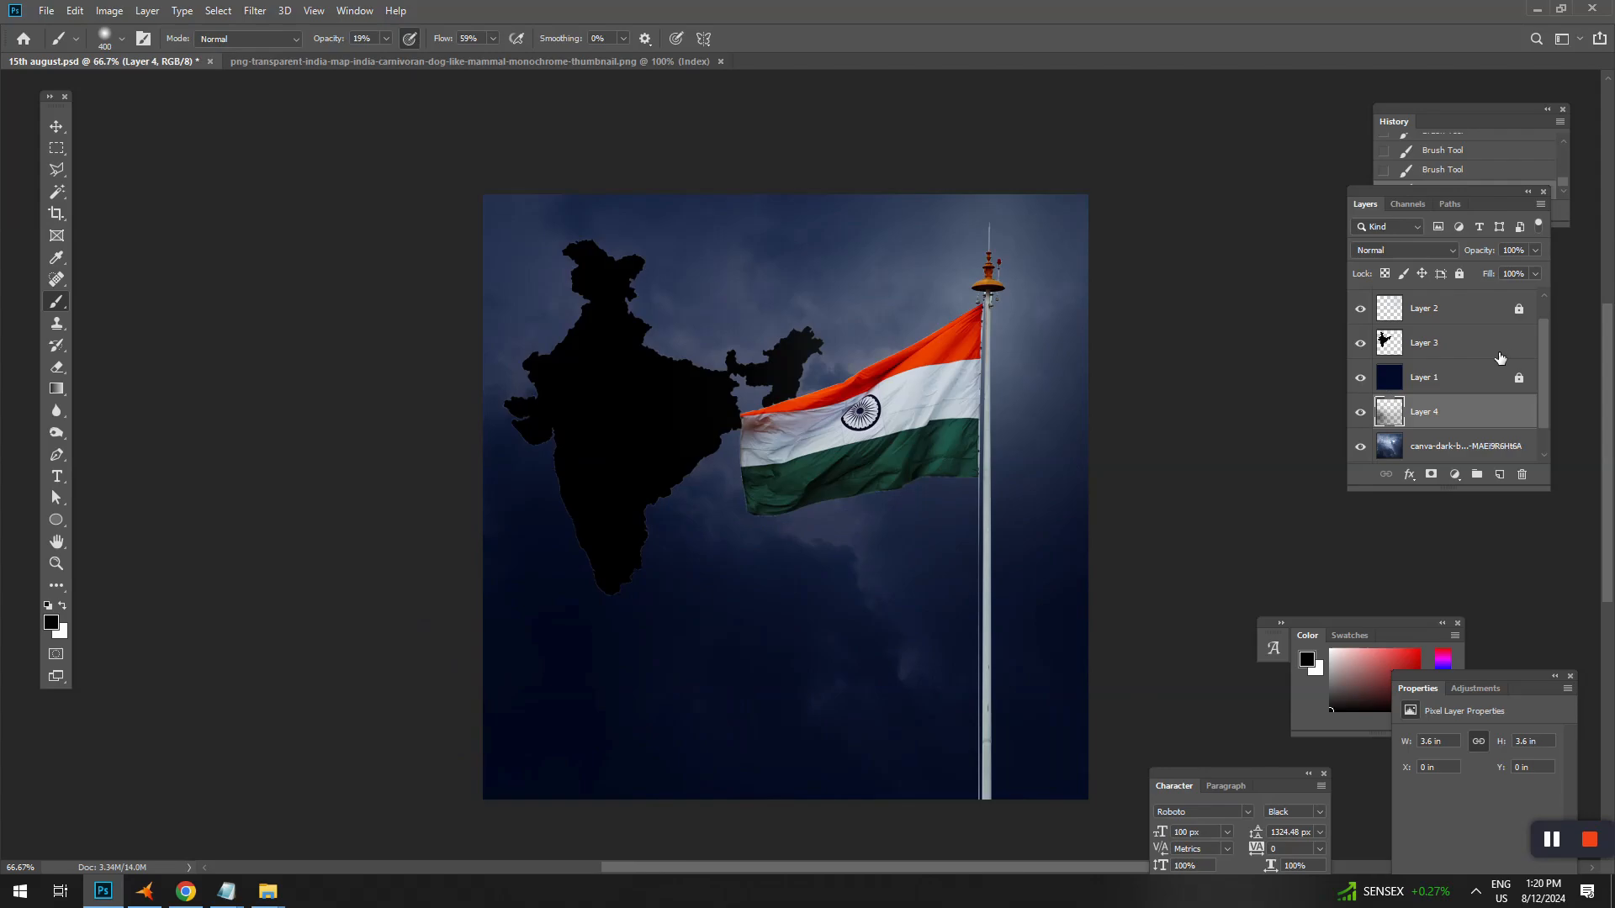
left_click(1454, 380)
left_click(1499, 474)
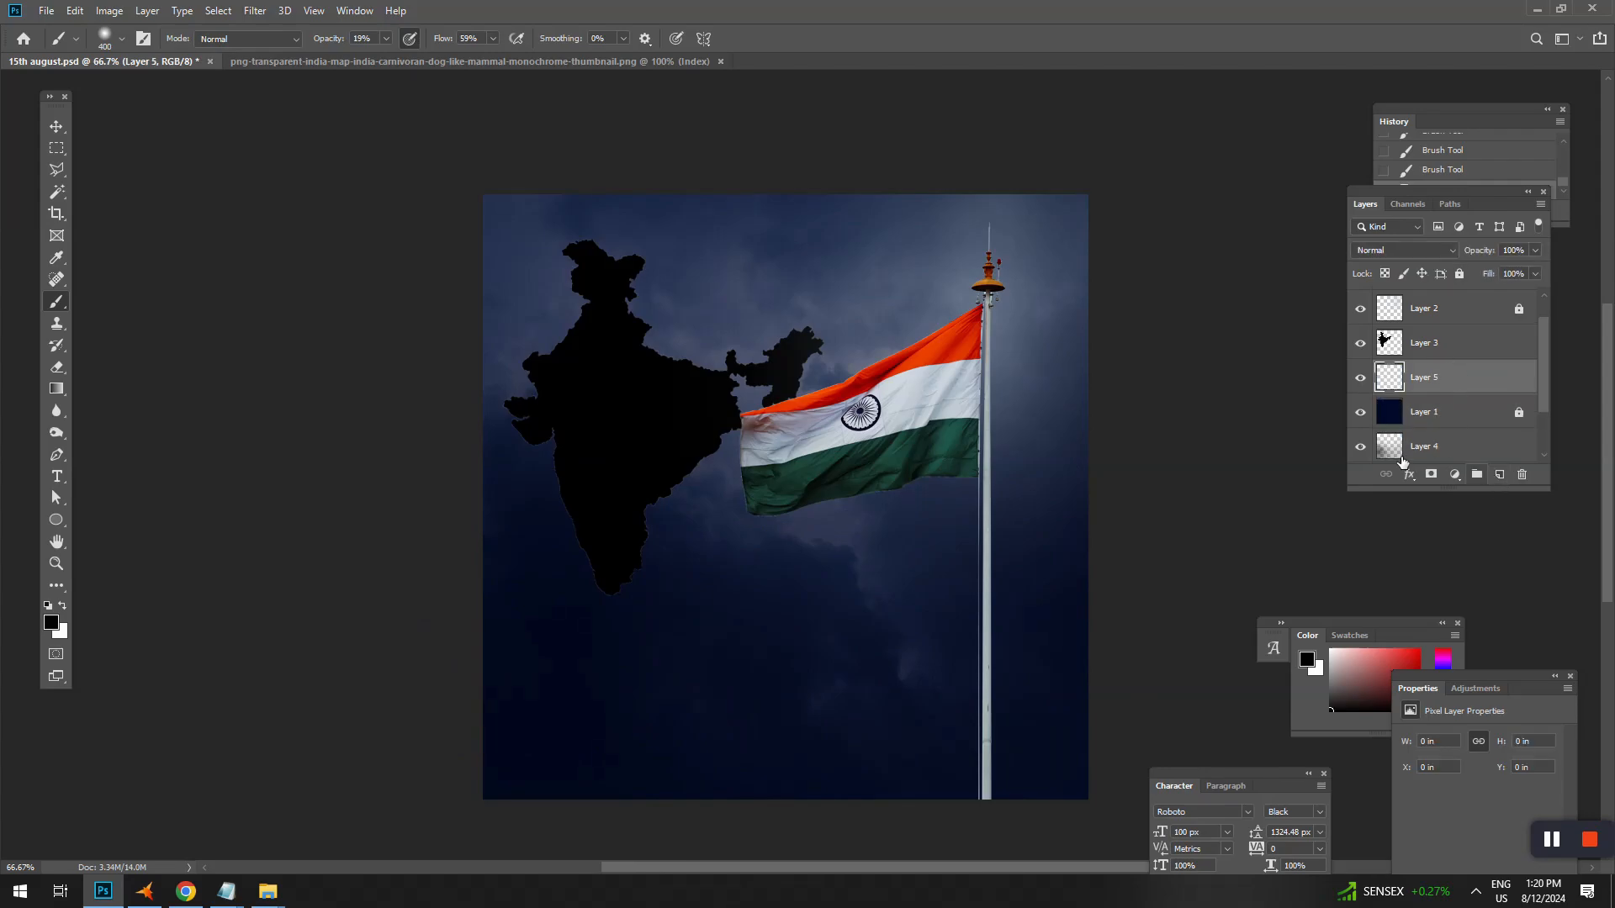
mouse_move(597, 566)
left_mouse_down()
mouse_move(577, 710)
mouse_move(667, 638)
mouse_move(691, 733)
left_mouse_up()
mouse_move(846, 766)
left_mouse_down()
mouse_move(472, 706)
mouse_move(945, 738)
mouse_move(837, 754)
mouse_move(1028, 793)
mouse_move(778, 624)
mouse_move(764, 650)
left_mouse_up()
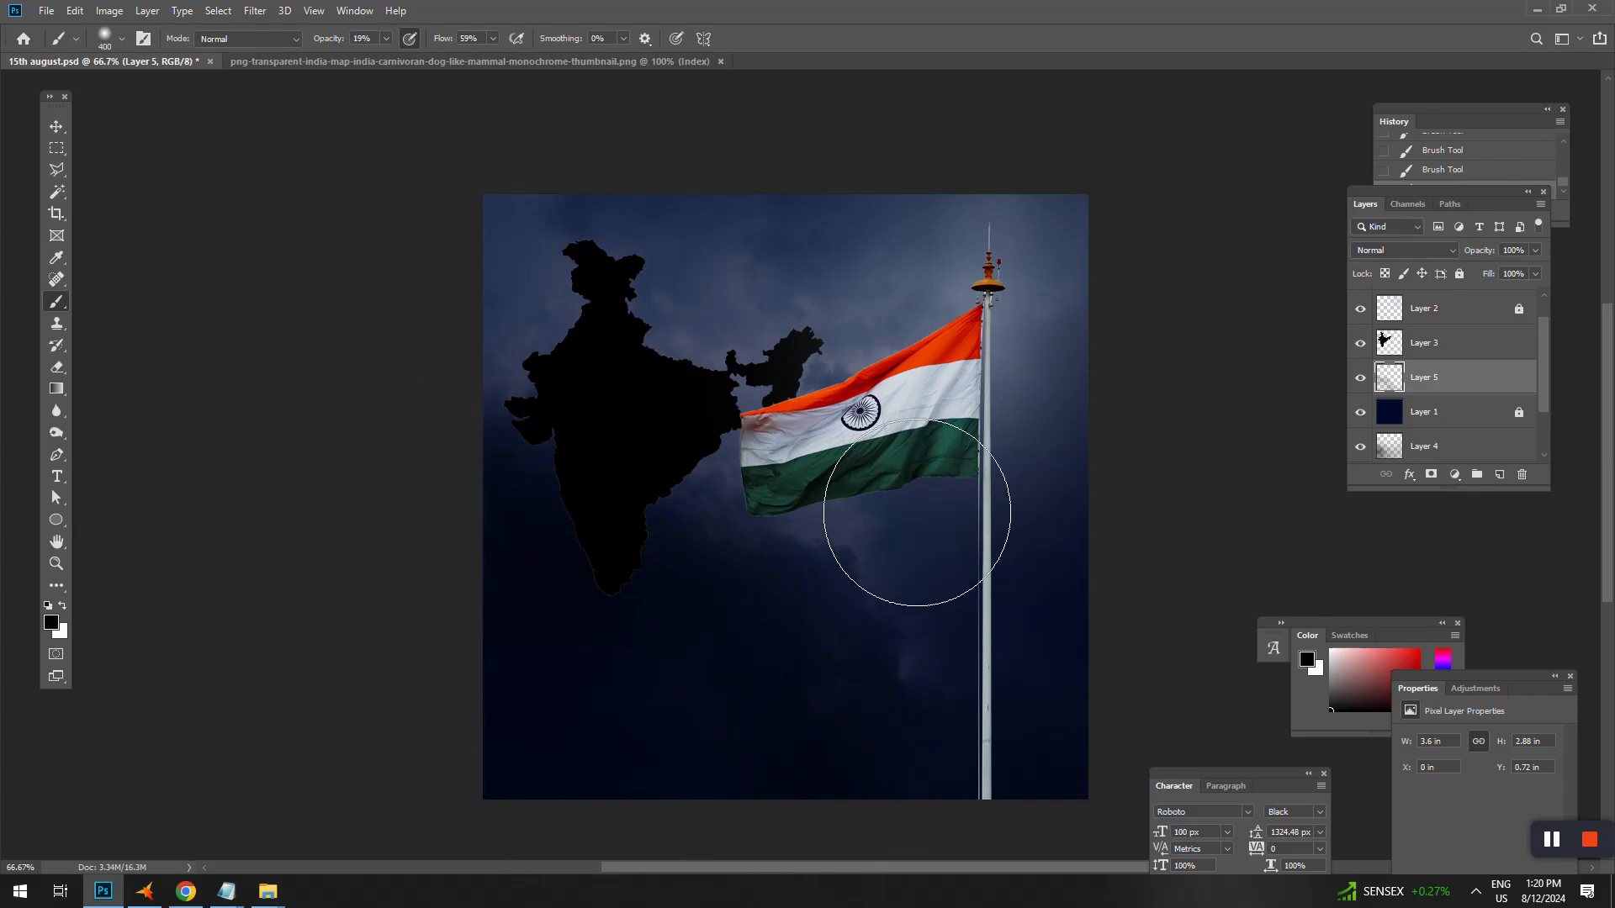
Shift the flag and pole slightly to the right and nudge the India map slightly upward.
key("v")
left_click_drag(897, 444, 930, 444)
left_click(695, 438)
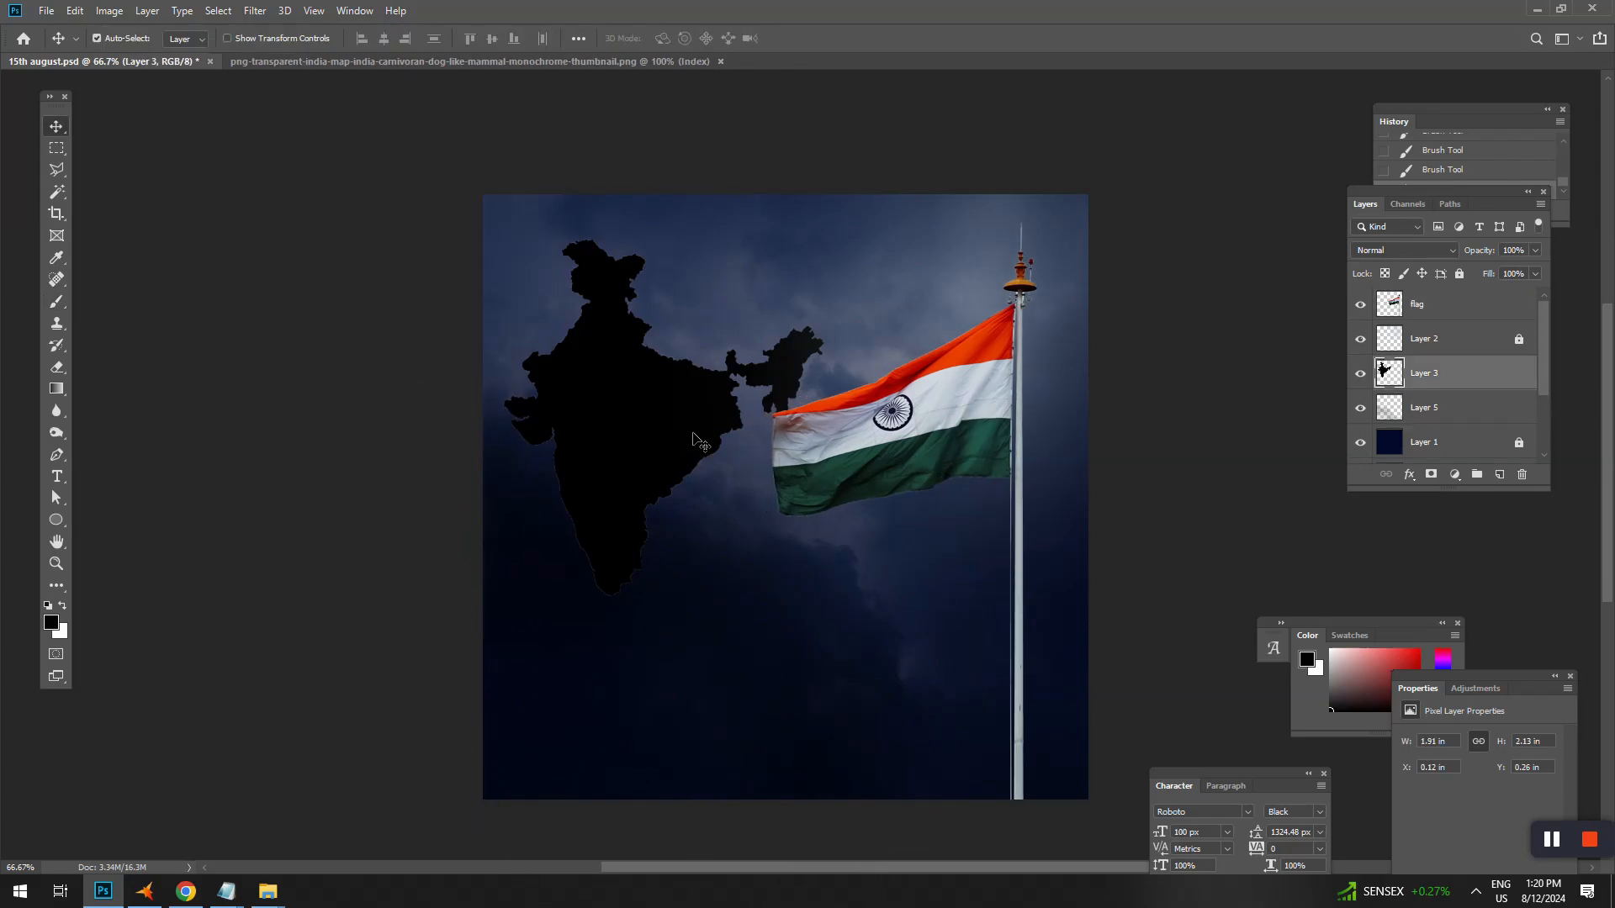
key("Up")
key("Up")
key("Up")
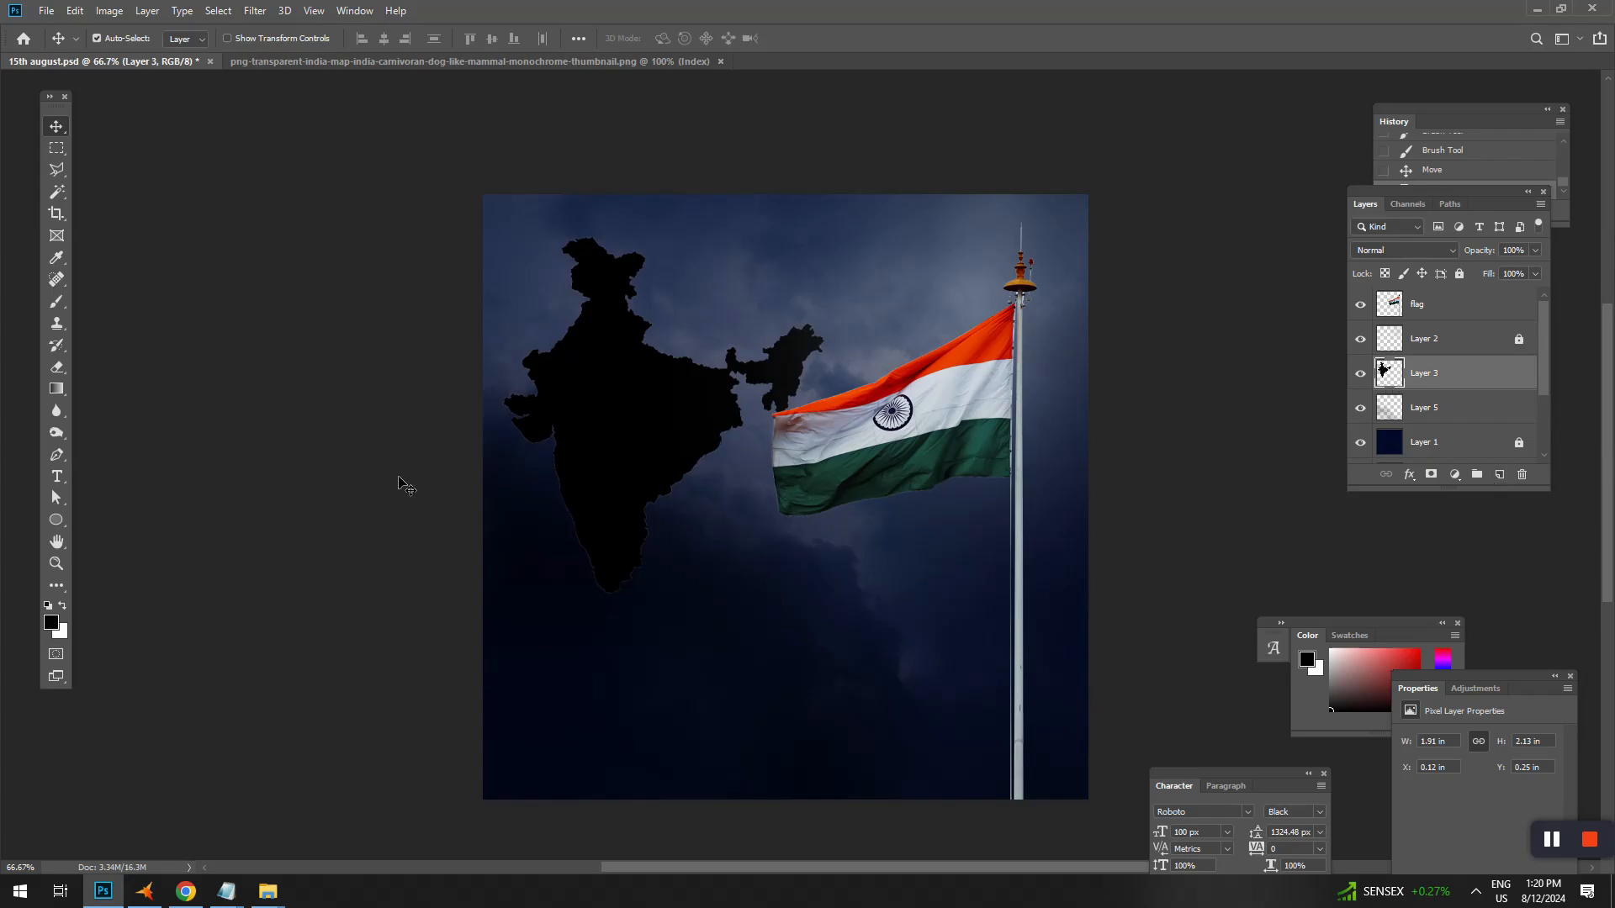
Add a layer mask to the India map and fade its lower part into the sky with a 400 px soft black brush at 19% opacity.
left_click(1430, 475)
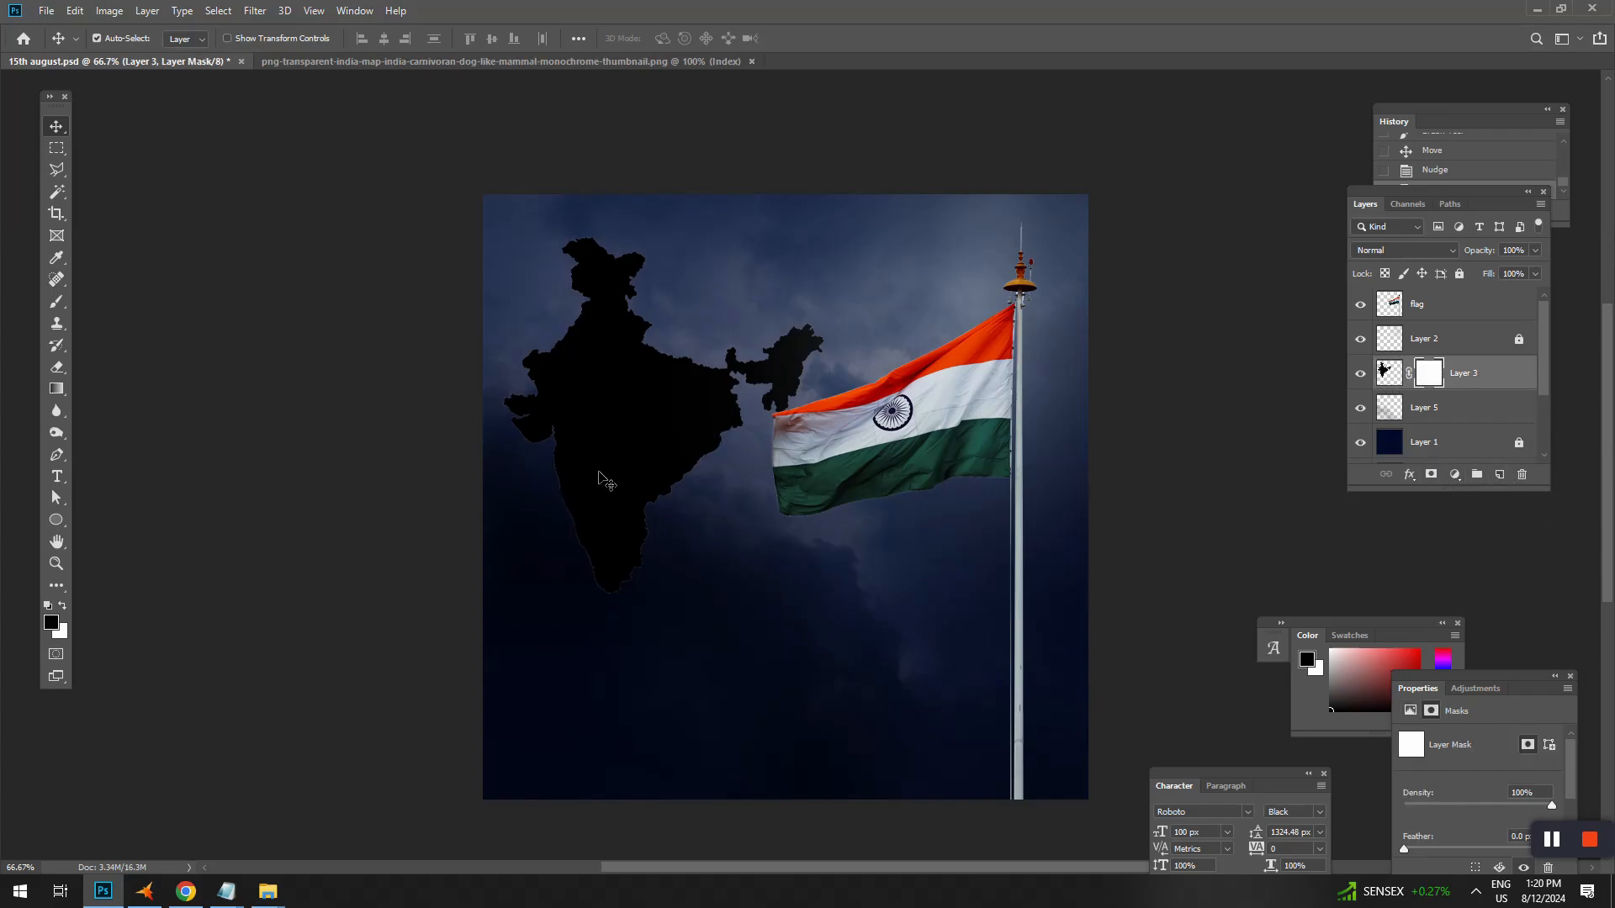
left_click(56, 301)
left_click(573, 583)
left_click(584, 583)
left_click(585, 583)
left_click(585, 582)
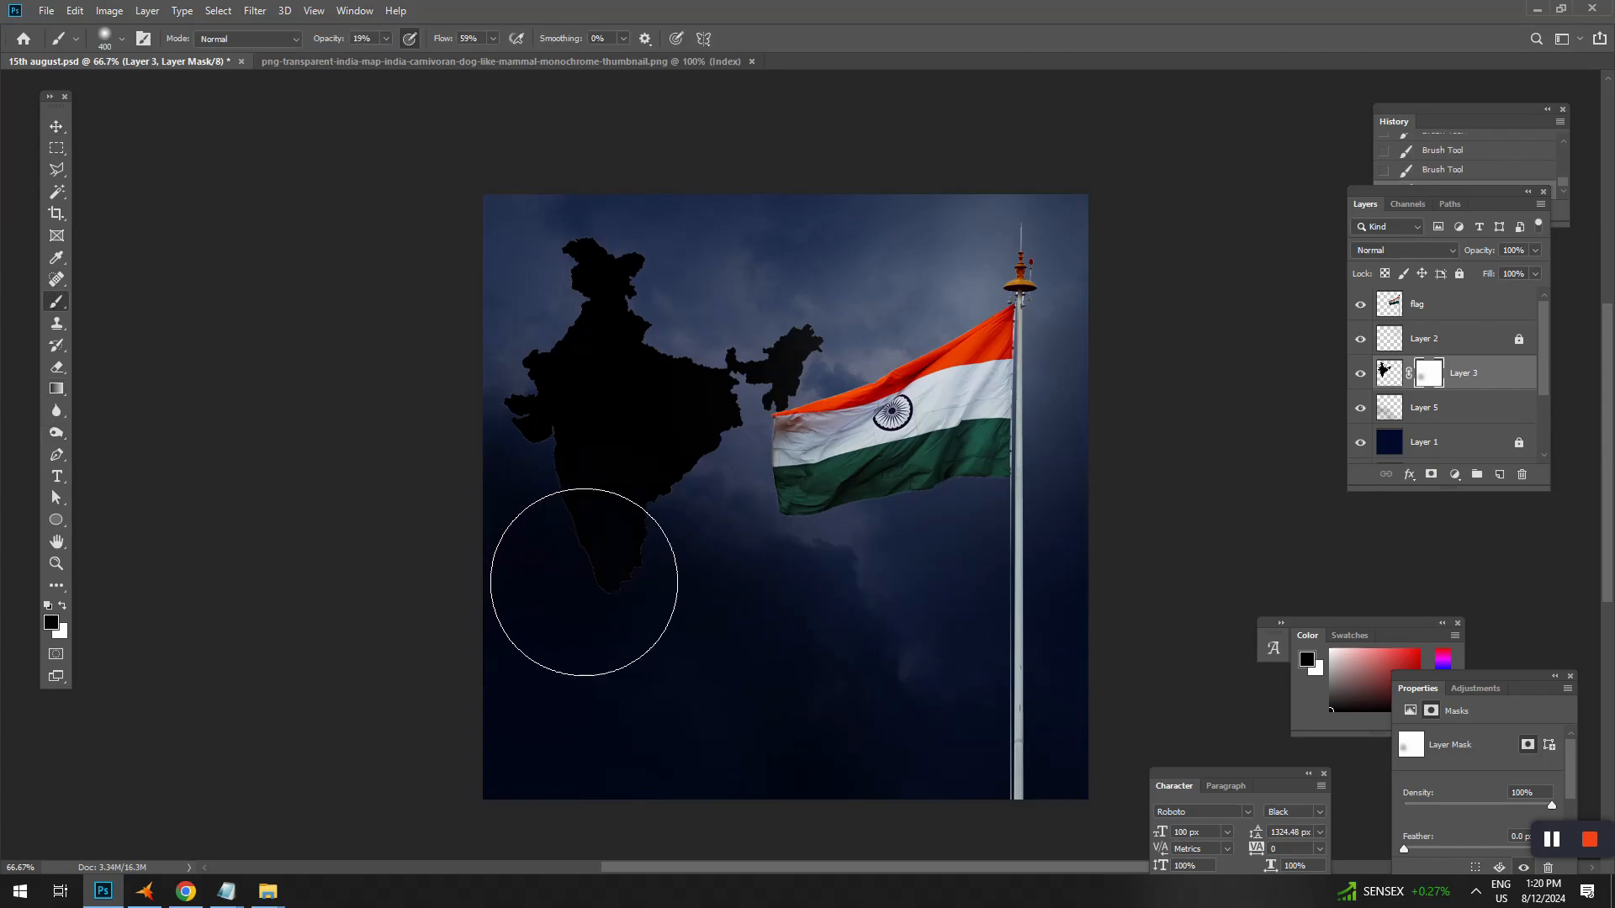
left_click(589, 589)
left_click(551, 543)
left_click(529, 497)
left_click(508, 464)
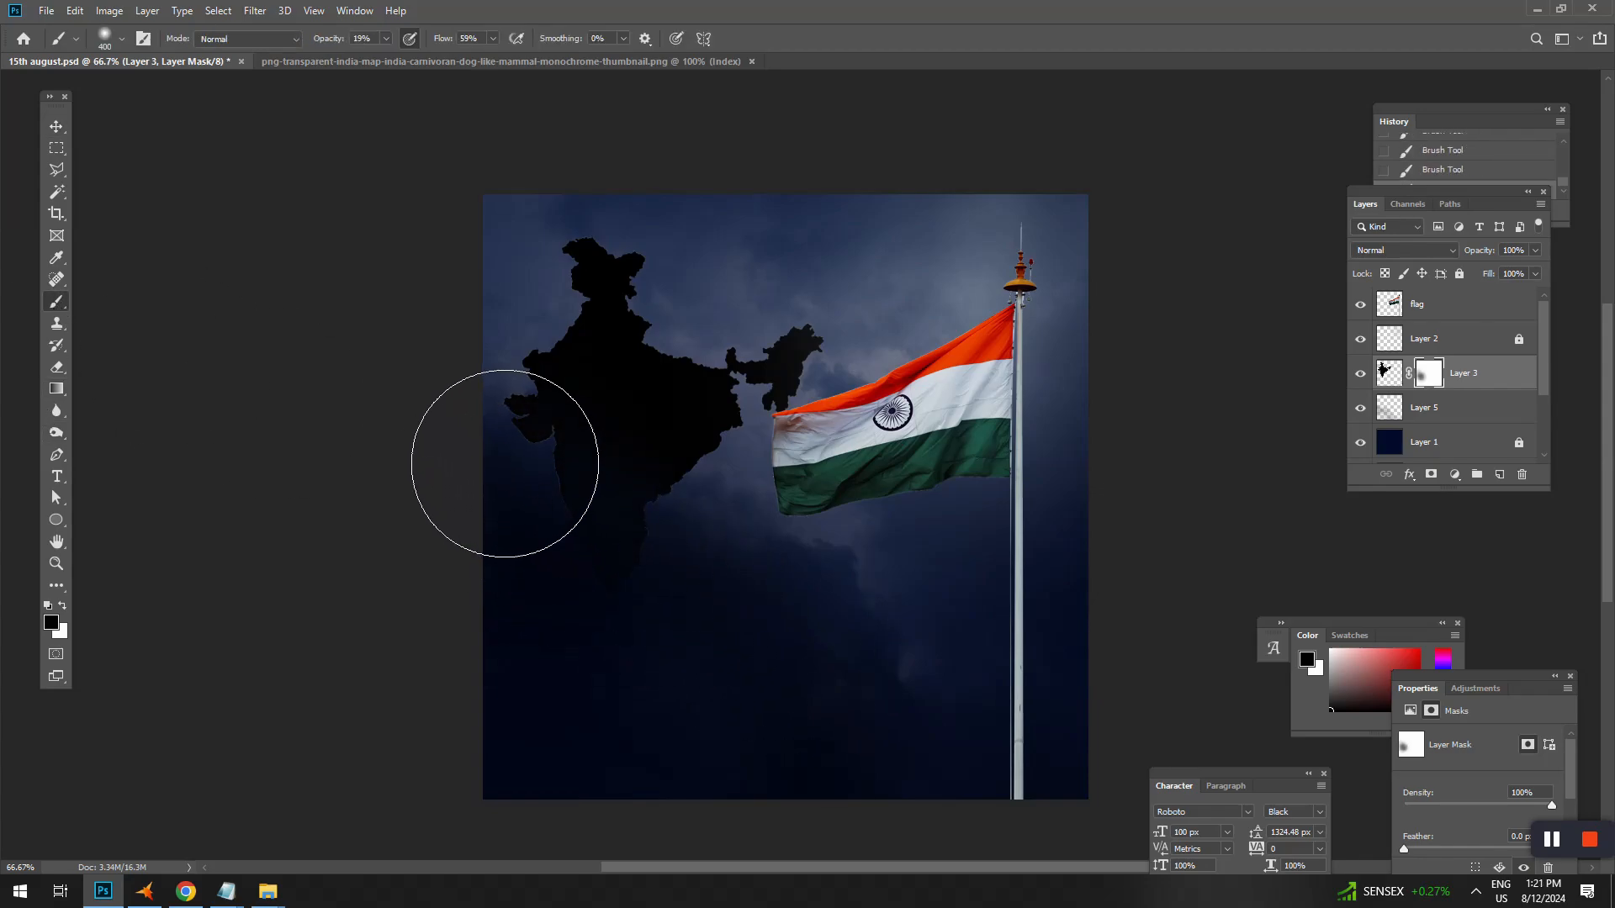
left_click(500, 453)
left_click(685, 488)
left_click(704, 535)
left_click(576, 494)
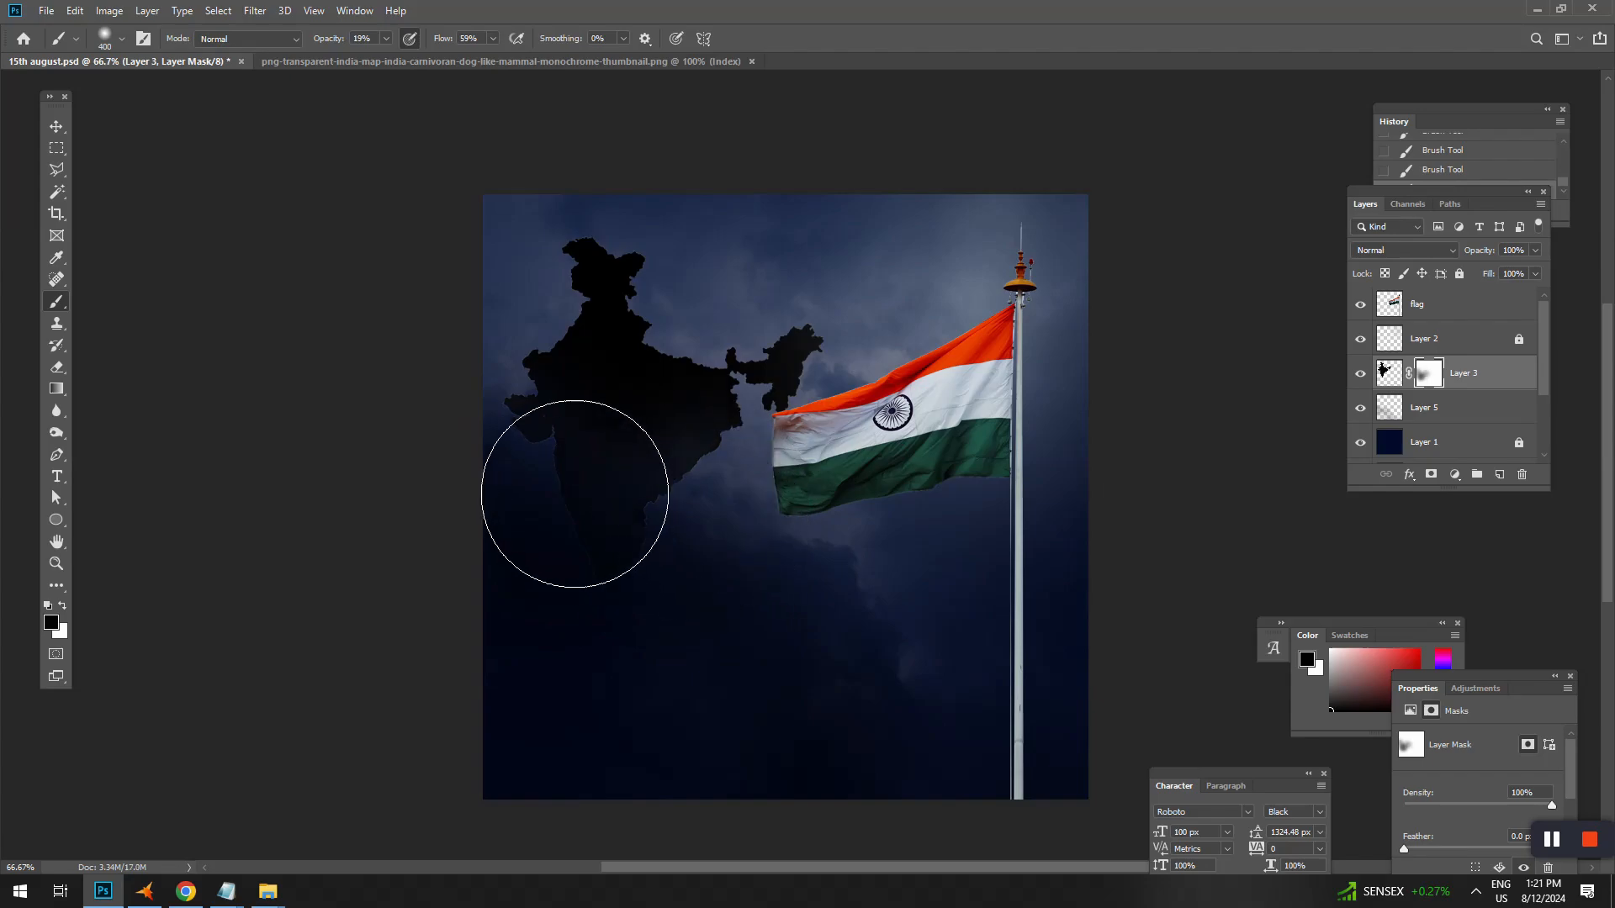
left_click(484, 393)
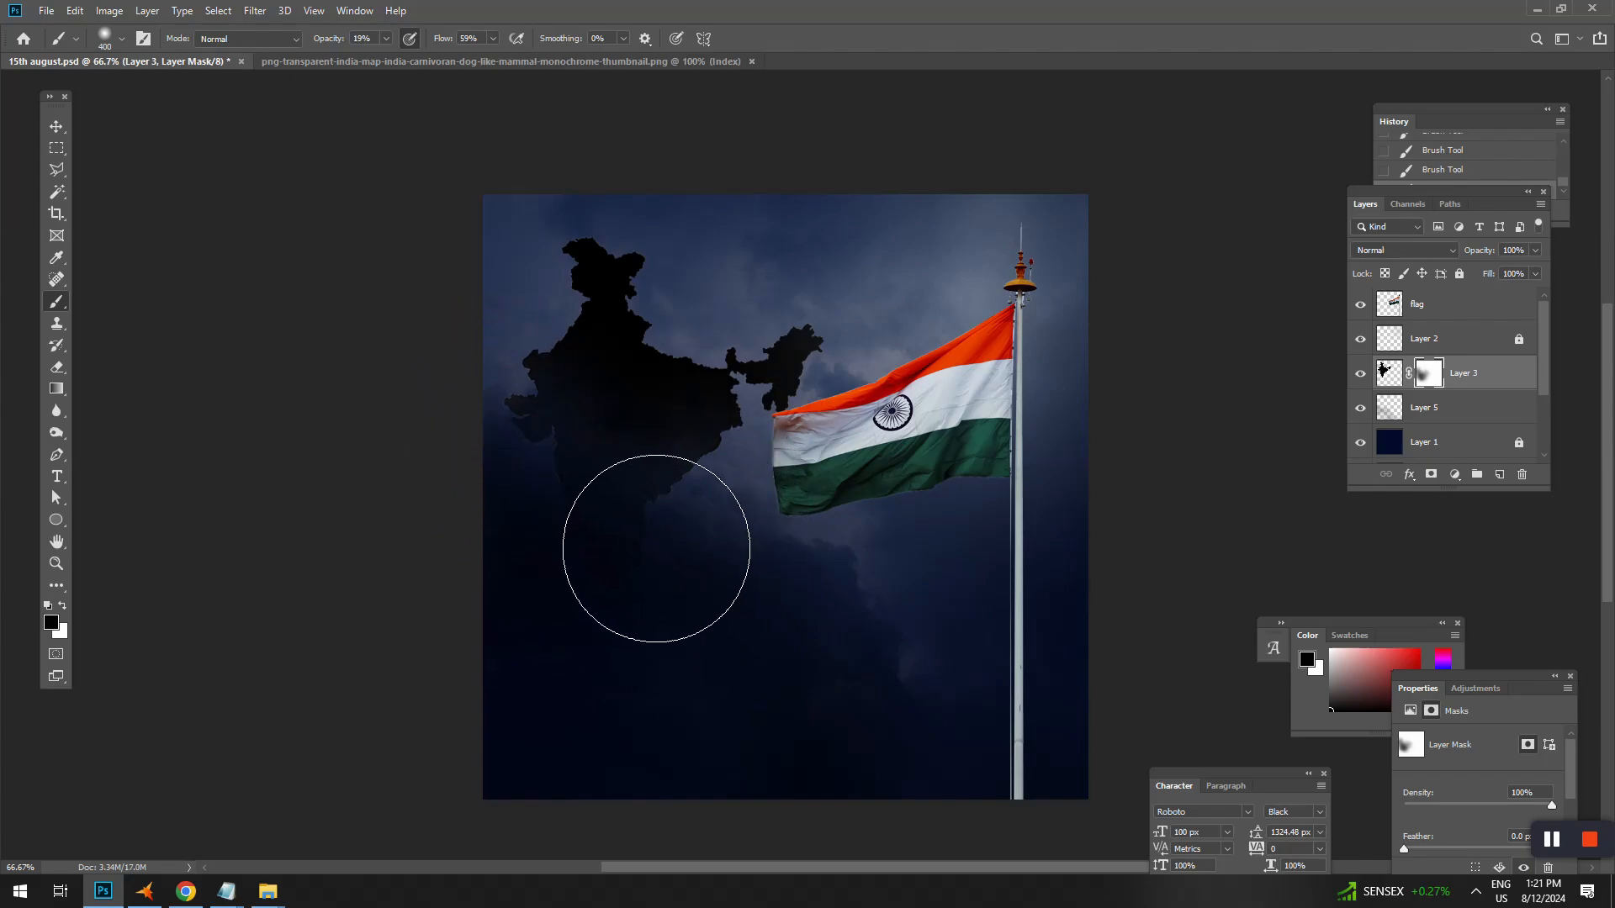
left_click(608, 370)
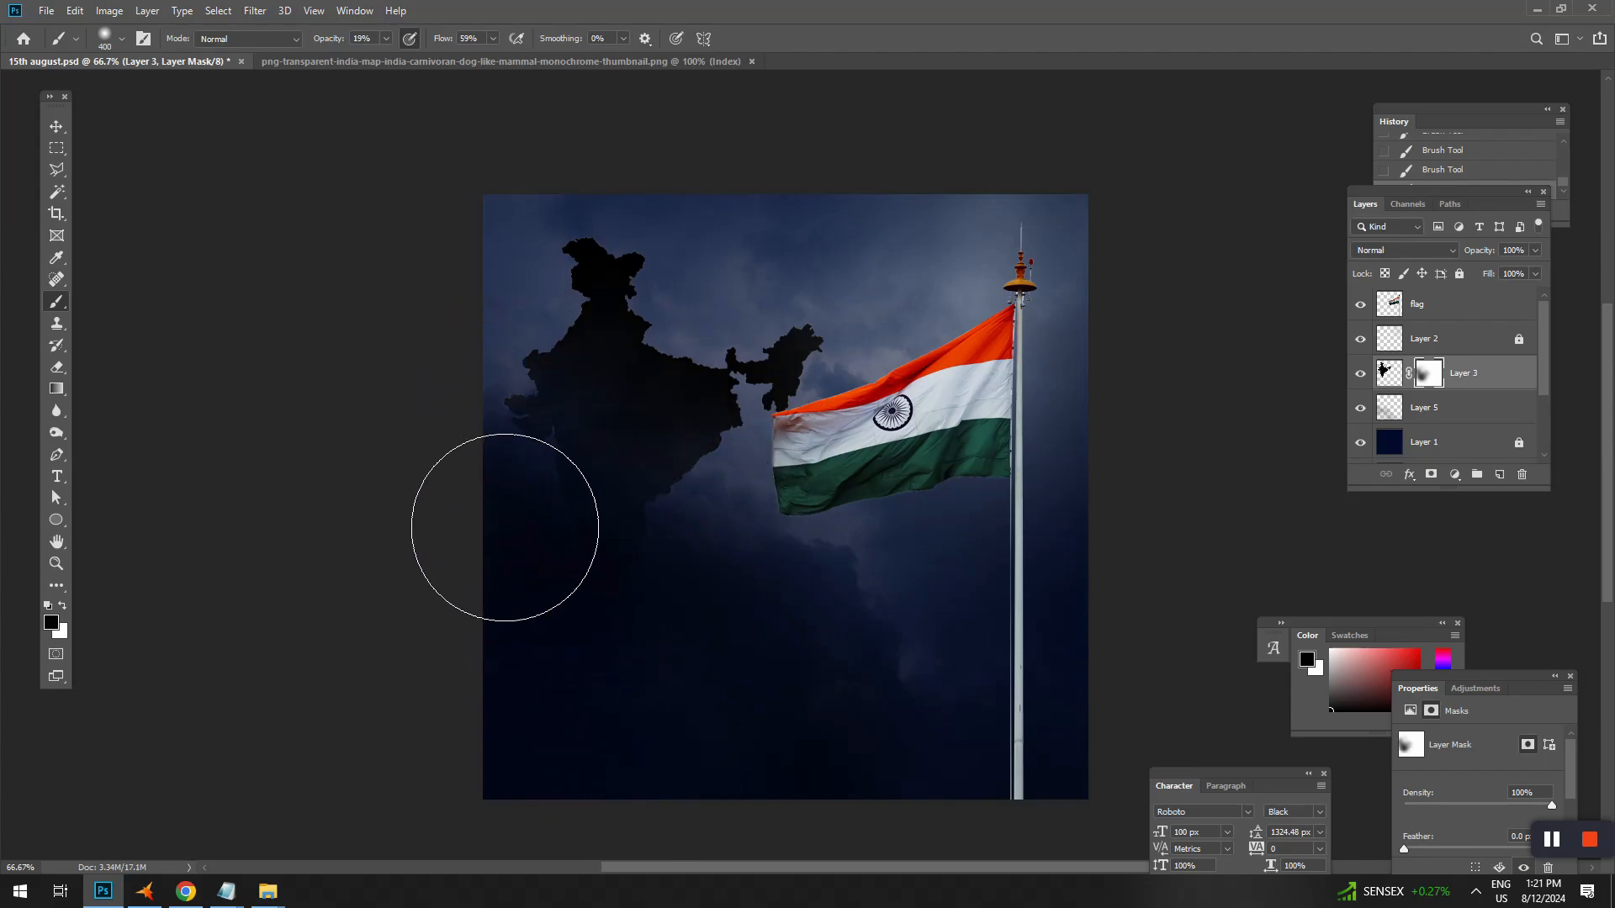
key("v")
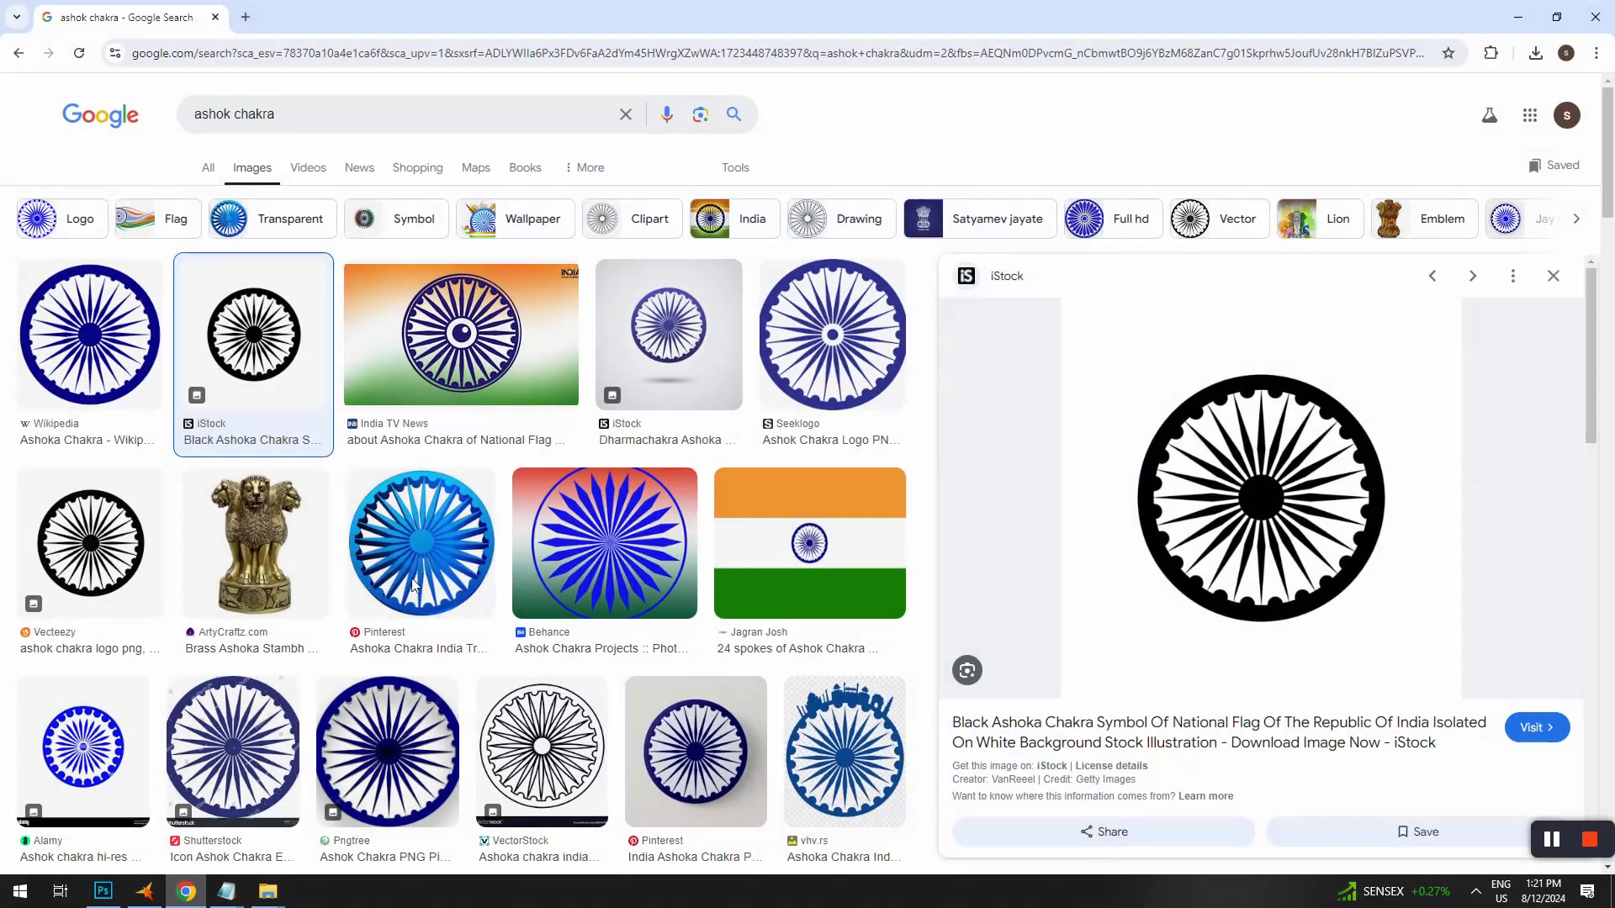
Copy the black Ashoka Chakra image from the Google Images results in Chrome and paste it into a new Photoshop document.
left_click(186, 891)
right_click(1225, 483)
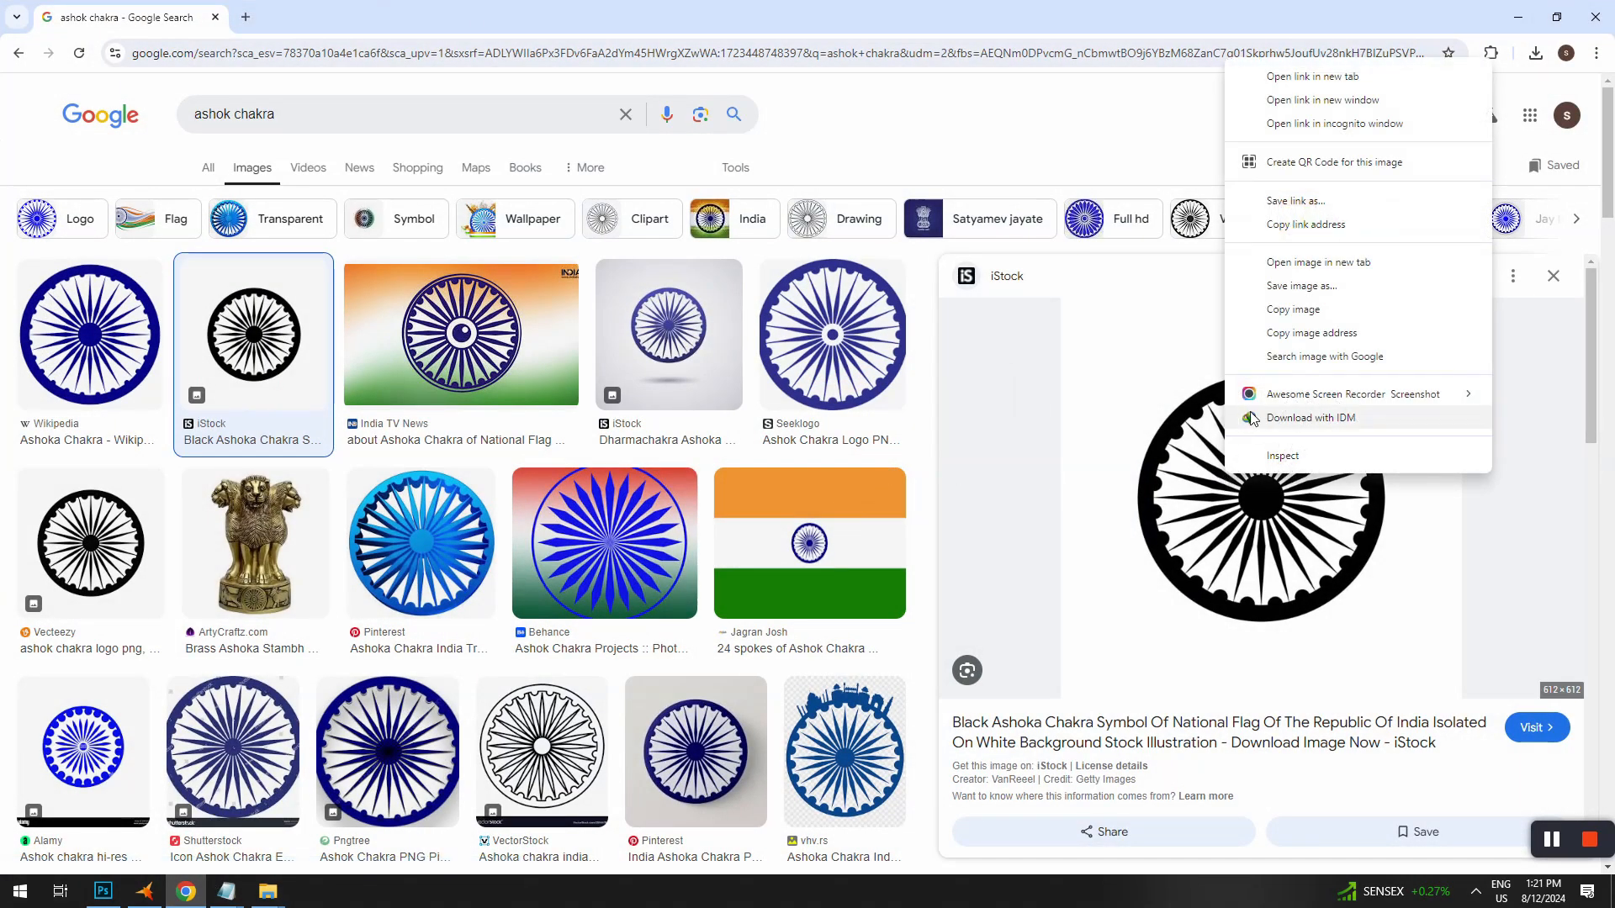
left_click(1252, 311)
left_click(1518, 17)
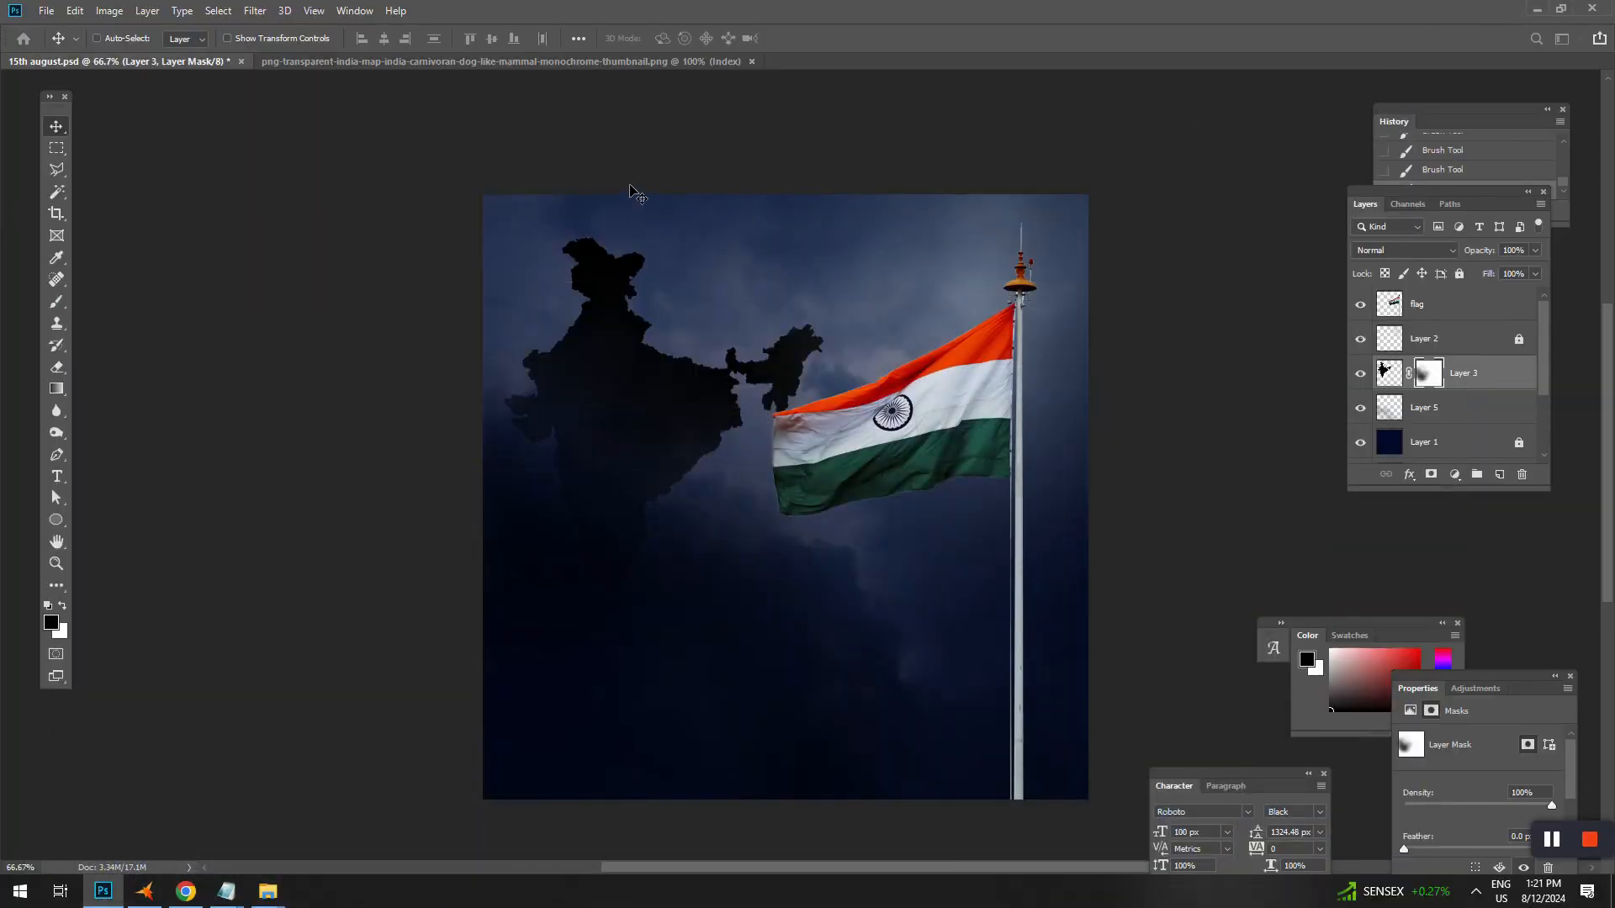
key("ctrl+n")
left_click(1043, 564)
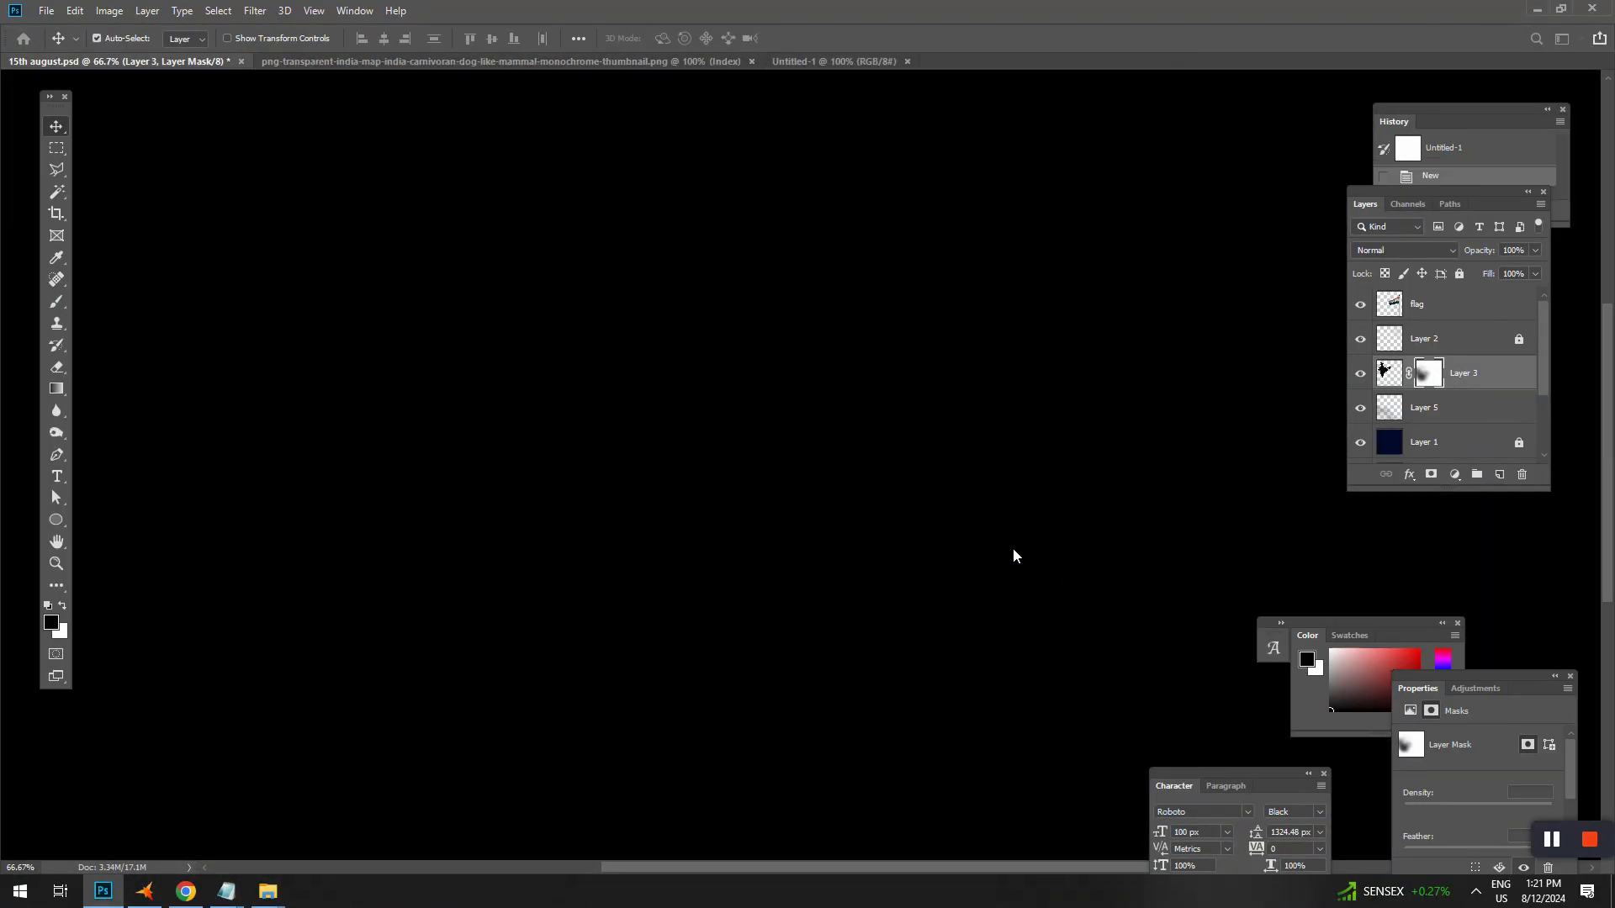
key("ctrl+v")
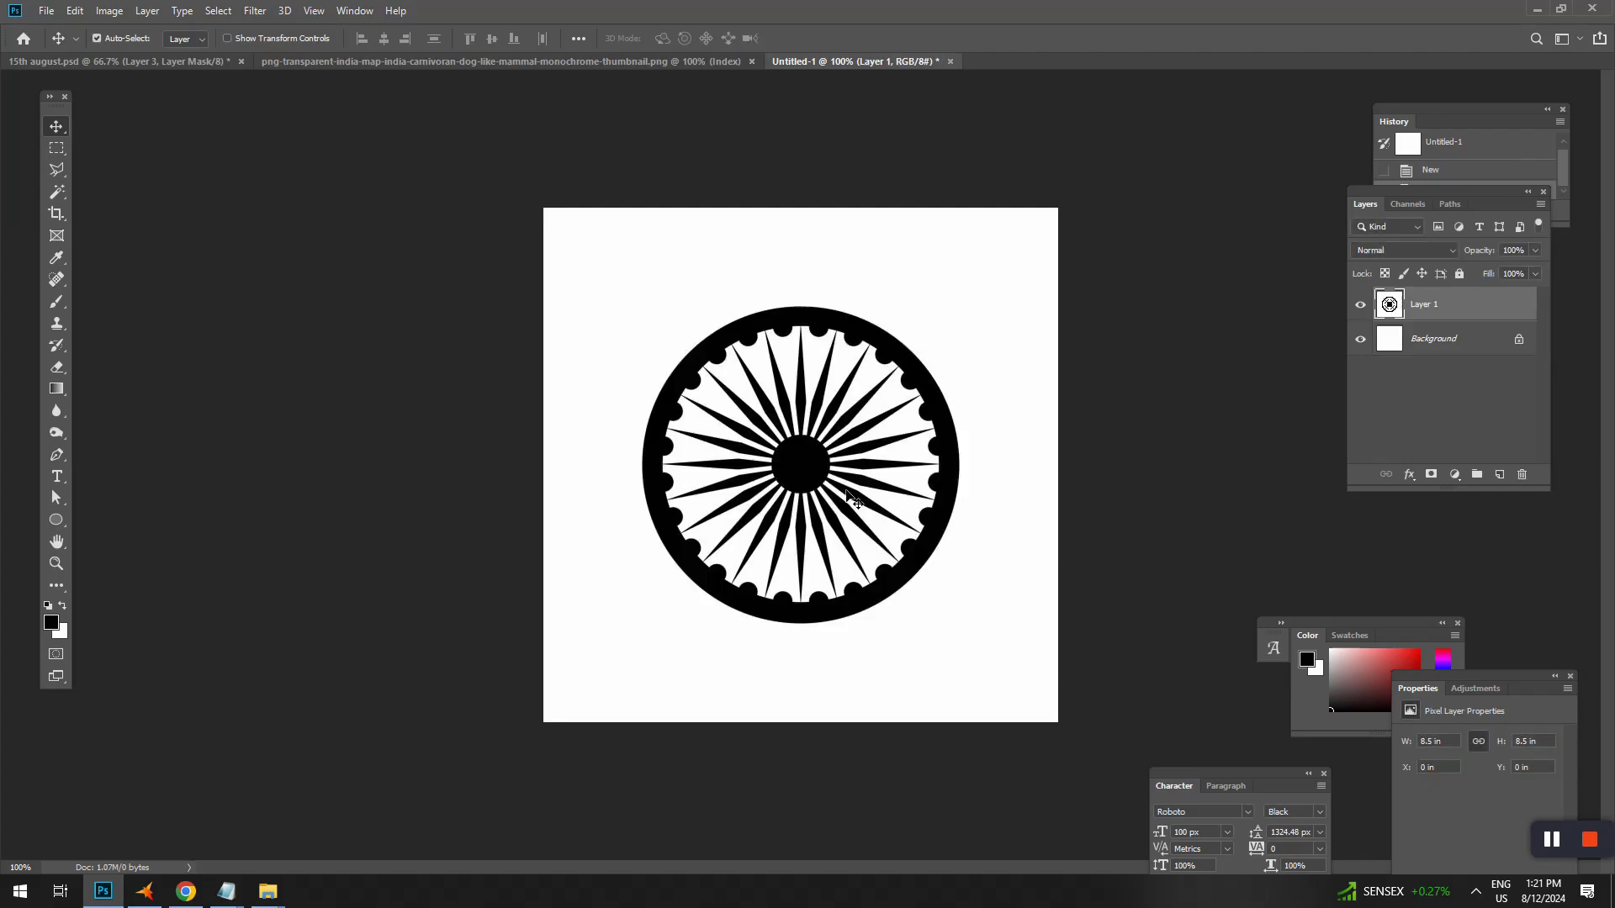
key("w")
left_click(799, 464)
left_click(915, 386, "shift")
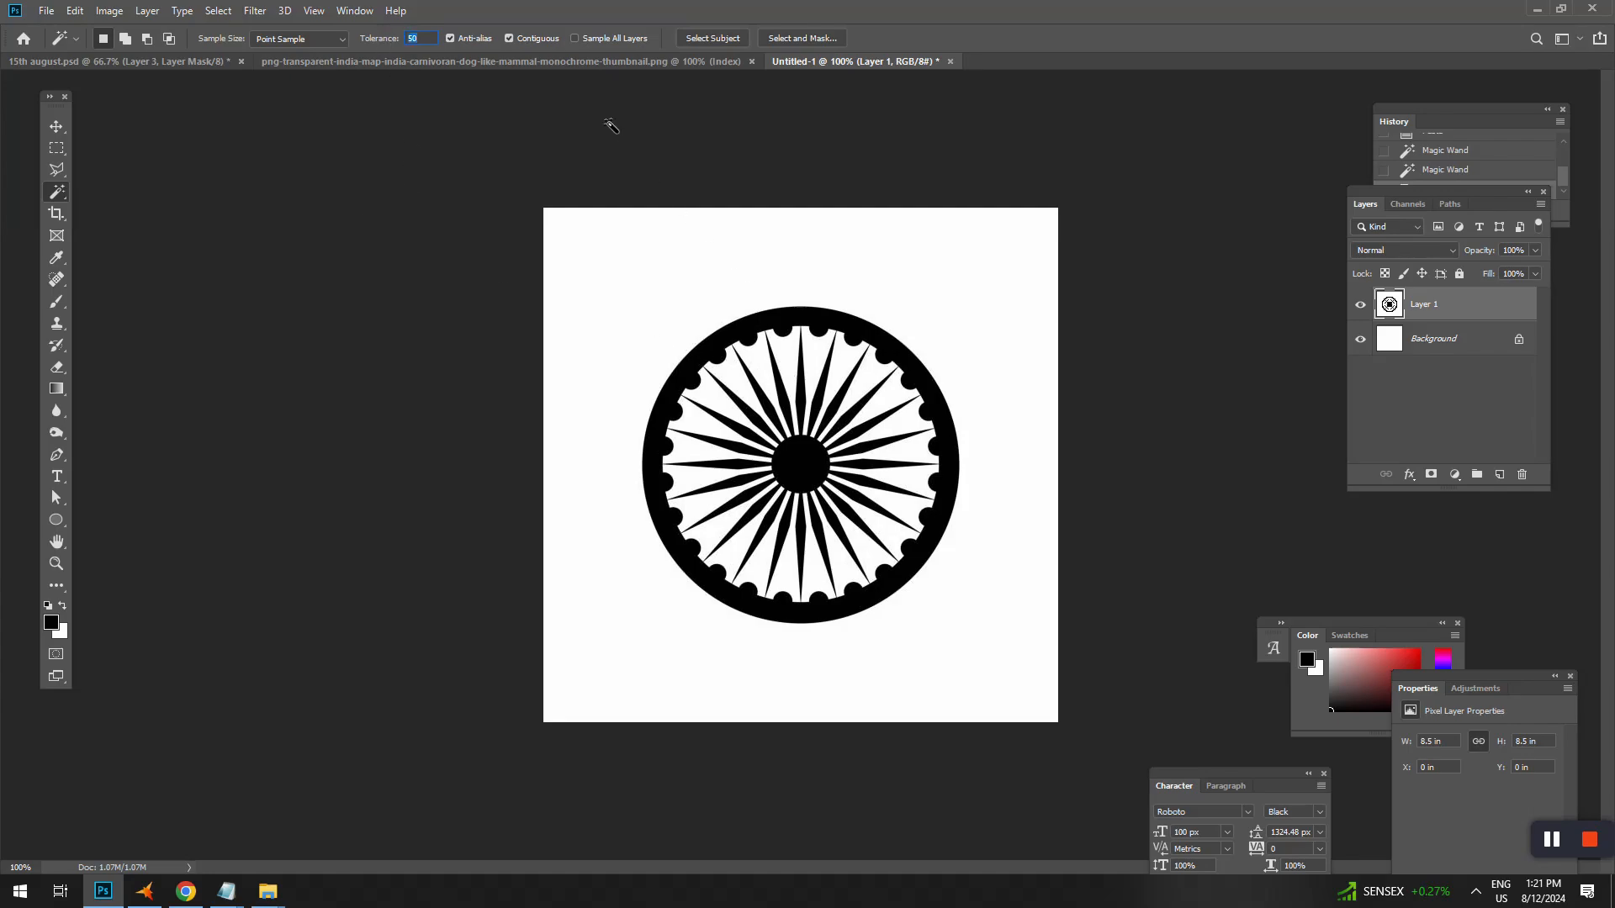
left_click(670, 257)
key("ctrl+d")
Isolate the black chakra by selecting all white areas with the Magic Wand at tolerance 50, Contiguous off, and inverting the selection.
left_click(648, 273)
right_click(650, 274)
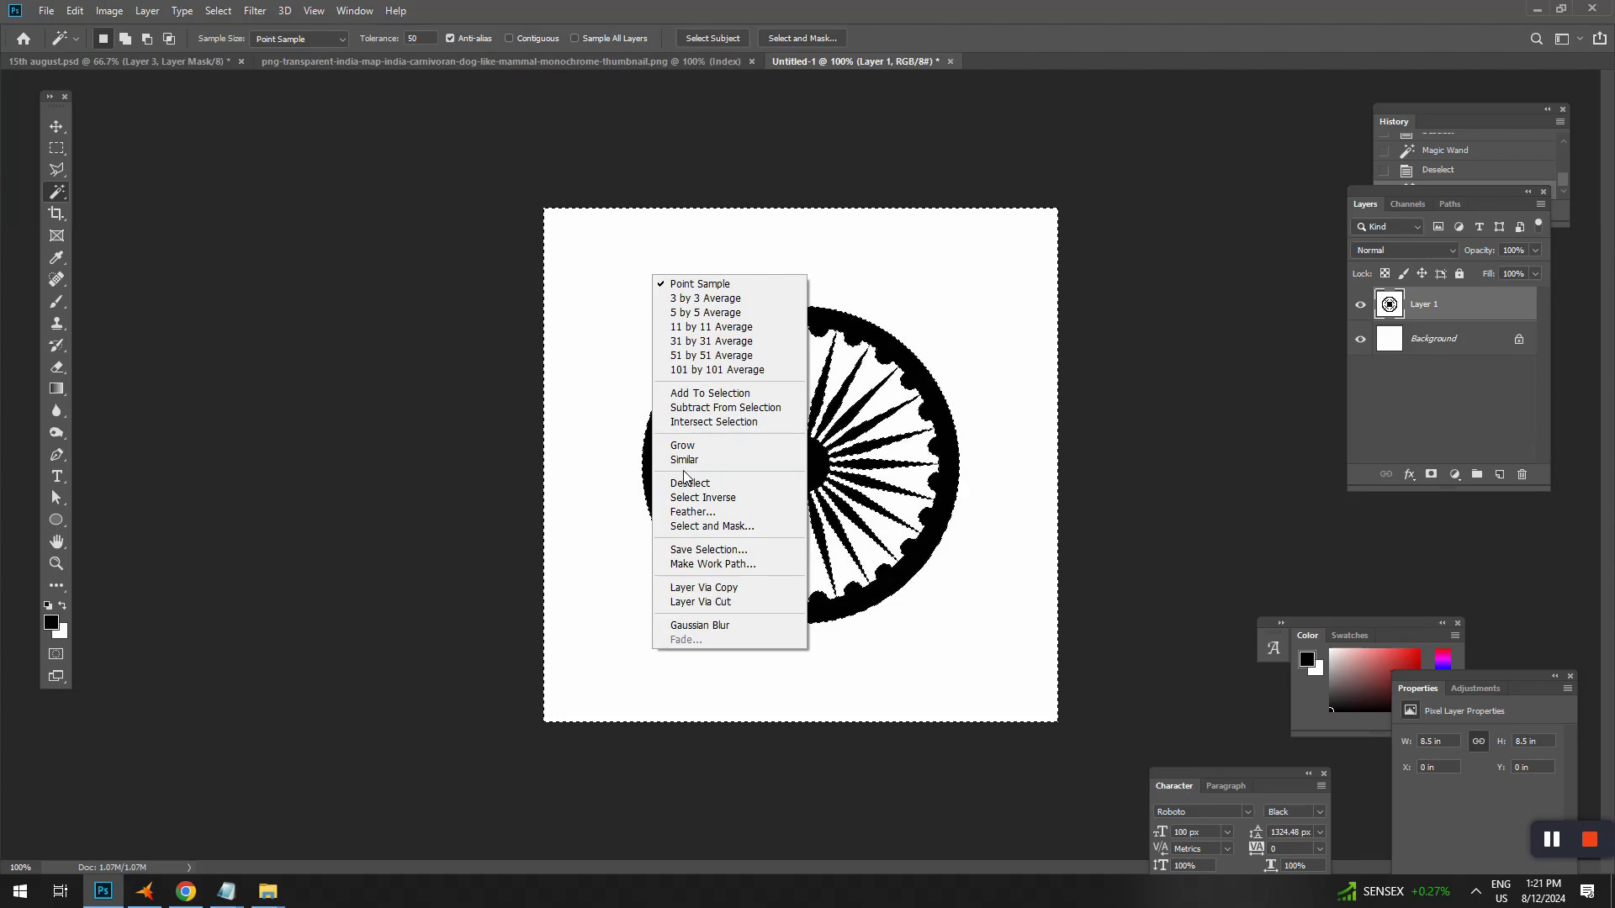
left_click(707, 500)
Bring a copy of the selected chakra into 15th august.psd on a layer between Layer 5 and the India map.
key("v")
left_click(118, 61)
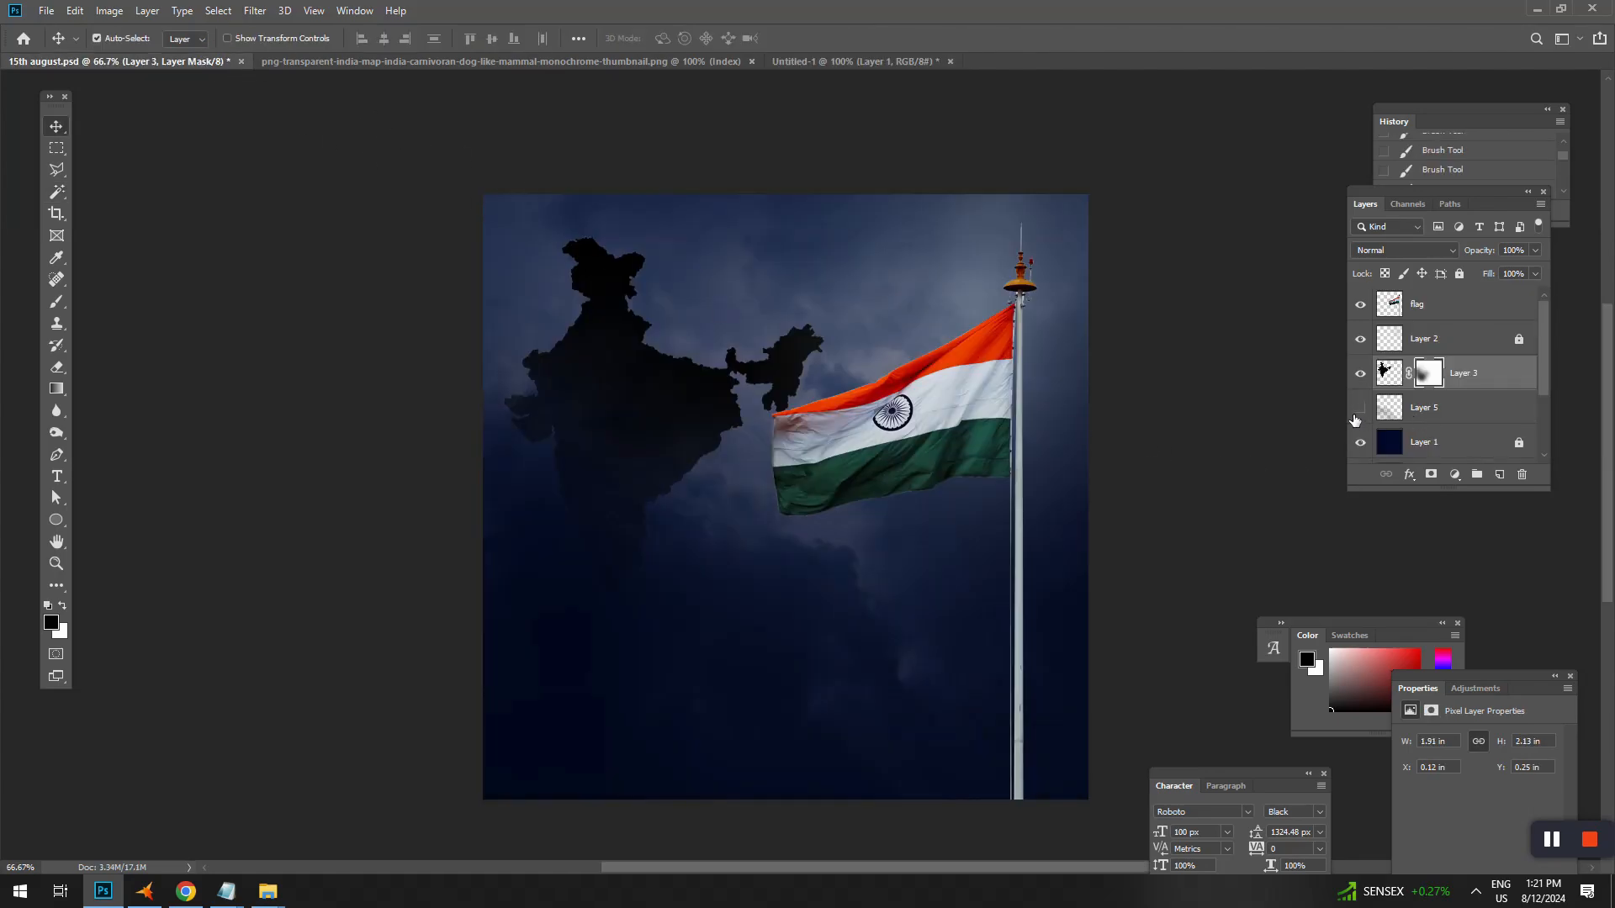
scroll(1451, 418, "down", 3)
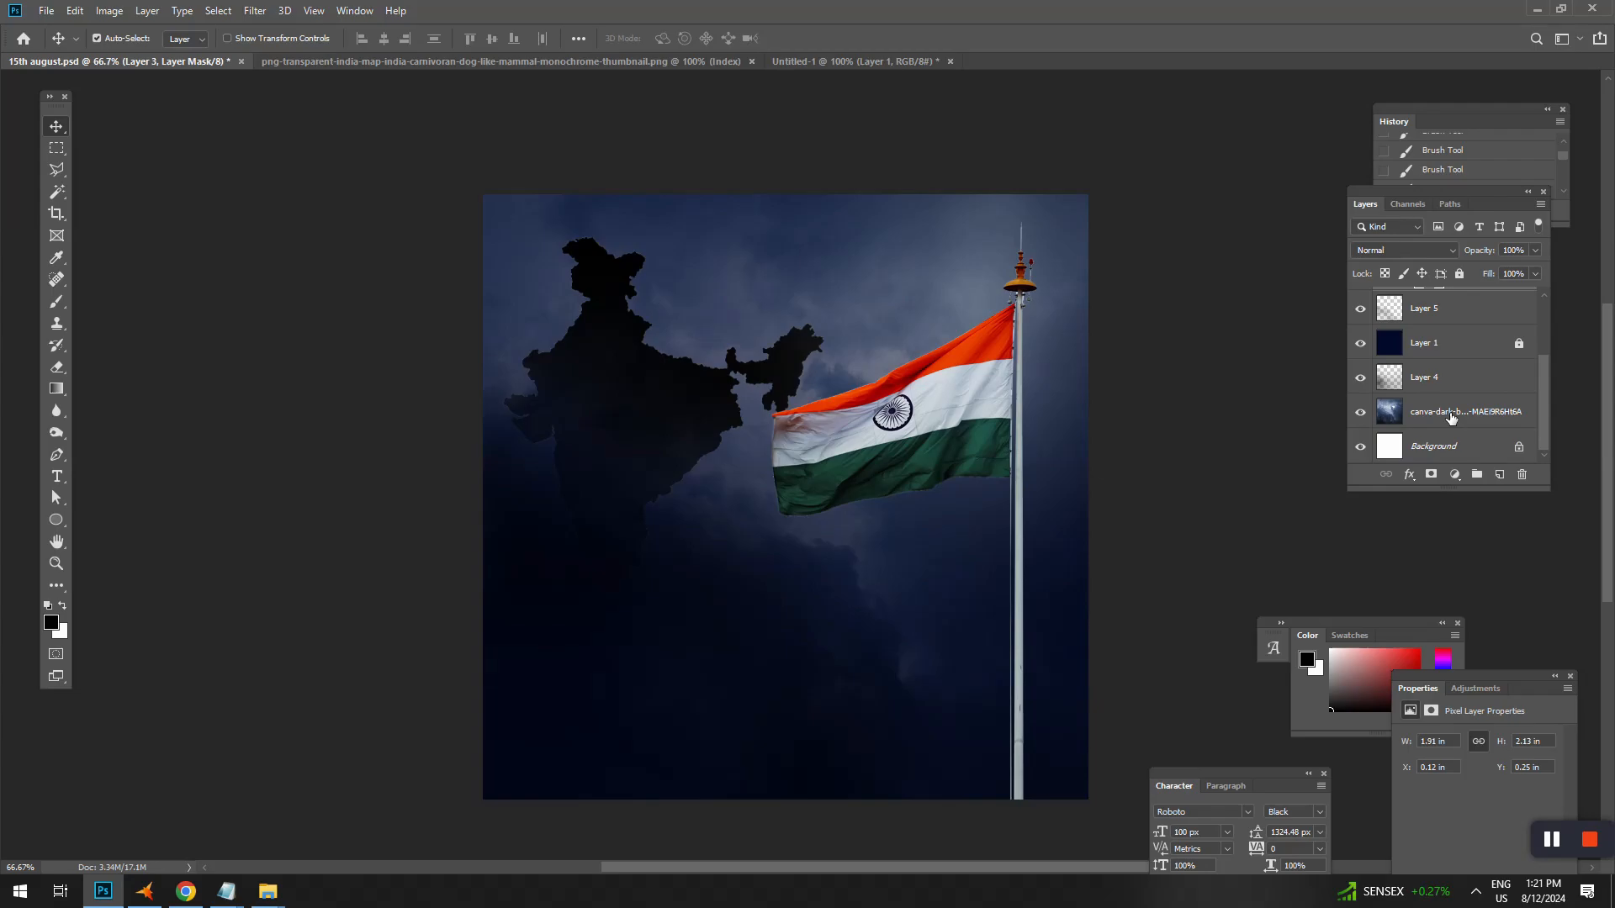
scroll(1451, 418, "up", 2)
left_click(1434, 385)
key("ctrl+v")
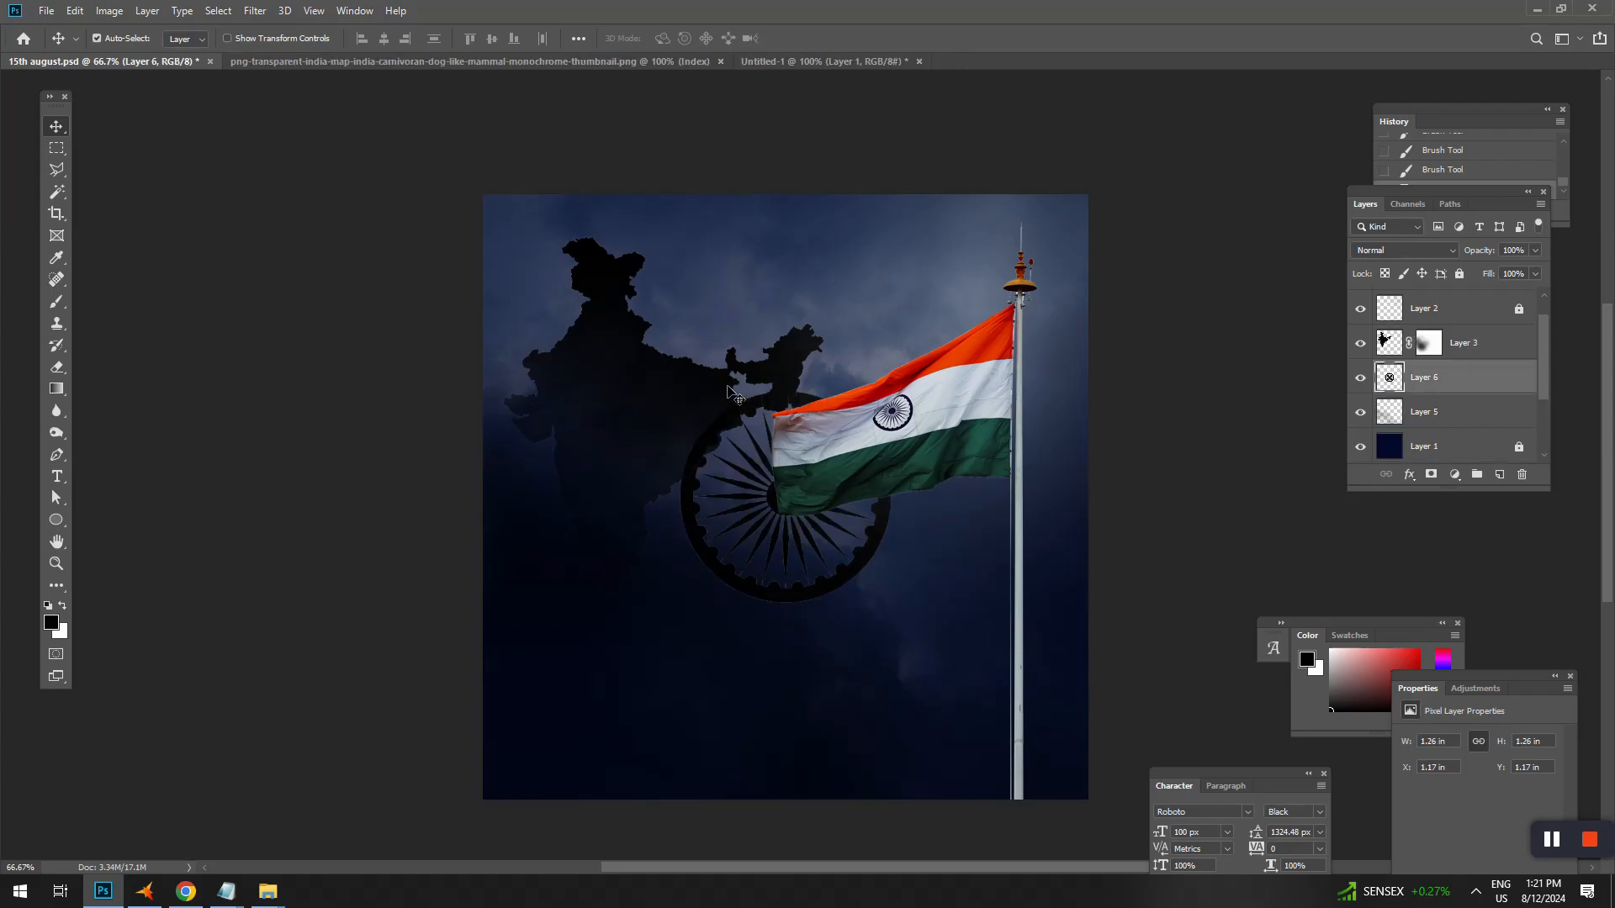
Scale the chakra to about 1.03 by 1.03 in behind the India map's upper right side and set its layer opacity to 80%.
key("ctrl+t")
left_click_drag(729, 488, 682, 295)
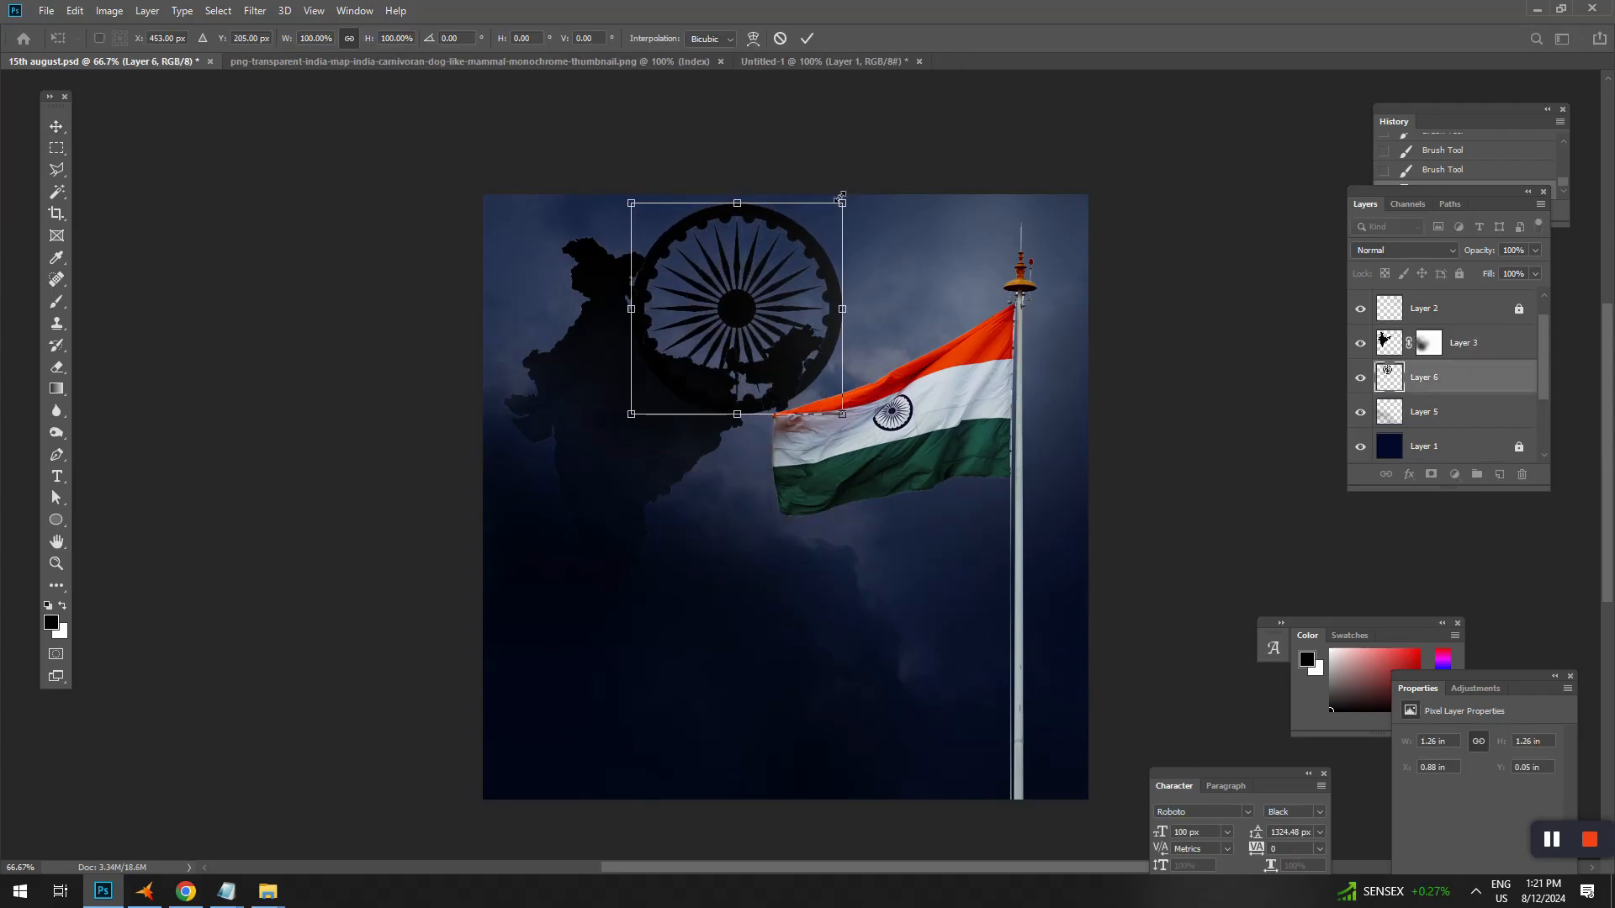
left_click_drag(841, 197, 766, 271)
left_click_drag(754, 303, 772, 248)
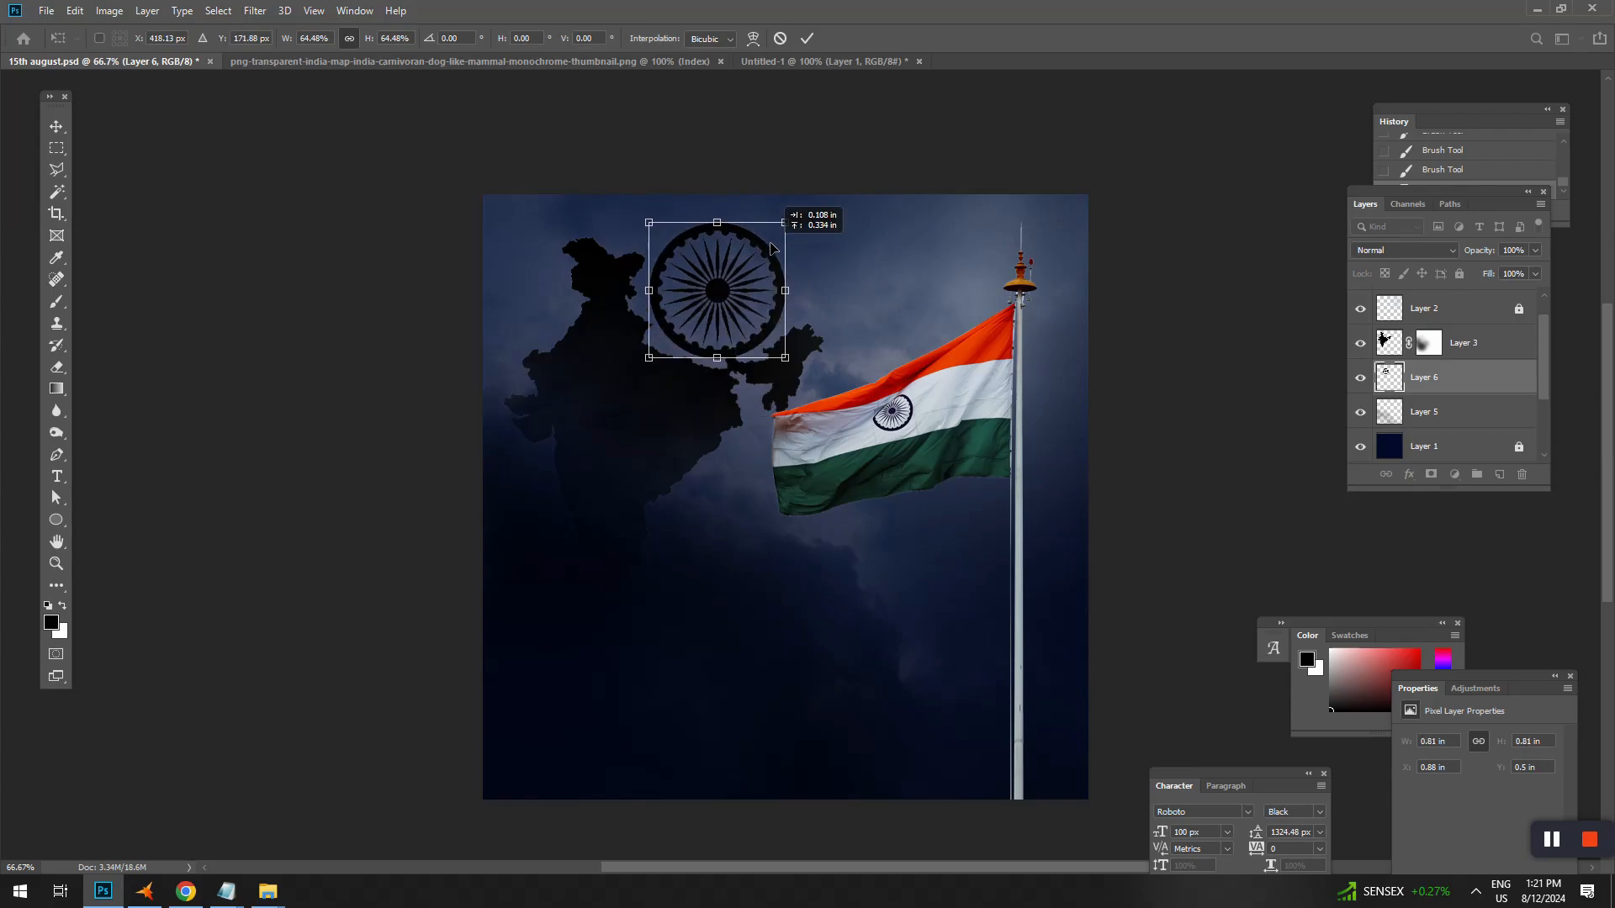
left_click_drag(784, 358, 803, 376)
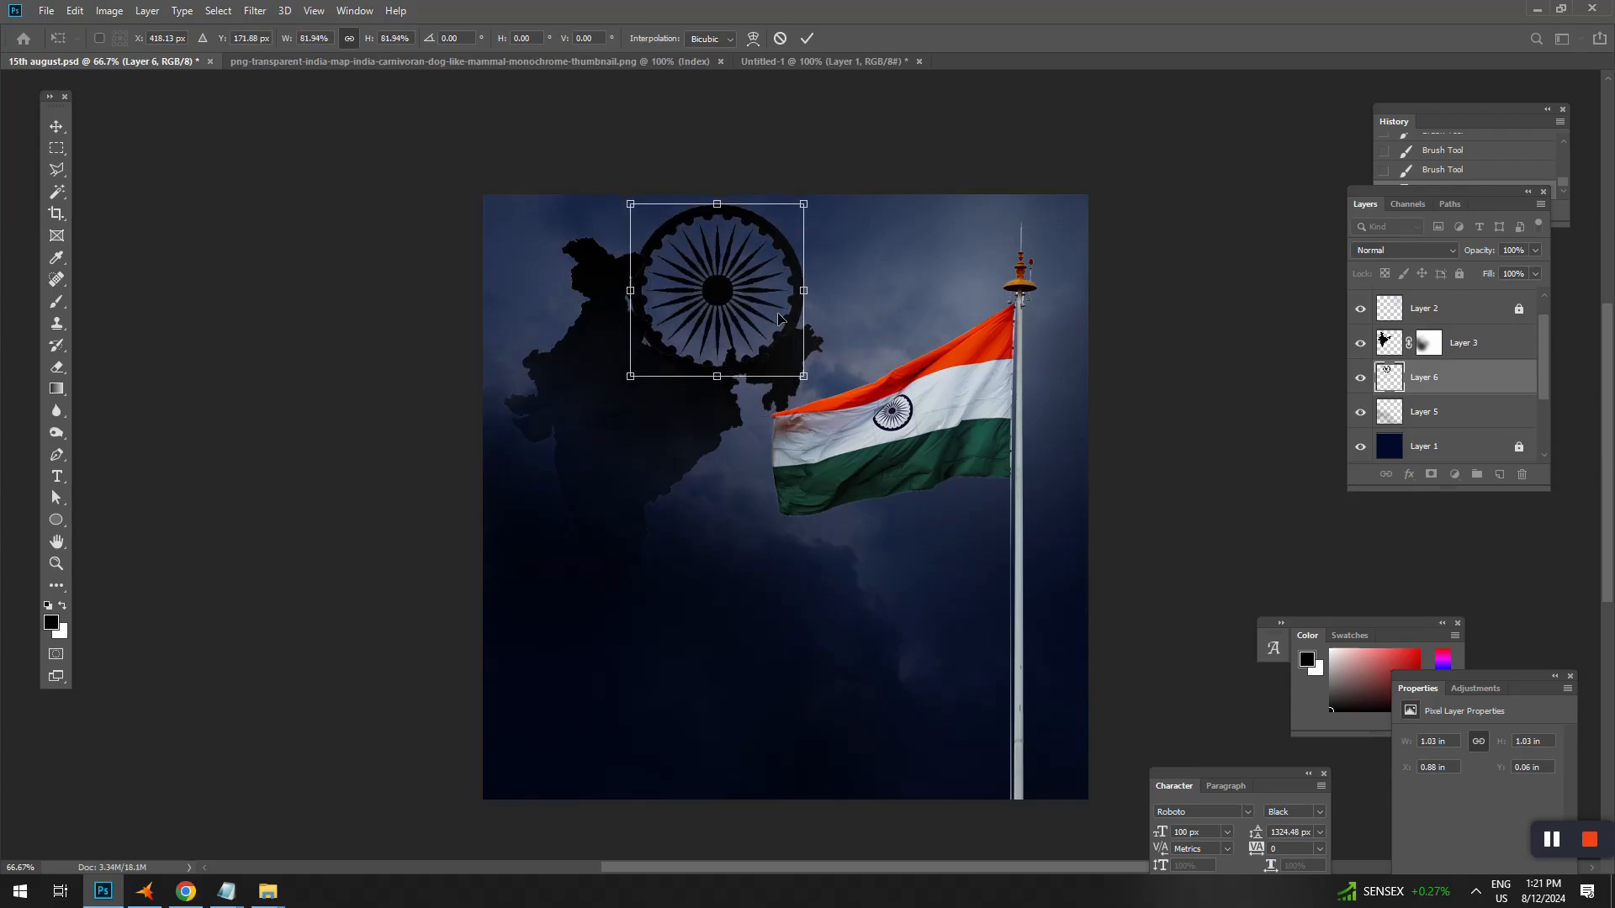
left_click_drag(778, 315, 768, 336)
key("Return")
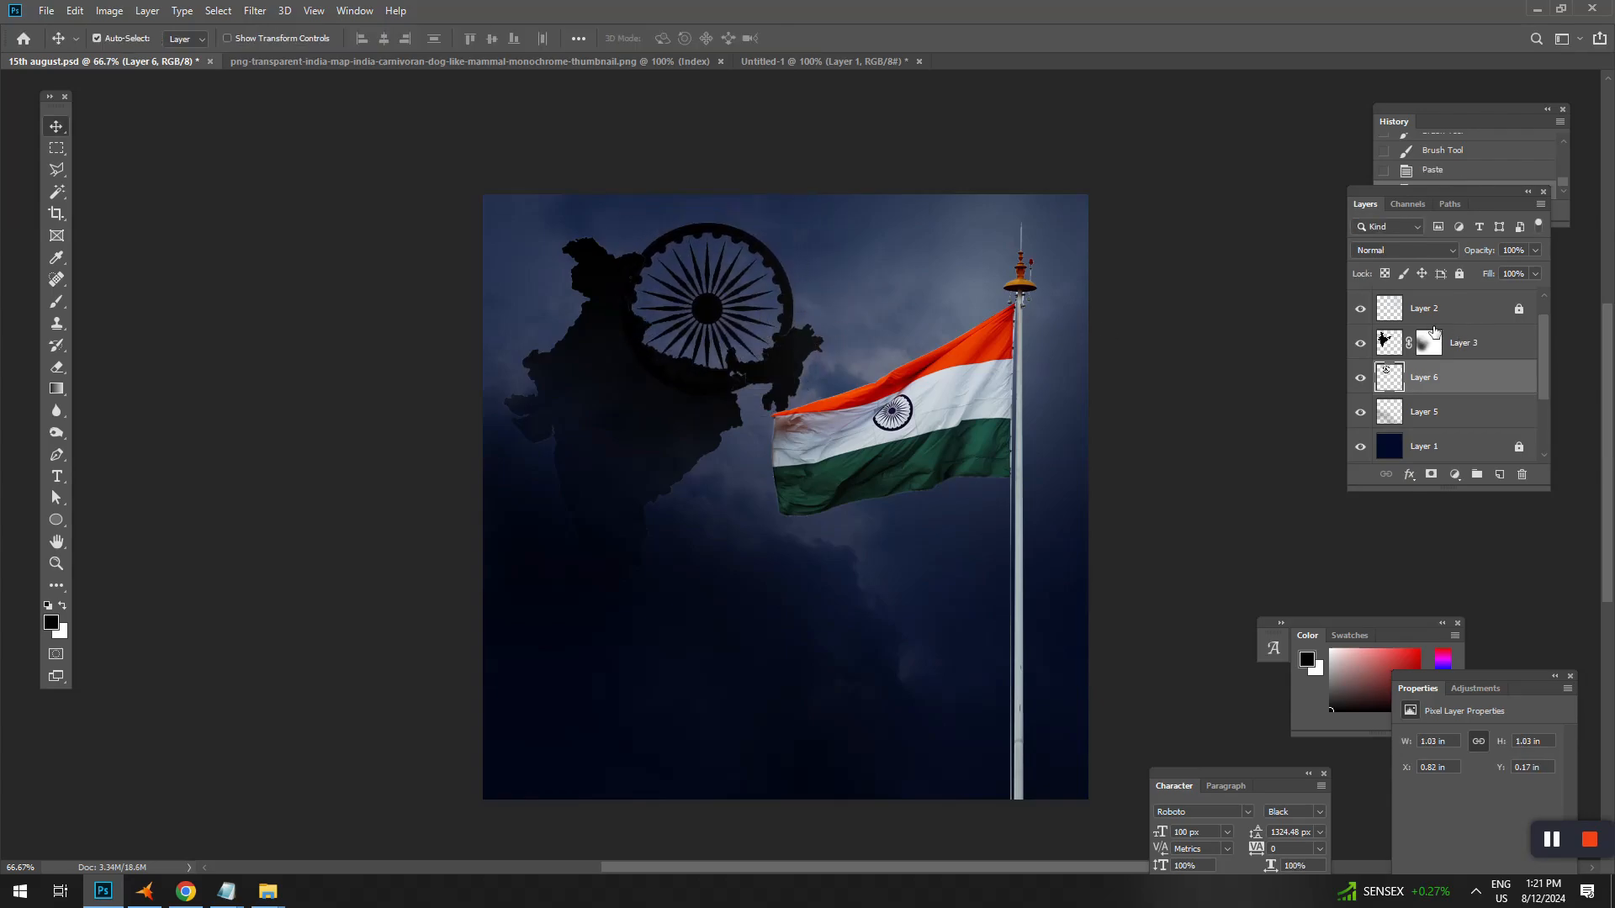
left_click_drag(1477, 256, 1469, 255)
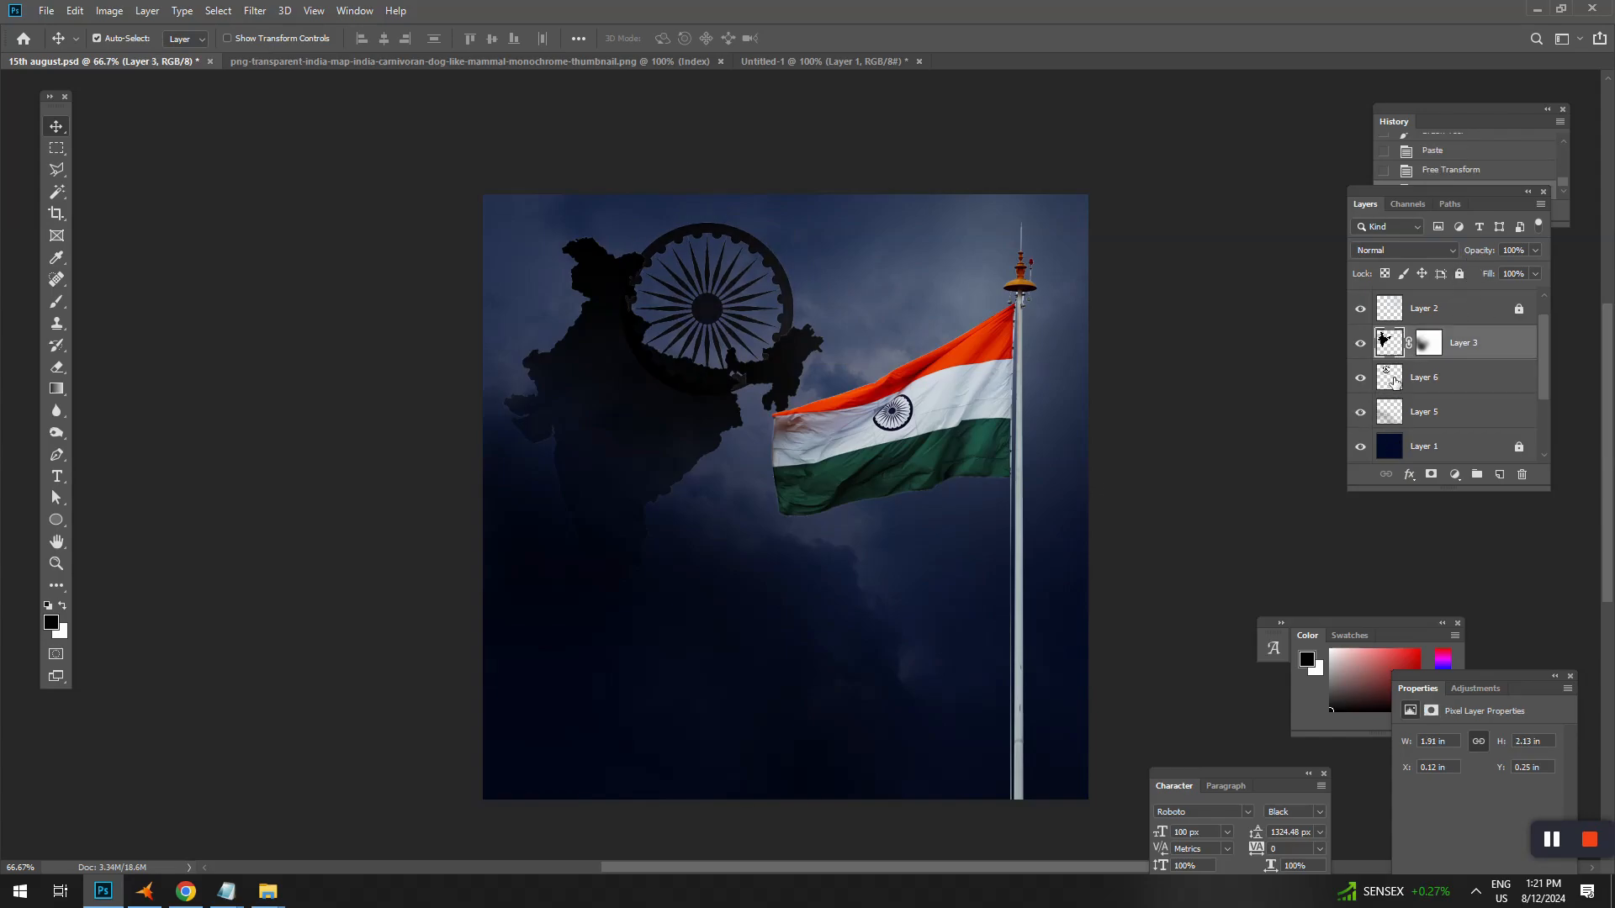
Pick a deep blue foreground colour and fill the chakra's existing pixels with it.
left_click(52, 629)
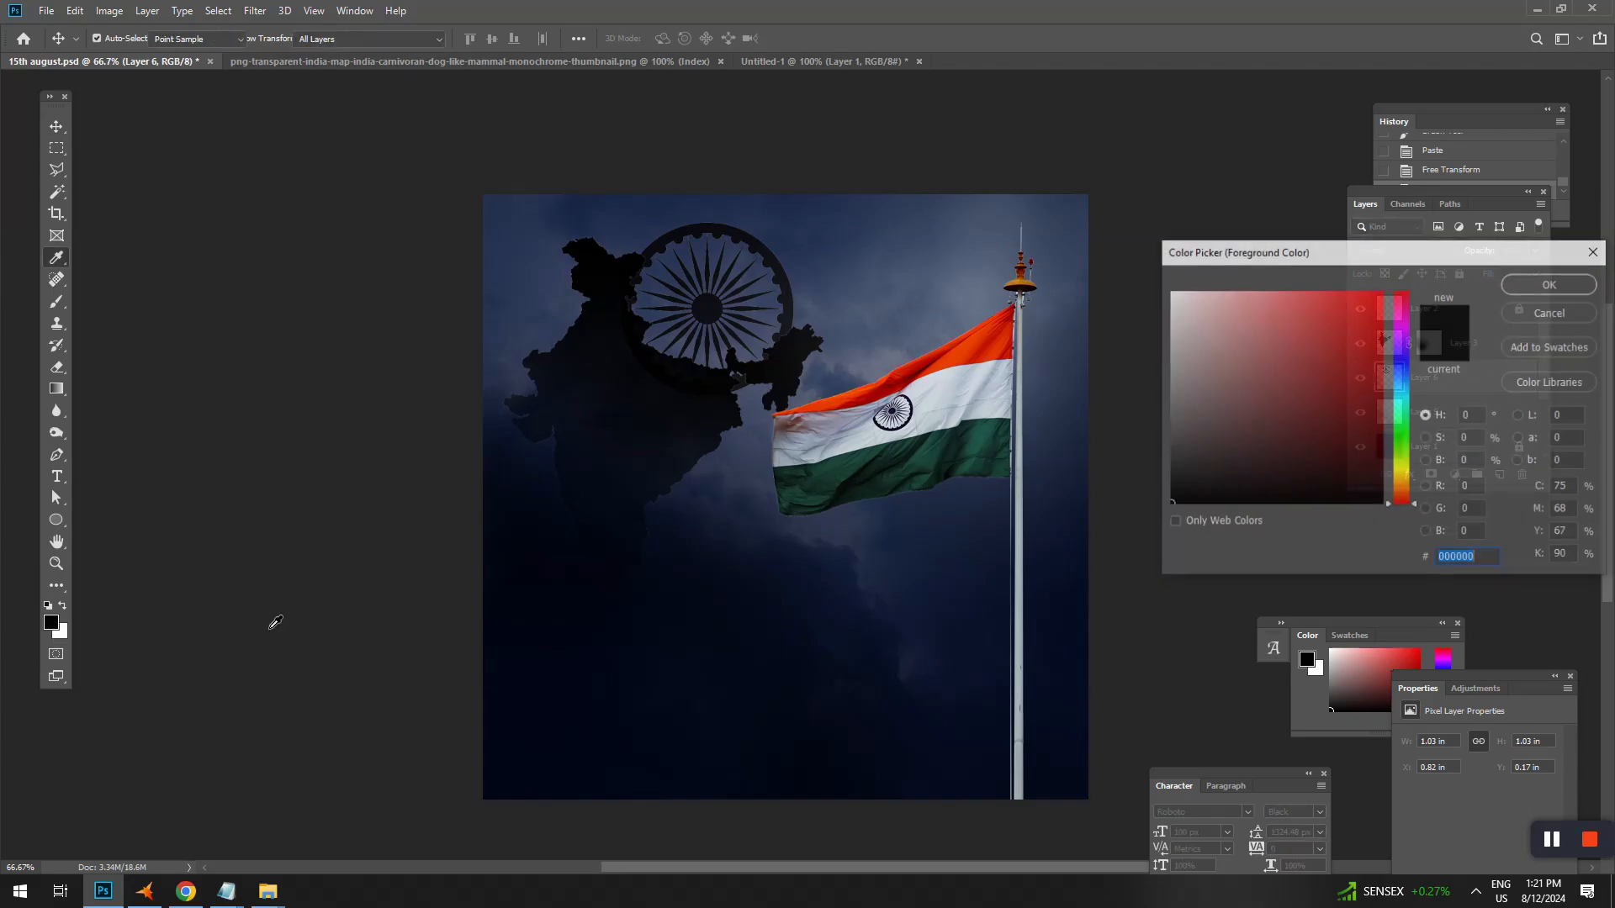
left_click(1402, 364)
left_click(1356, 340)
left_click(1369, 358)
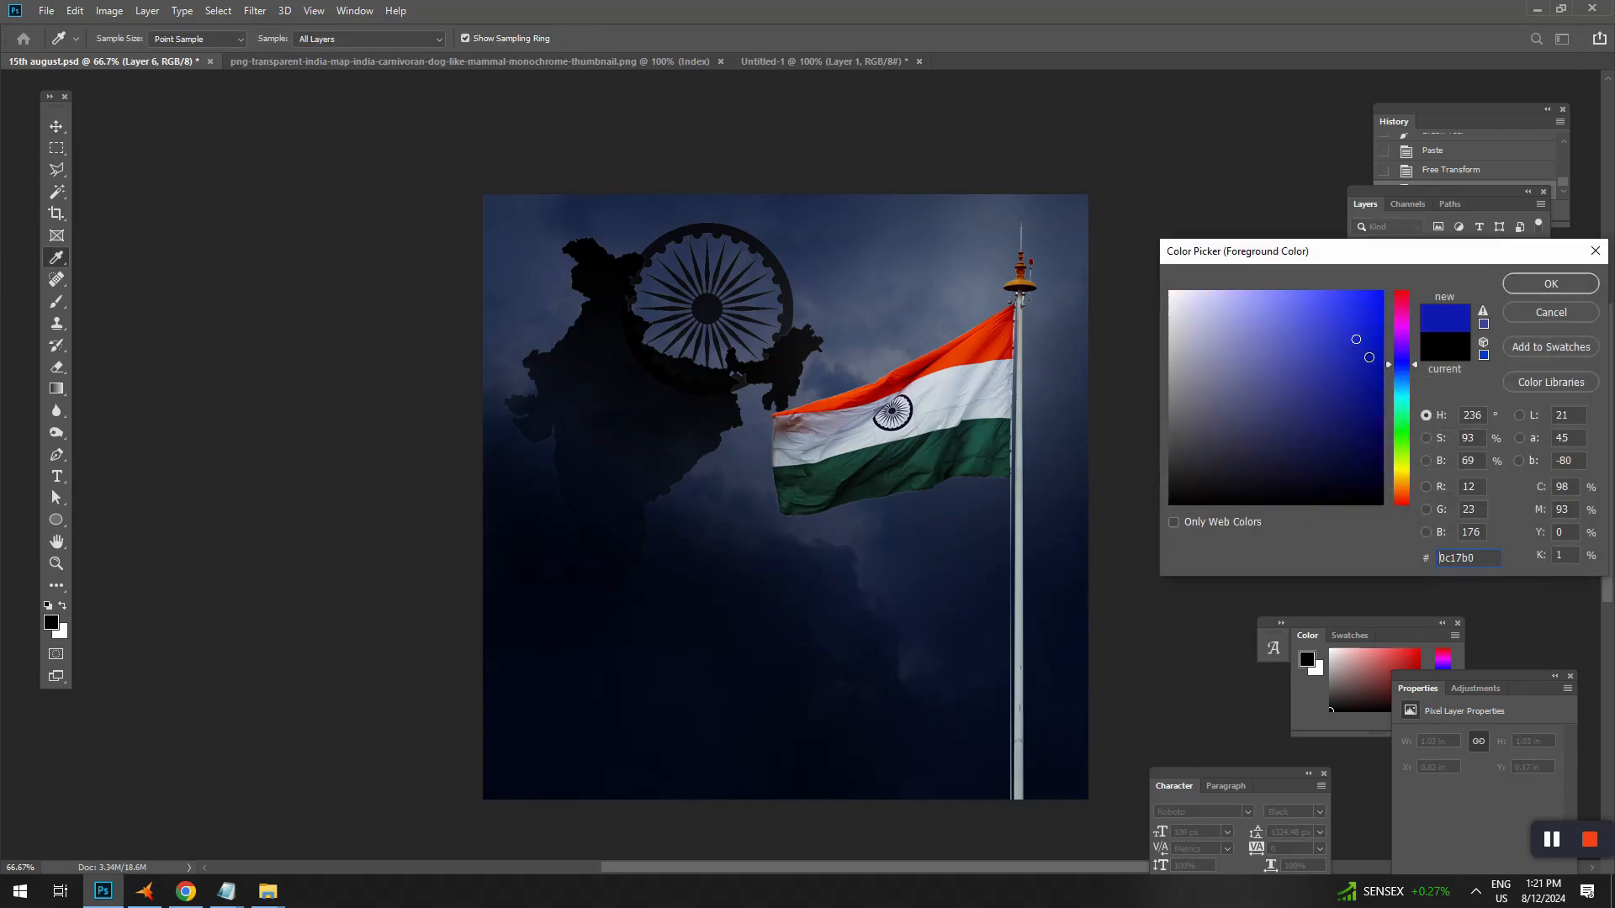
left_click(1367, 368)
left_click(1550, 283)
key("alt+shift+BackSpace")
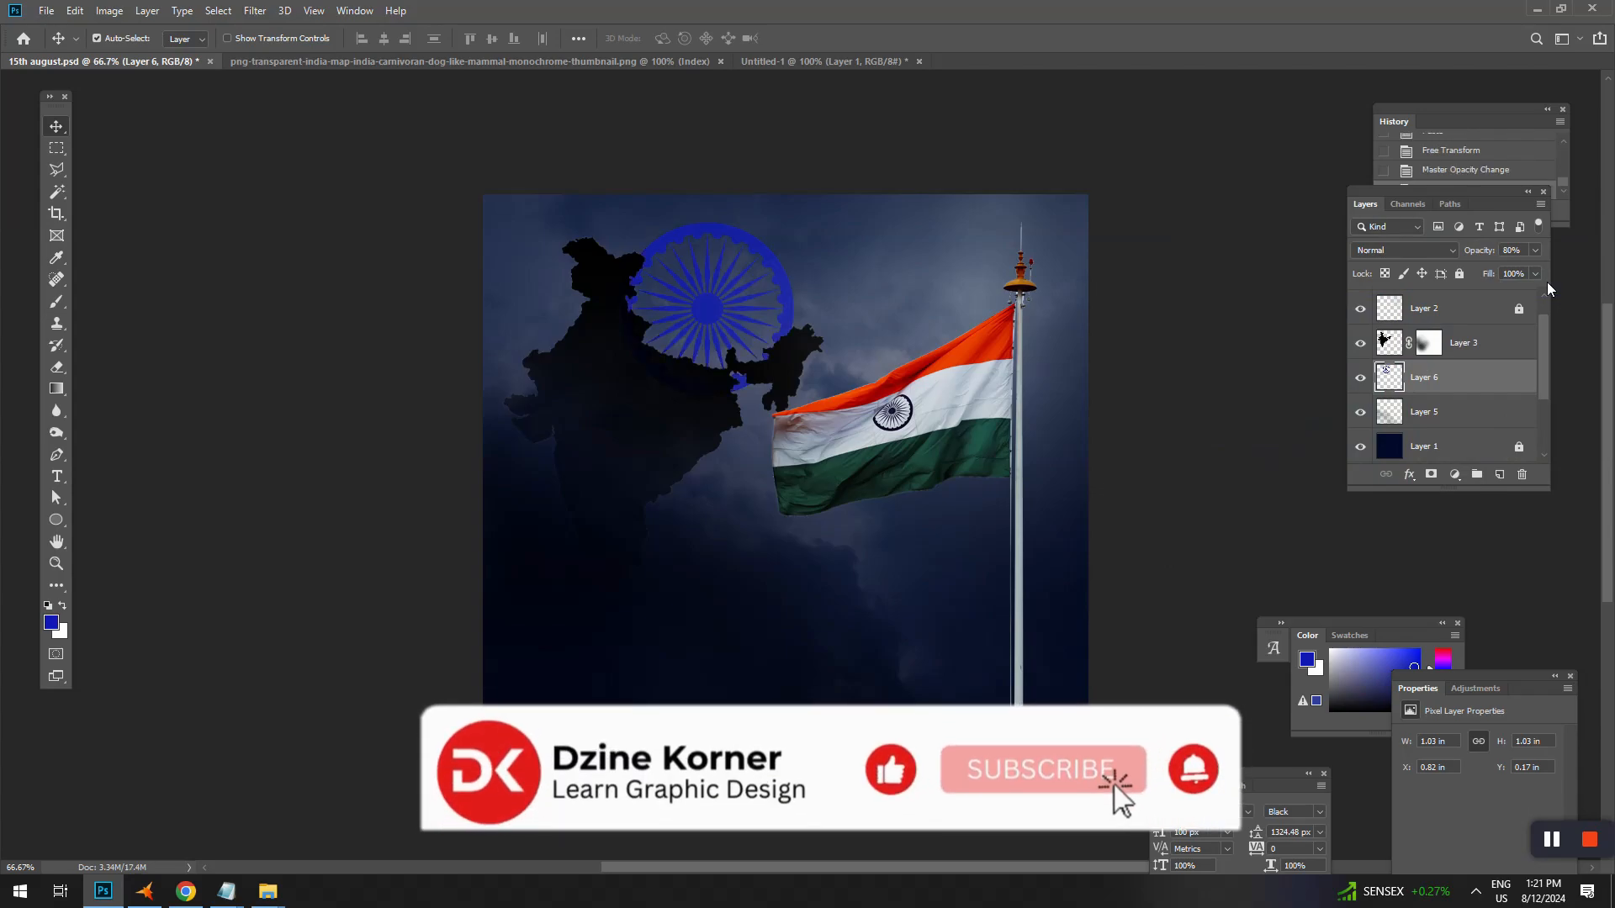
Darken the chakra with a legacy Brightness/Contrast adjustment at brightness -46 and save the document.
left_click(109, 10)
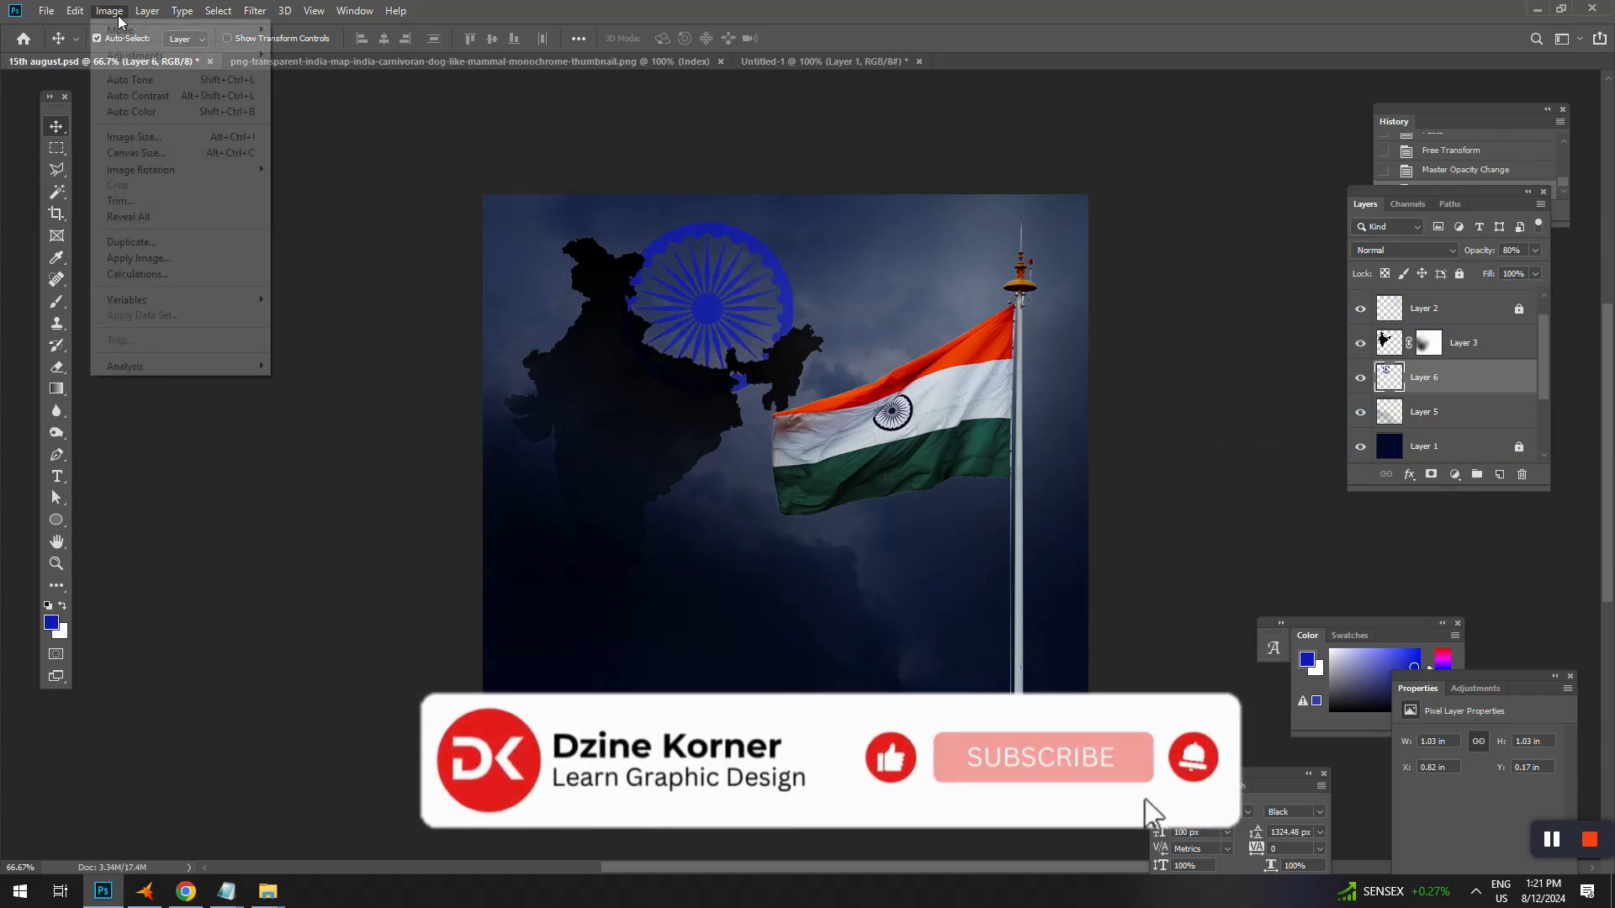
mouse_move(168, 55)
left_click(320, 54)
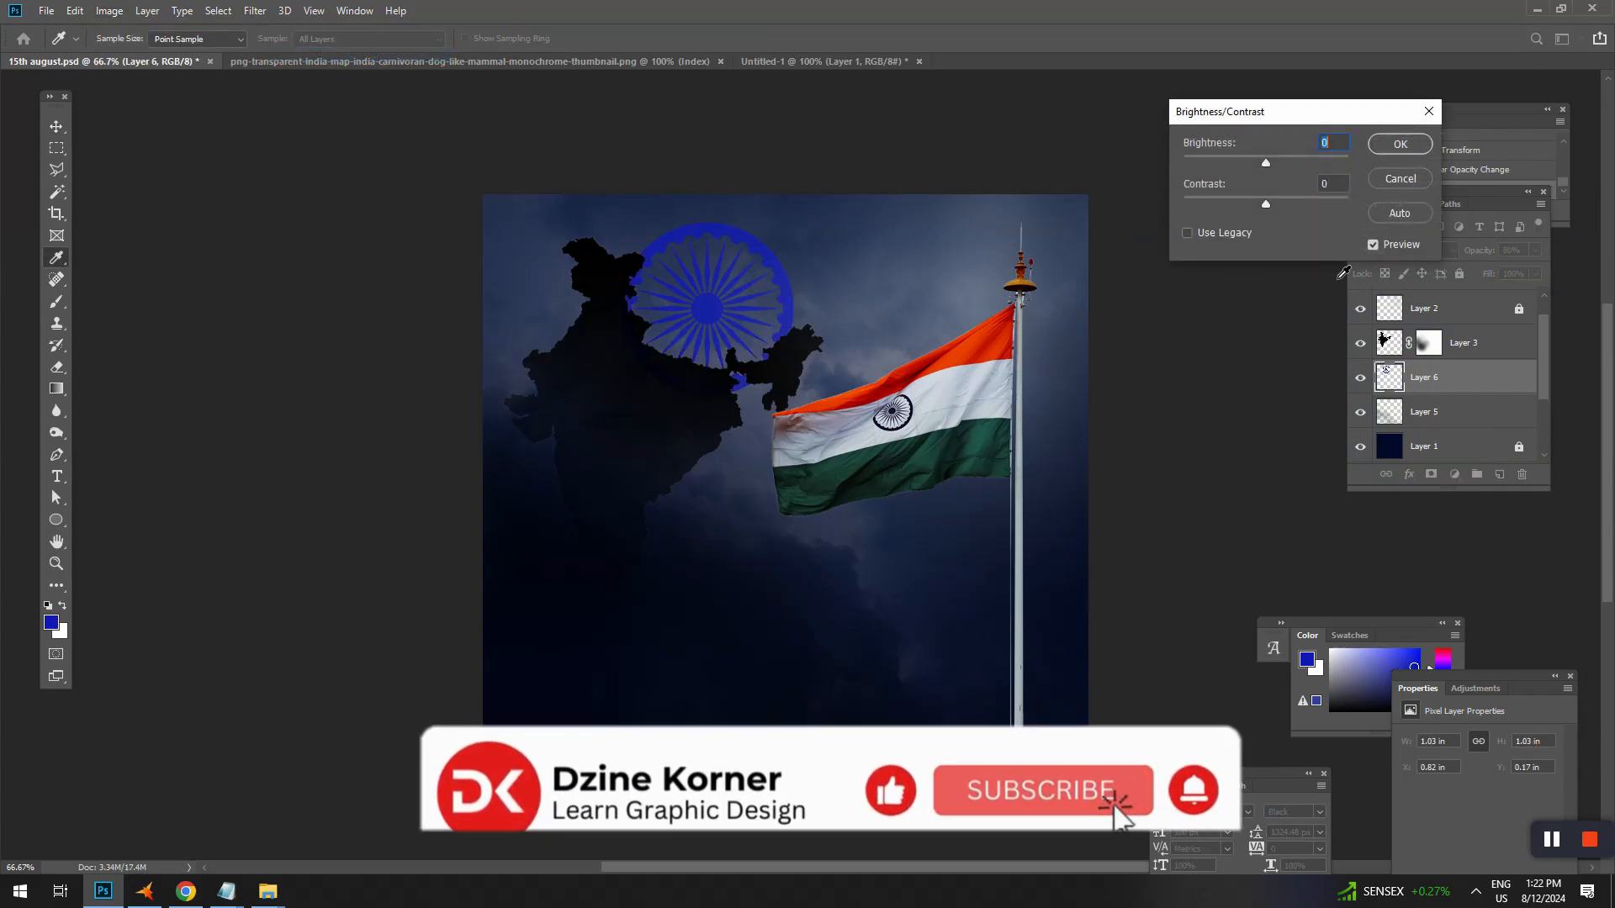
left_click(1250, 230)
left_click_drag(1265, 156, 1226, 158)
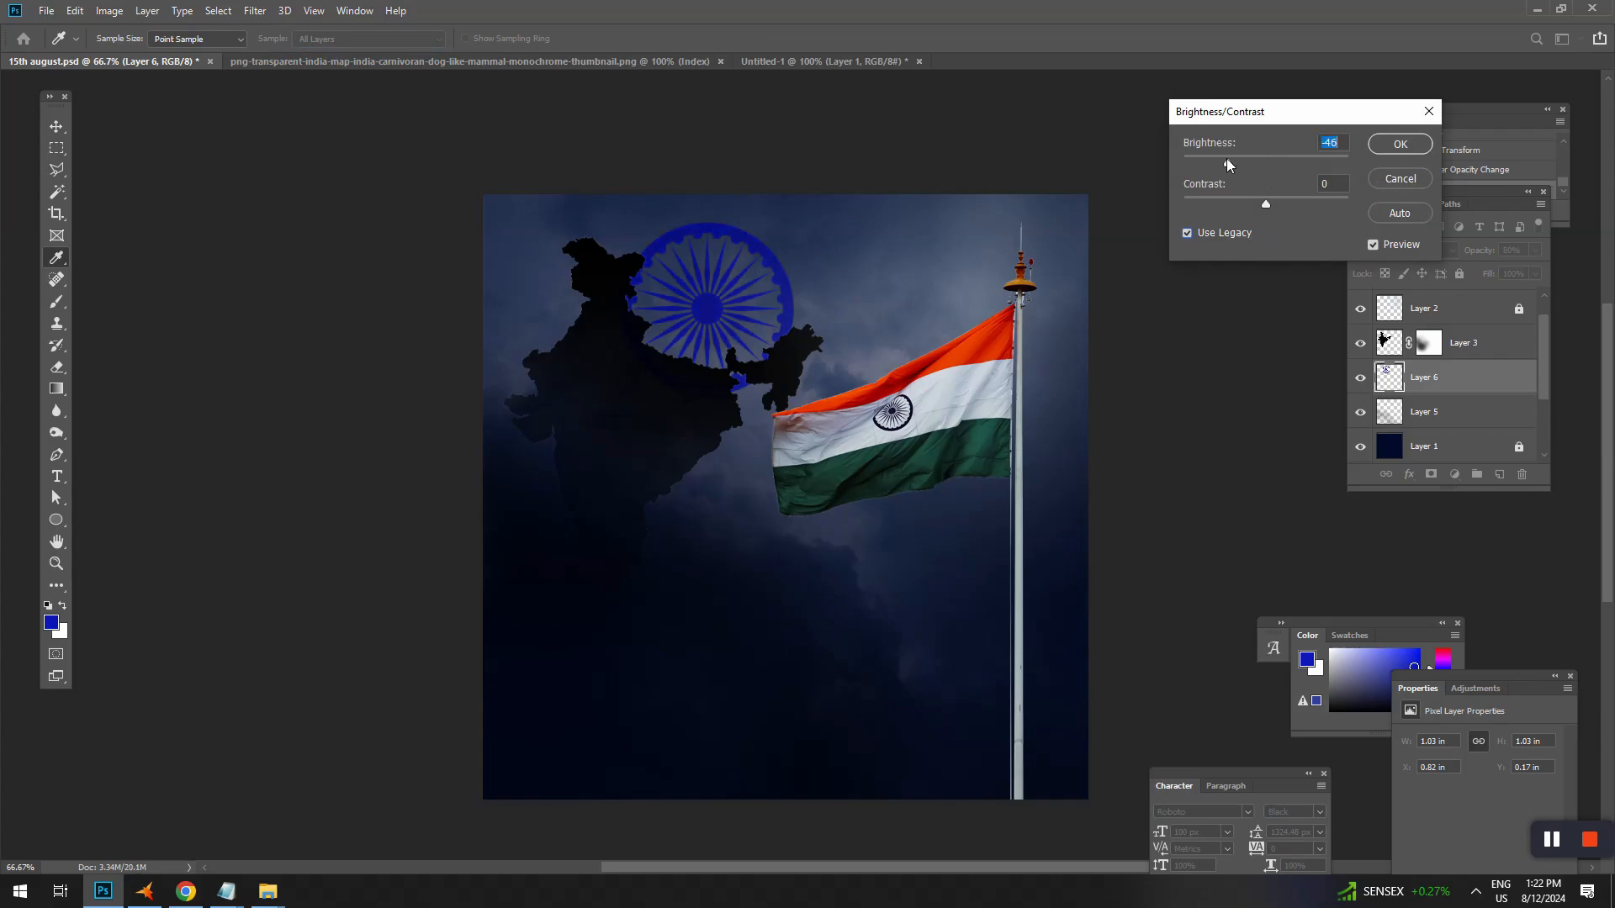
left_click(1396, 146)
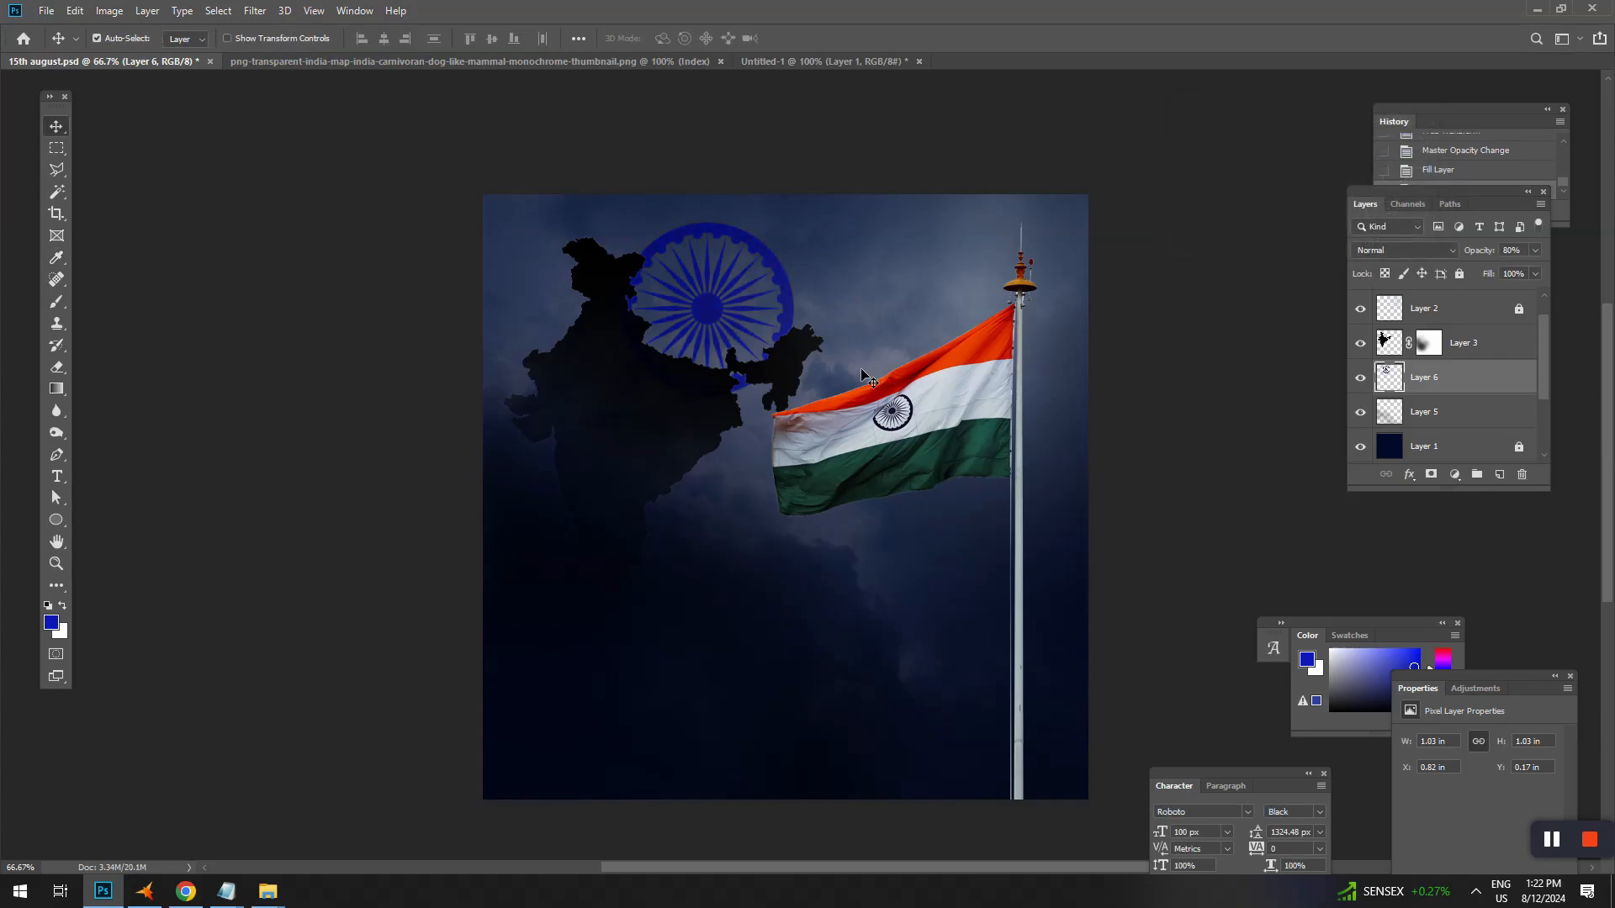
key("ctrl+s")
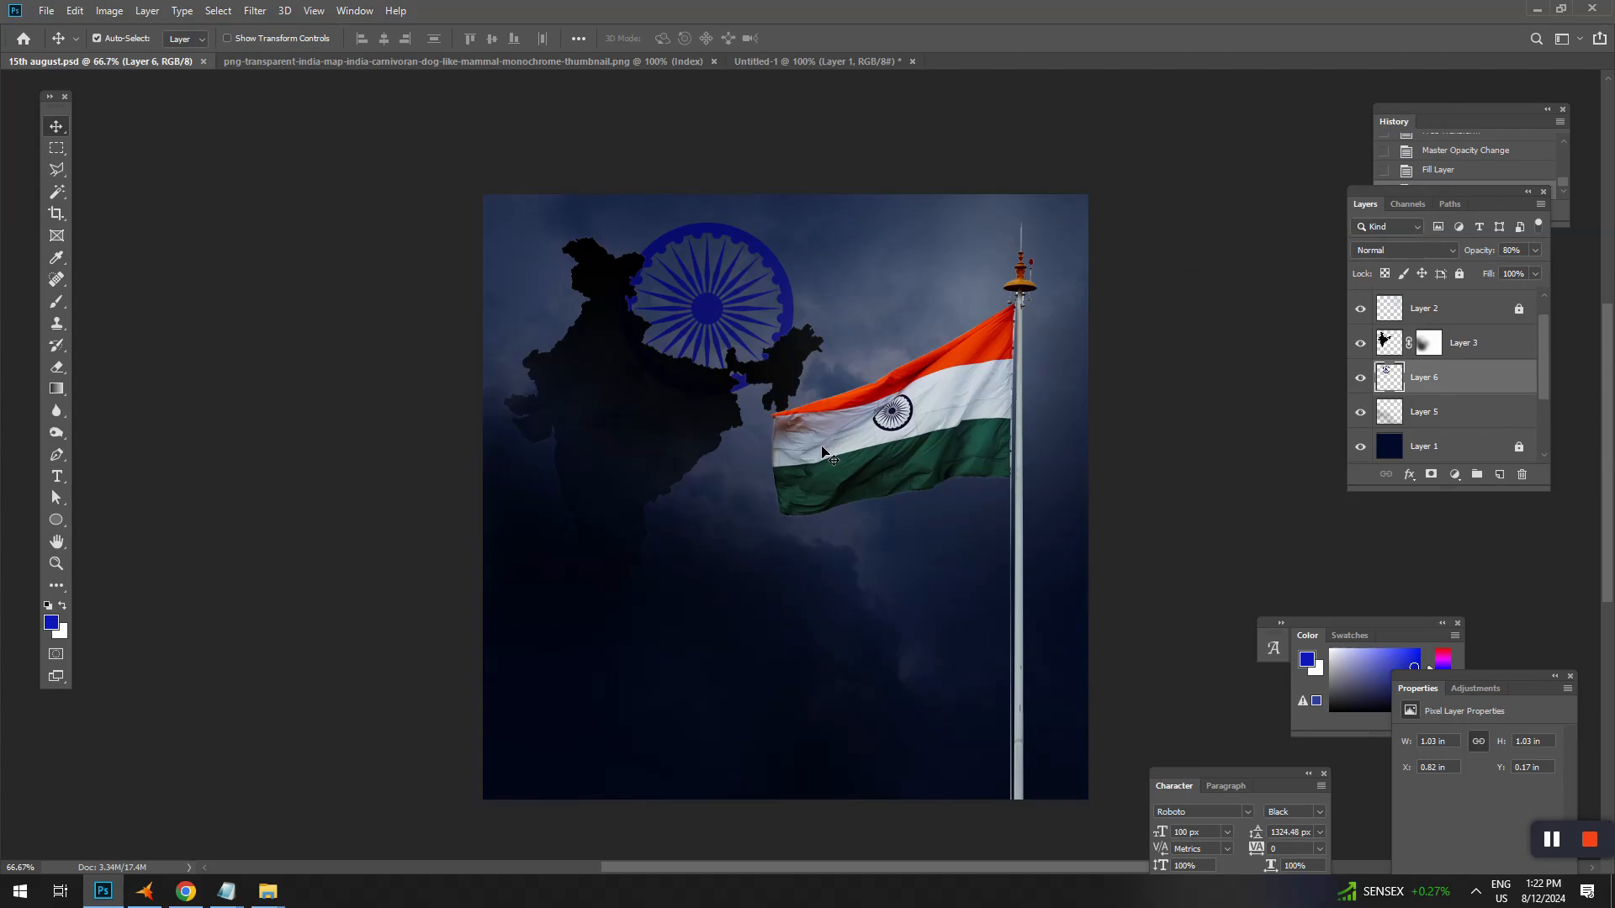
Enlarge the chakra to about 1.12 by 1.12 in, nudge it slightly upward behind the India map, and save the document.
key("ctrl+t")
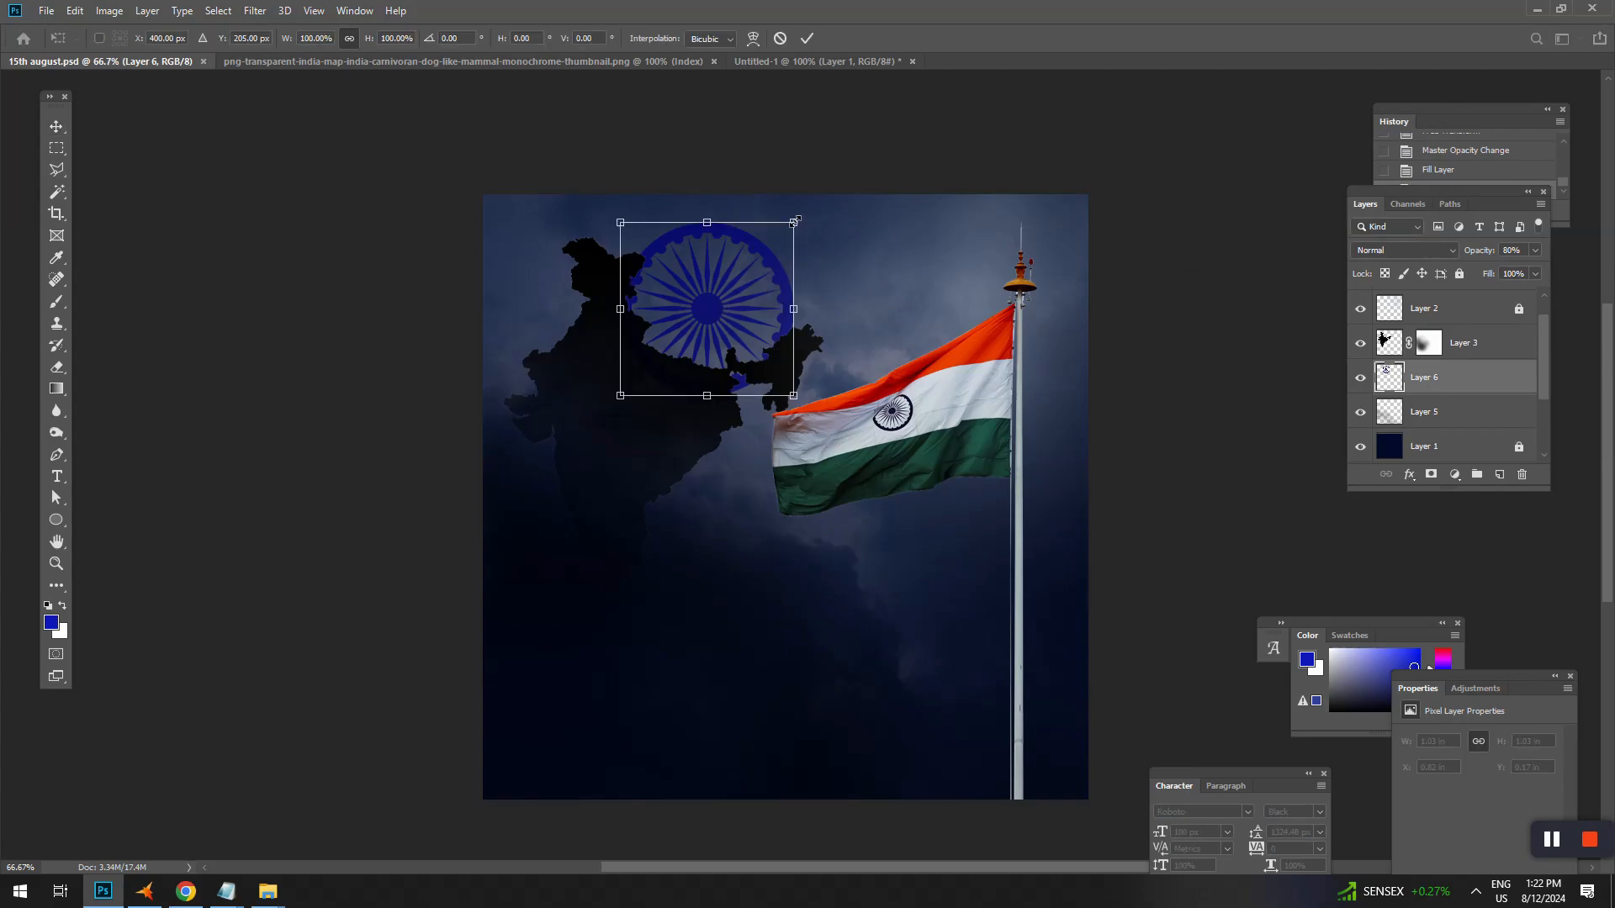
left_click_drag(795, 222, 761, 217)
key("Return")
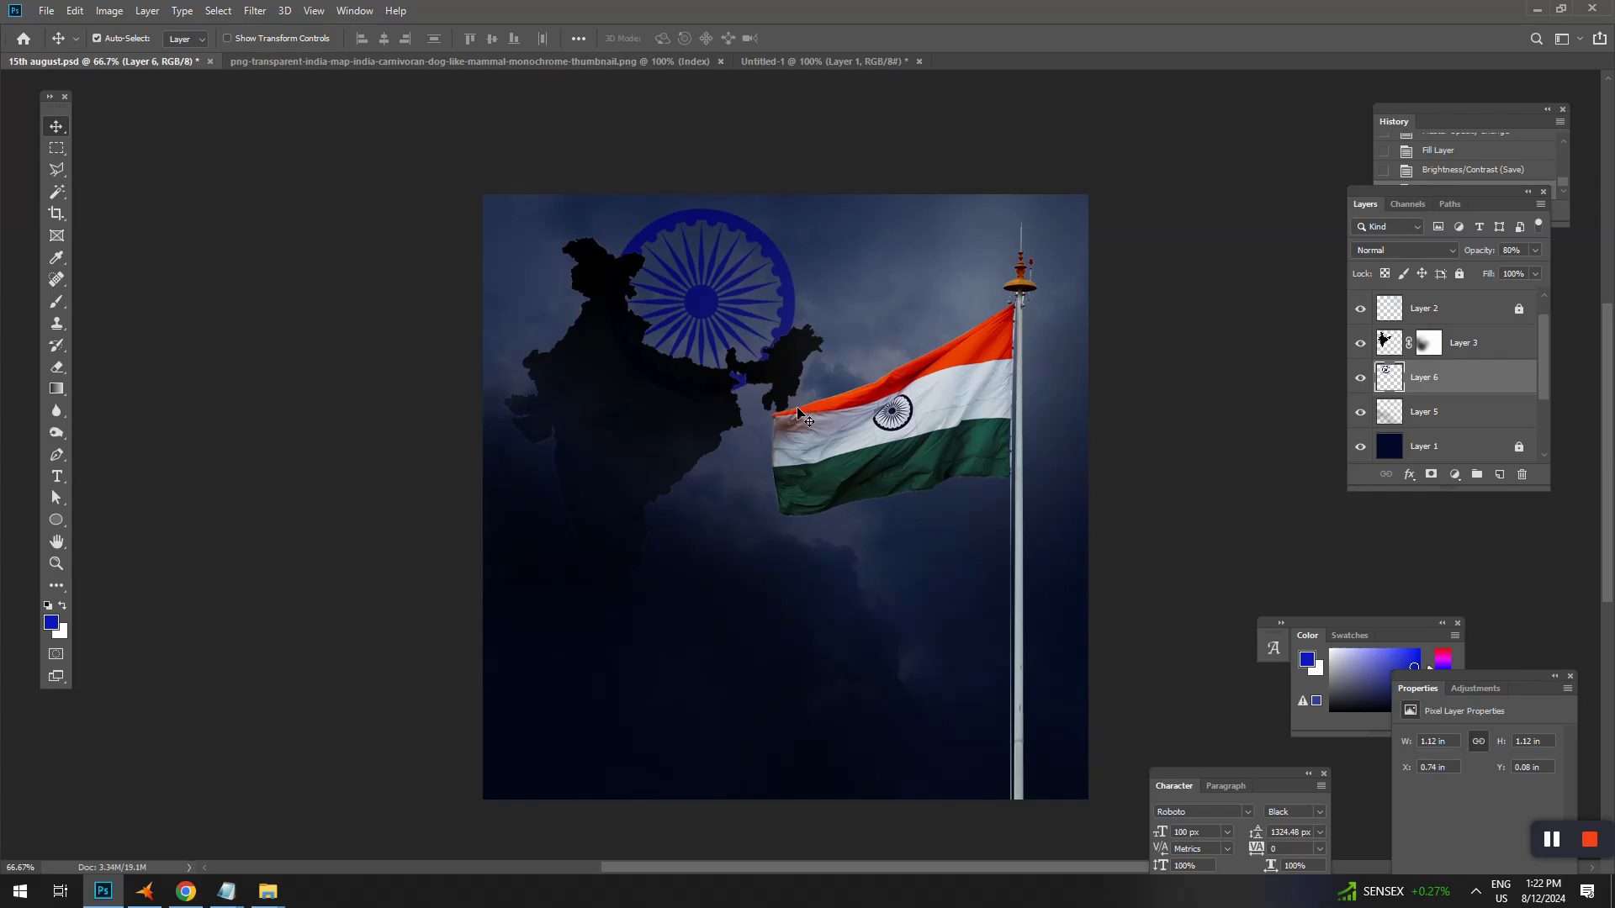
key("Up")
key("Up")
key("Up")
key("Up")
key("Up")
key("Up")
key("ctrl+s")
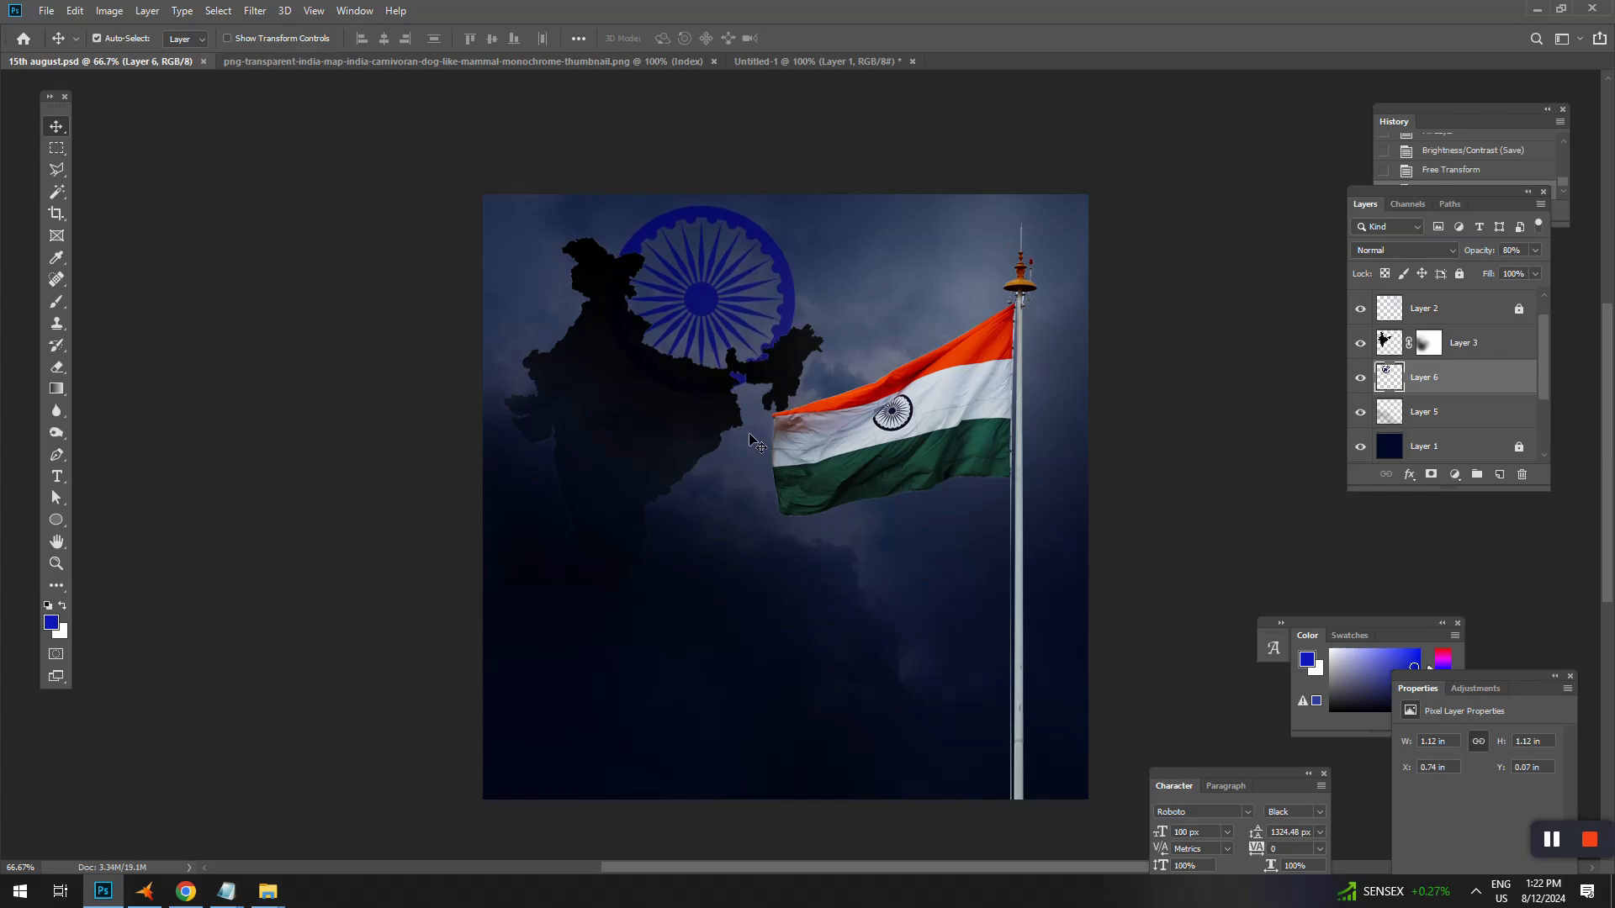
Switch to Notepad, copy the two slogan lines 'United we stand, strong we remain' and 'Celebrating freedom, honoring the brave', and return to the poster.
mouse_move(226, 890)
left_click(283, 843)
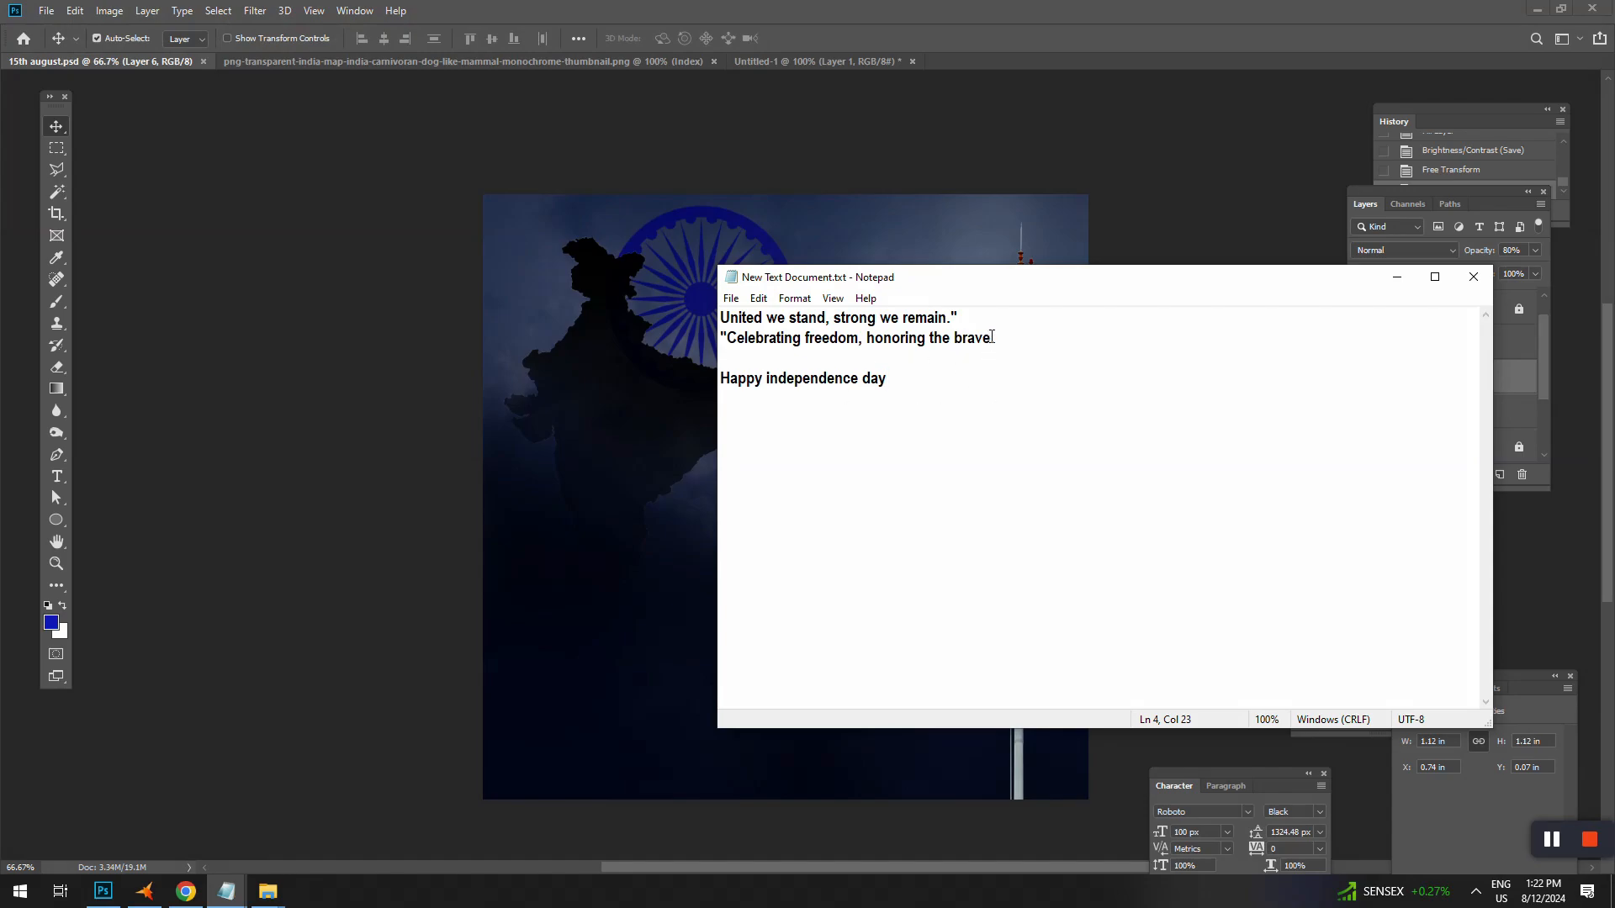
left_click_drag(999, 333, 723, 317)
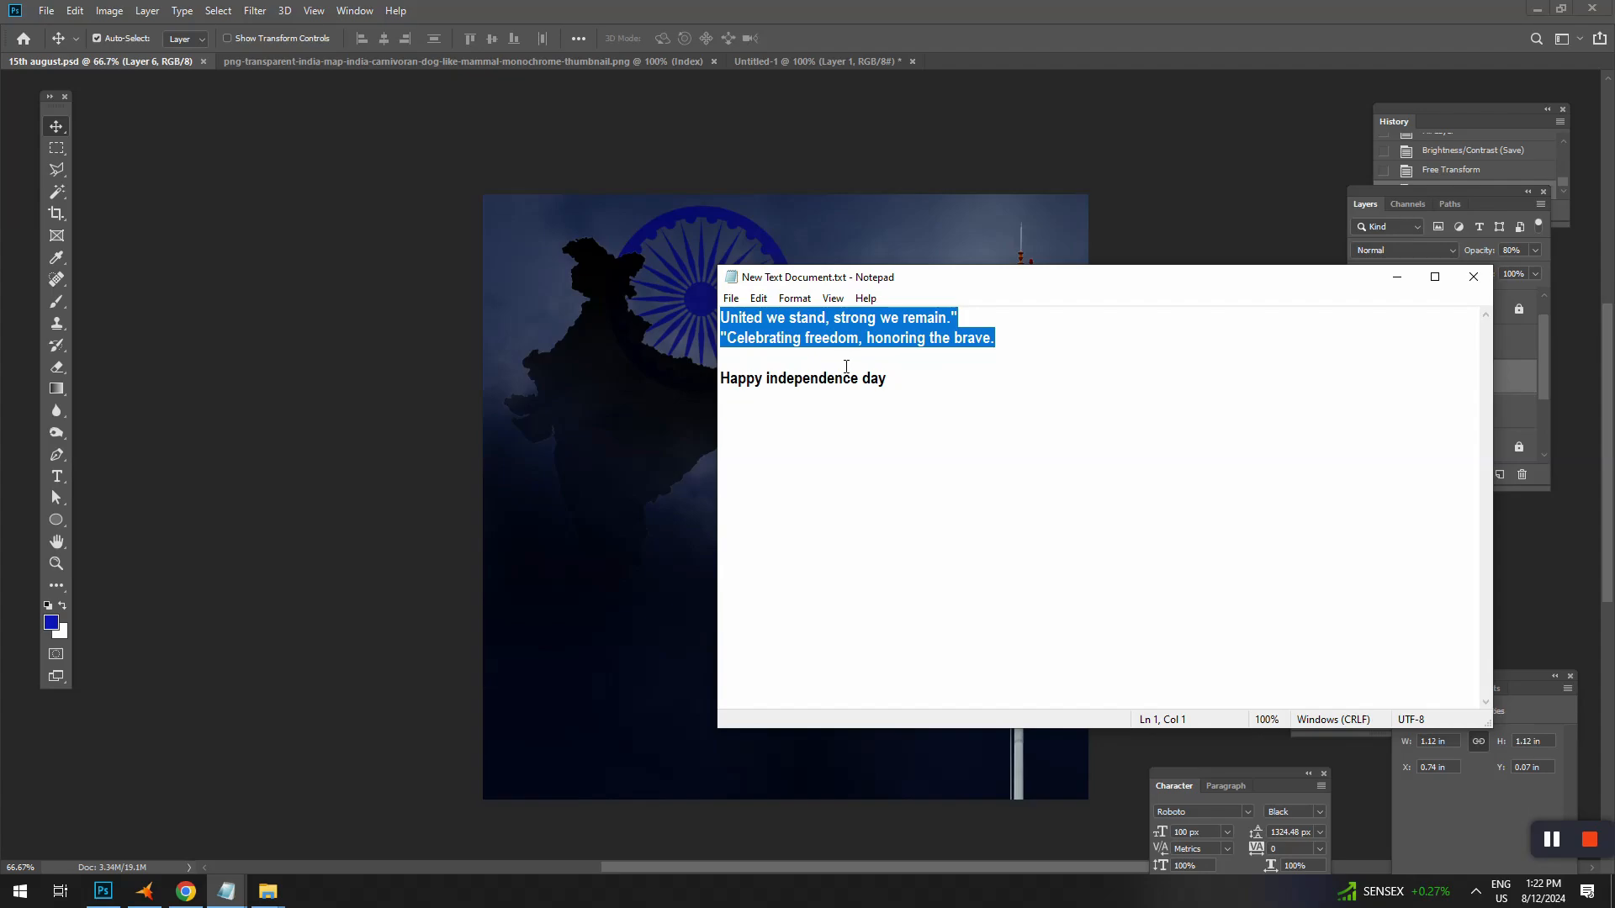
left_click(989, 84)
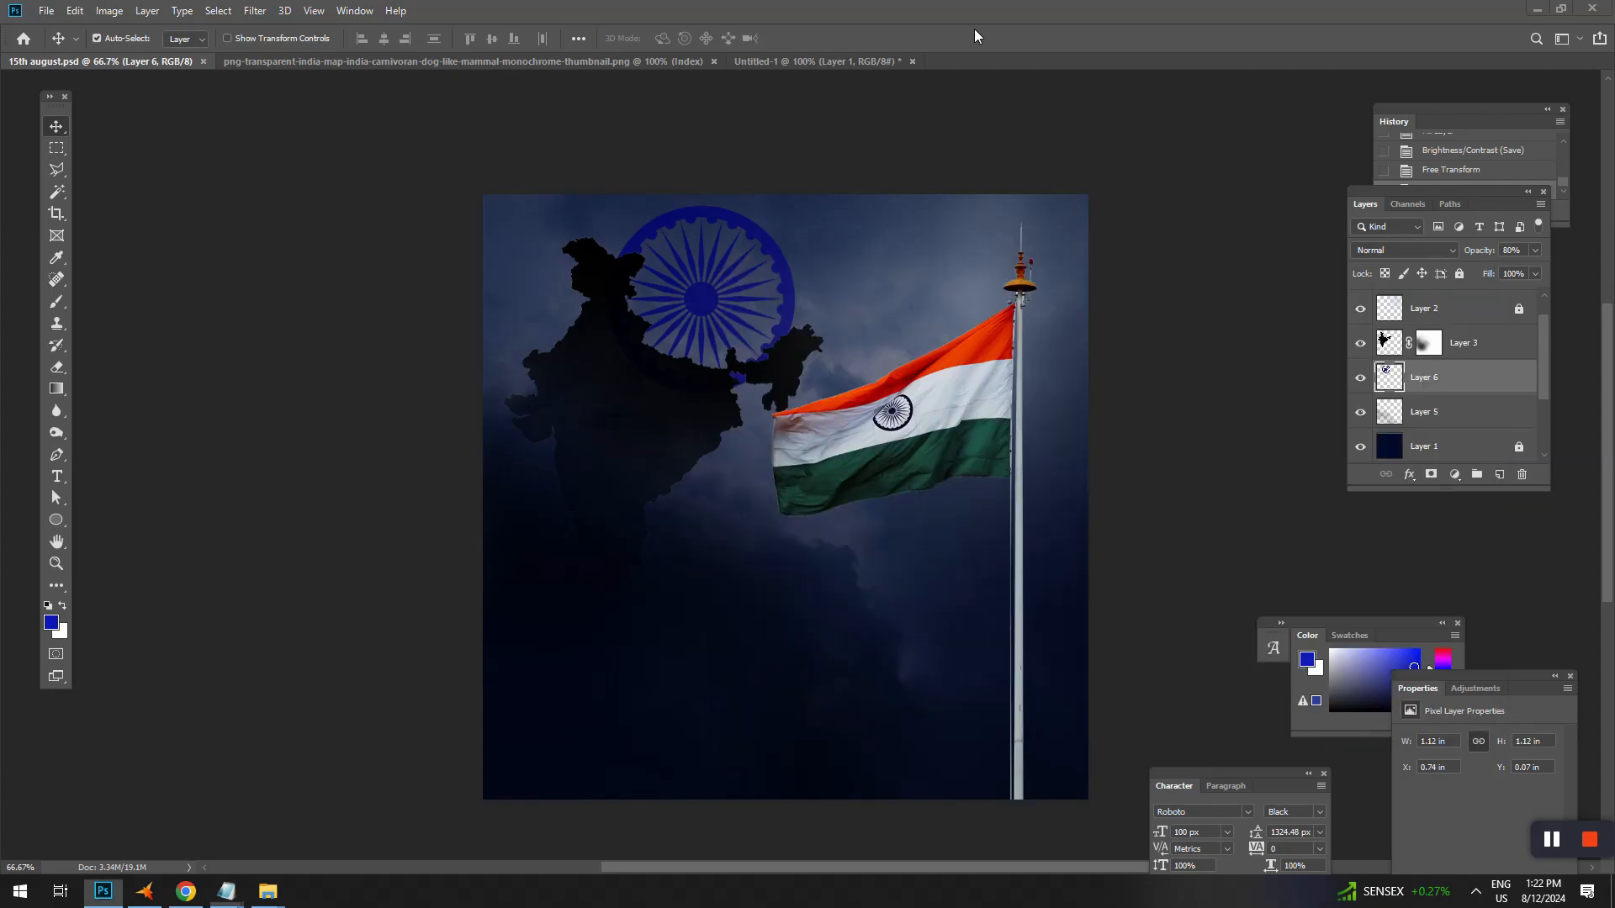
Set the text colour to #fafafa and paste the copied slogan as point text on the poster's lower part.
left_click(56, 476)
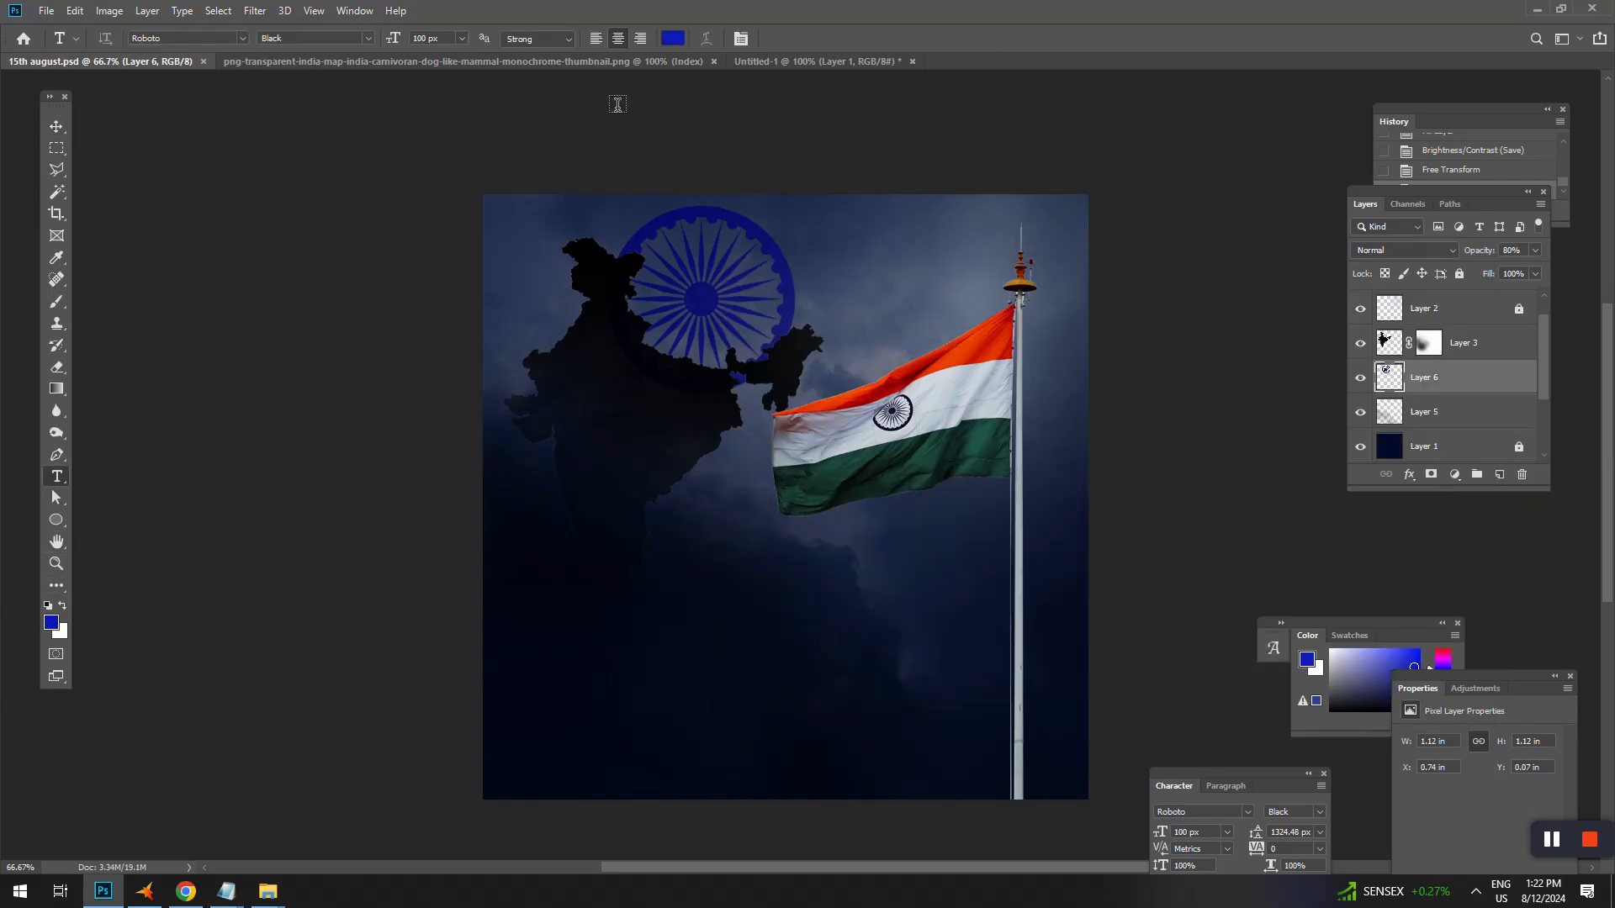
left_click(673, 38)
left_click(1169, 294)
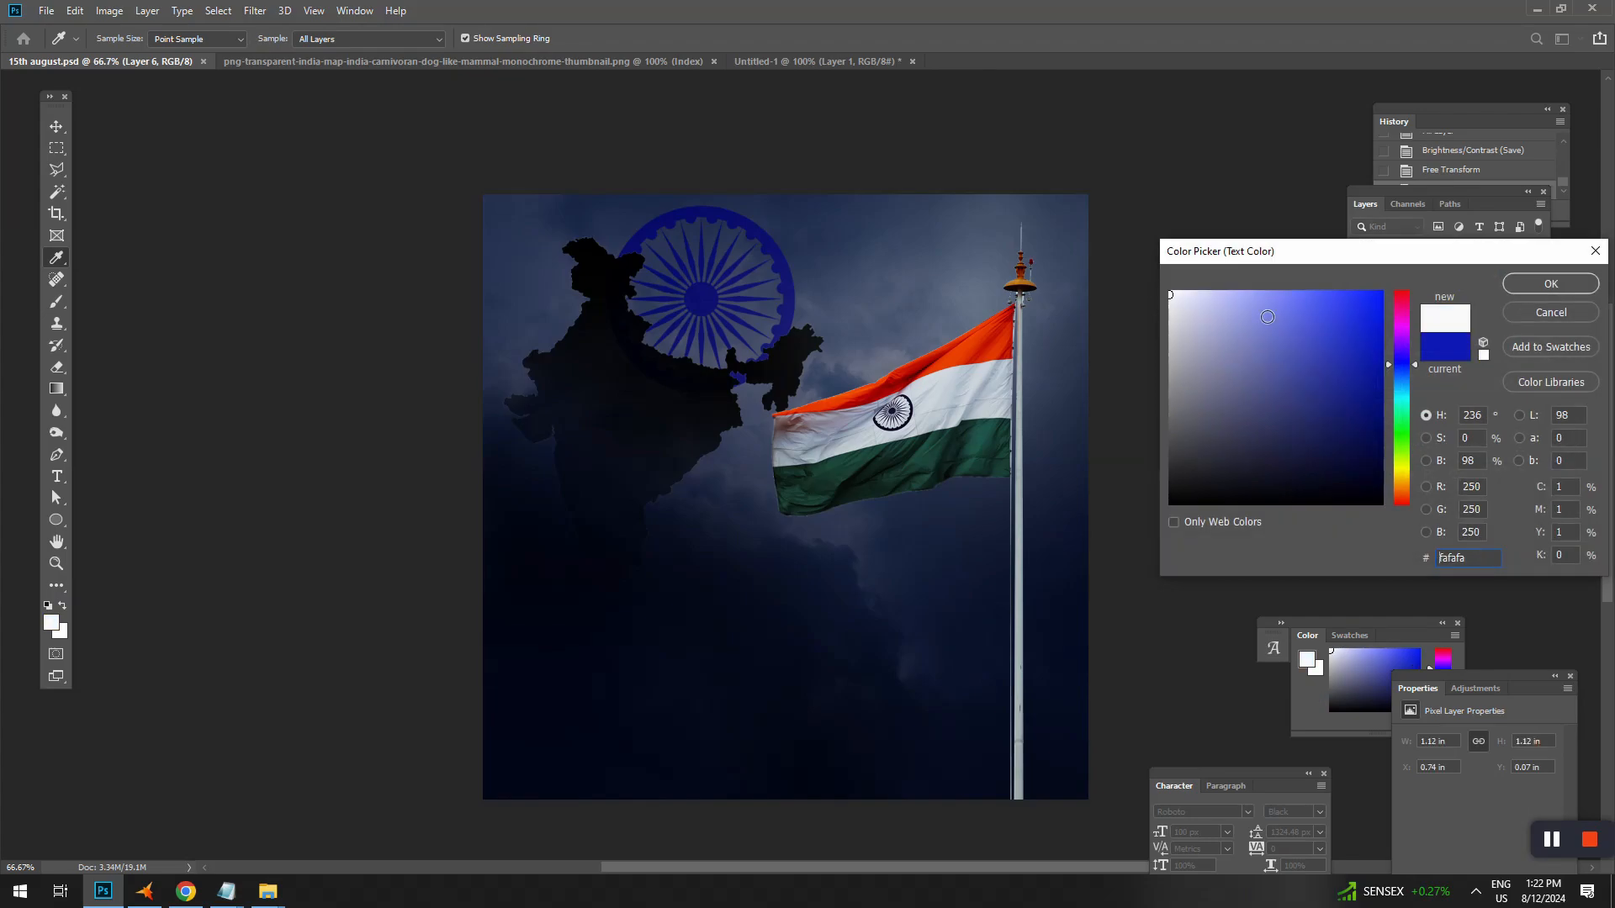
left_click(1532, 288)
left_click(588, 623)
type("ND, STRONG WE REMAIN")
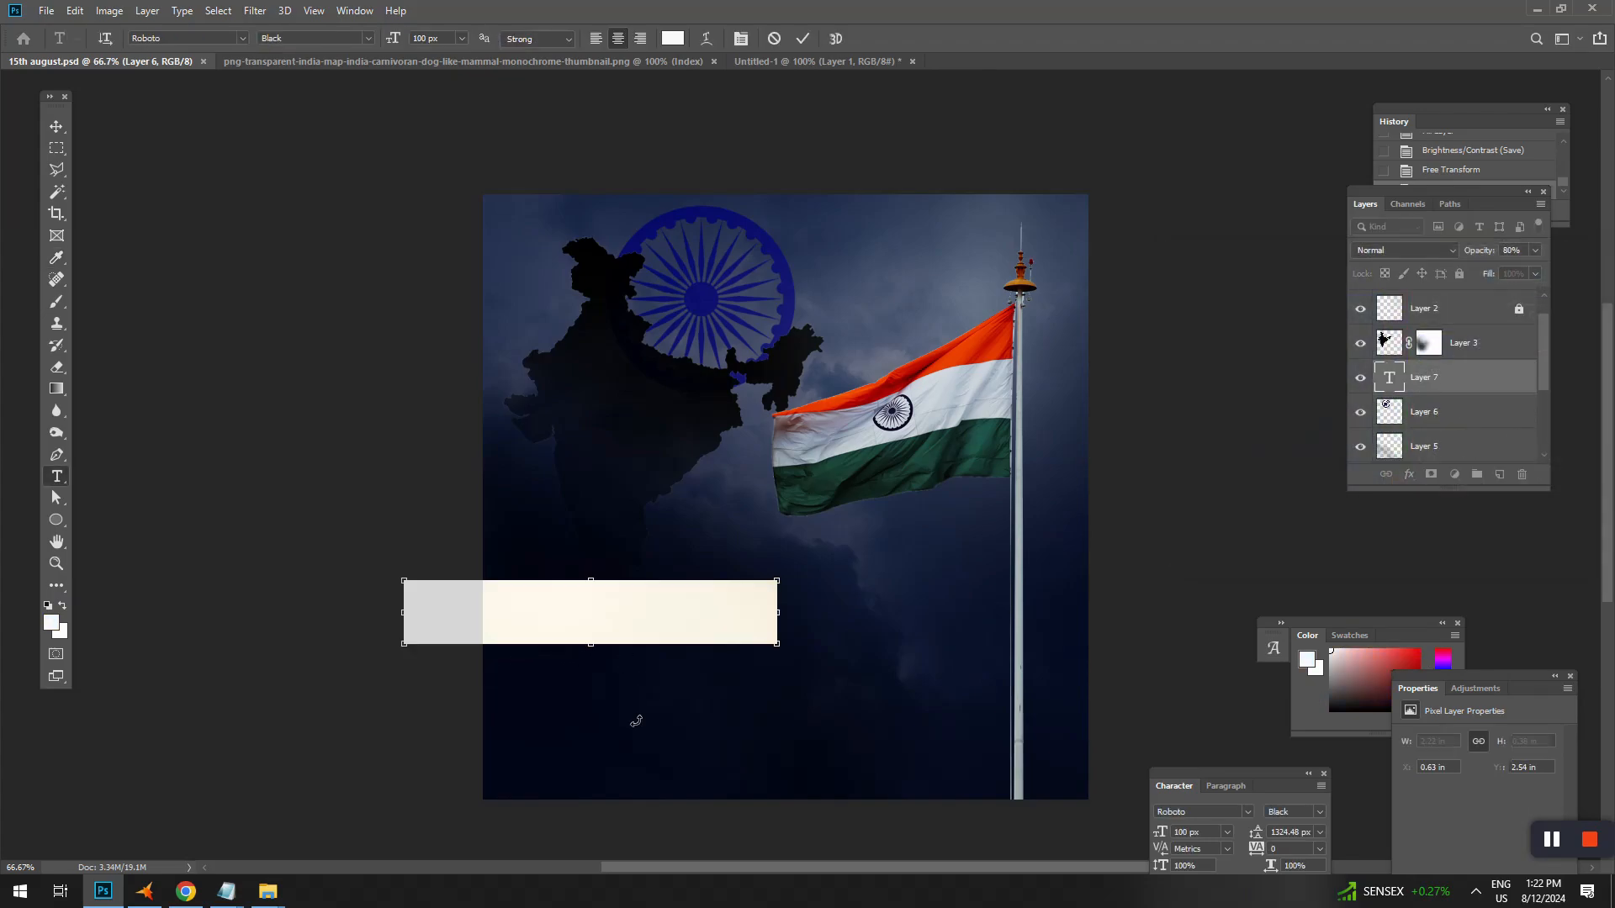
Set the slogan's leading to Auto and turn off All Caps for the whole text.
key("ctrl+a")
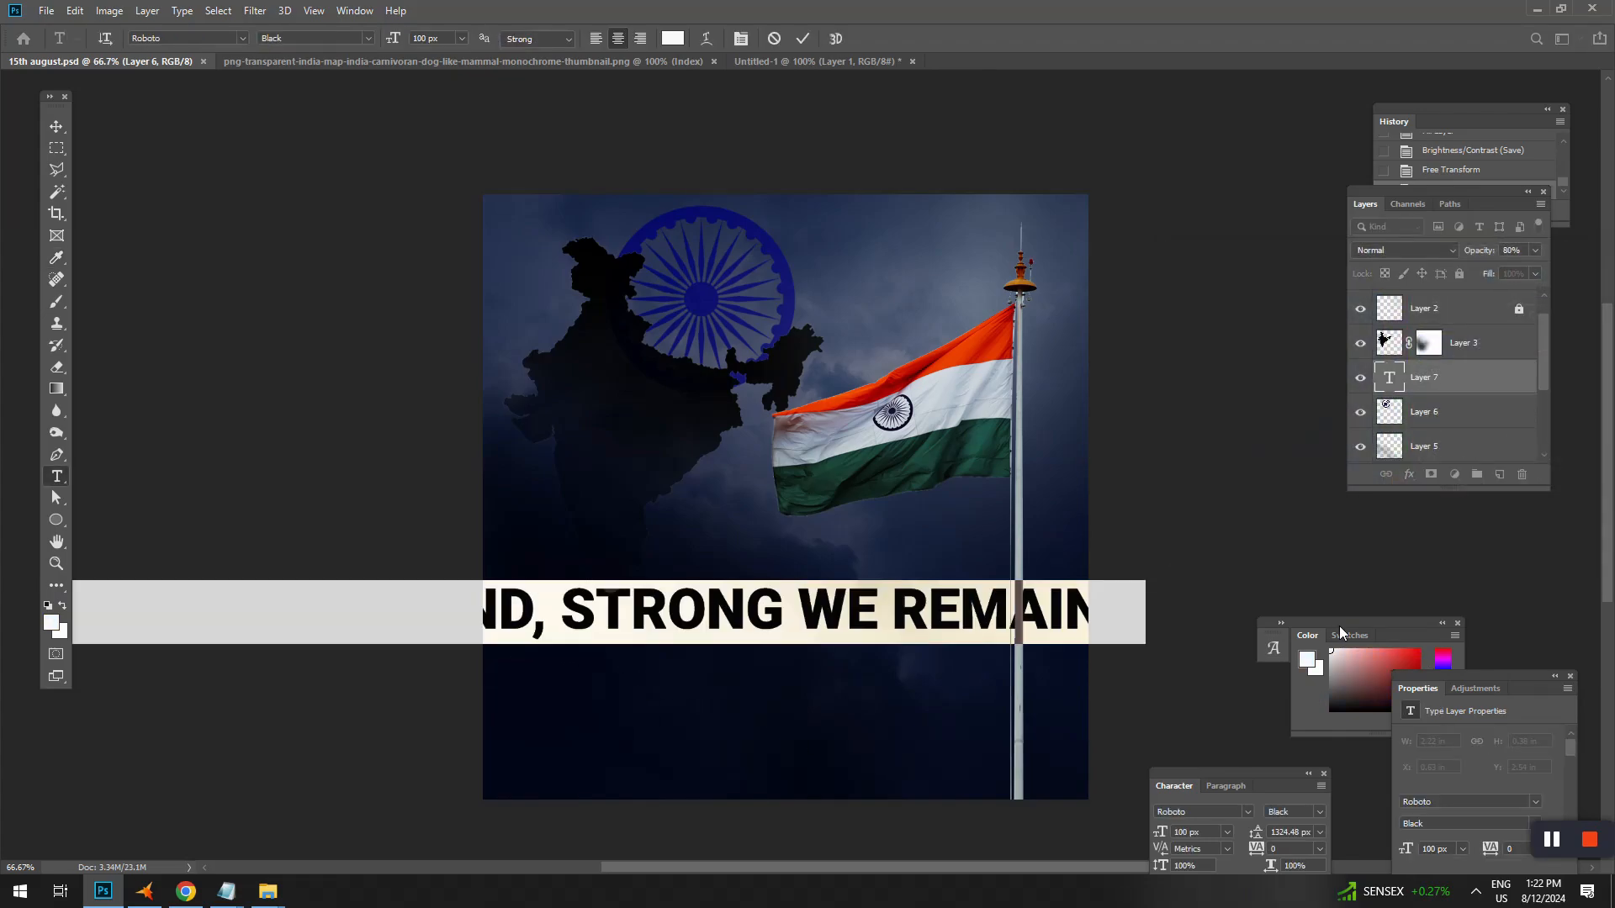
key("ctrl+t")
left_click_drag(1243, 779, 1216, 210)
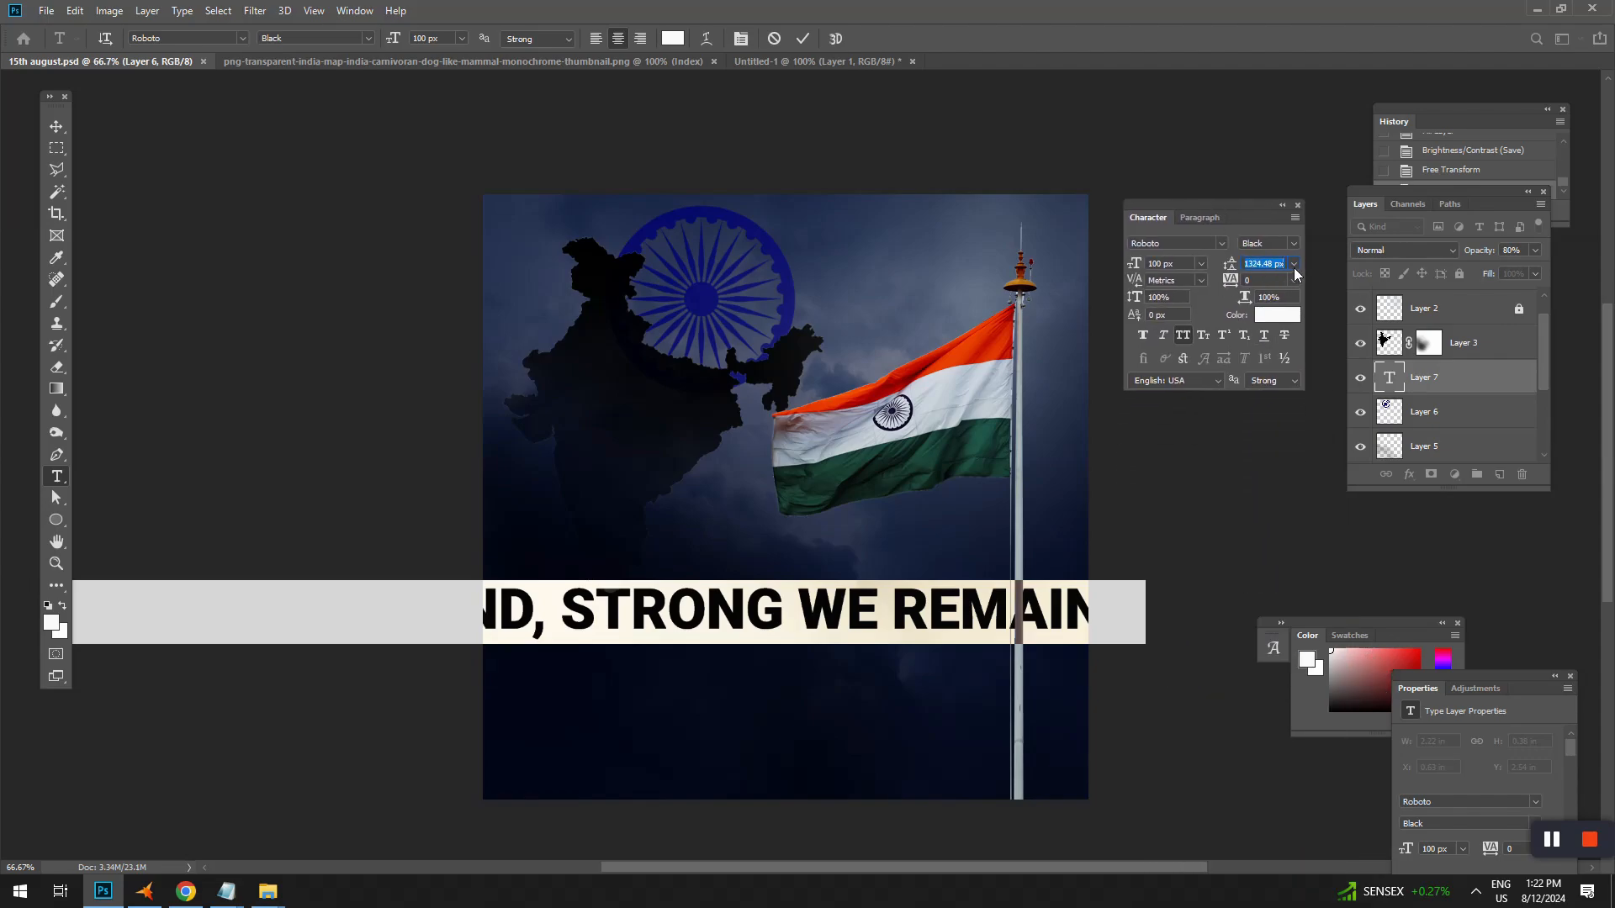
left_click(1295, 265)
left_click(1271, 296)
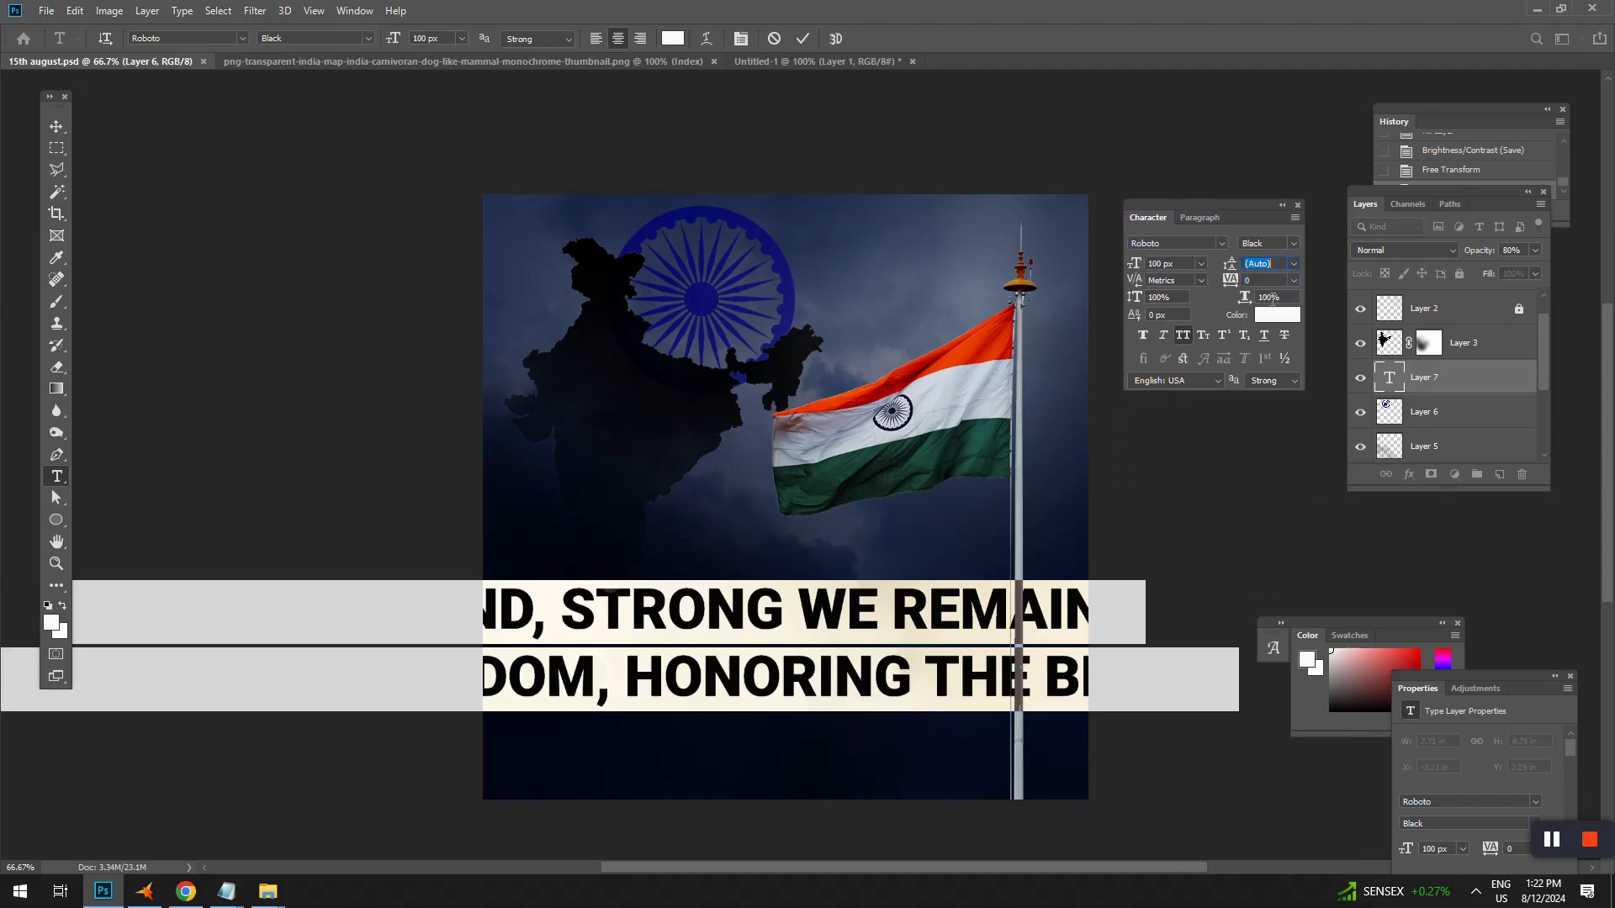
left_click(1183, 337)
left_click(50, 127)
Scale the slogan to about 35.38% and place it below the India map, between the poster's left edge and the flagpole.
key("ctrl+t")
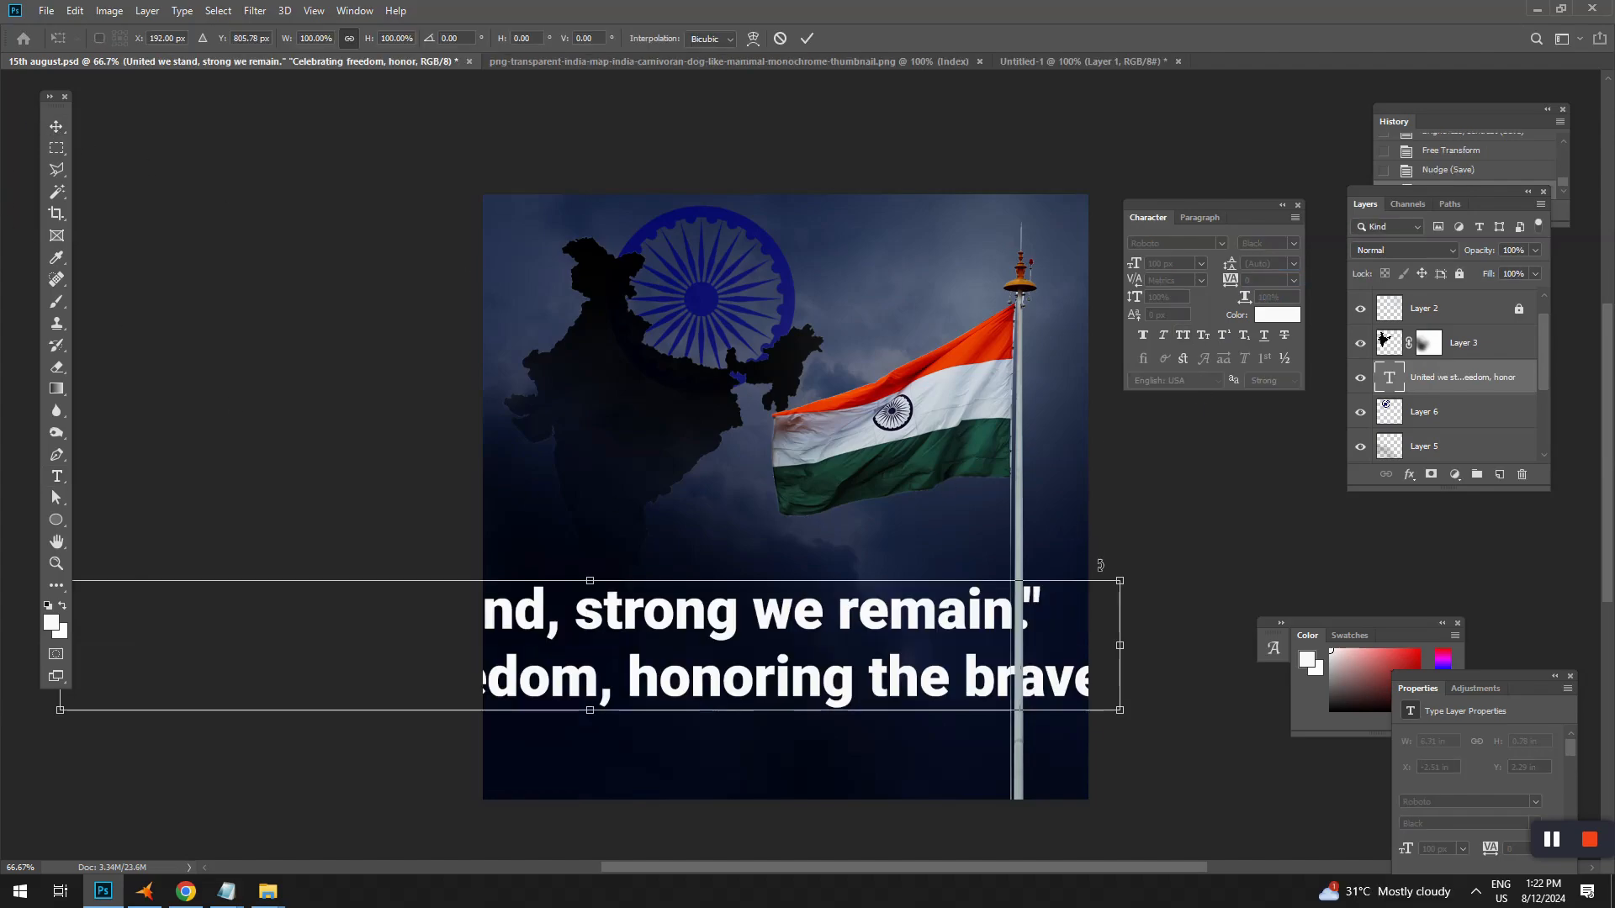
left_click_drag(1123, 581, 435, 665)
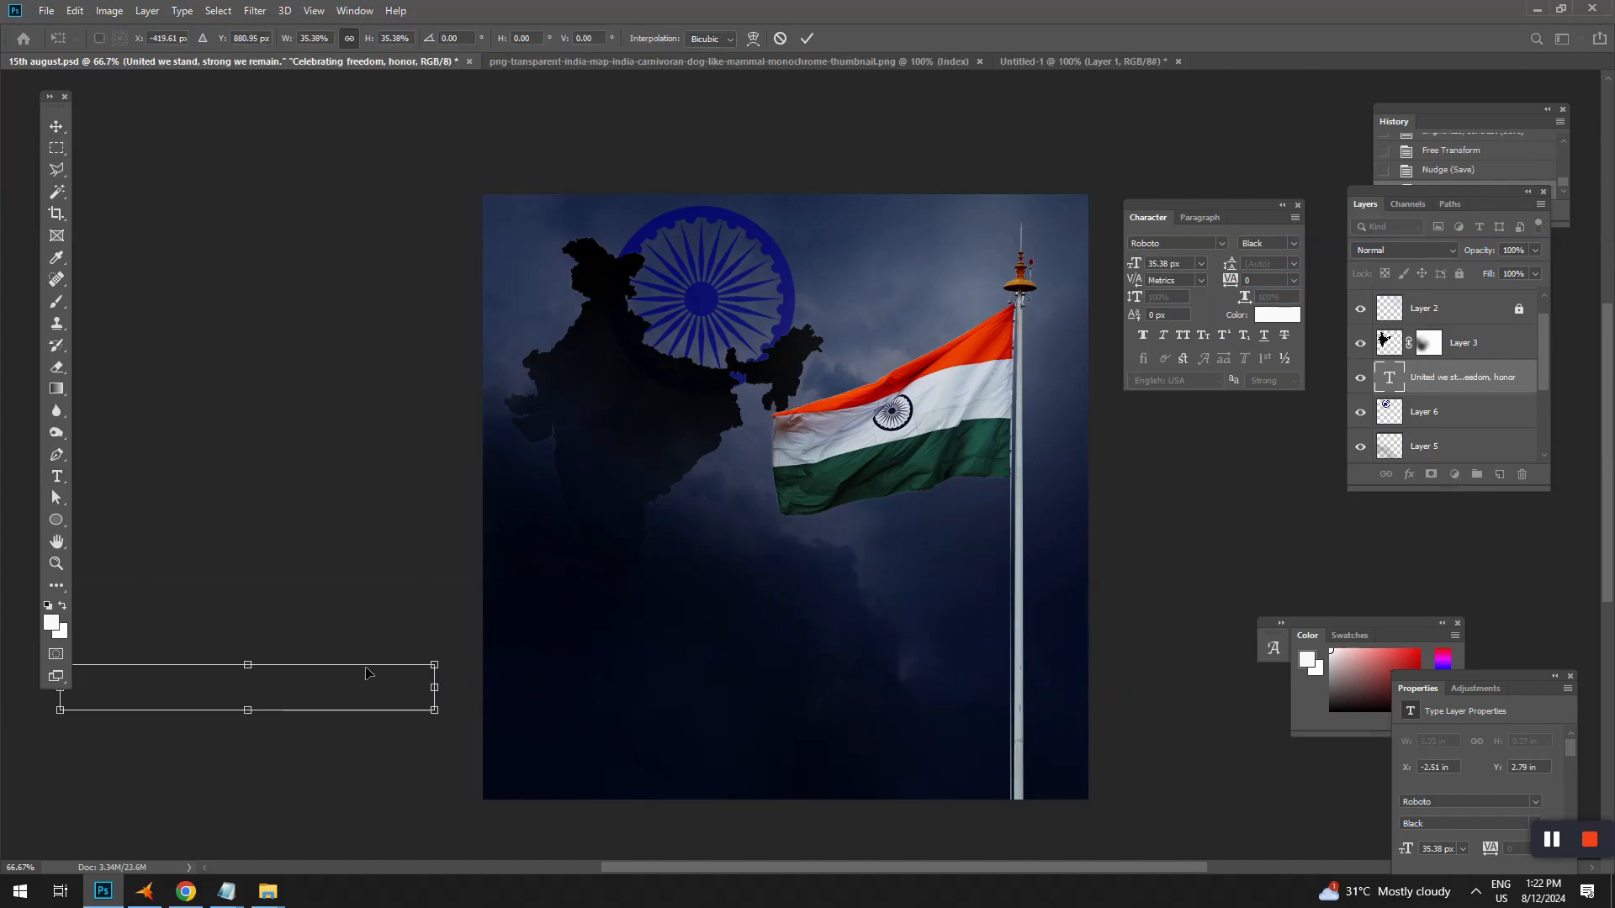
left_click_drag(333, 688, 807, 636)
key("Return")
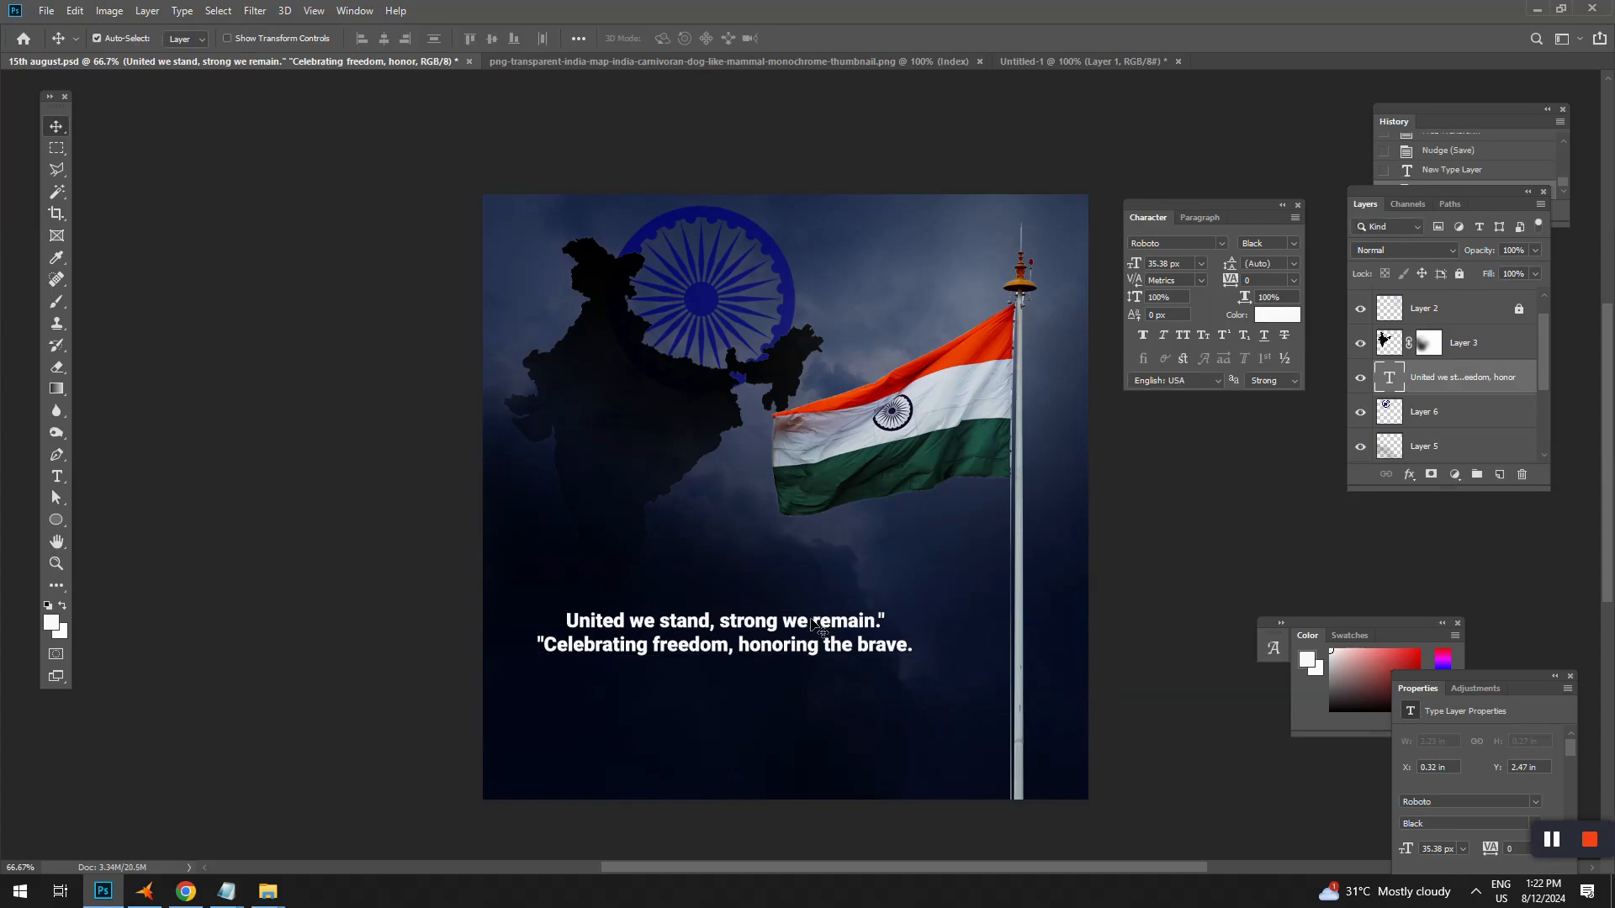
left_click_drag(813, 620, 811, 623)
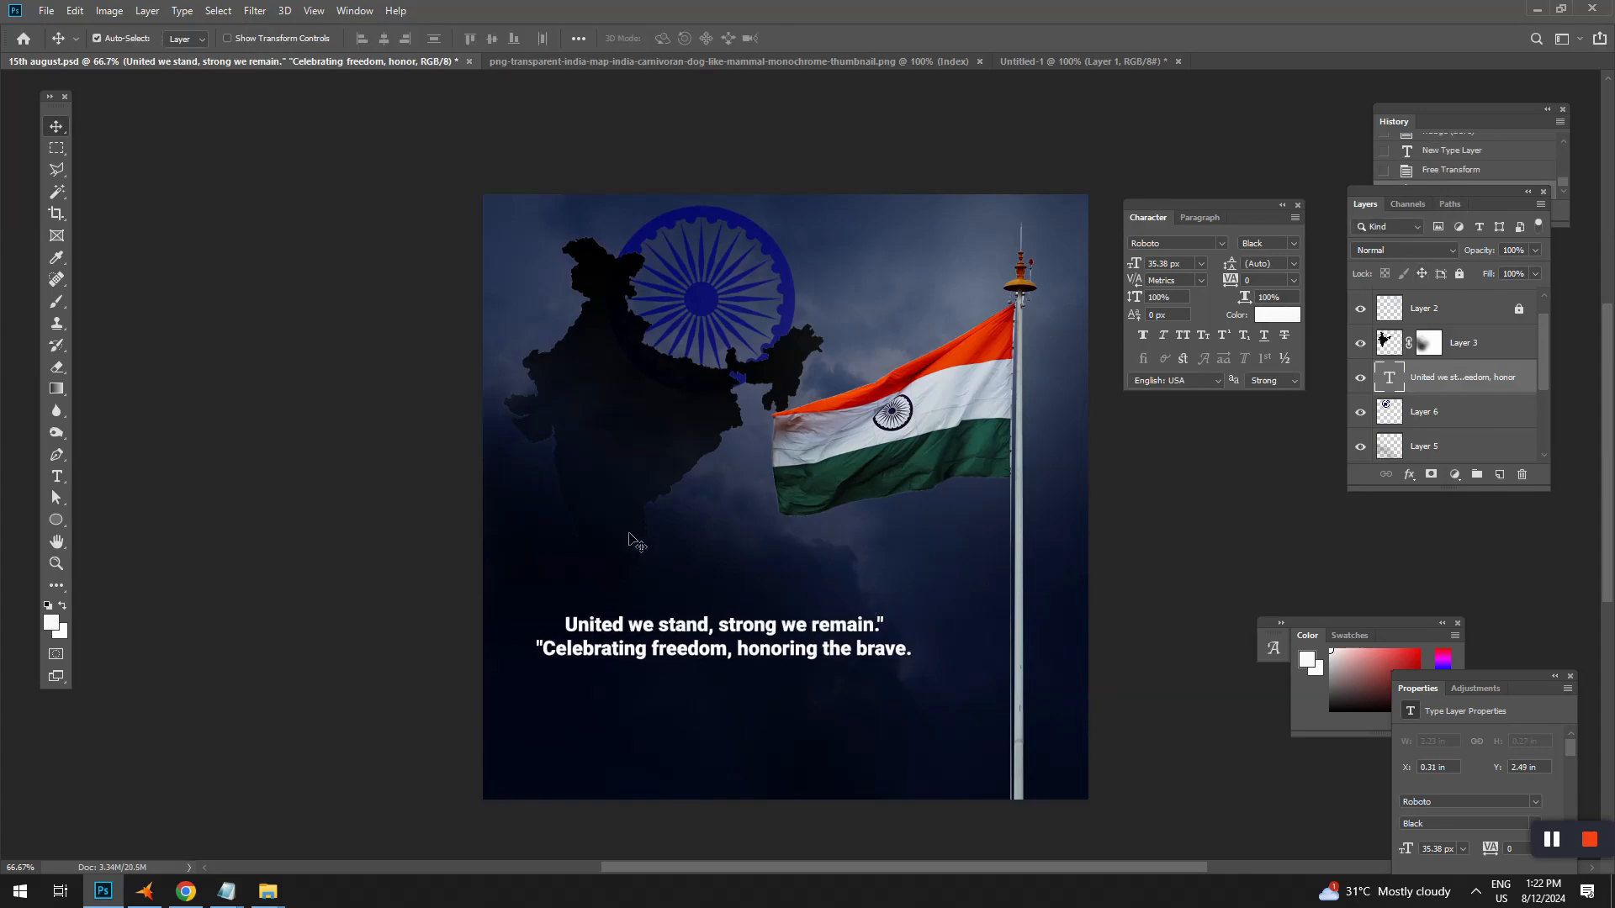
Left-align both slogan lines and move the text back to the area left of the flagpole.
key("t")
left_click(655, 627)
key("ctrl+a")
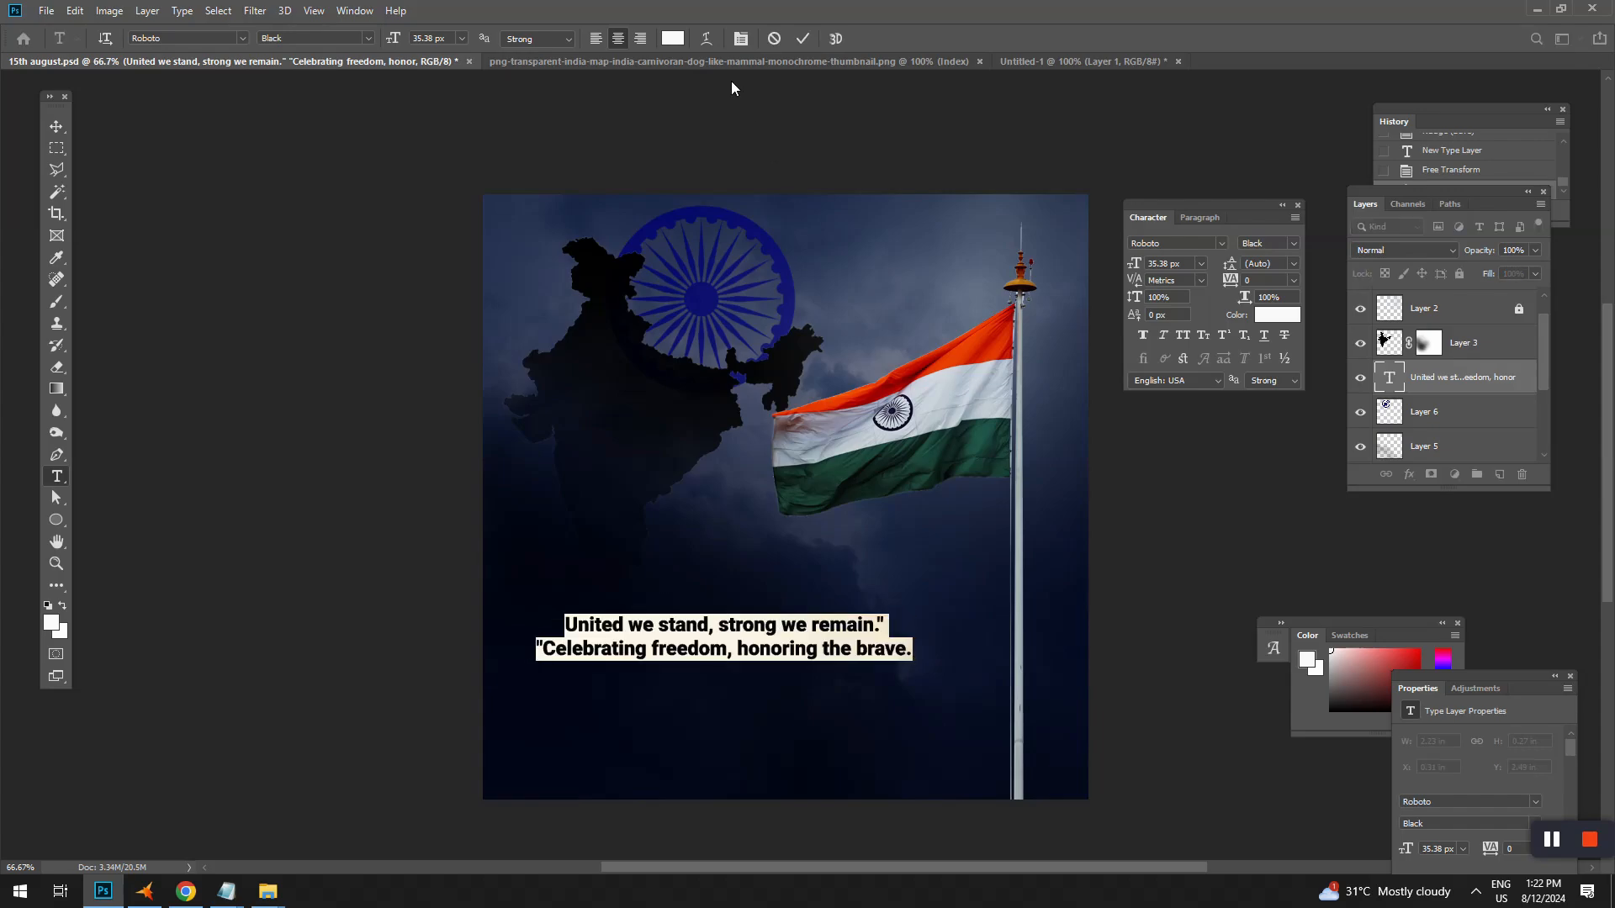
left_click(596, 39)
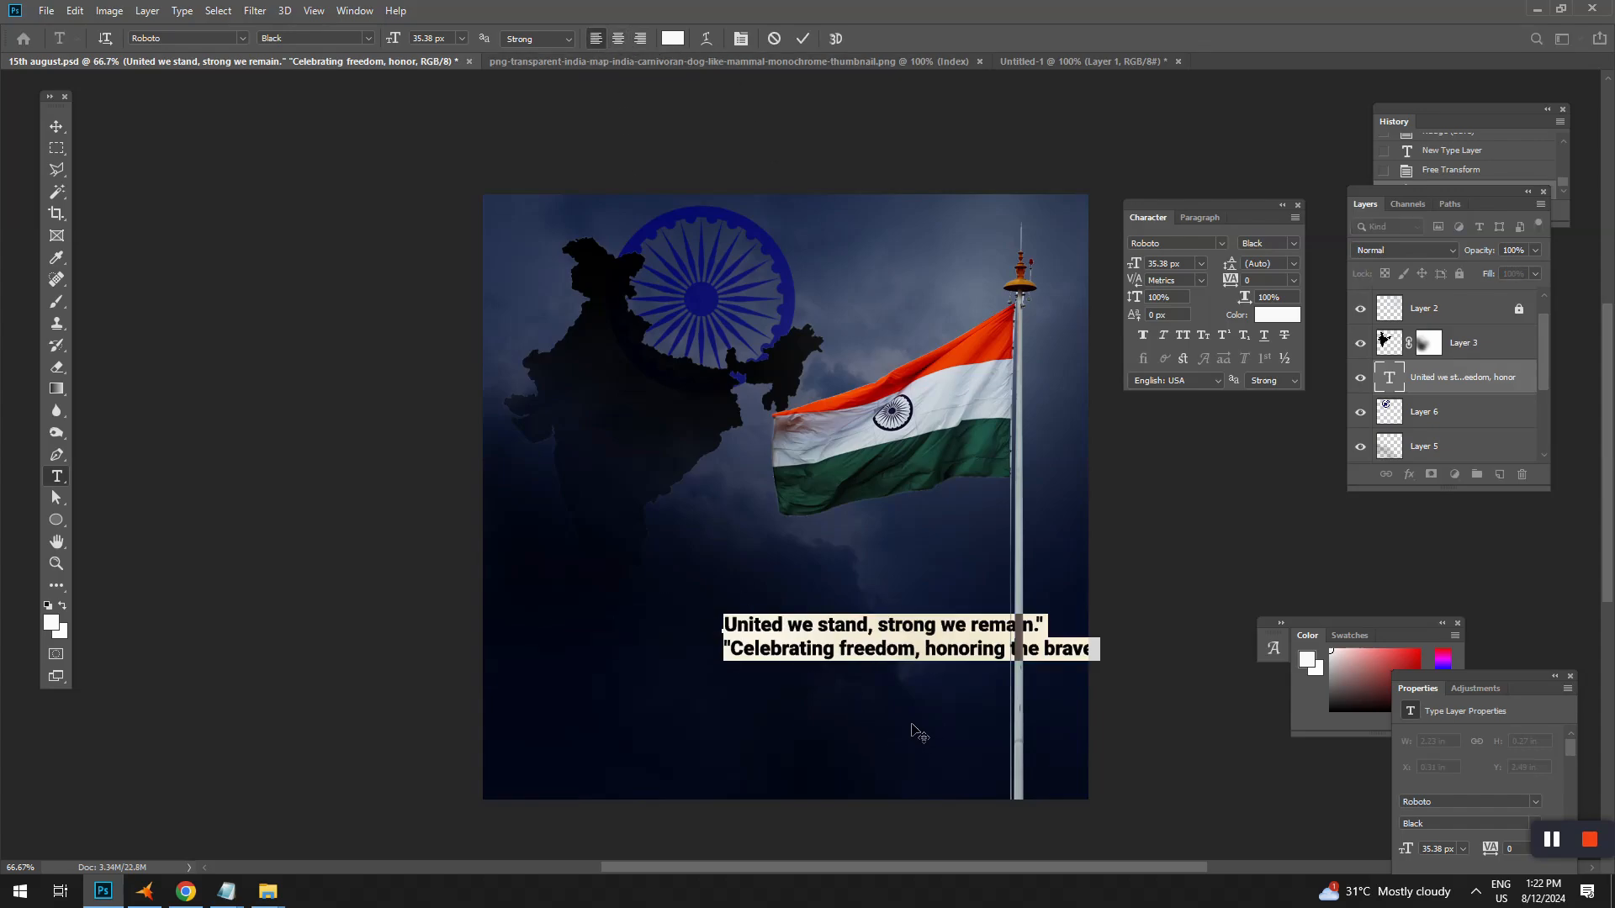
left_click_drag(912, 725, 720, 731)
Correct the slogan's punctuation to read “United we stand, strong we remain, Celebrating freedom, honoring the brave.”.
left_click(583, 661)
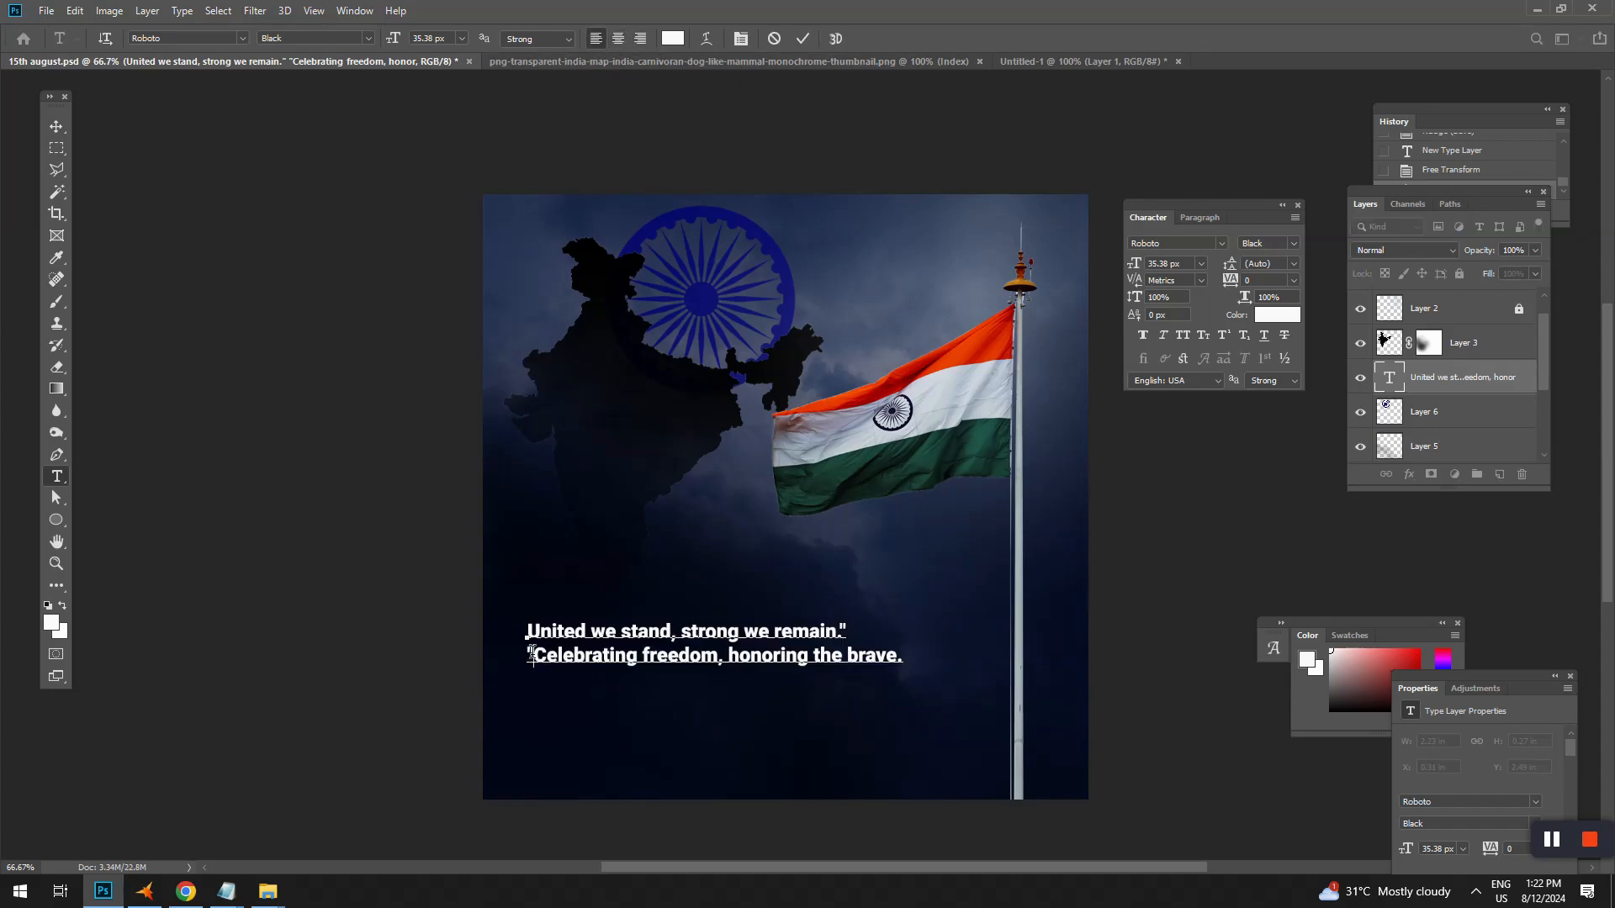
key("Delete")
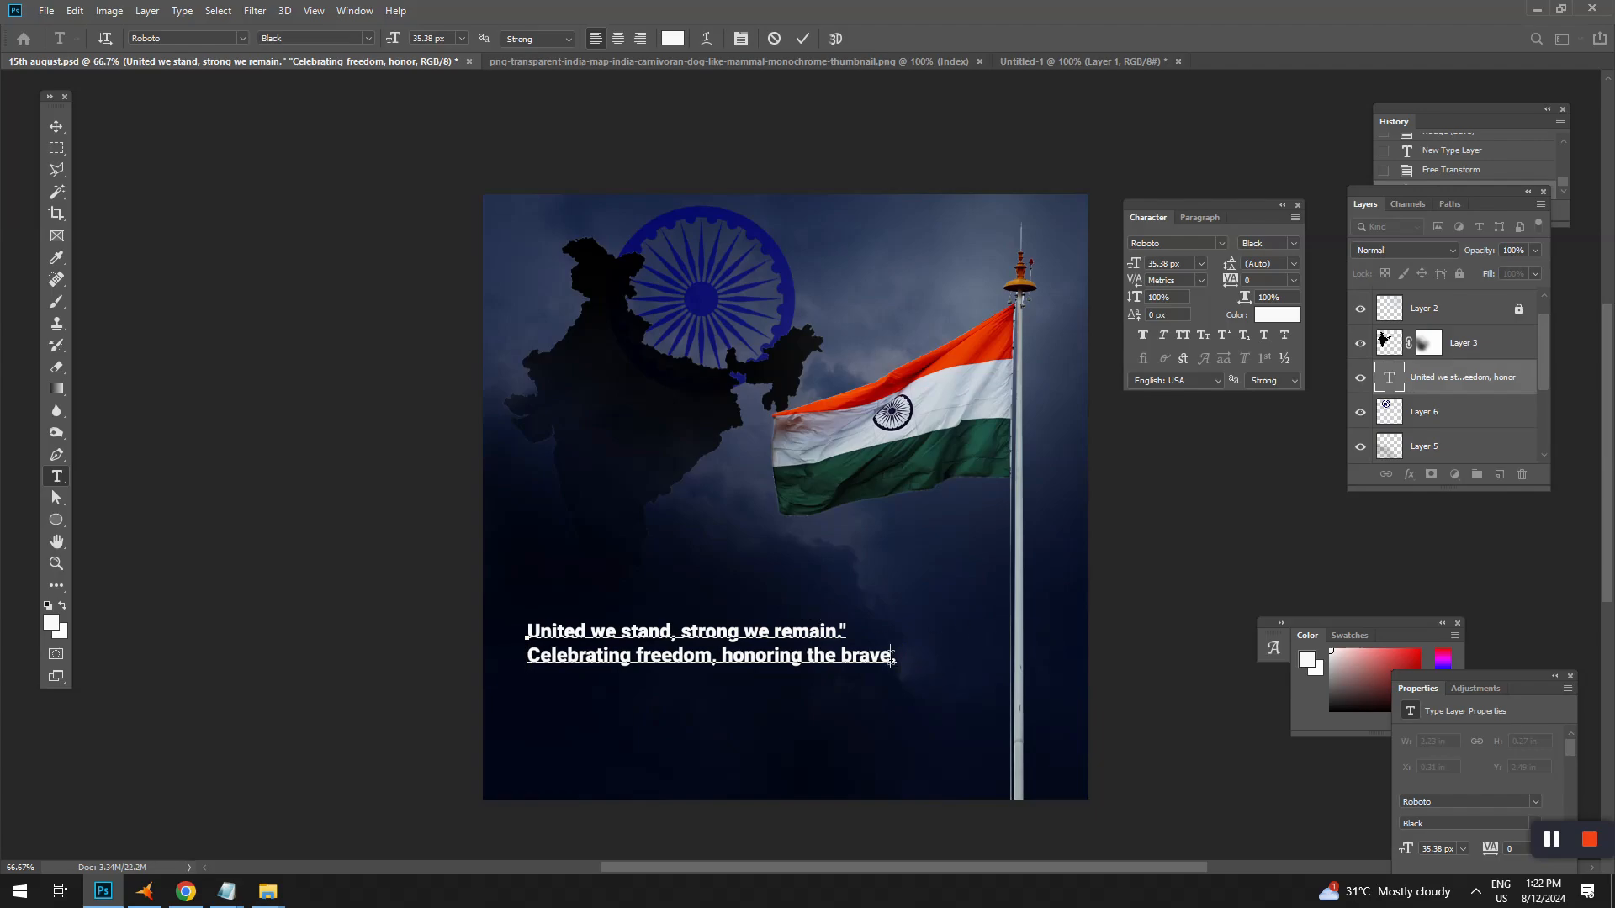
left_click(842, 630)
type("“”")
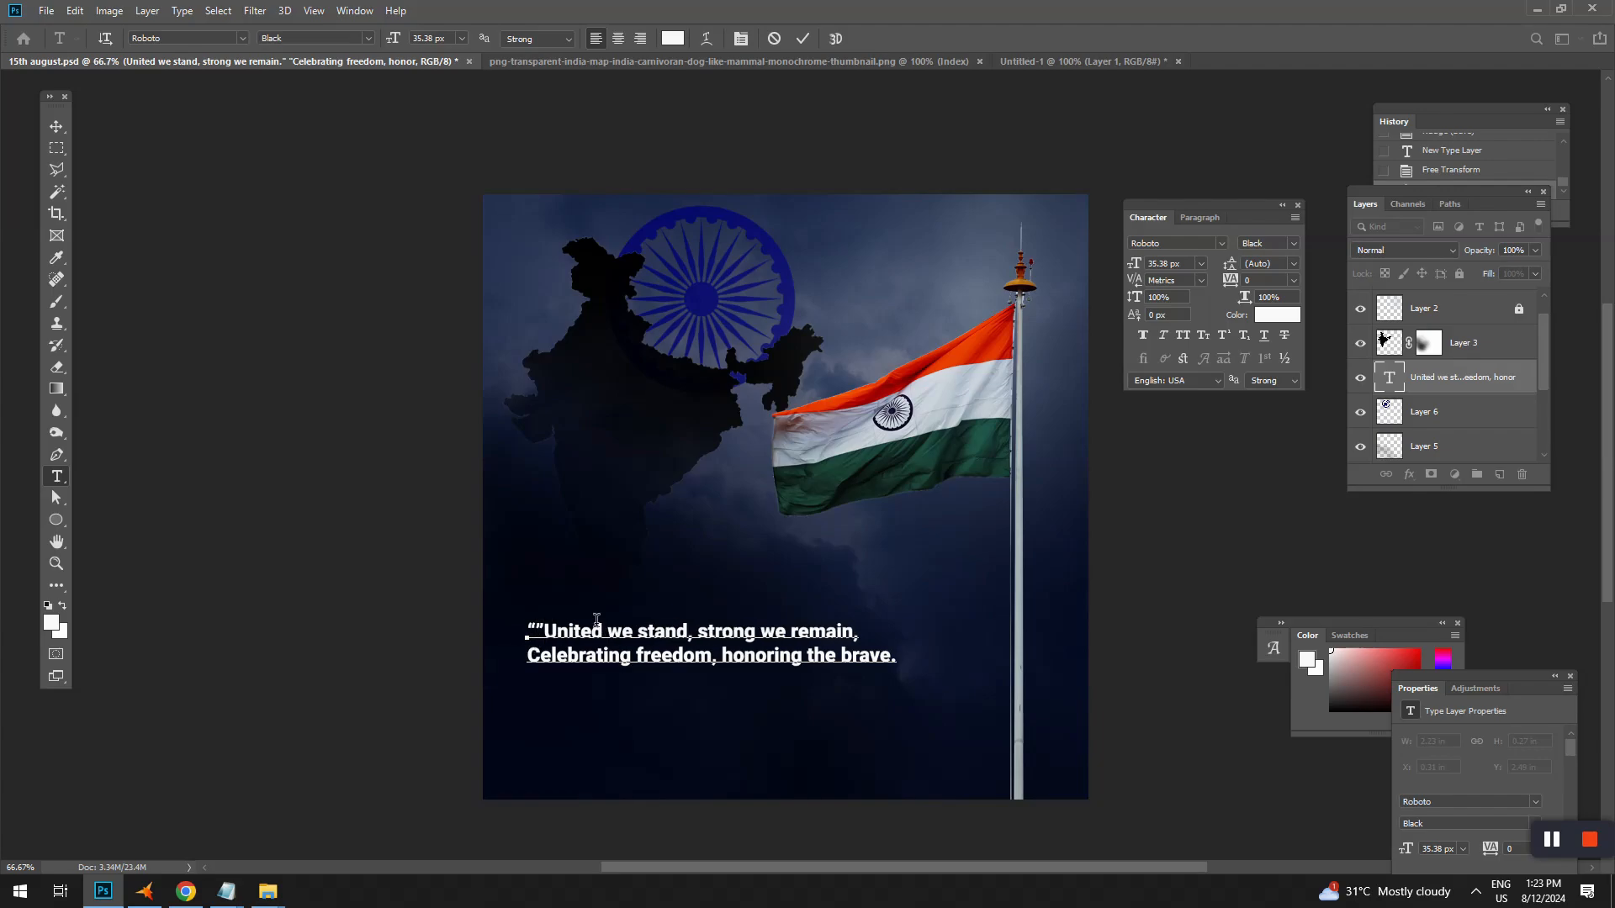
key("BackSpace")
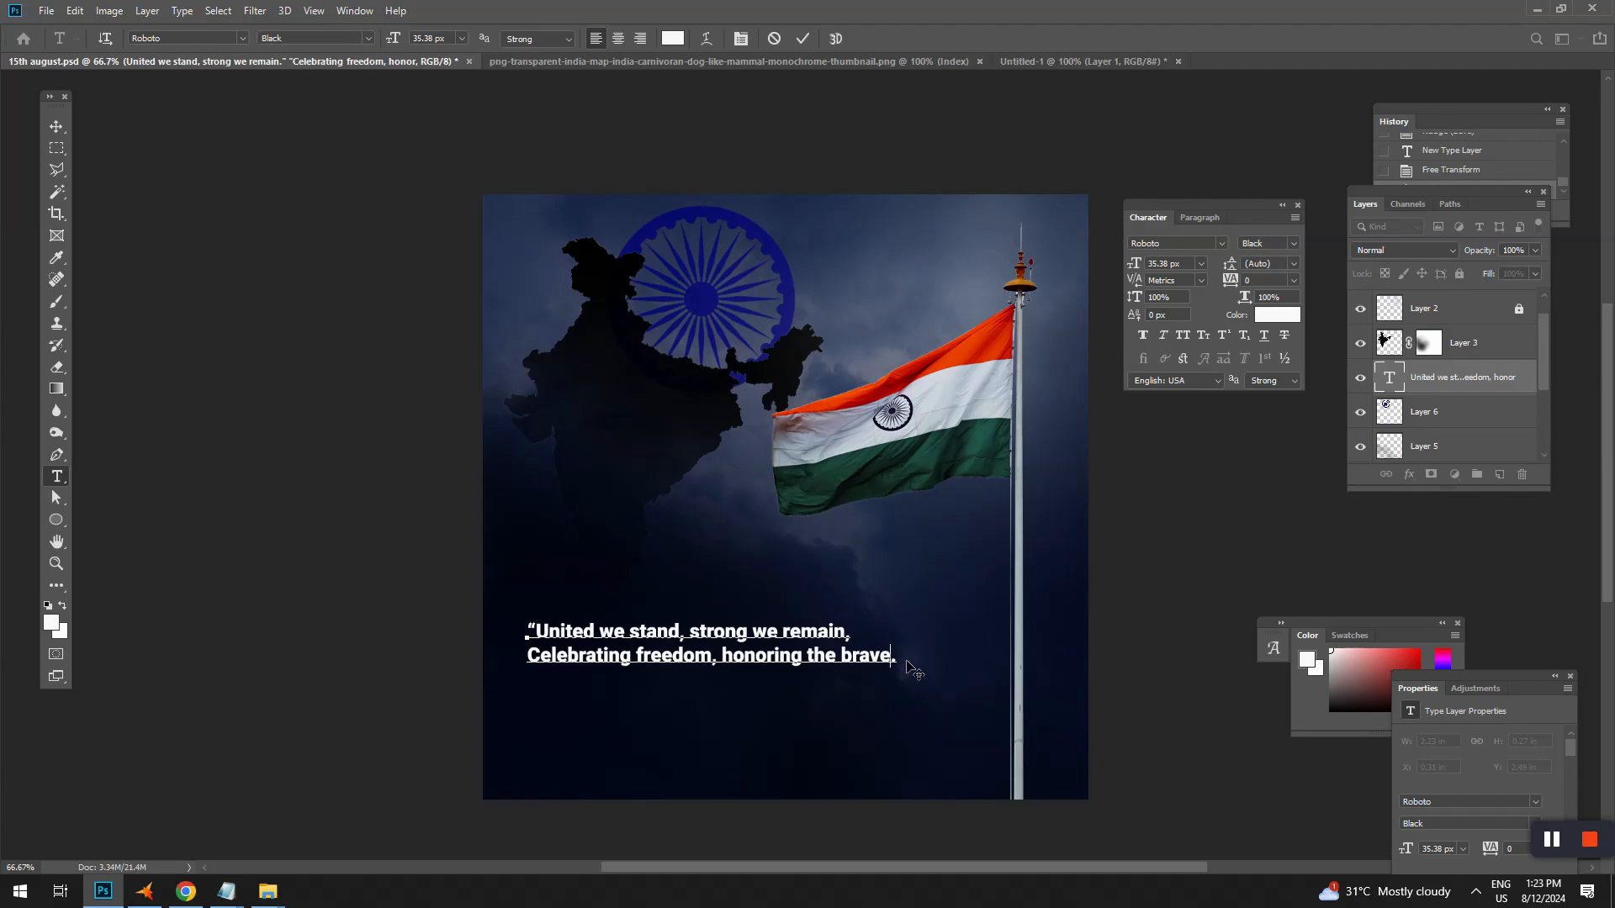
Change the font of the whole slogan to Century Gothic.
key("ctrl+a")
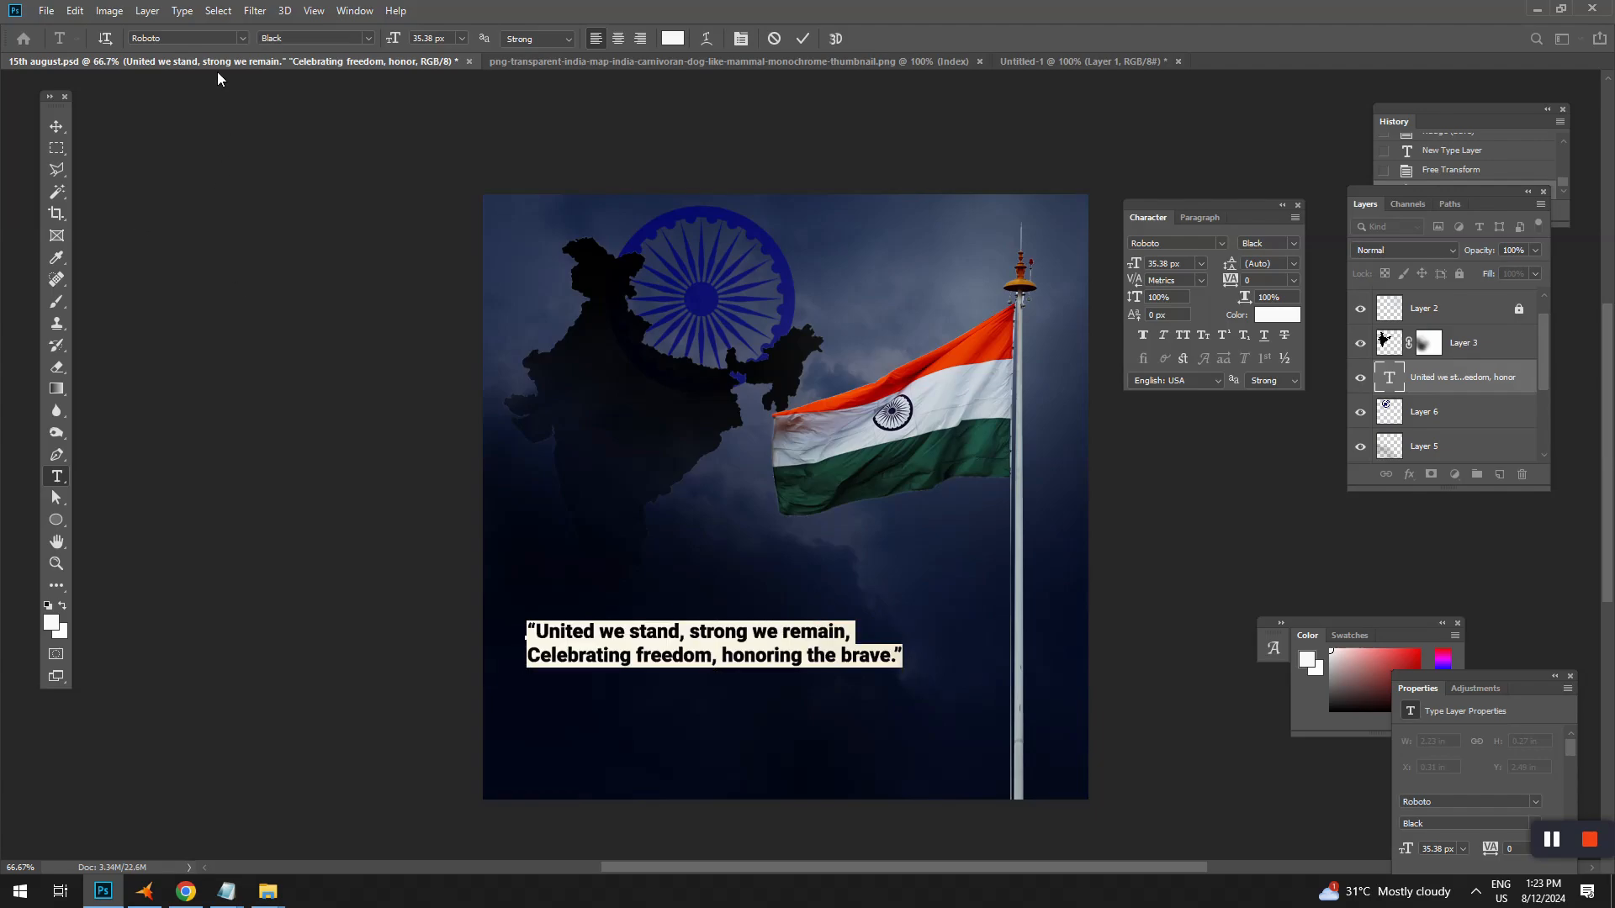
left_click(238, 39)
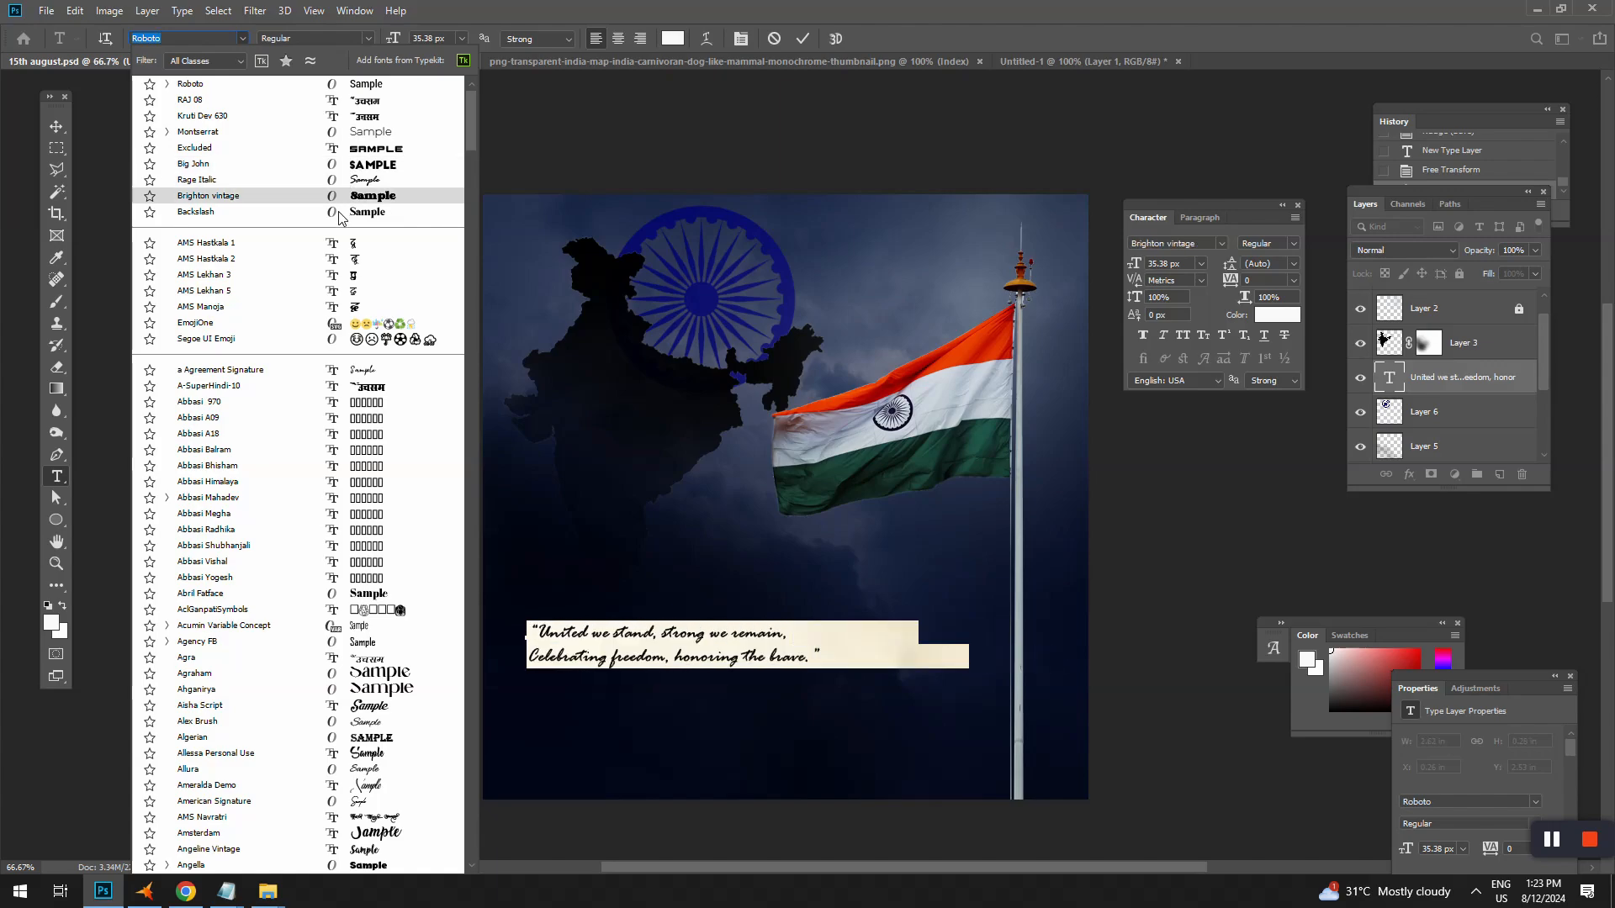
scroll(280, 504, "down", 5)
scroll(280, 538, "down", 10)
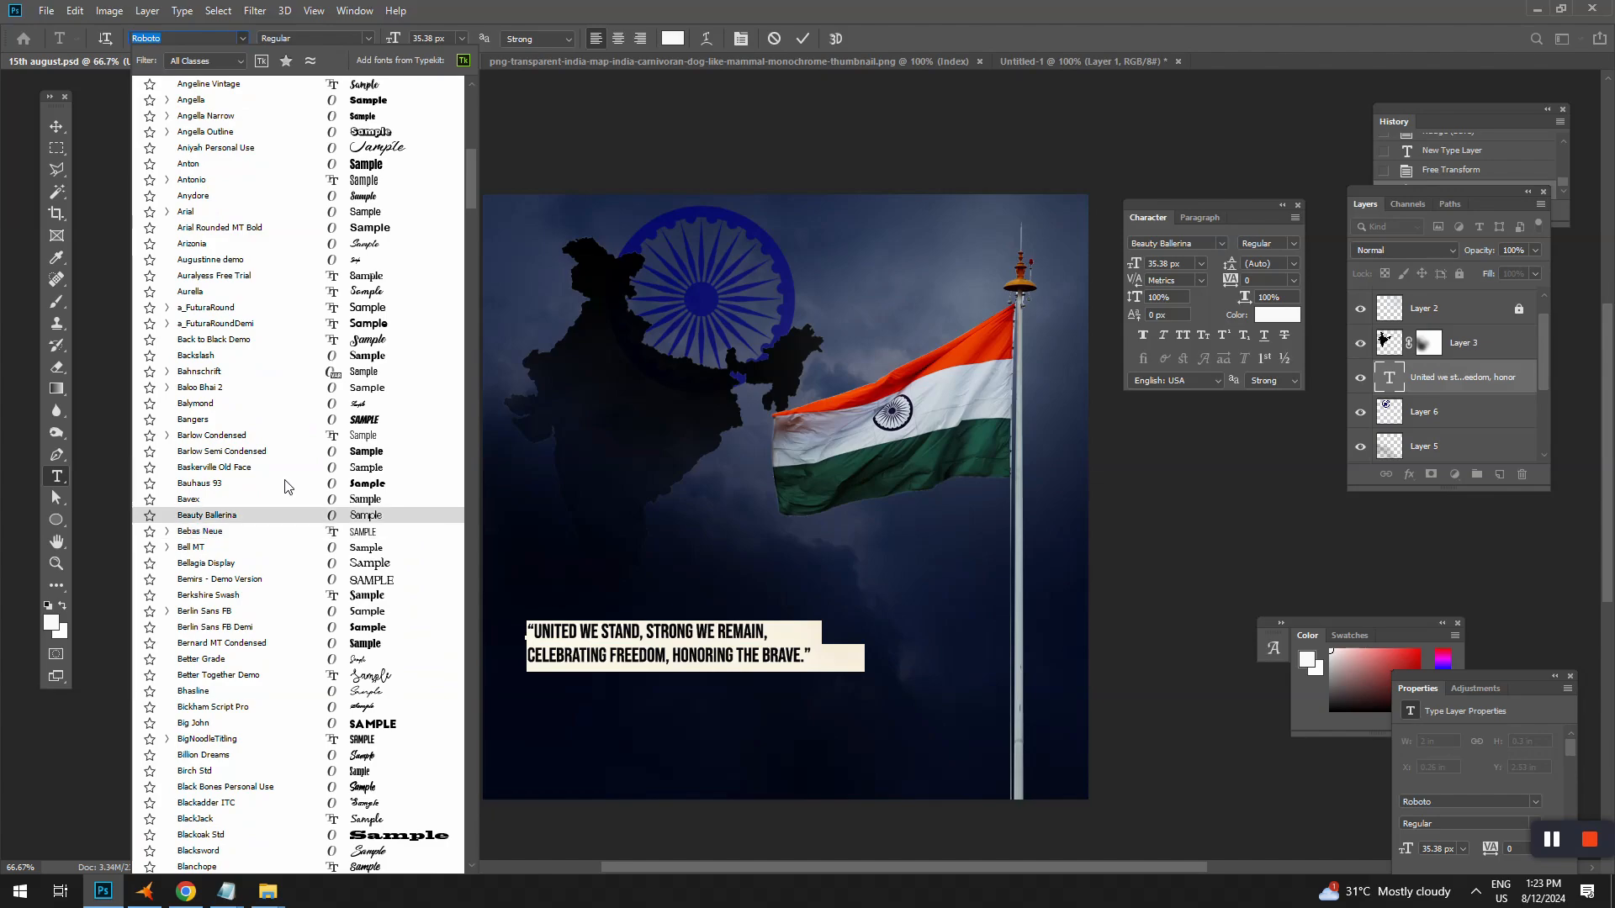
scroll(303, 656, "down", 2)
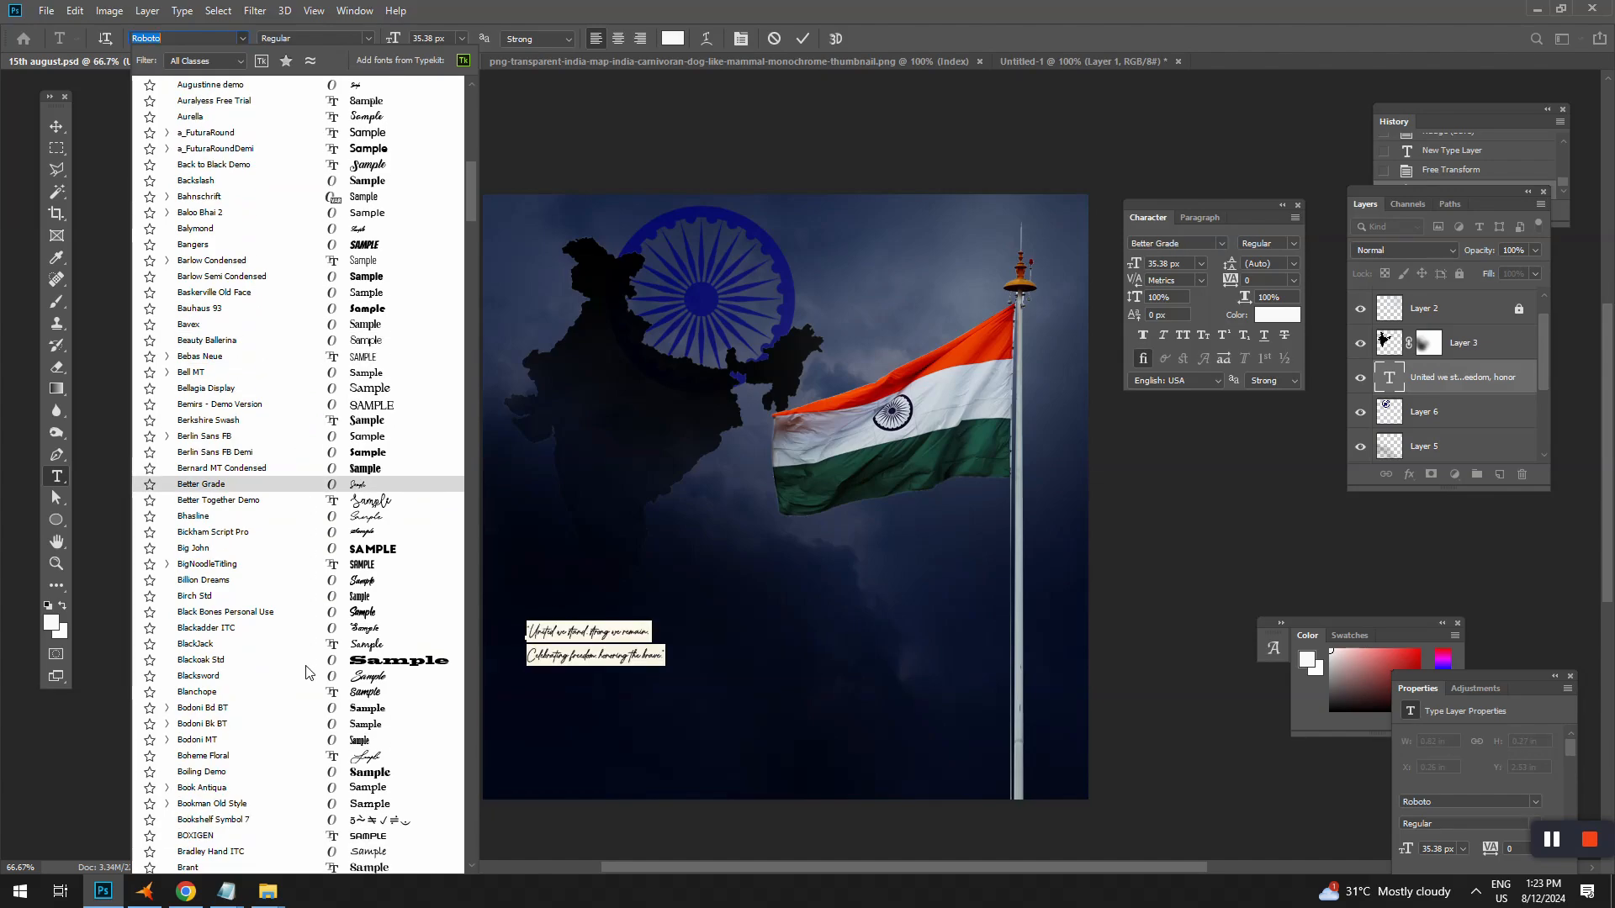
scroll(300, 603, "down", 3)
scroll(301, 603, "down", 3)
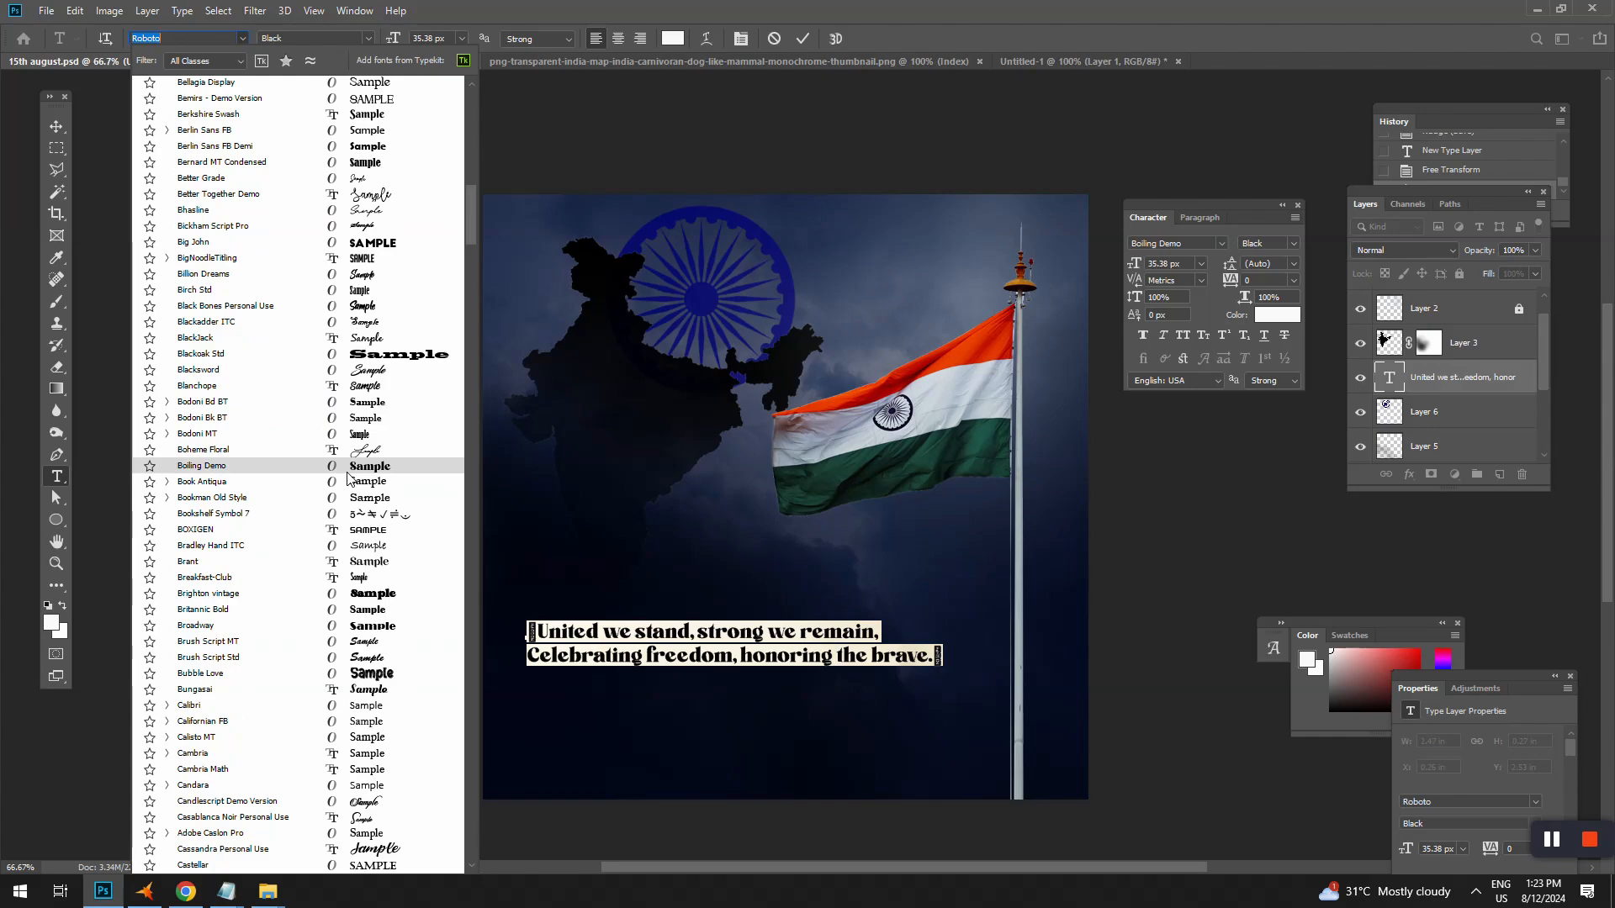
scroll(345, 421, "down", 3)
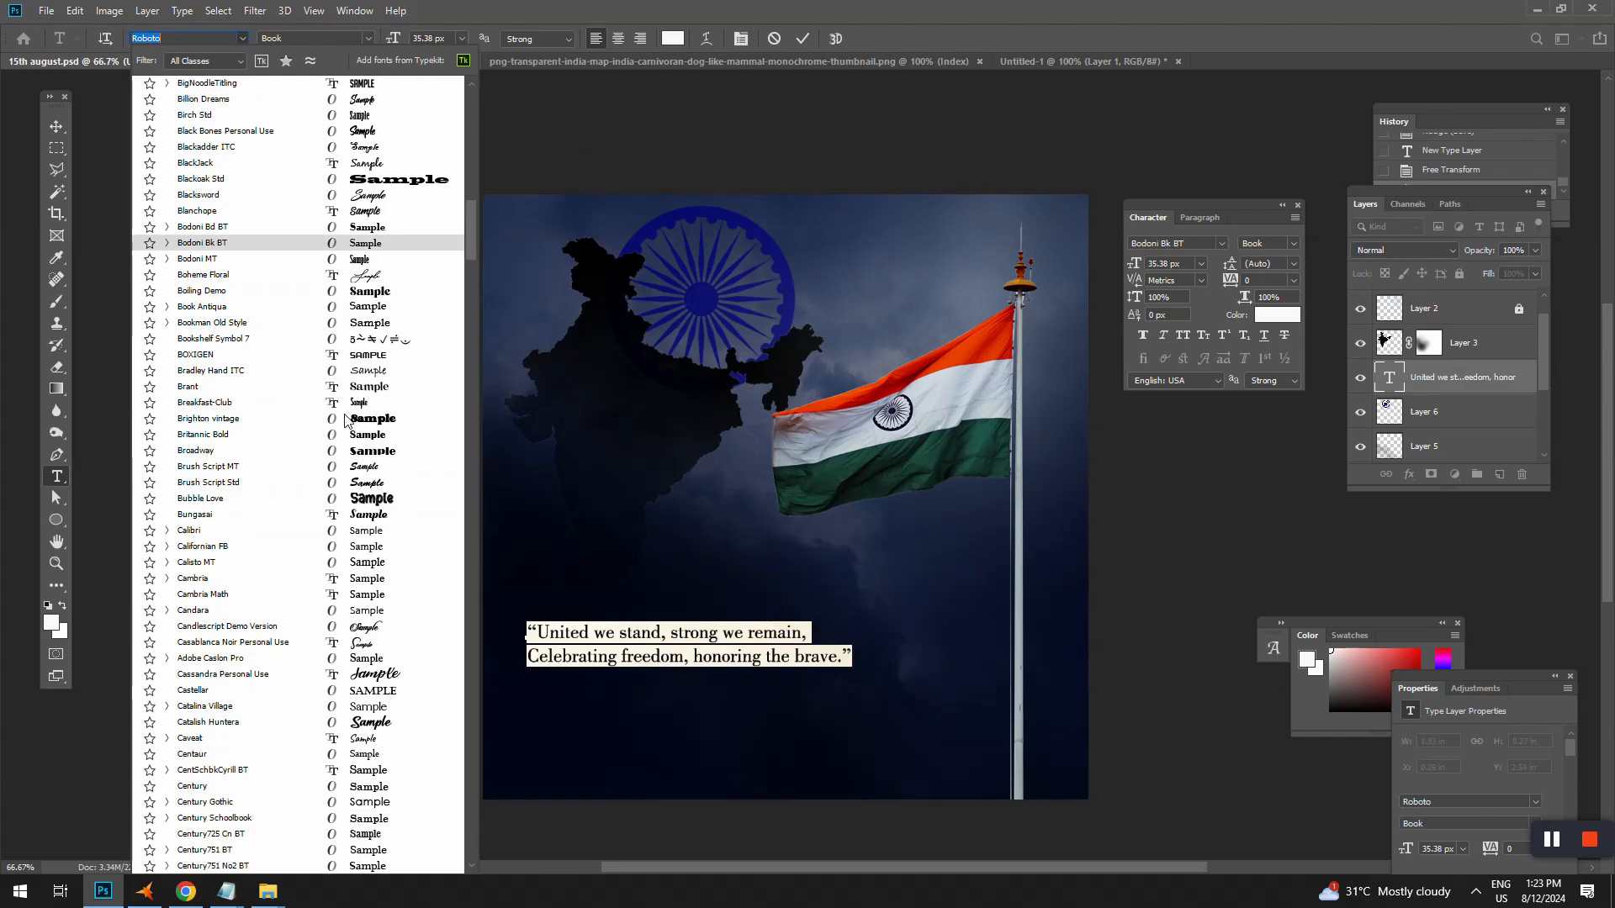
scroll(345, 421, "down", 3)
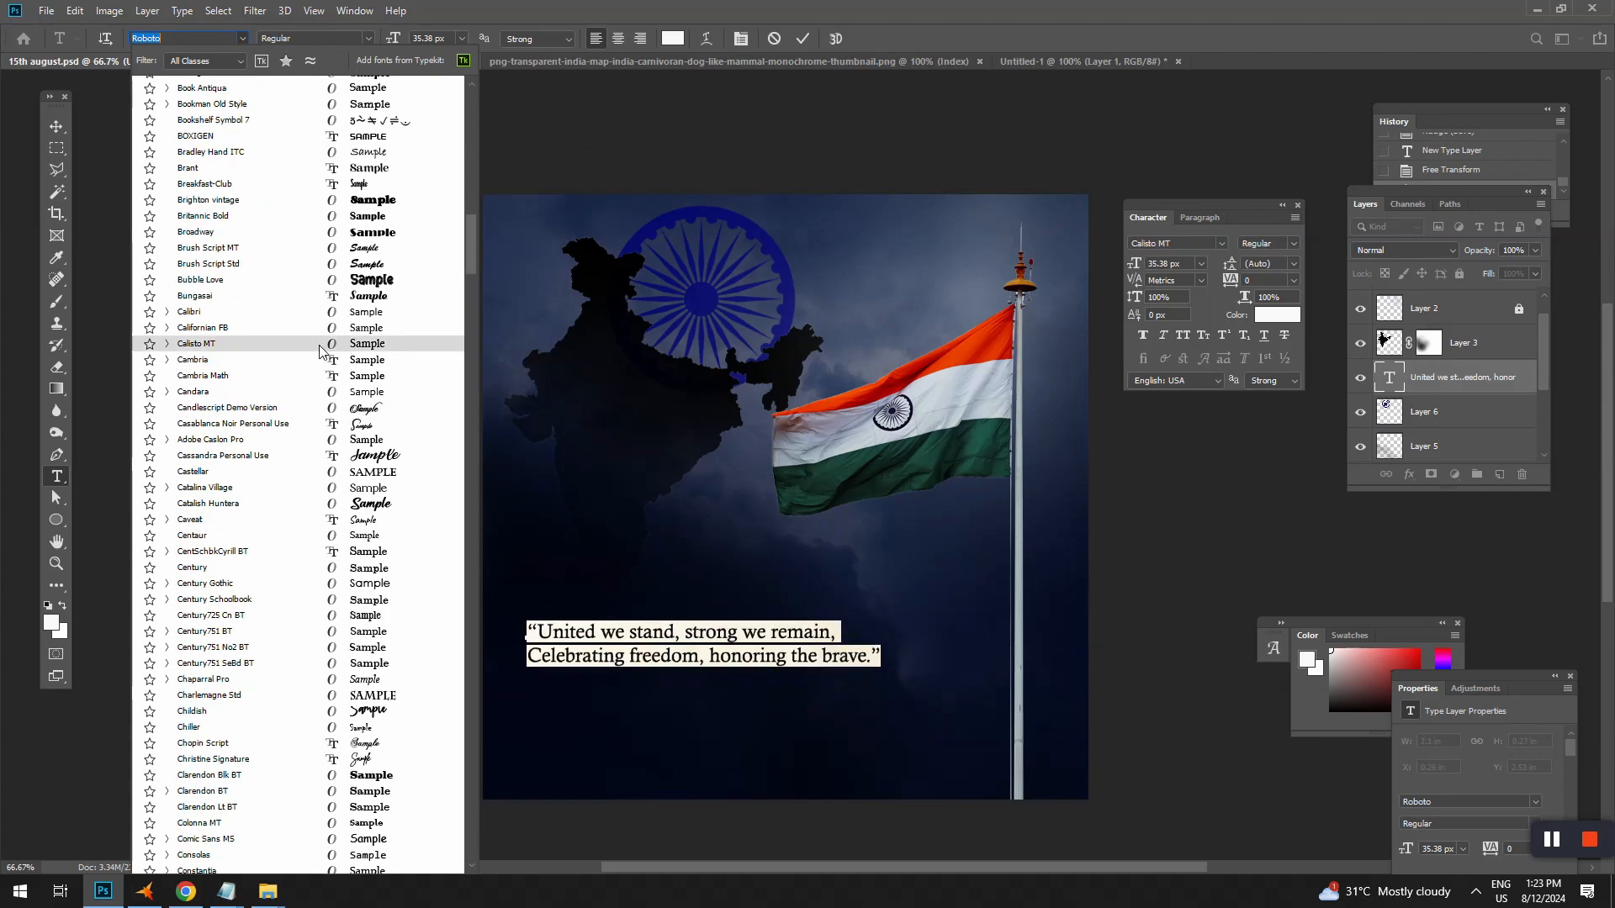
left_click(298, 590)
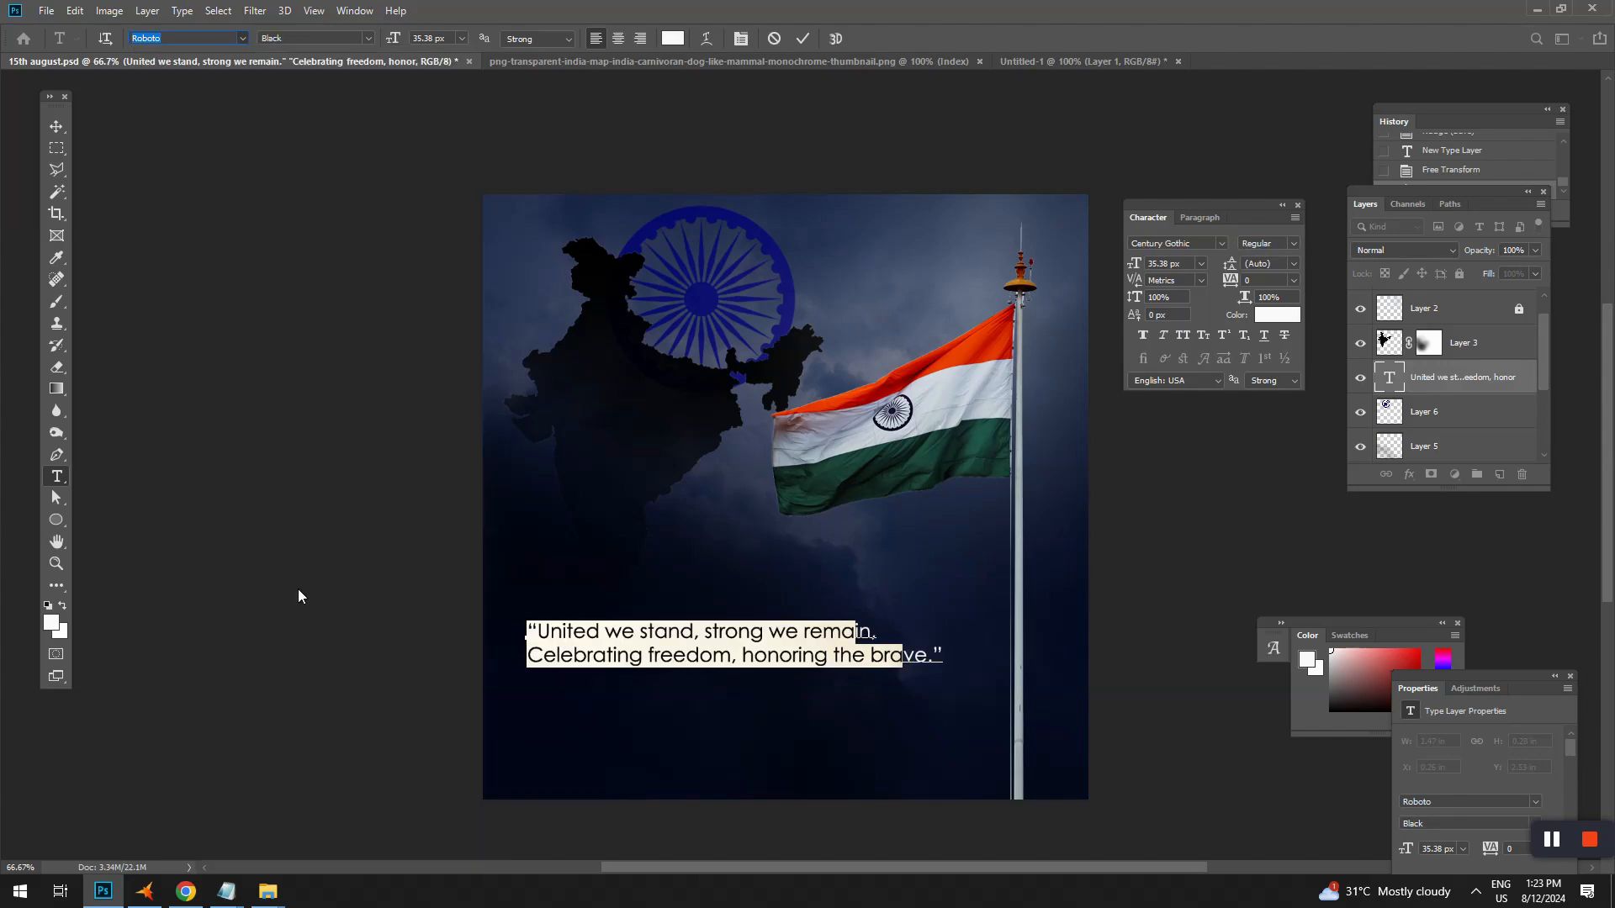
Scale the slogan down to a text size of about 29.43 px and place a duplicate of it just below.
left_click(675, 659)
left_click(57, 126)
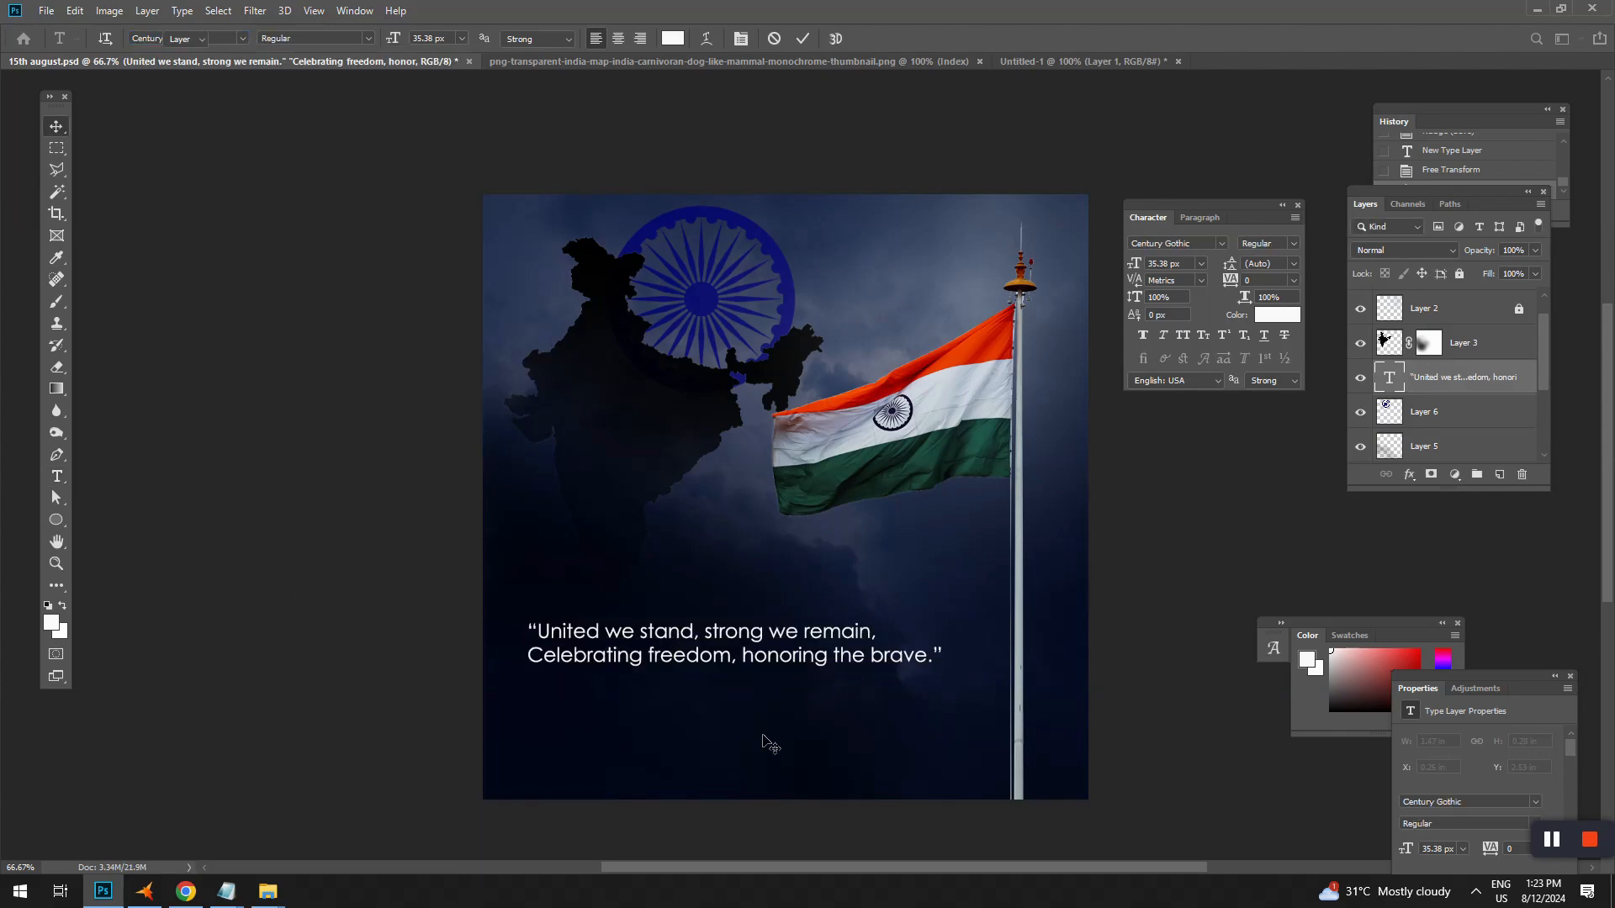
key("ctrl+t")
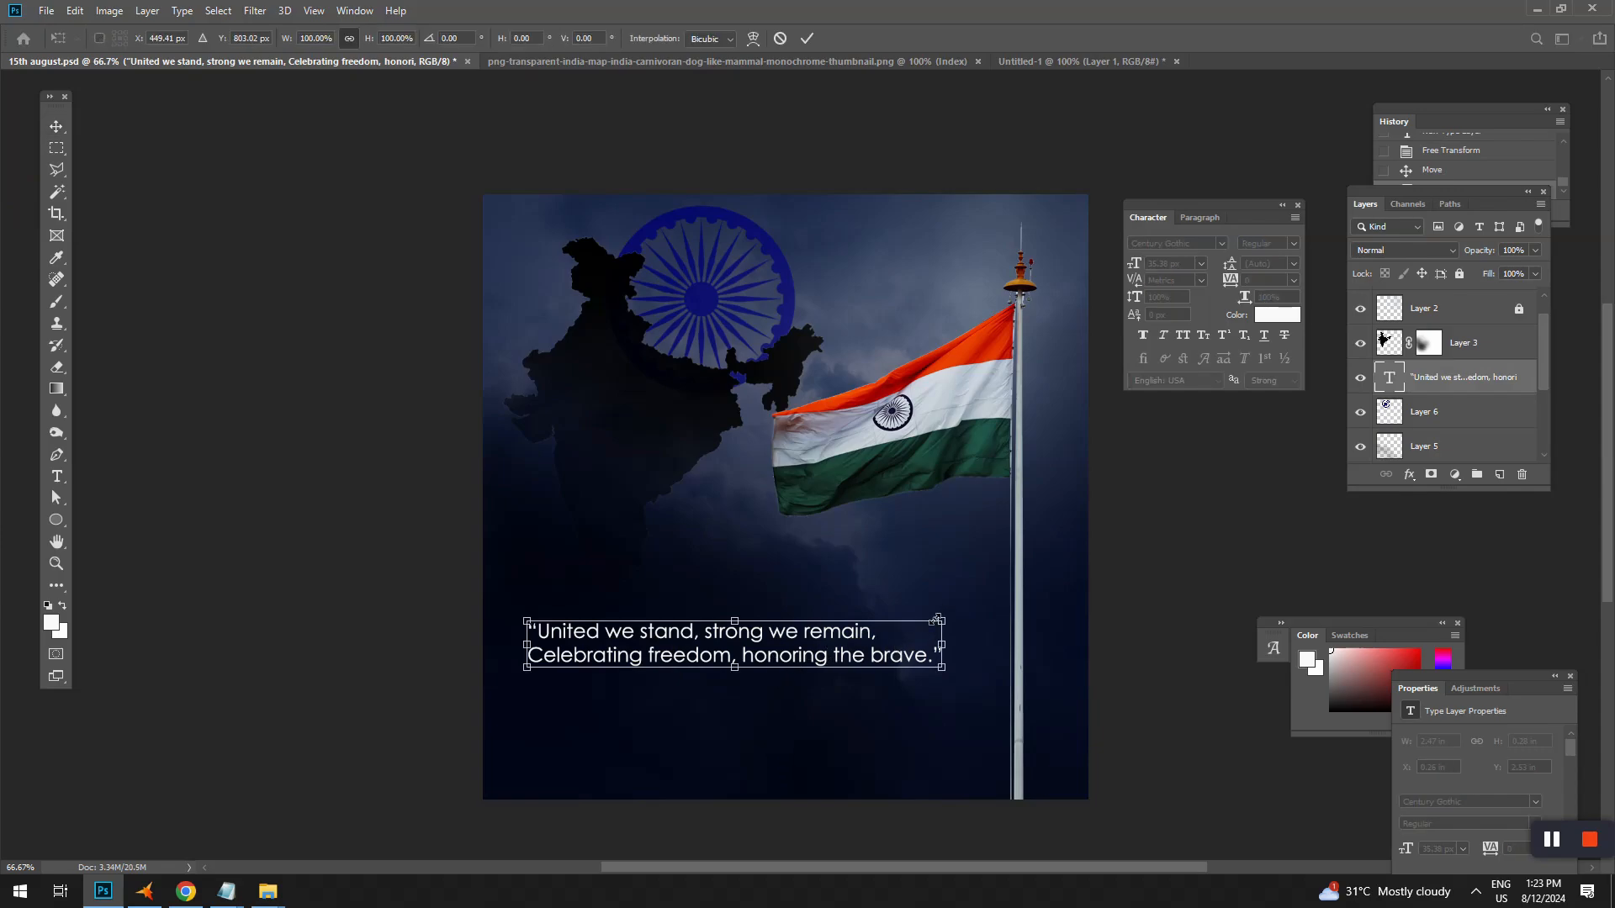
left_click_drag(937, 618, 870, 626)
left_click_drag(770, 642, 766, 706)
key("Return")
Replace the duplicate slogan's text with "Happy independence day" copied from the New Text Document.txt file in Notepad.
key("t")
left_click(747, 694)
key("ctrl+a")
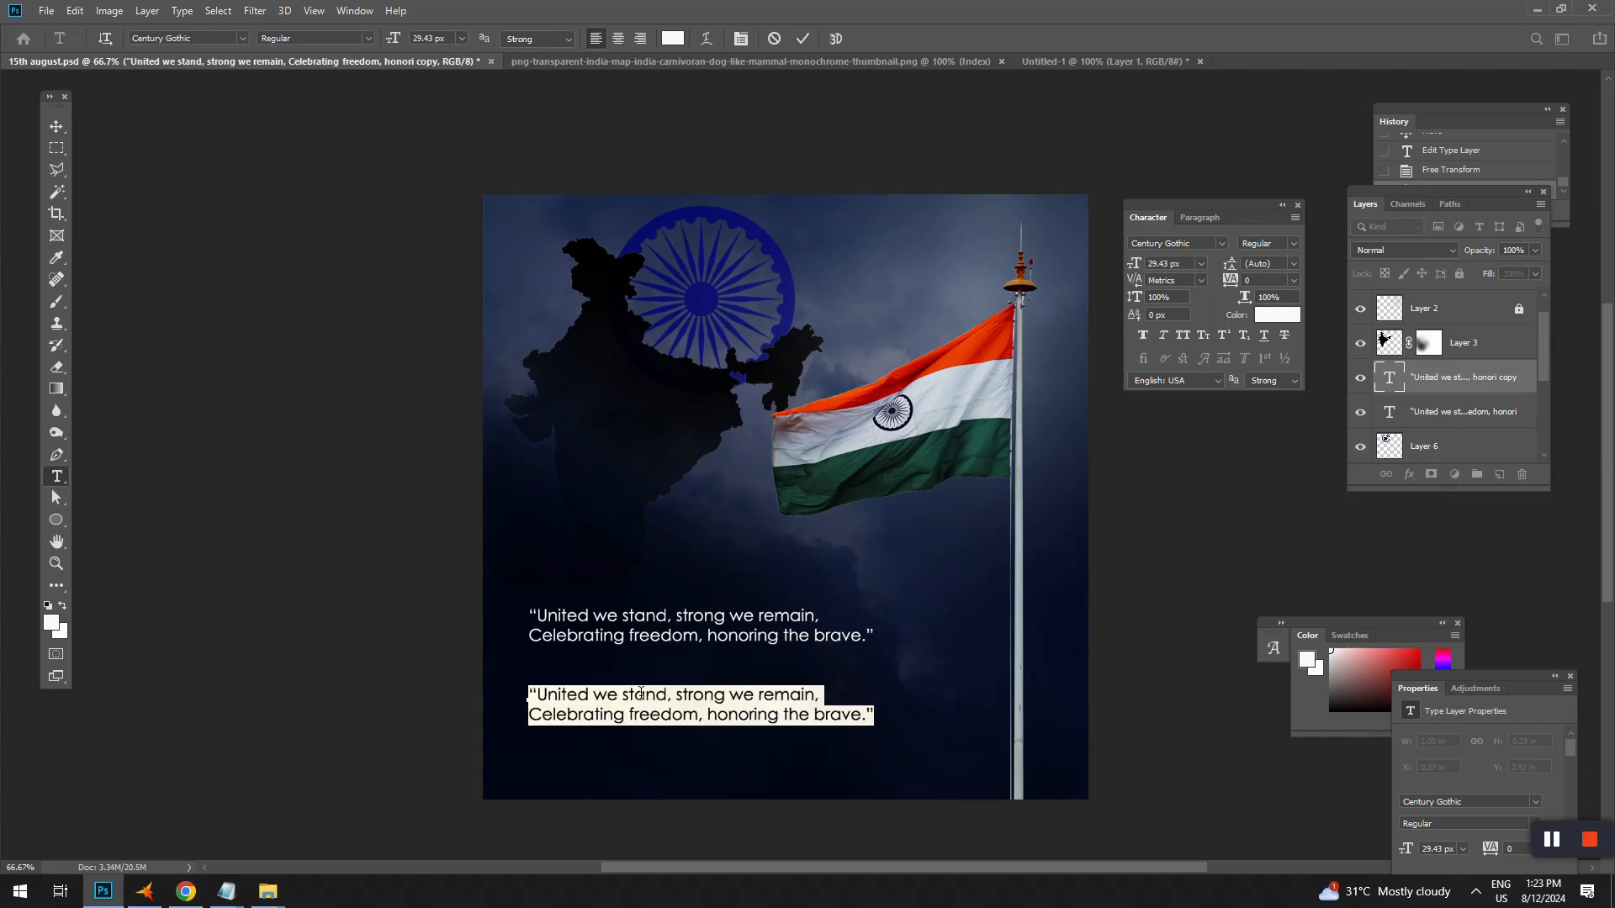
left_click(226, 891)
left_click(302, 808)
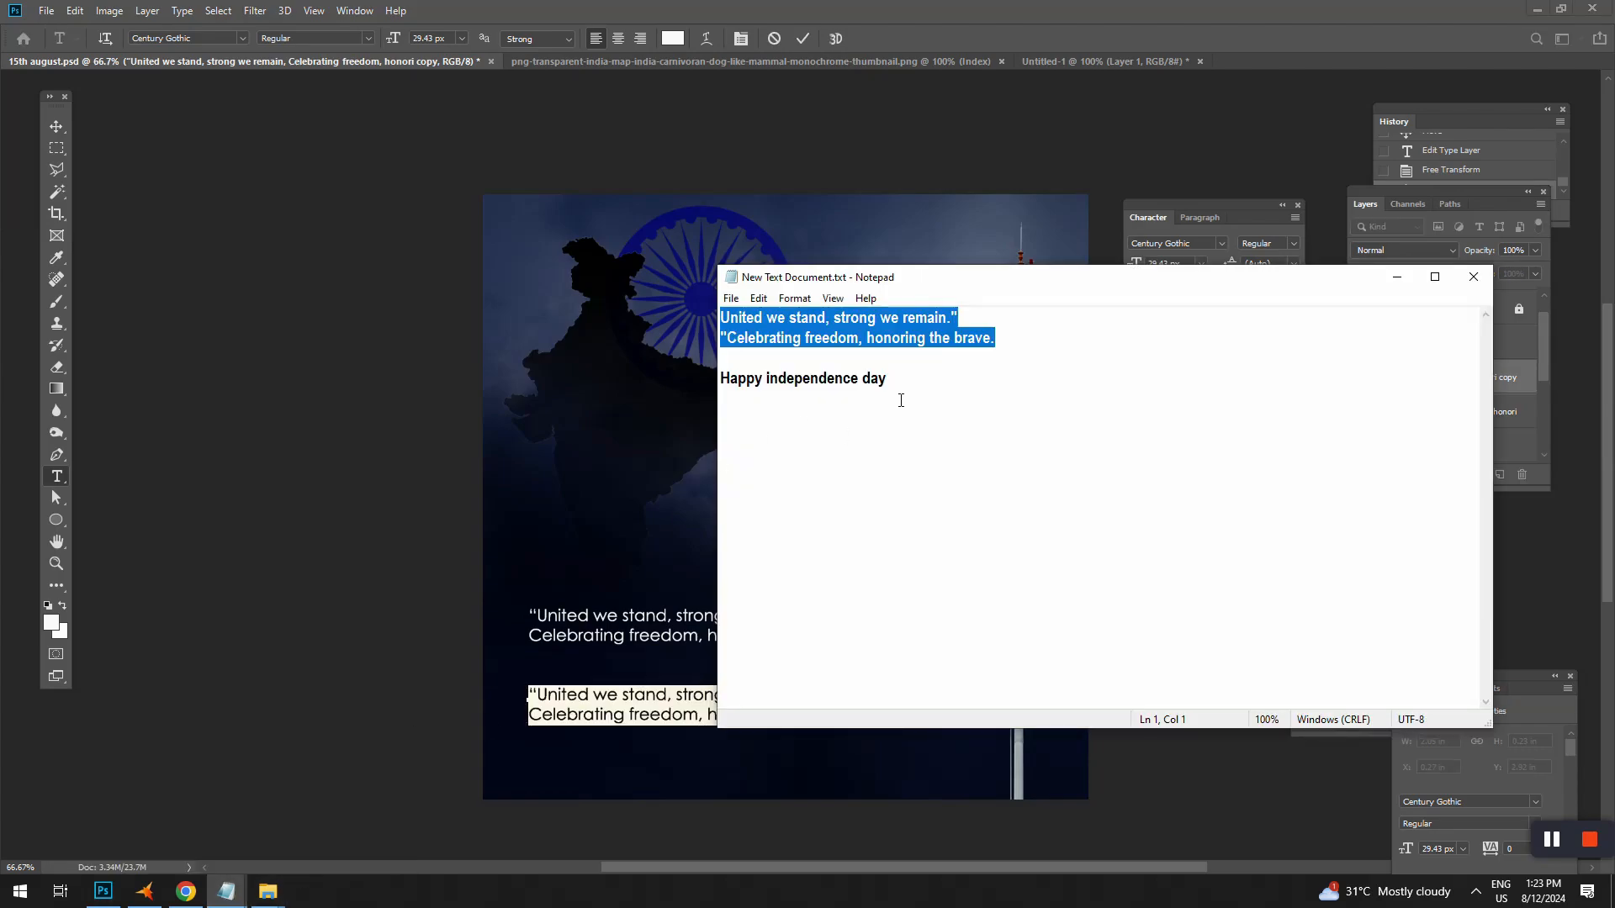
left_click_drag(896, 377, 614, 378)
key("ctrl+c")
key("alt+Tab")
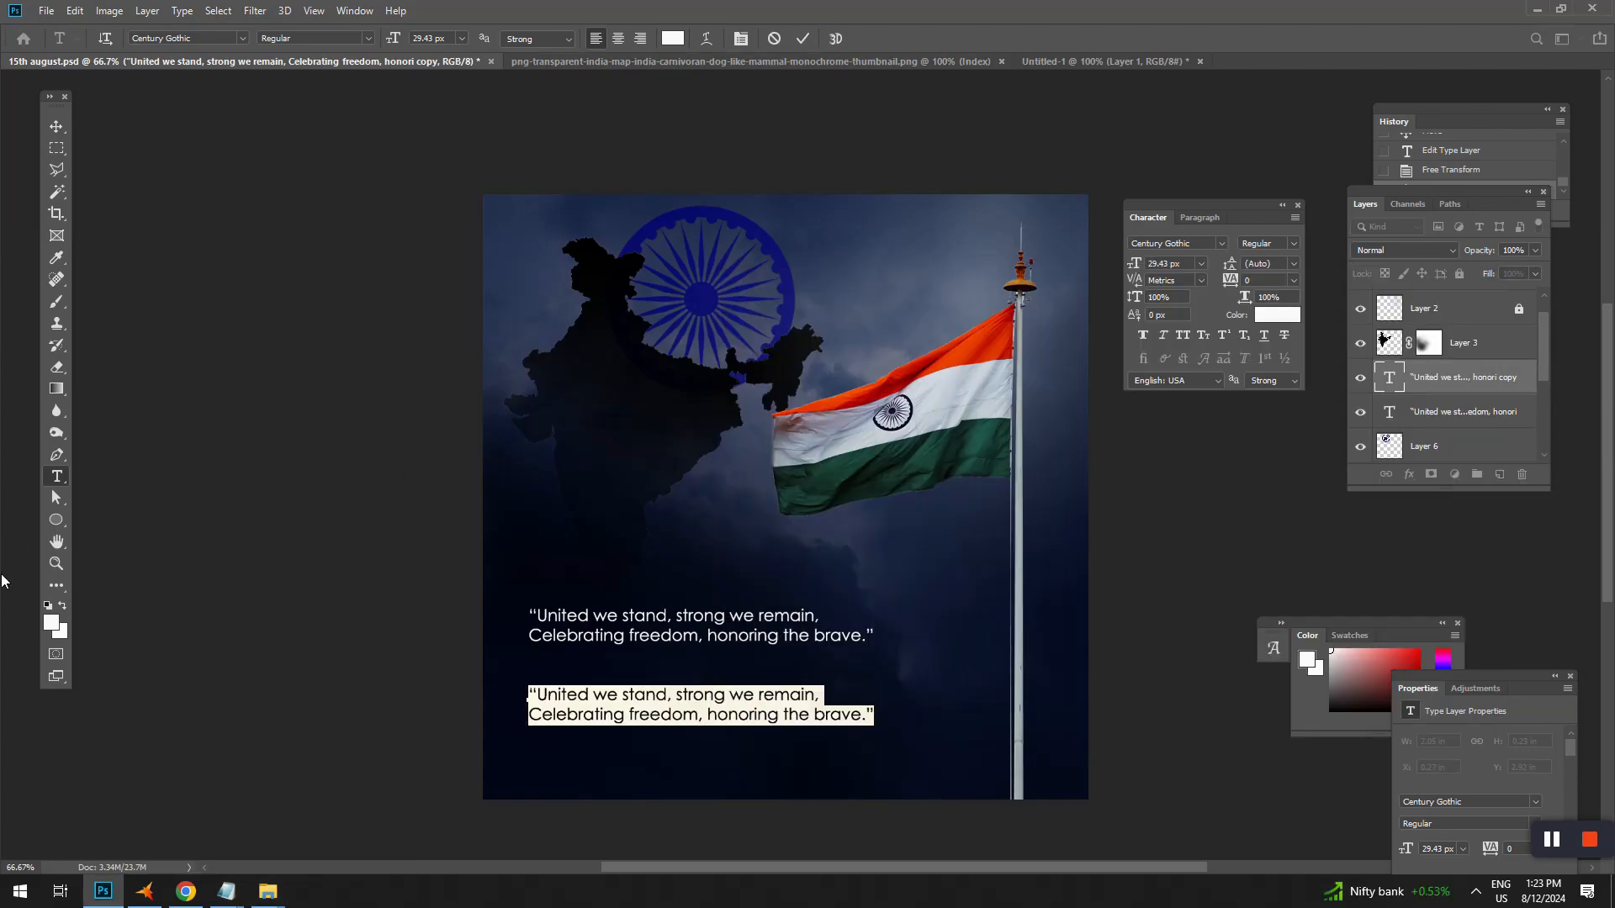
key("ctrl+v")
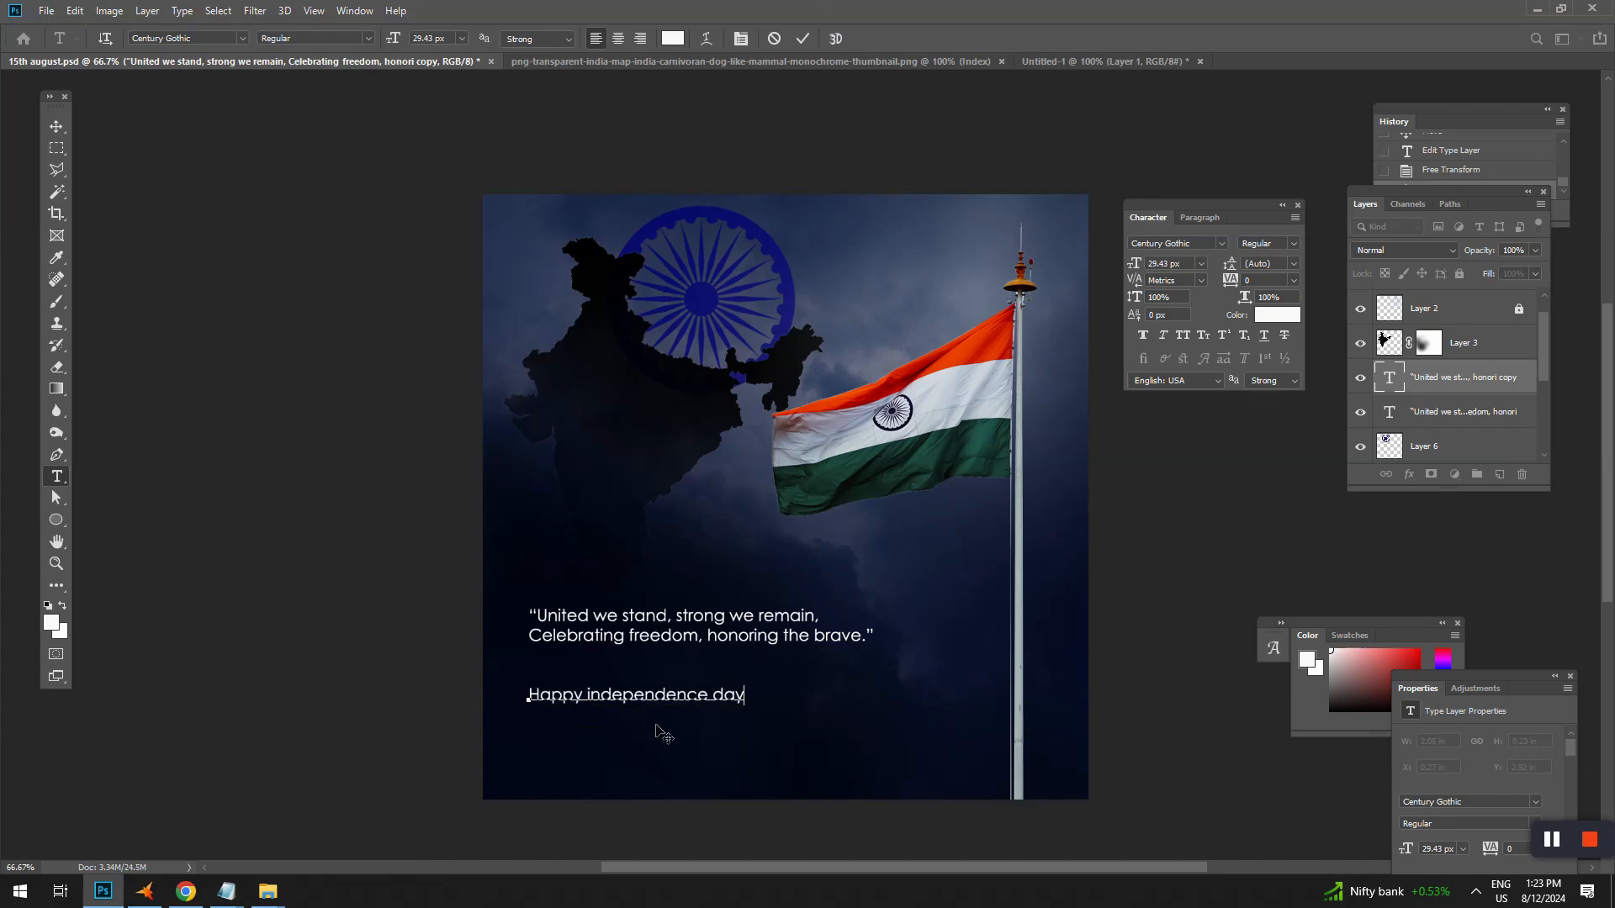
Scale the "Happy independence day" greeting up to about 142.81%.
left_click(57, 126)
key("ctrl+t")
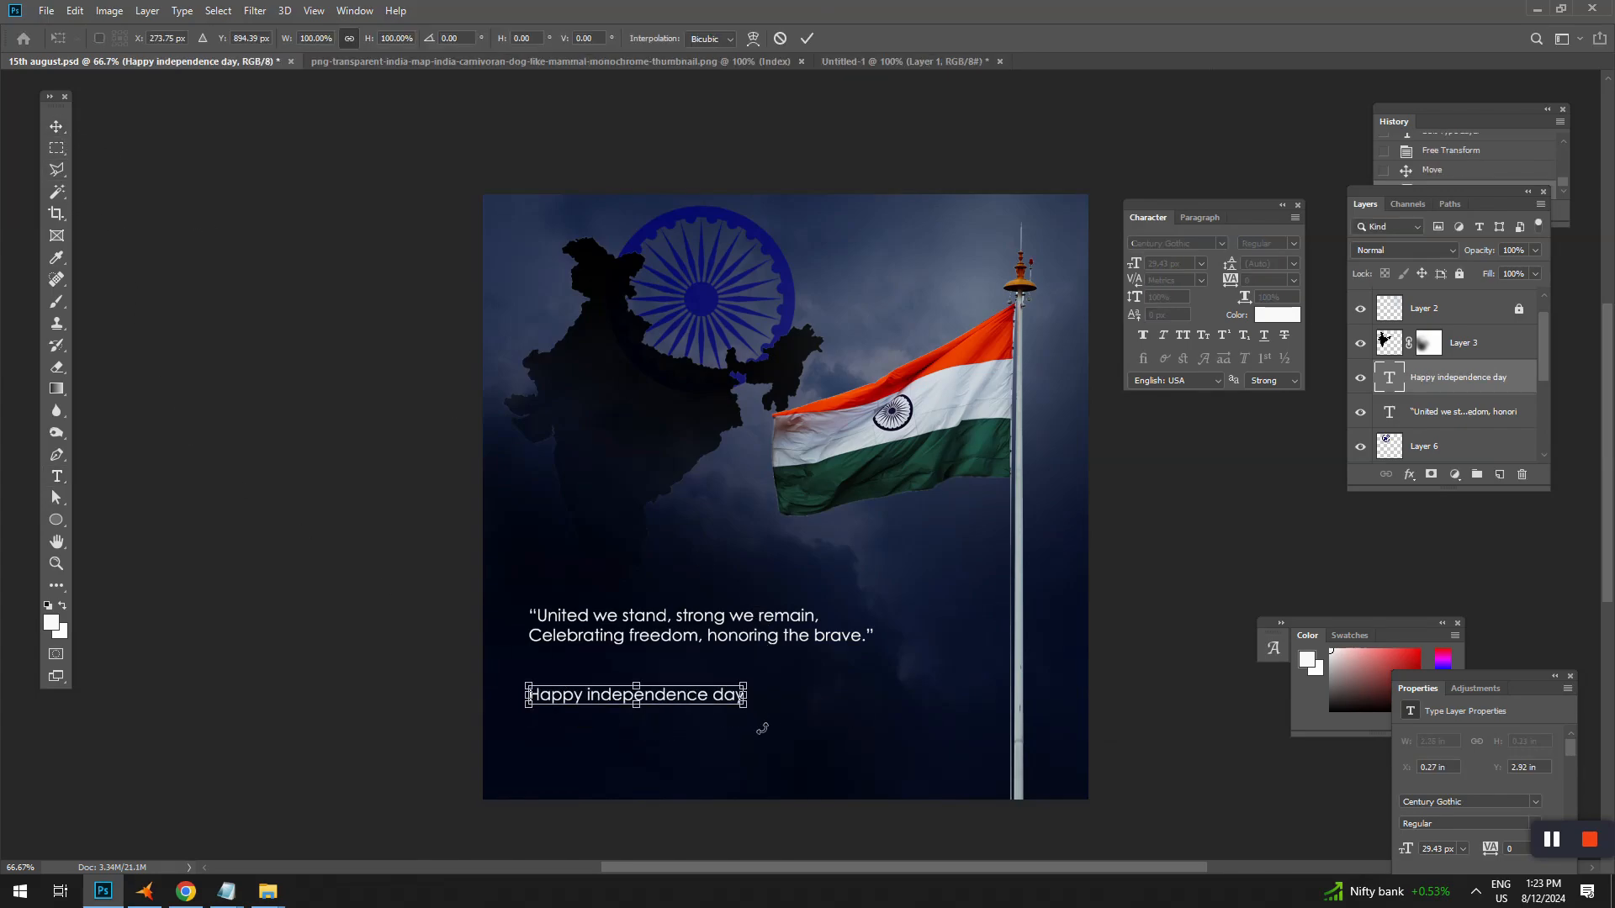
left_click_drag(745, 710, 838, 732)
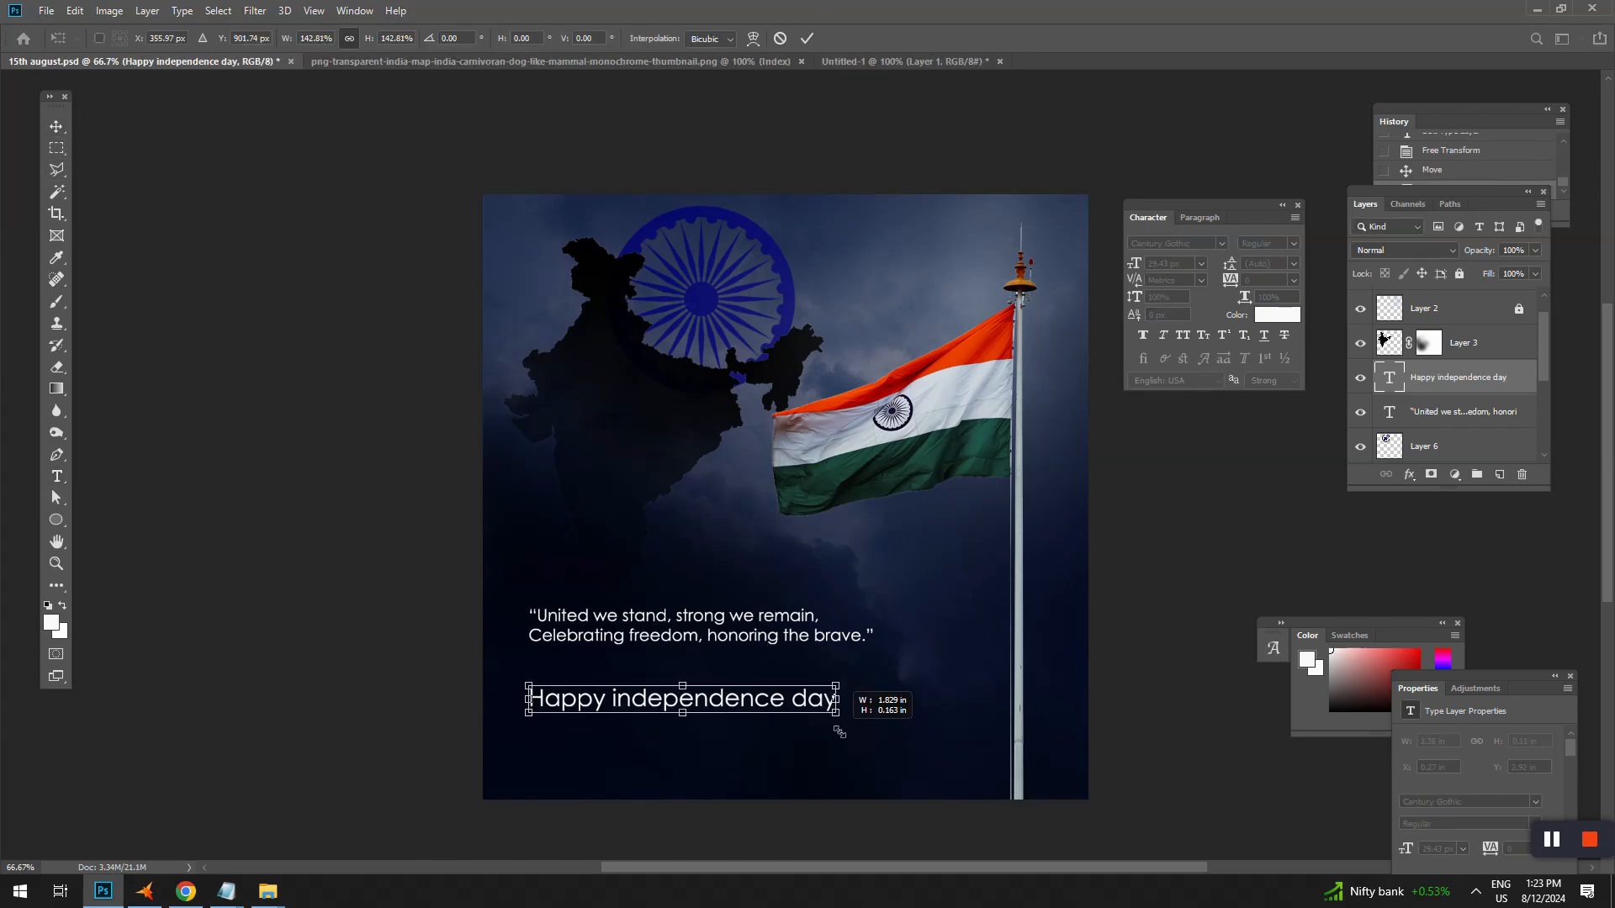
key("Return")
Move the slogan down closer to the greeting and indent its second line slightly with spaces.
left_click_drag(693, 629, 692, 654)
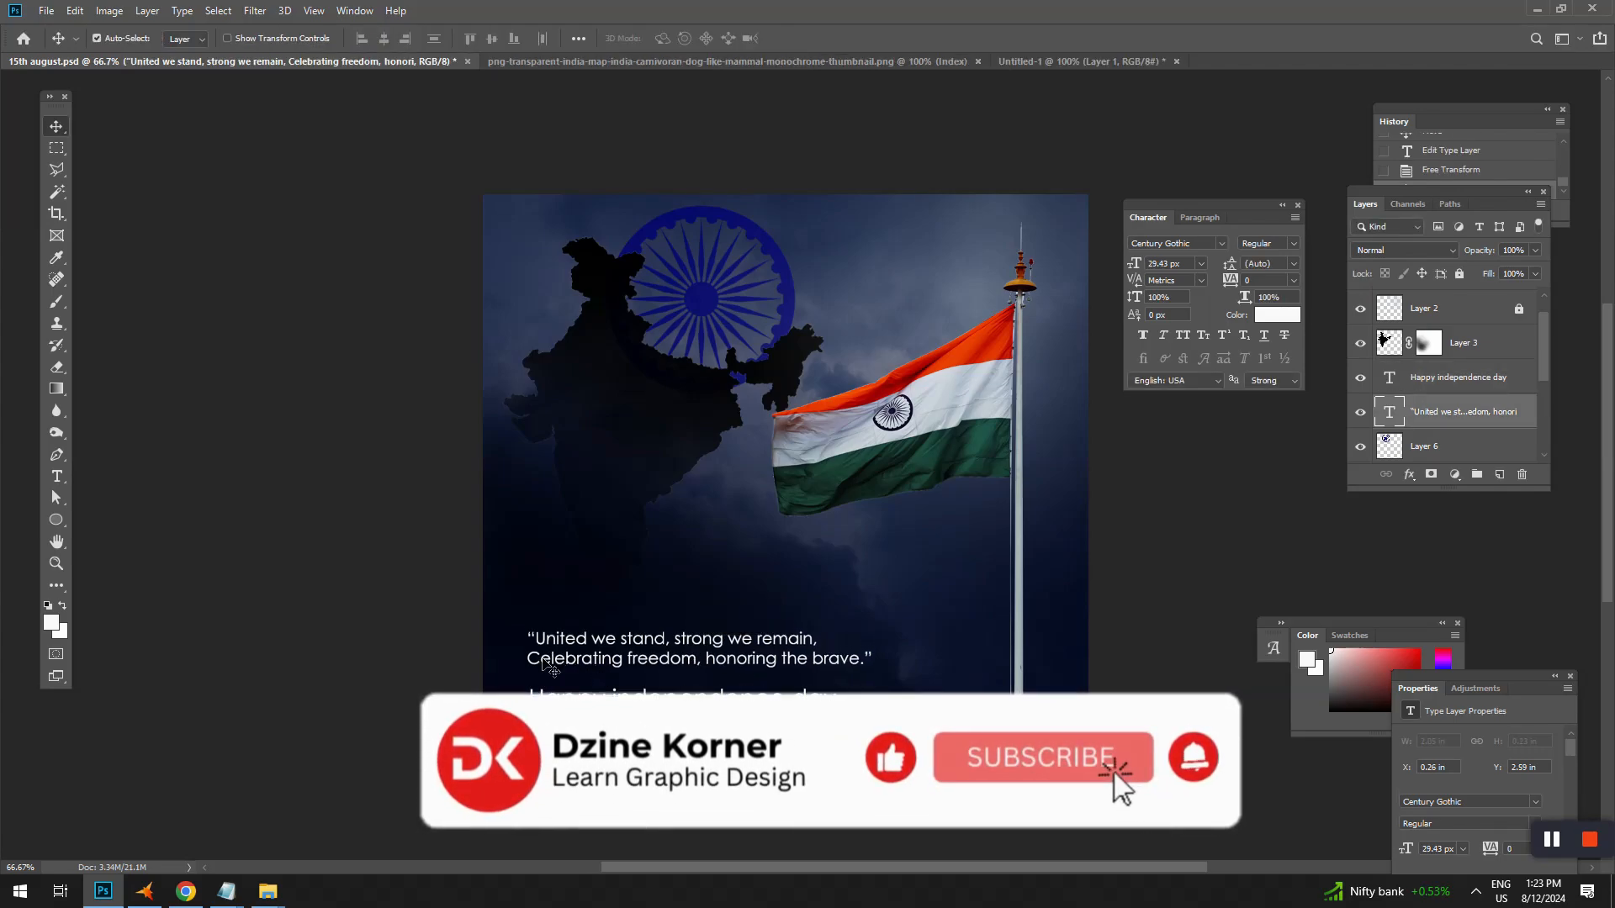
double_click(546, 664)
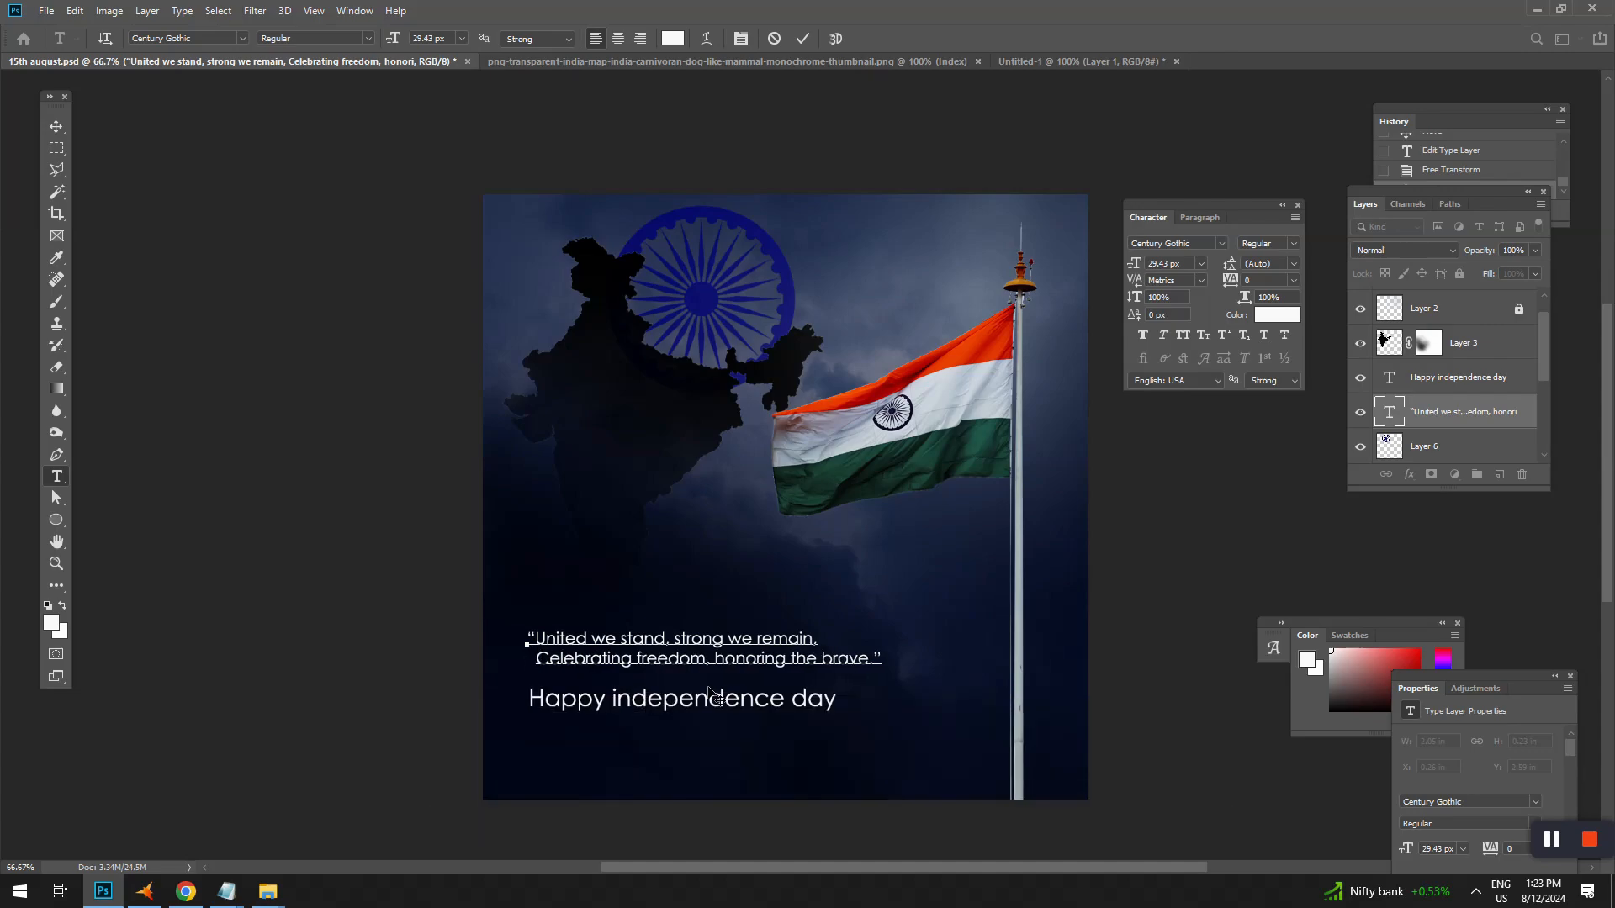
left_click(57, 126)
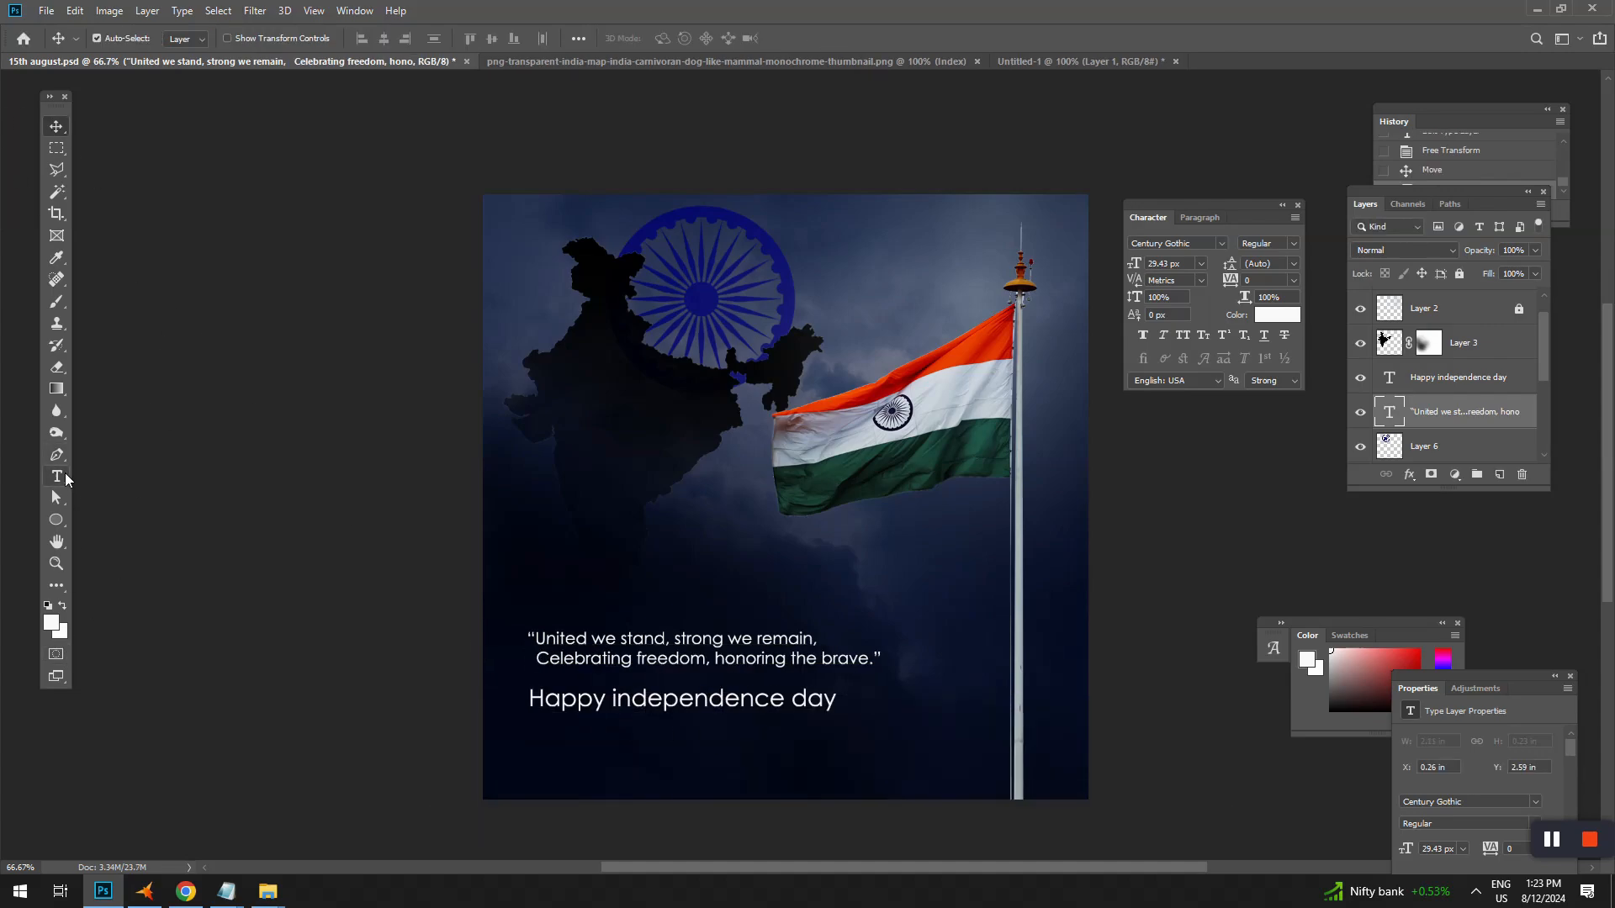
Colour the word "Happy" in the greeting orange (f43c00), sampled from the flag's saffron band.
left_click(64, 478)
double_click(547, 705)
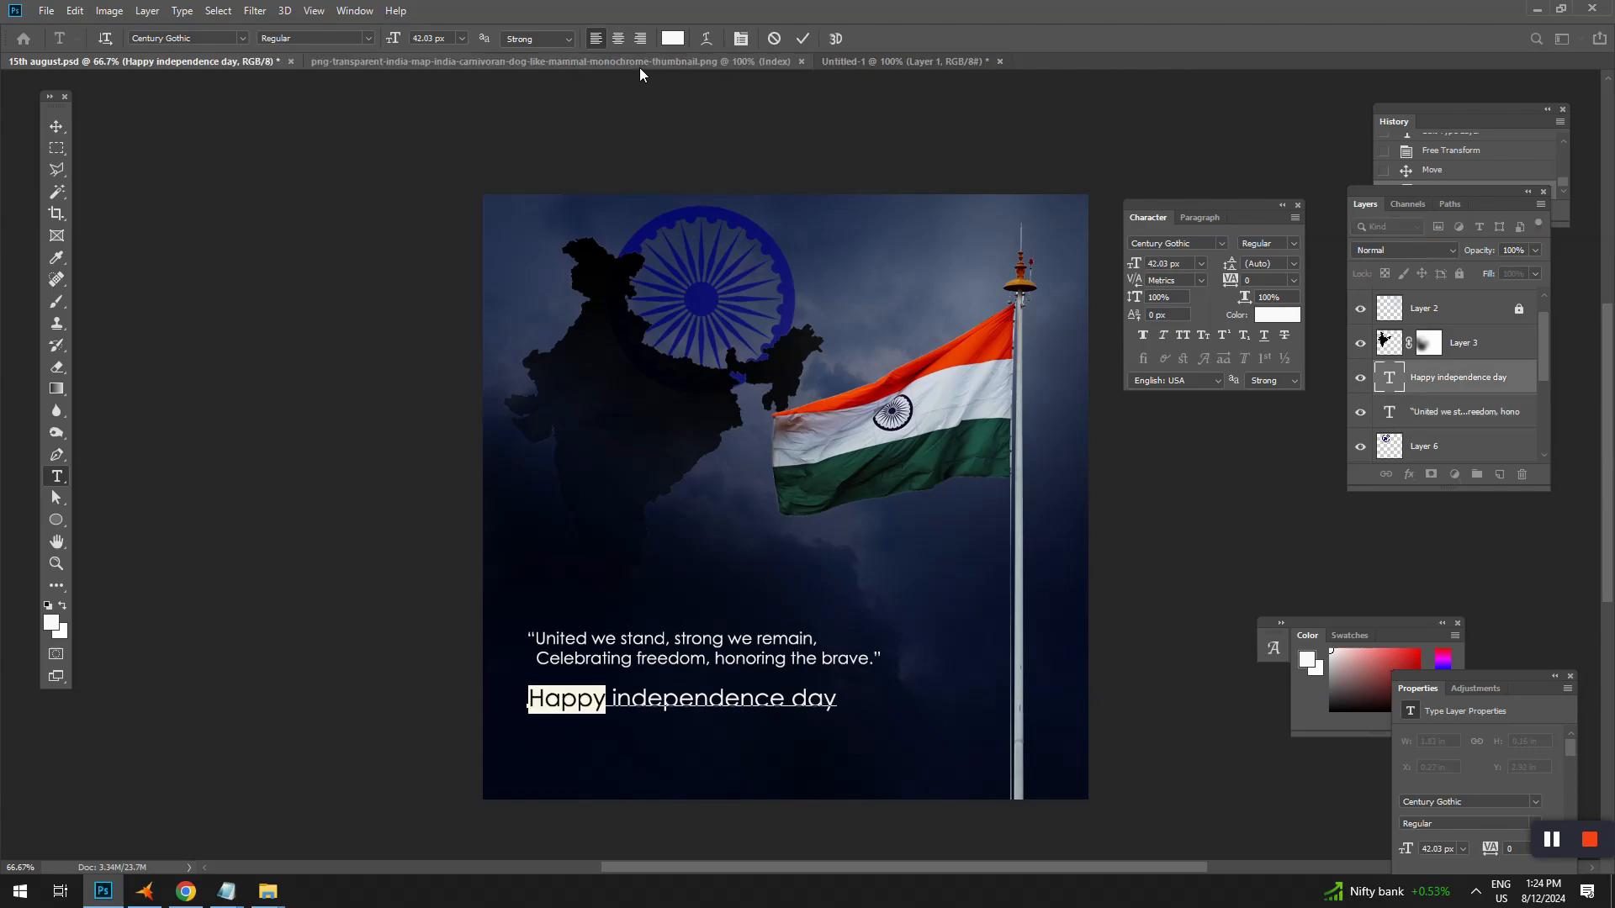
left_click(1277, 315)
left_click(977, 345)
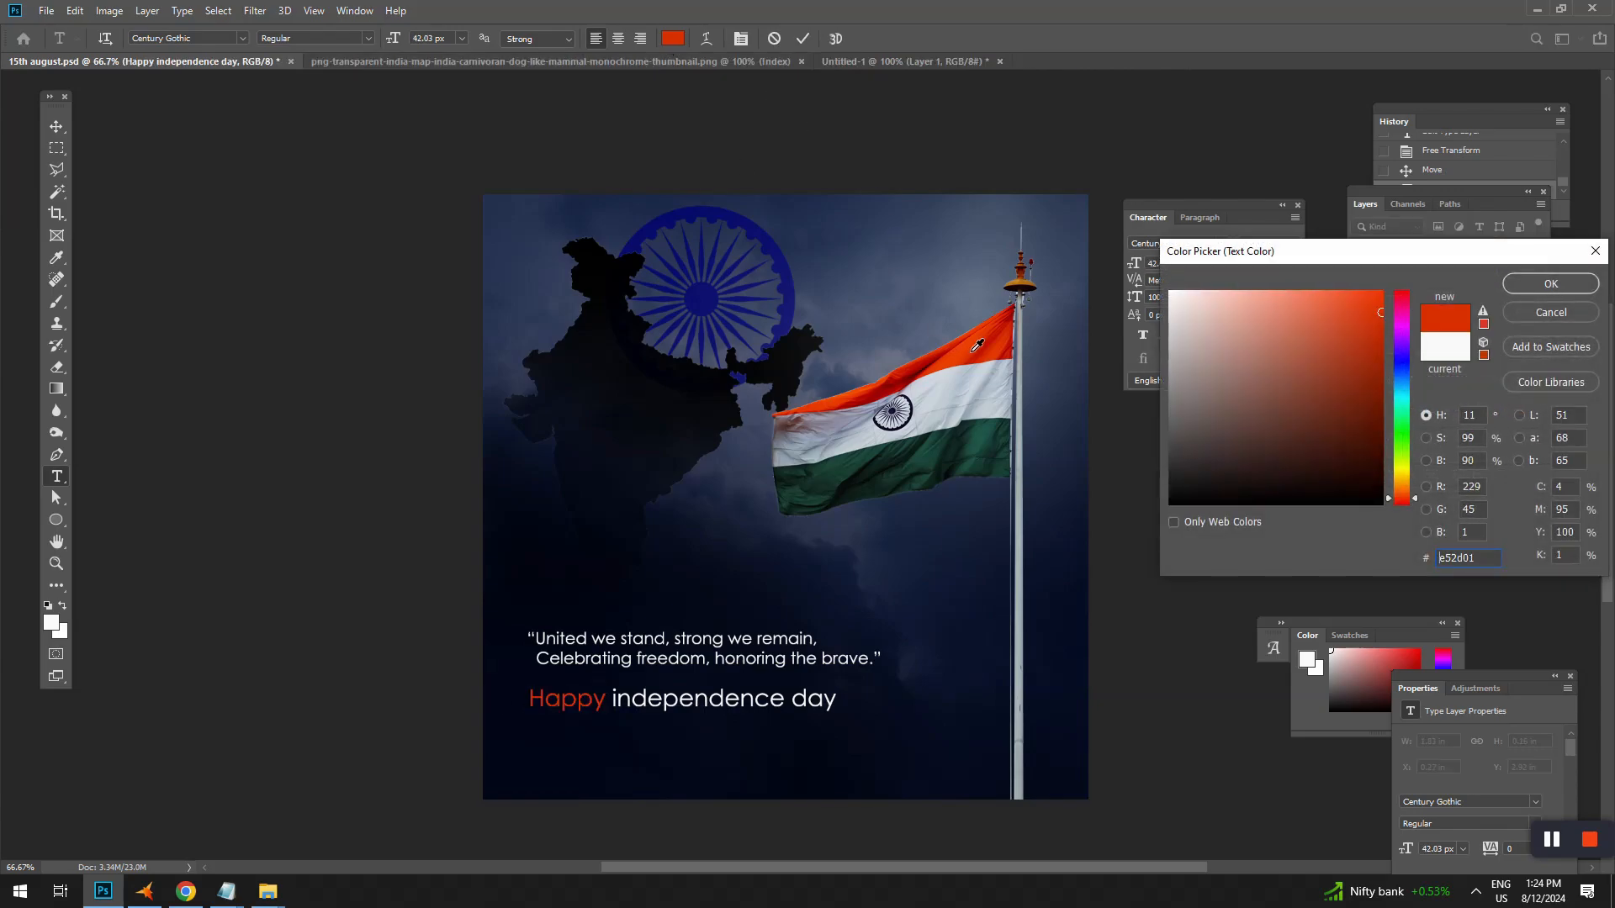
left_click(981, 331)
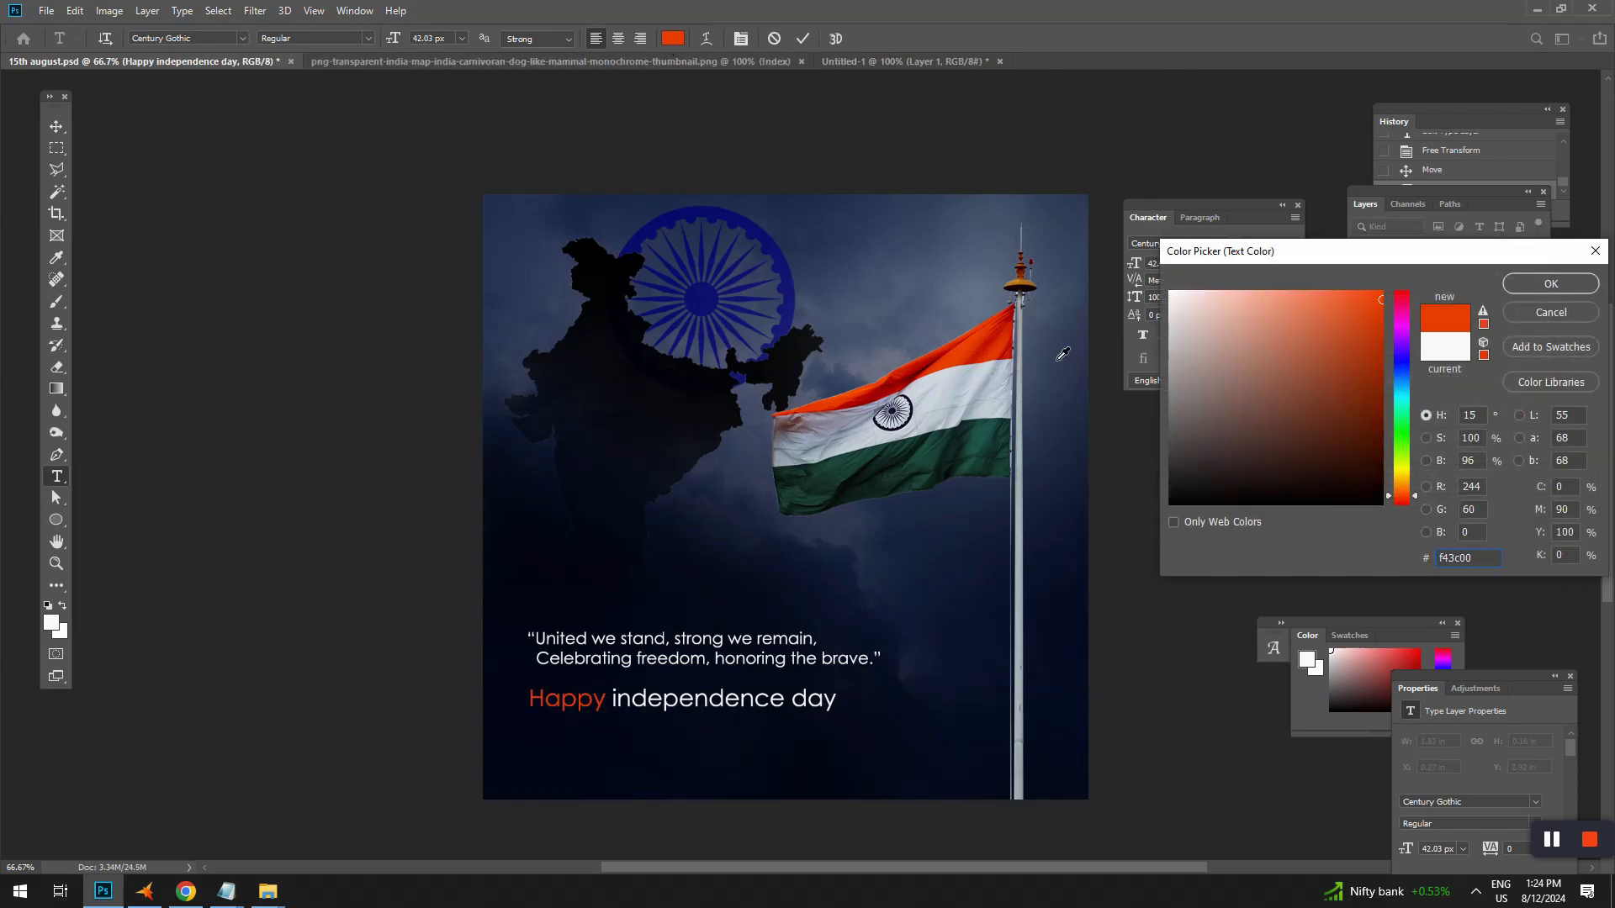
left_click(1549, 284)
Colour the word "day" in the greeting a medium green.
left_click(715, 733)
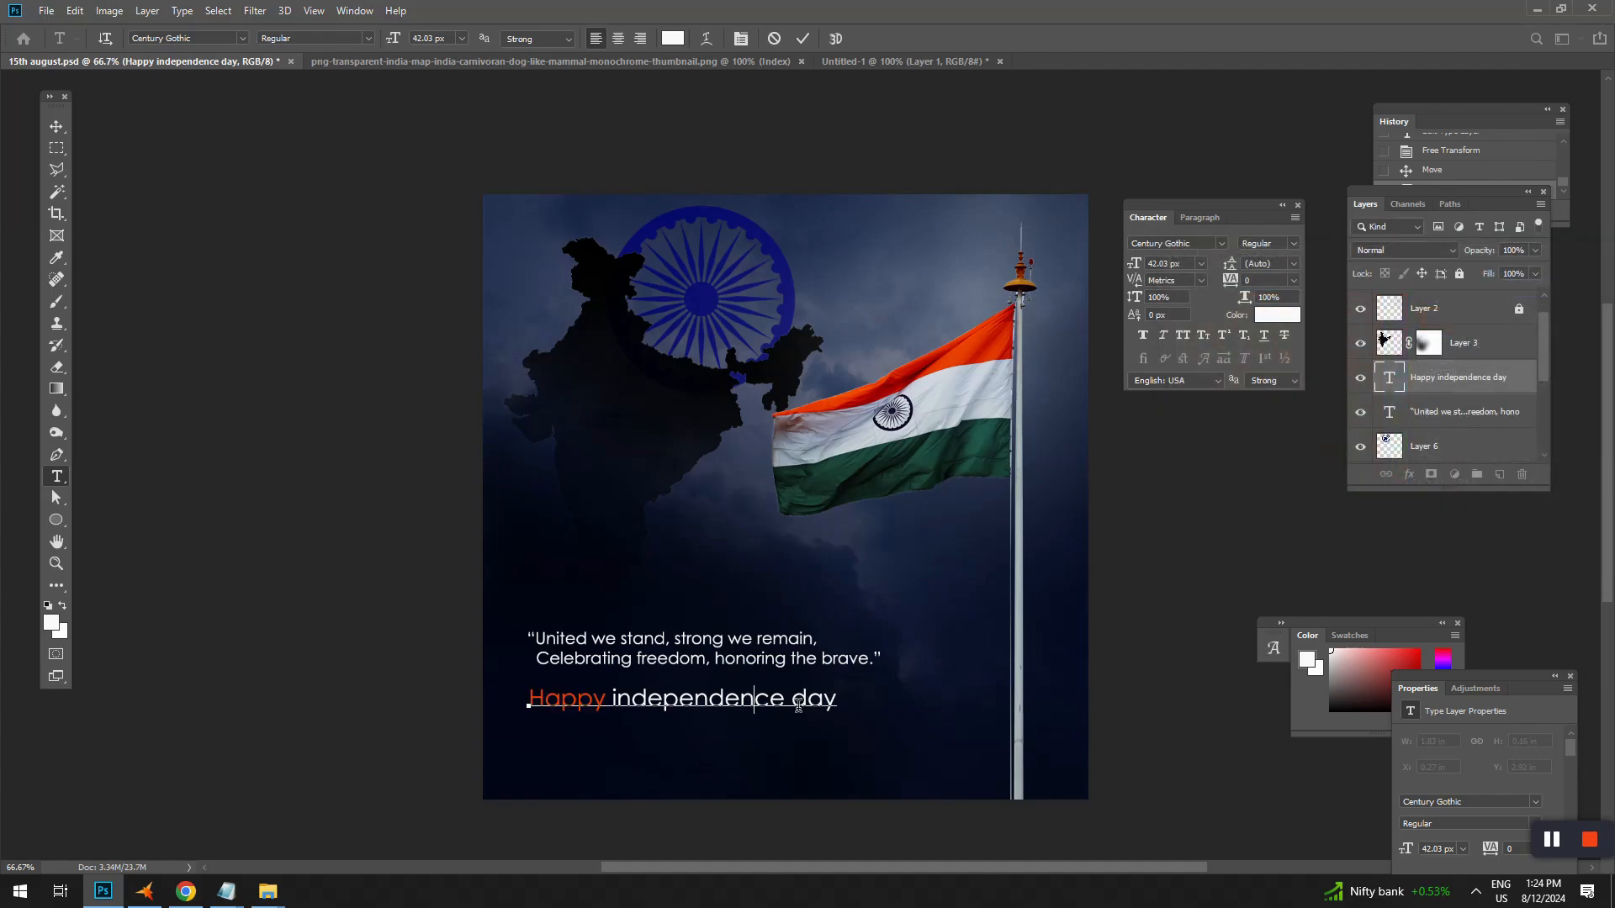
left_click_drag(790, 703, 922, 703)
left_click(672, 39)
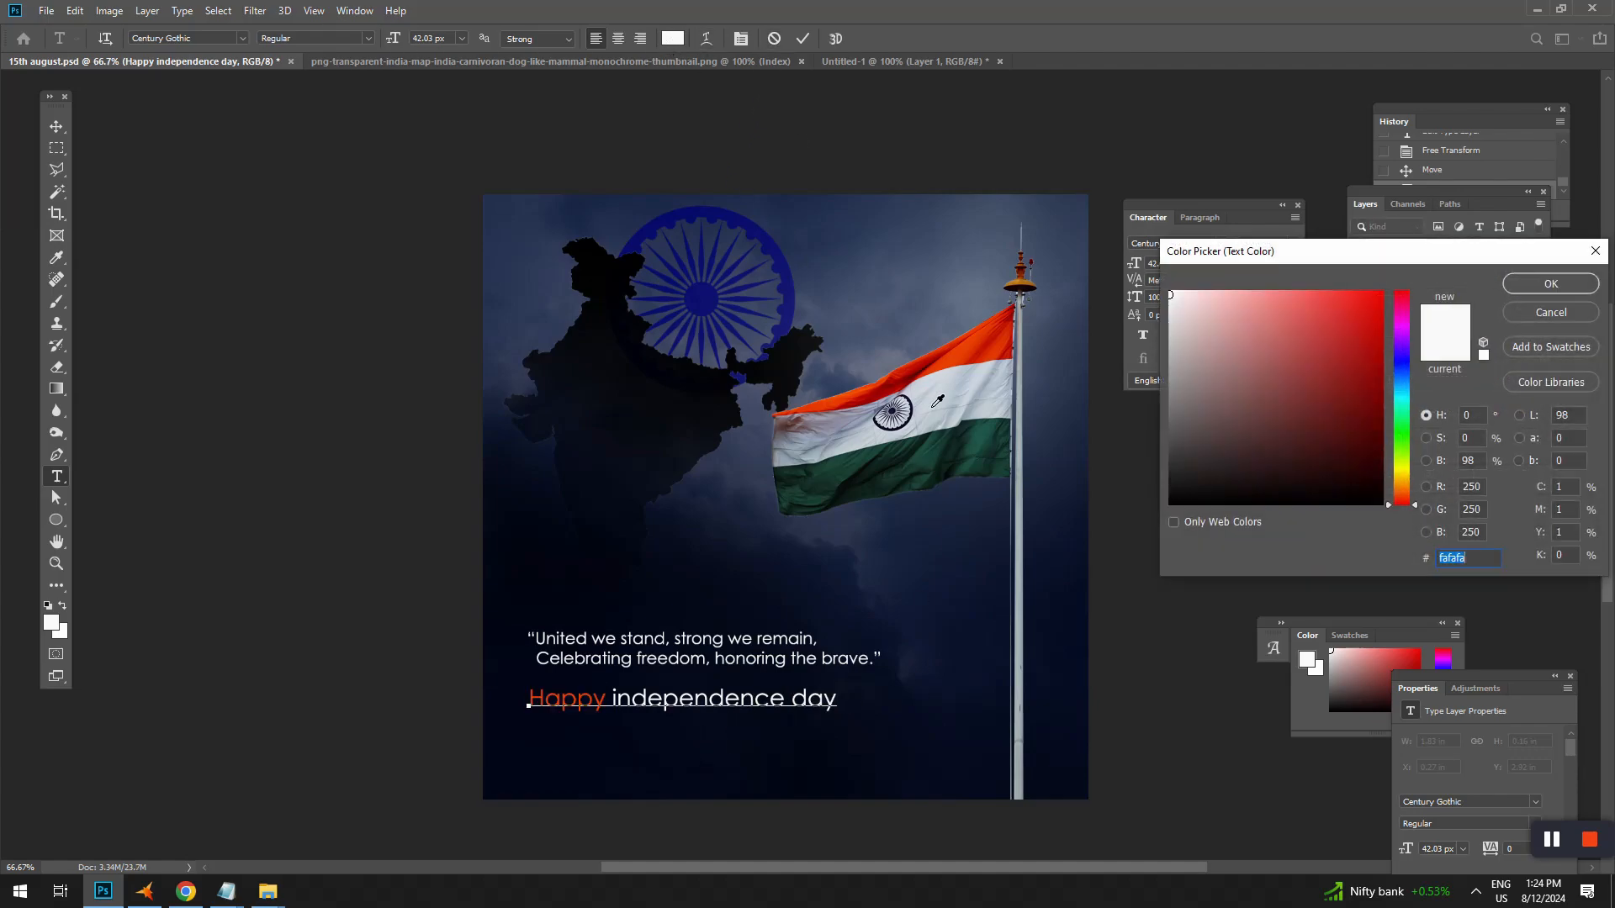
left_click_drag(1401, 414, 1401, 437)
left_click(1357, 371)
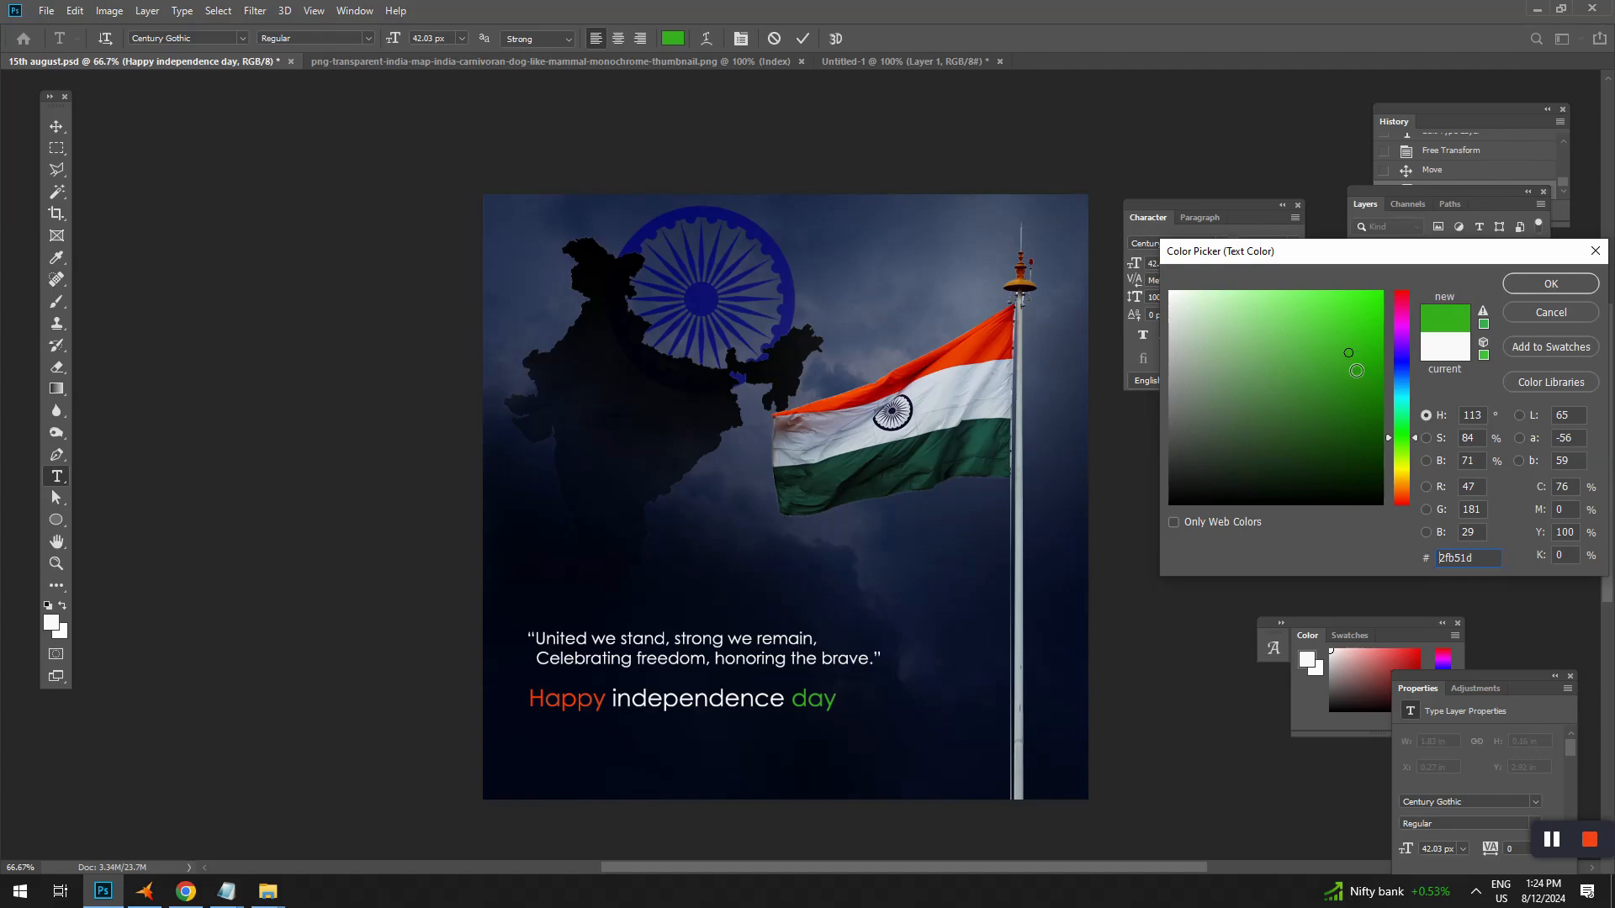
left_click(1362, 370)
left_click(1547, 287)
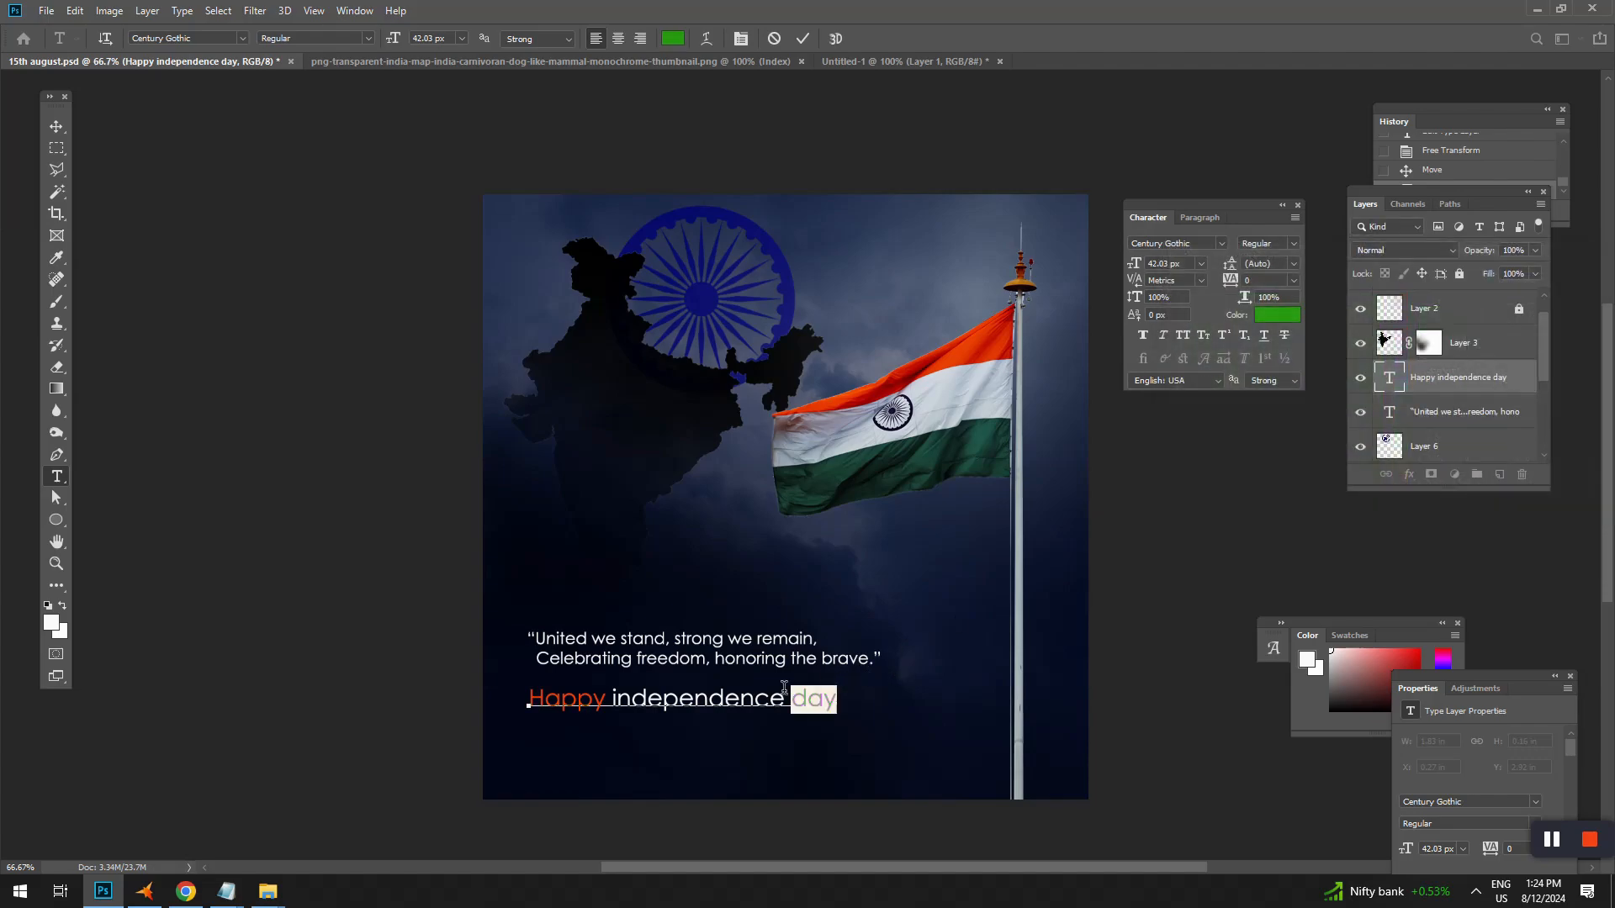
Capitalize the greeting to read "Happy Independence Day" and set the whole line to Century Gothic Bold.
left_click(803, 700)
key("BackSpace")
type("D")
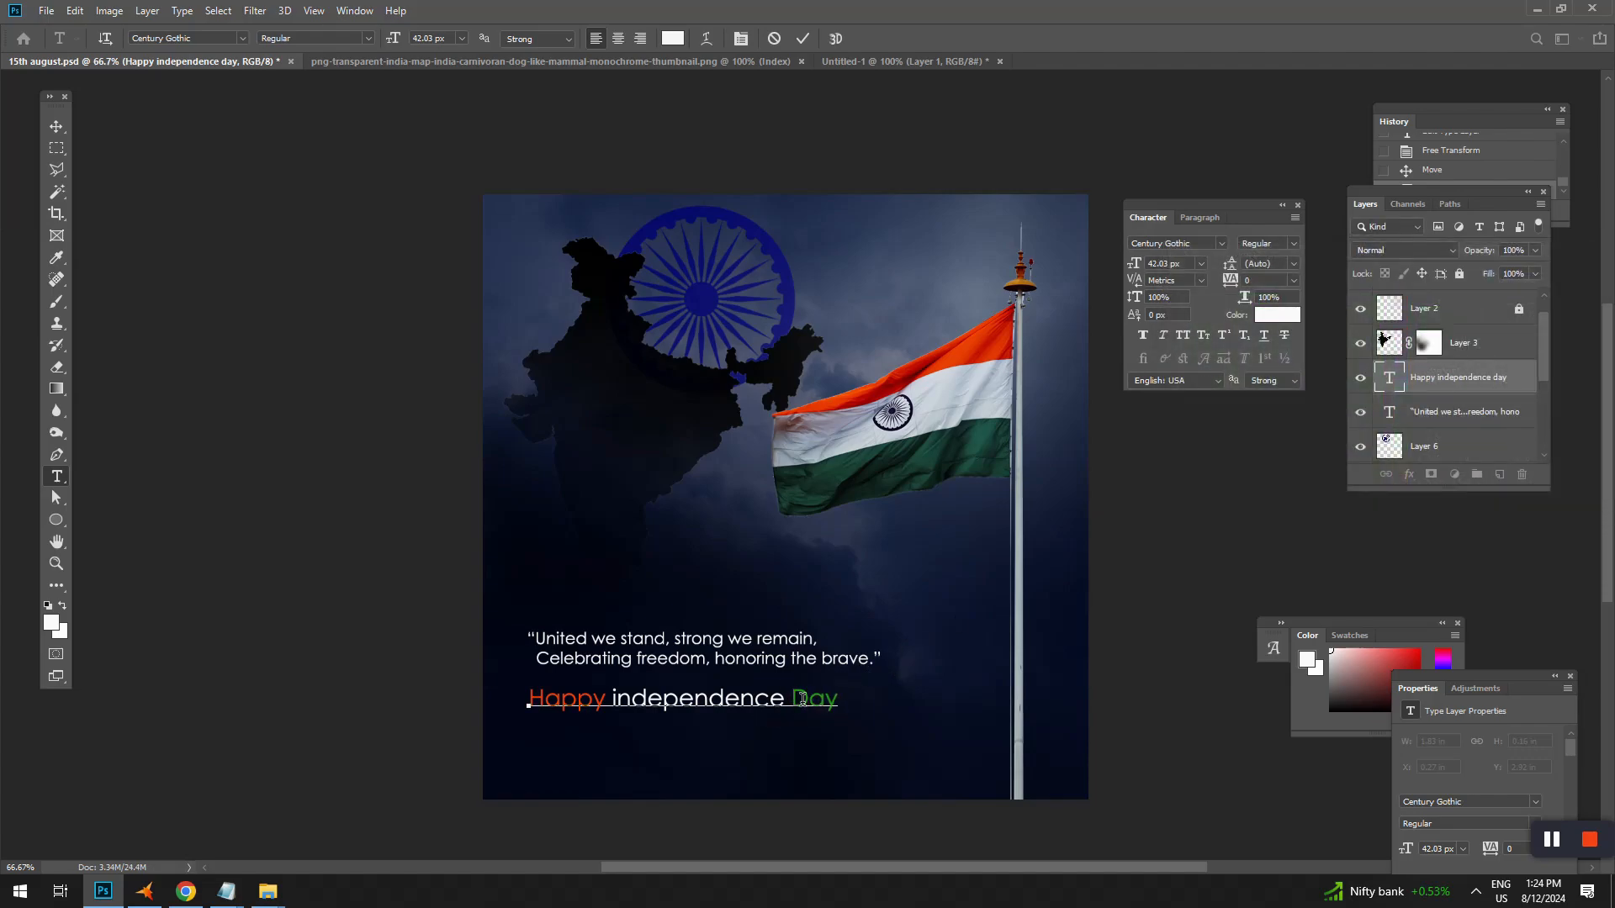
key("Left")
key("Left")
key("Left")
type("I")
key("ctrl+a")
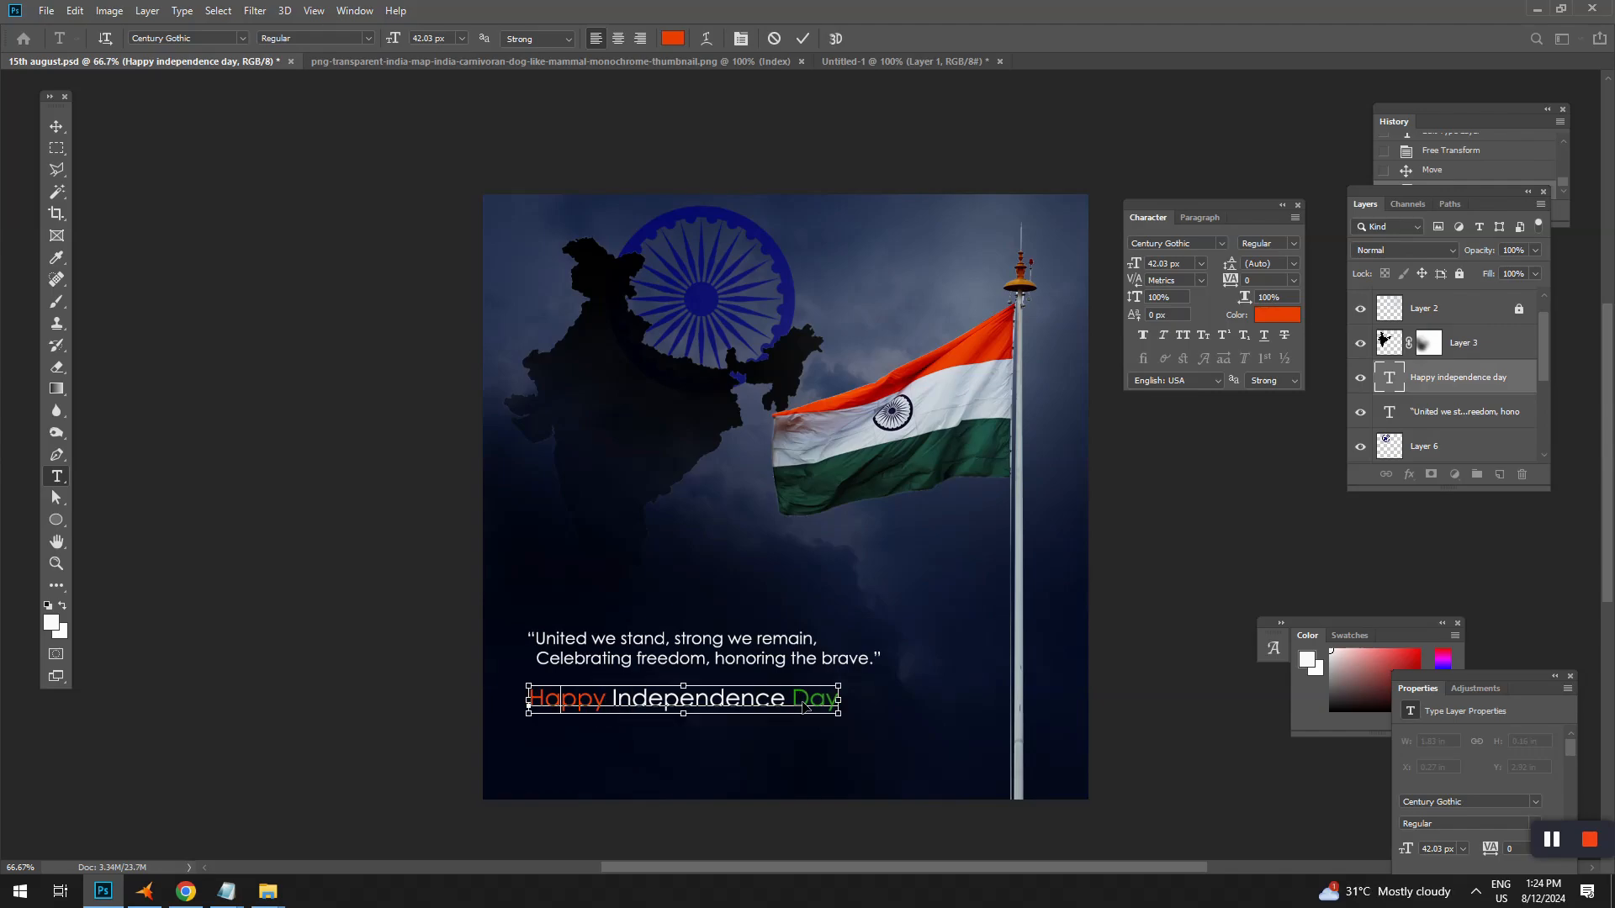
left_click(336, 38)
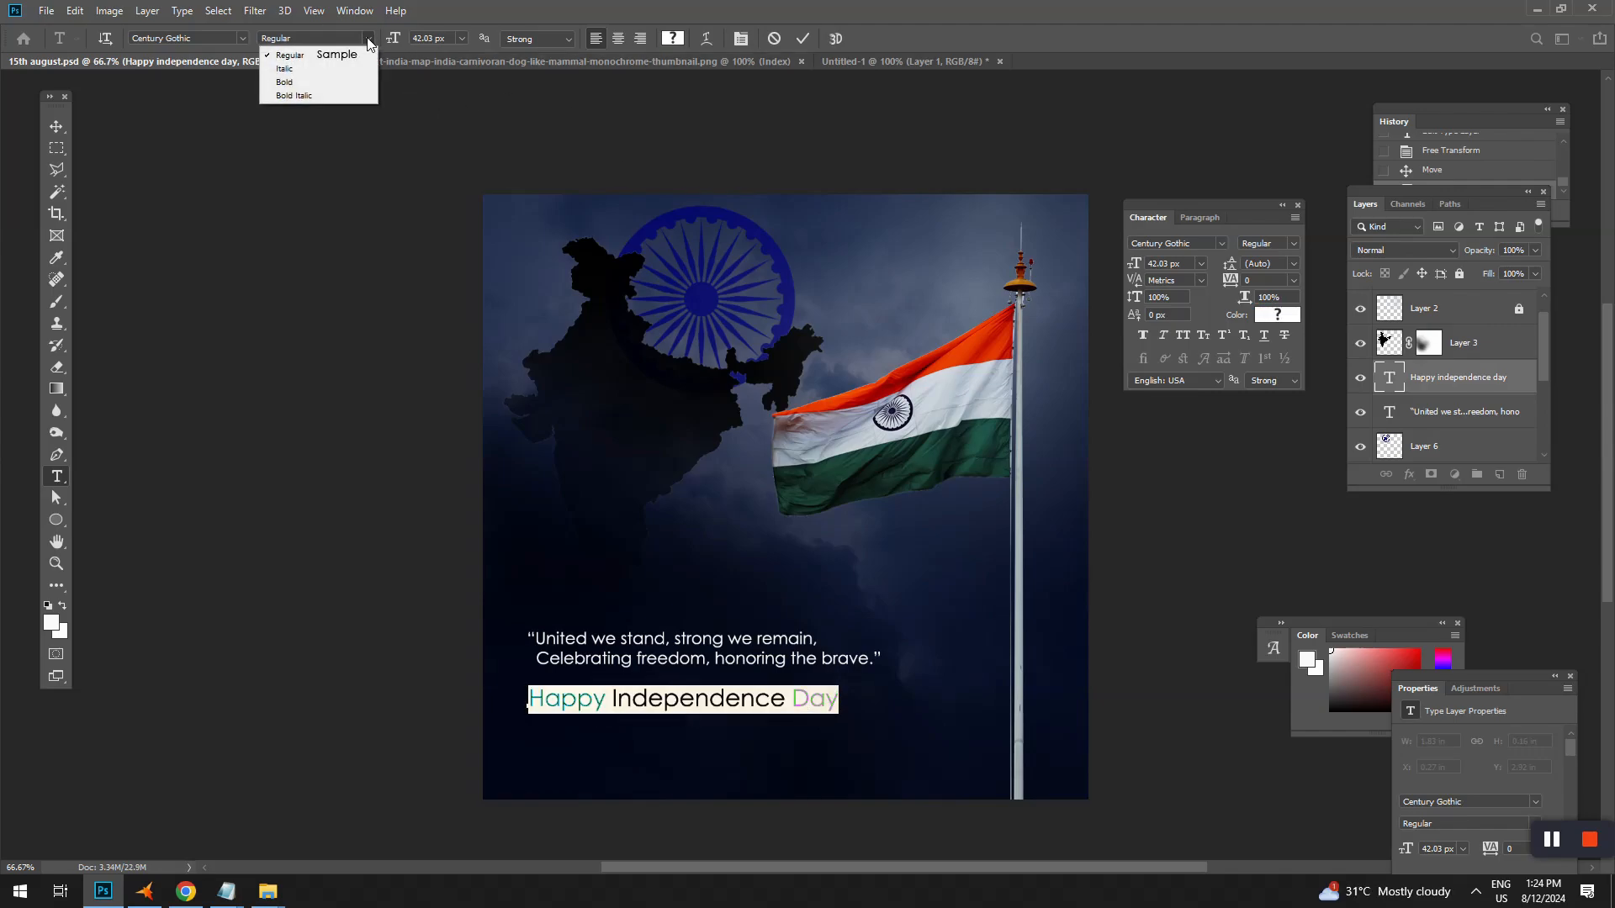
left_click(337, 78)
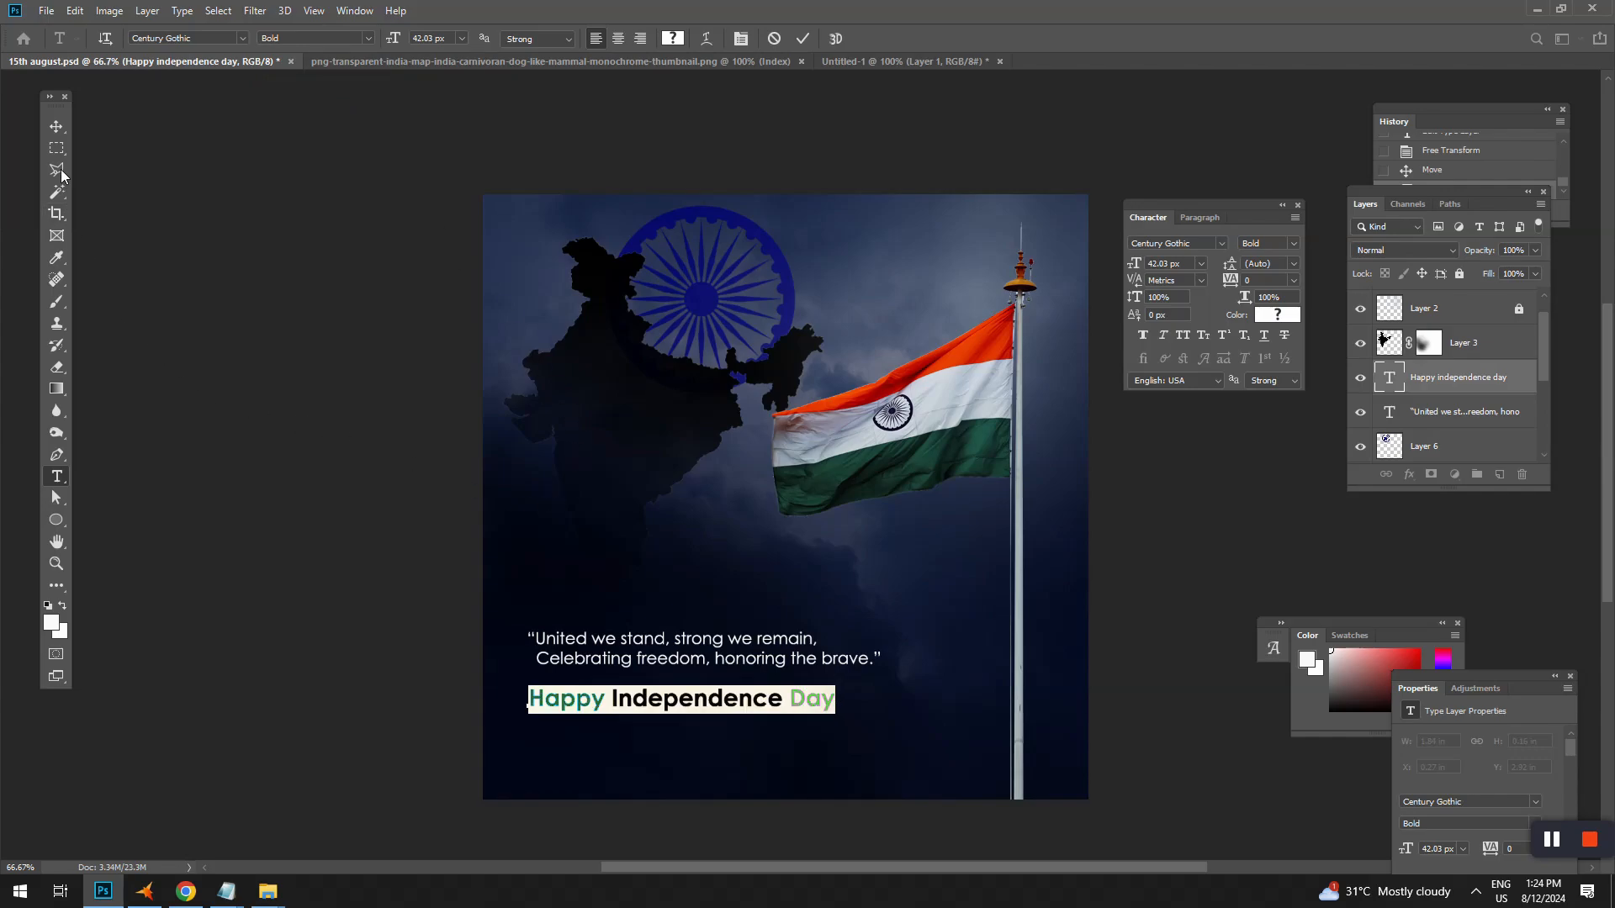
Enlarge the greeting to a text size of about 46.74 px and shift the slogan slightly left and down above it.
left_click(57, 126)
key("ctrl+t")
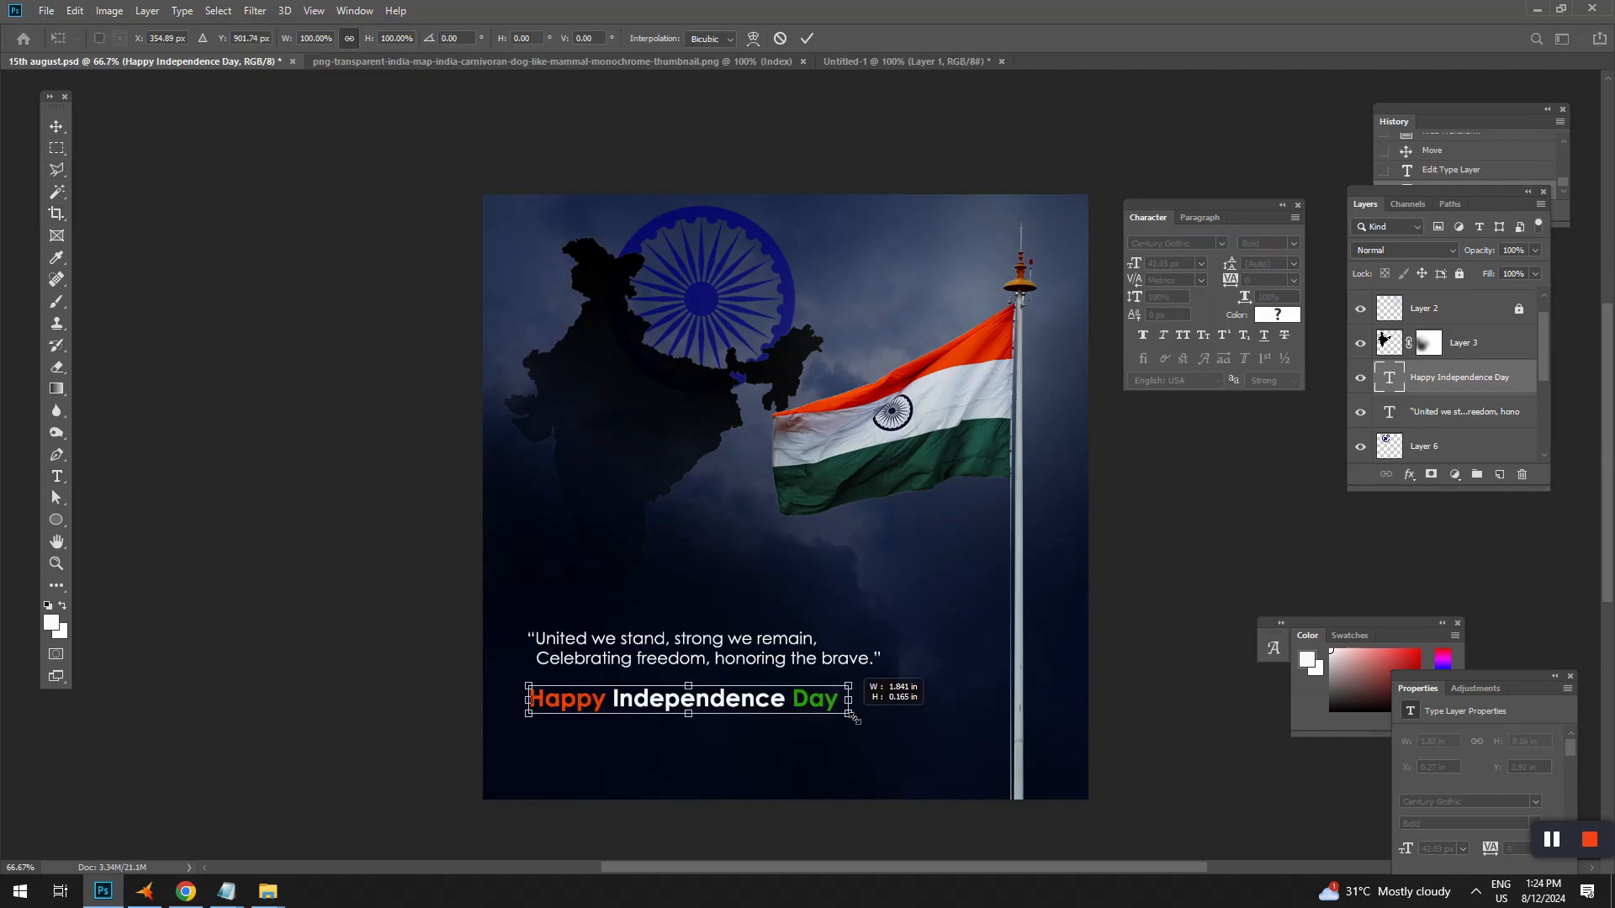
left_click_drag(850, 713, 871, 716)
key("Return")
left_click(713, 660)
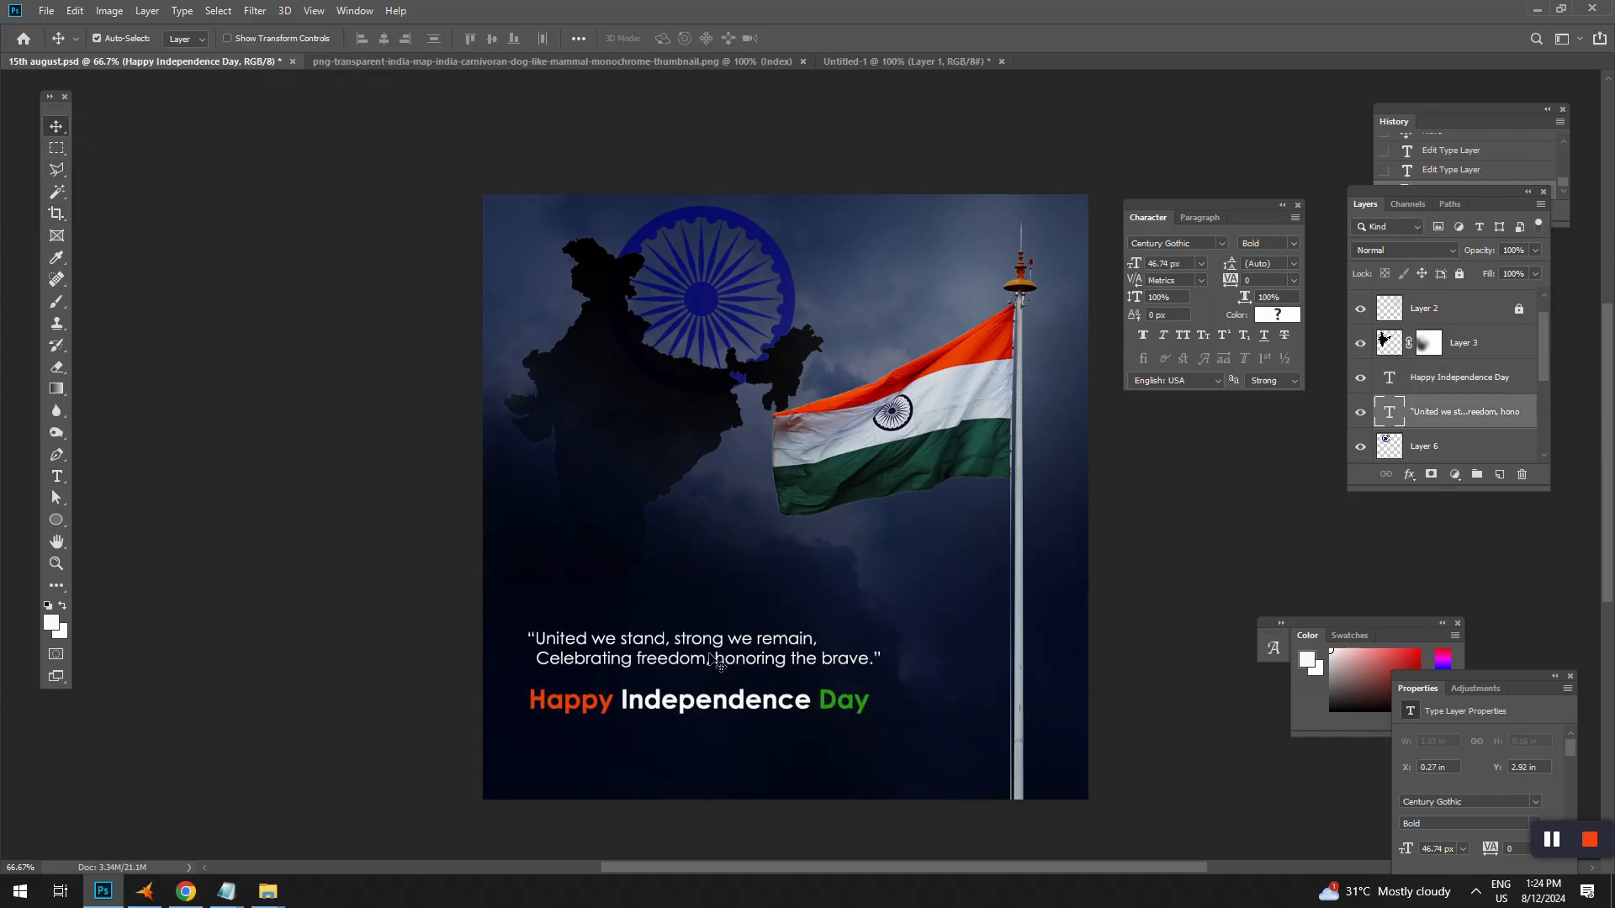
left_click_drag(713, 660, 705, 663)
Scale the flag and its pole down proportionally to about 1.46 × 3.14 in, keeping them on the poster's right side.
left_click(917, 448)
key("ctrl+t")
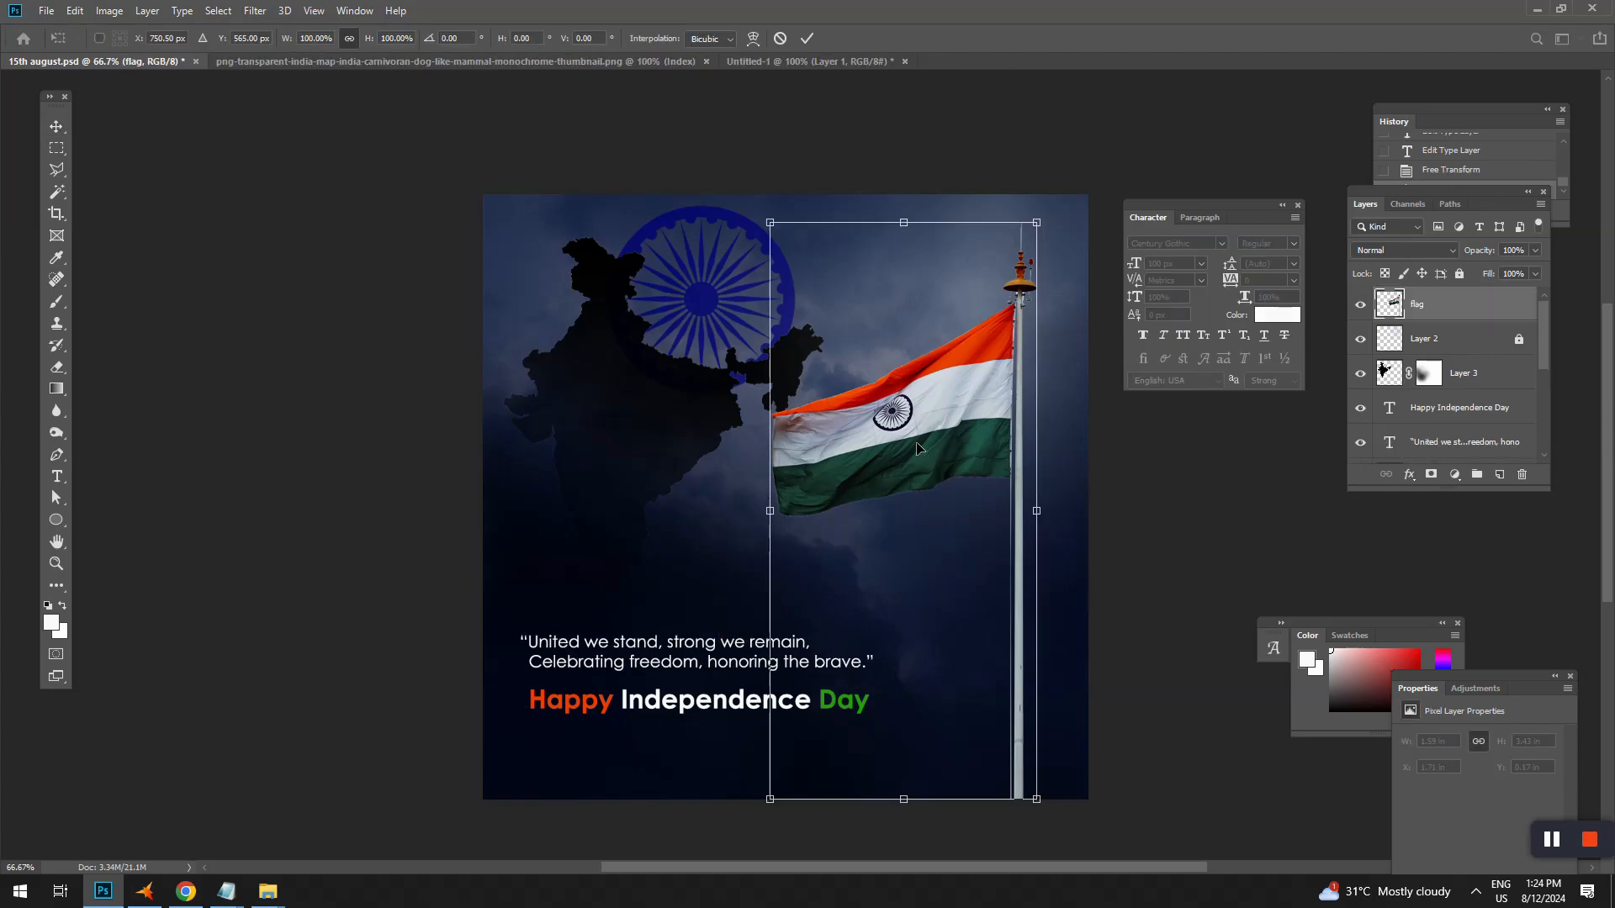
scroll(756, 622, "down", 1)
scroll(647, 560, "up", 1)
left_click_drag(707, 549, 762, 533)
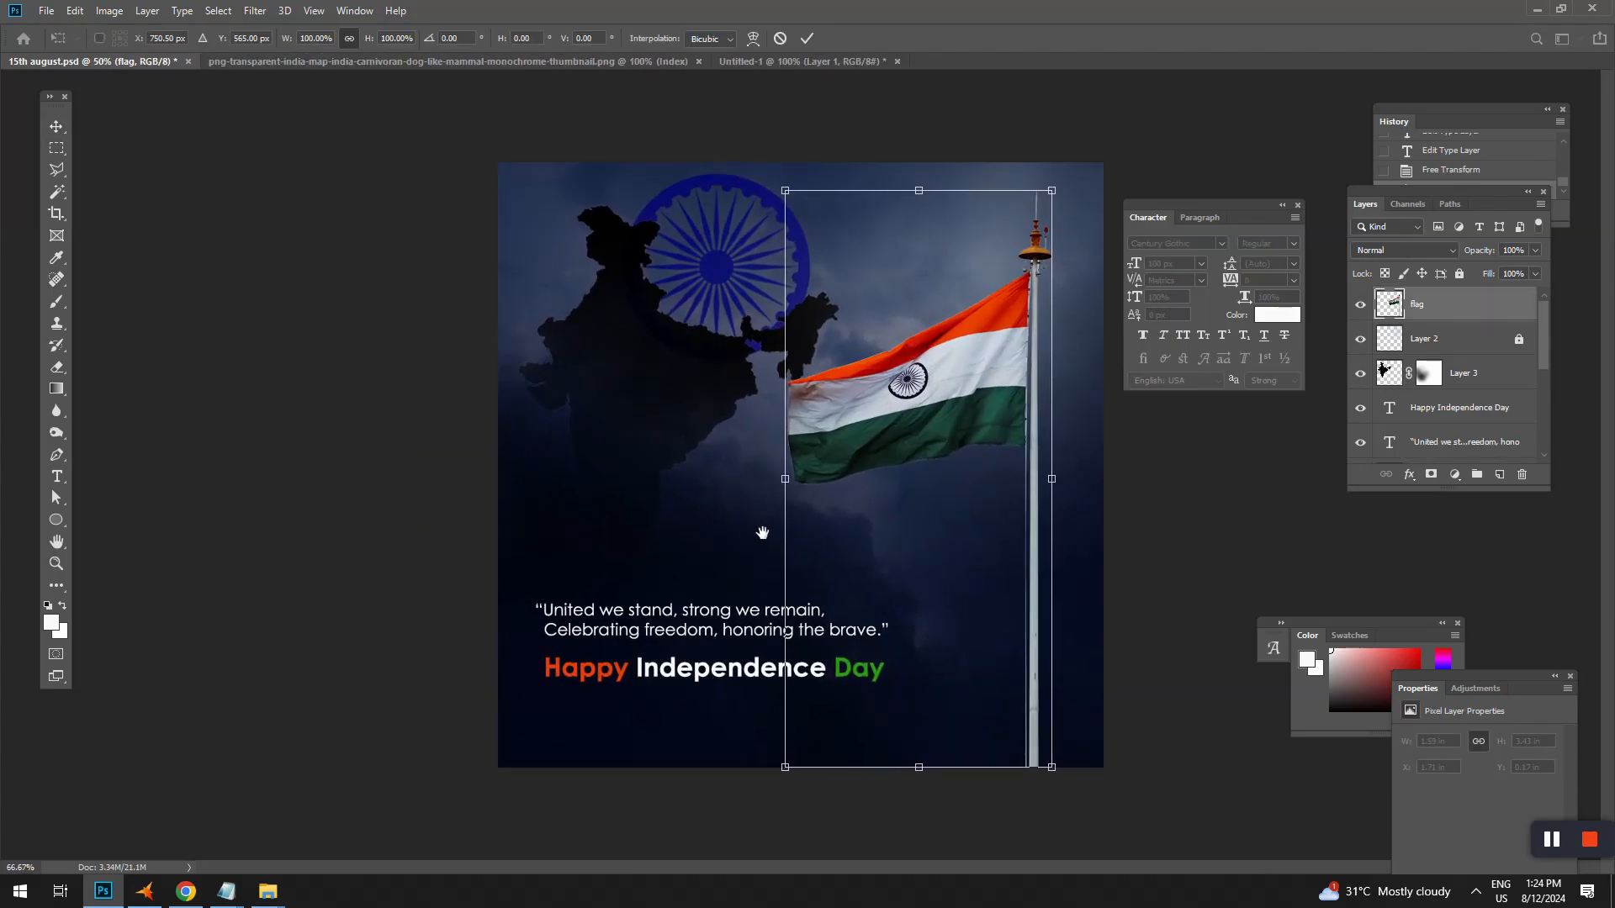
left_click_drag(784, 768, 823, 689)
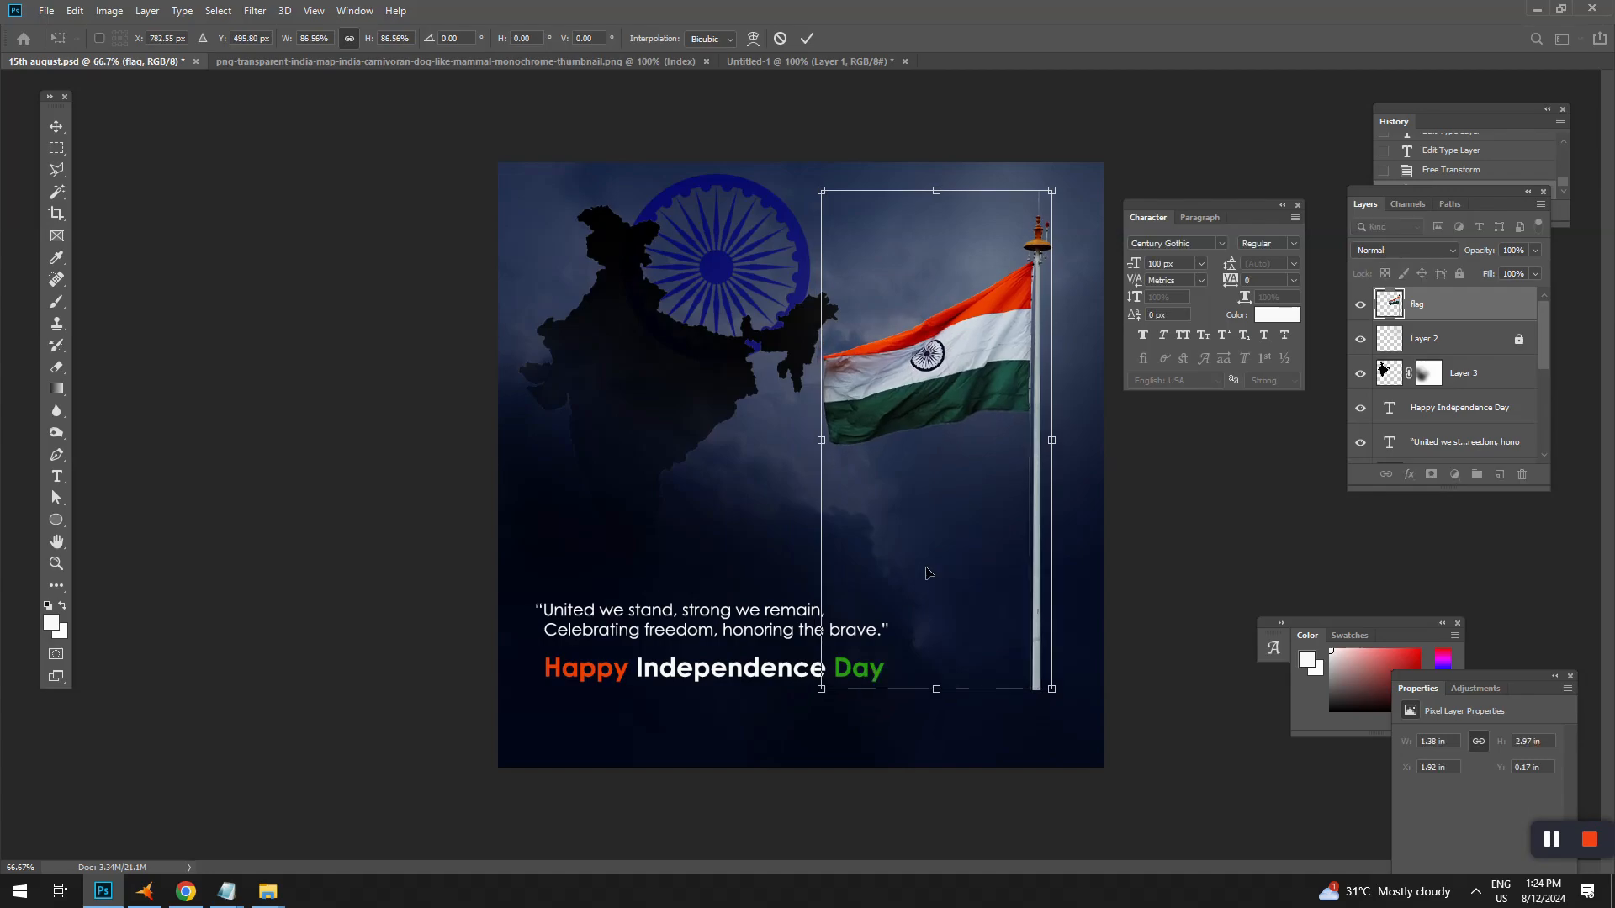
left_click_drag(920, 436, 923, 433)
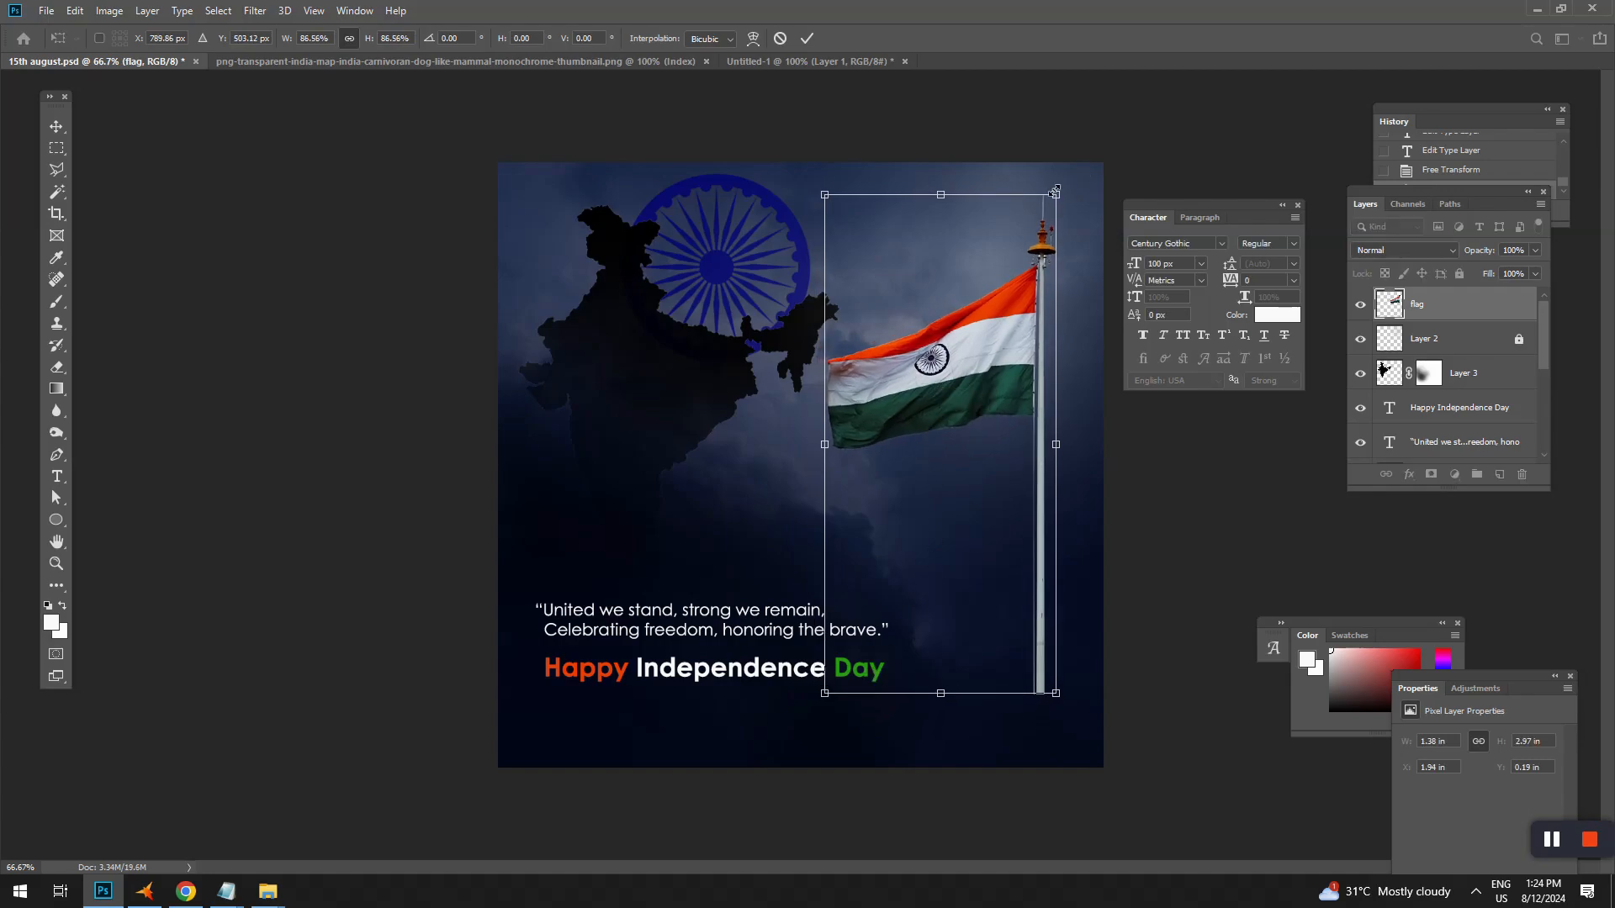
left_click_drag(1054, 192, 1056, 181)
left_click_drag(1039, 243, 1039, 249)
key("Return")
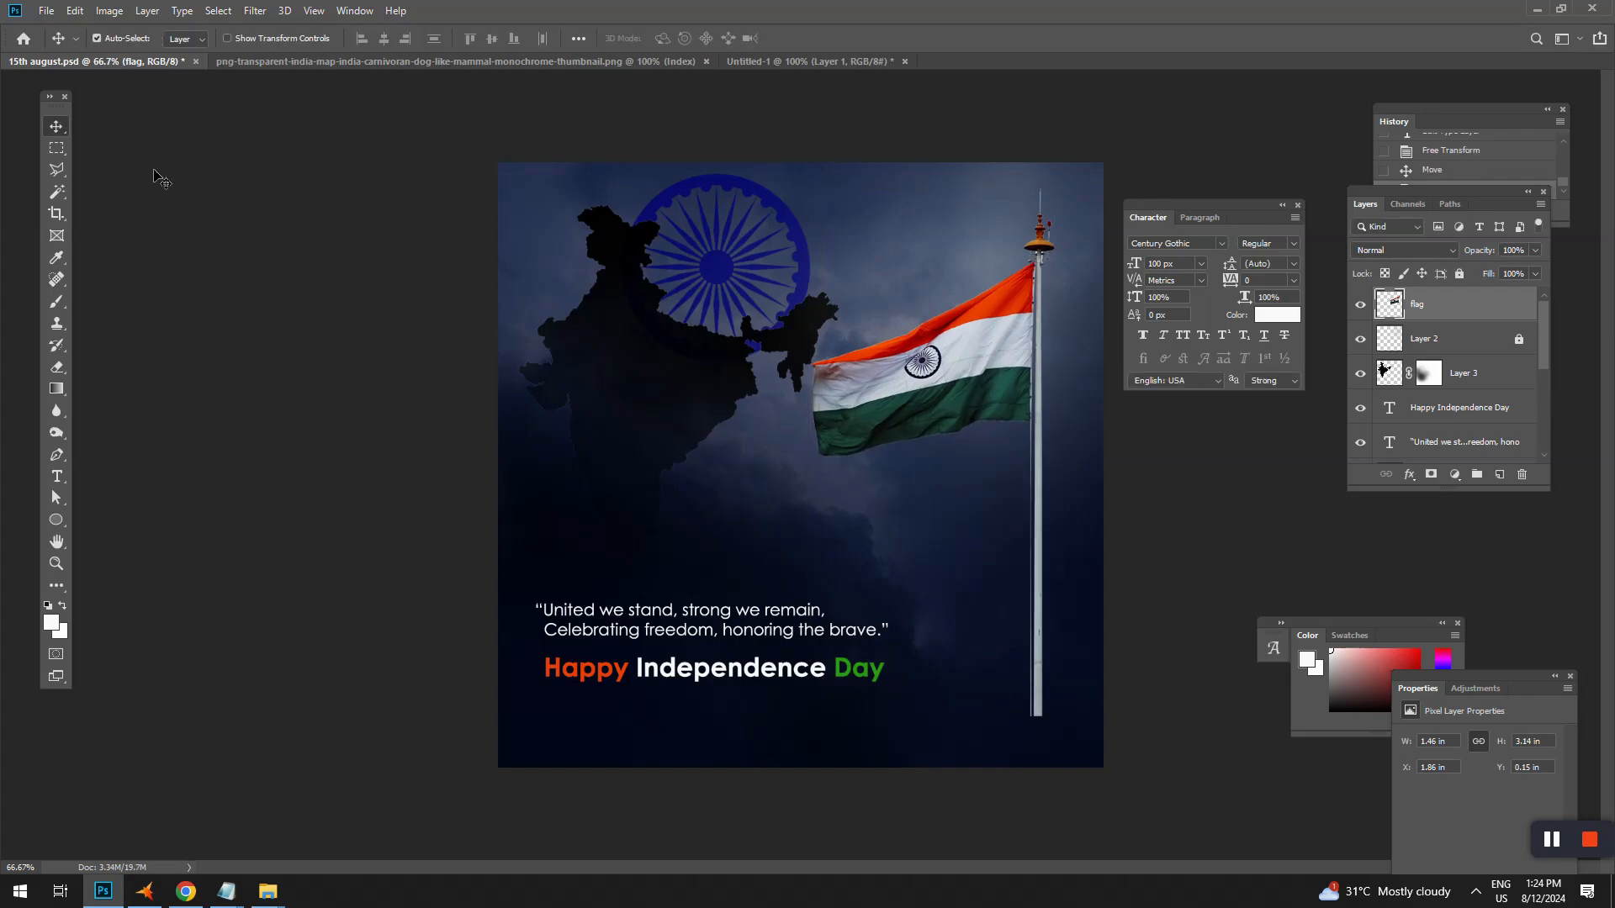
Select the lower part of the flagpole, stretch its height to about 136.59% so it reaches the poster's bottom edge, and deselect.
left_click(50, 149)
mouse_move(980, 559)
left_mouse_down()
mouse_move(1081, 719)
mouse_move(1045, 756)
mouse_move(1045, 789)
left_mouse_up()
key("ctrl+t")
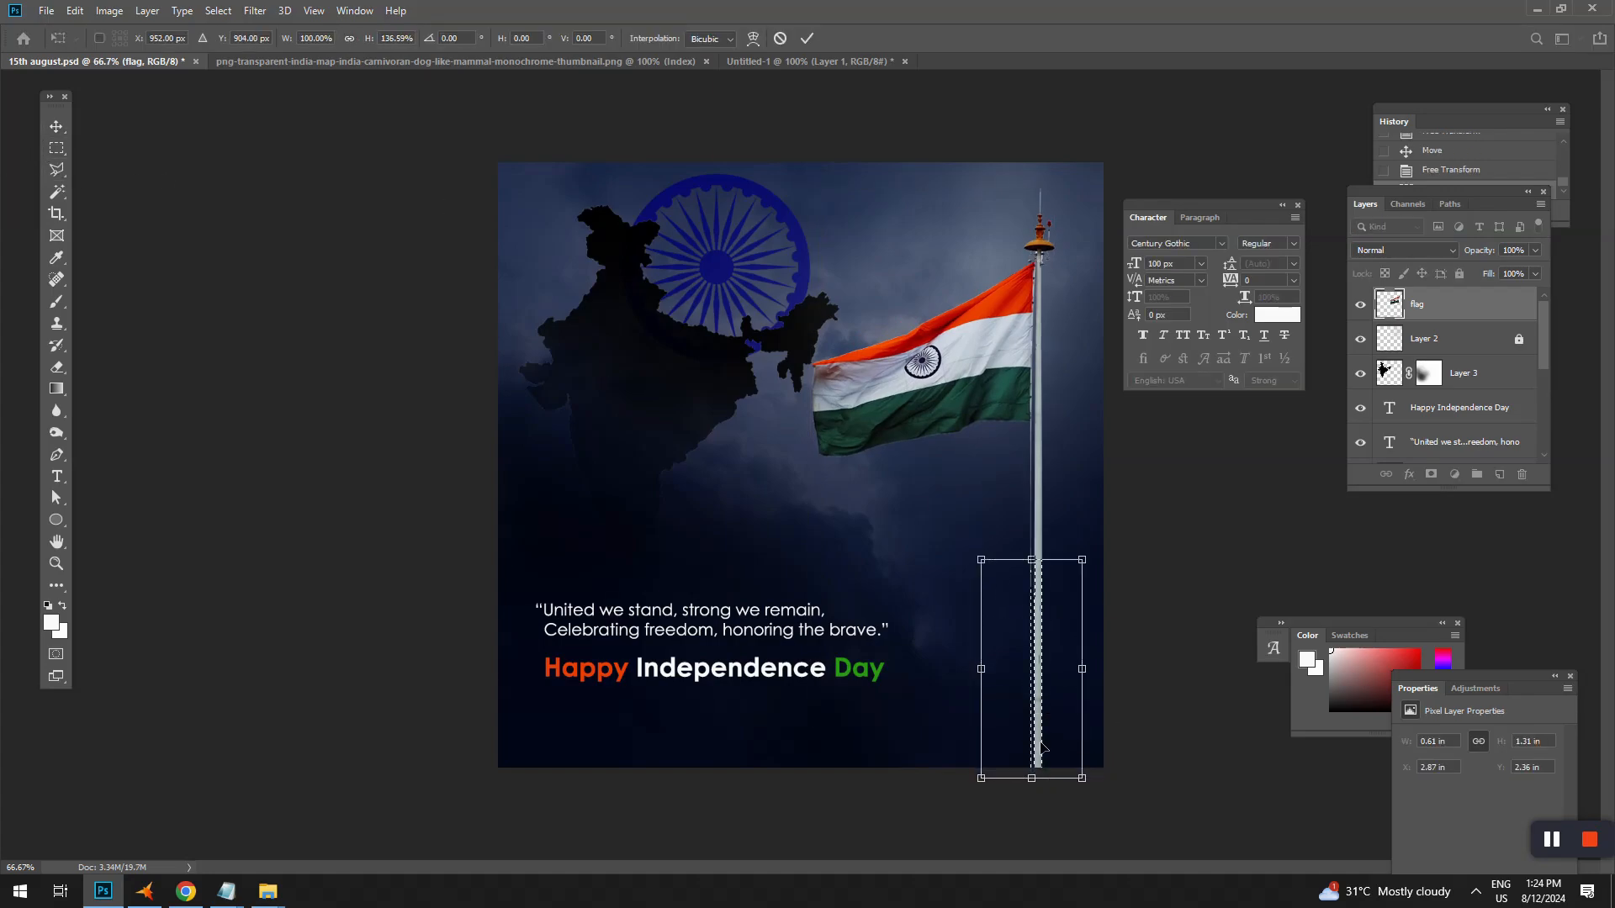
key("Return")
key("ctrl+d")
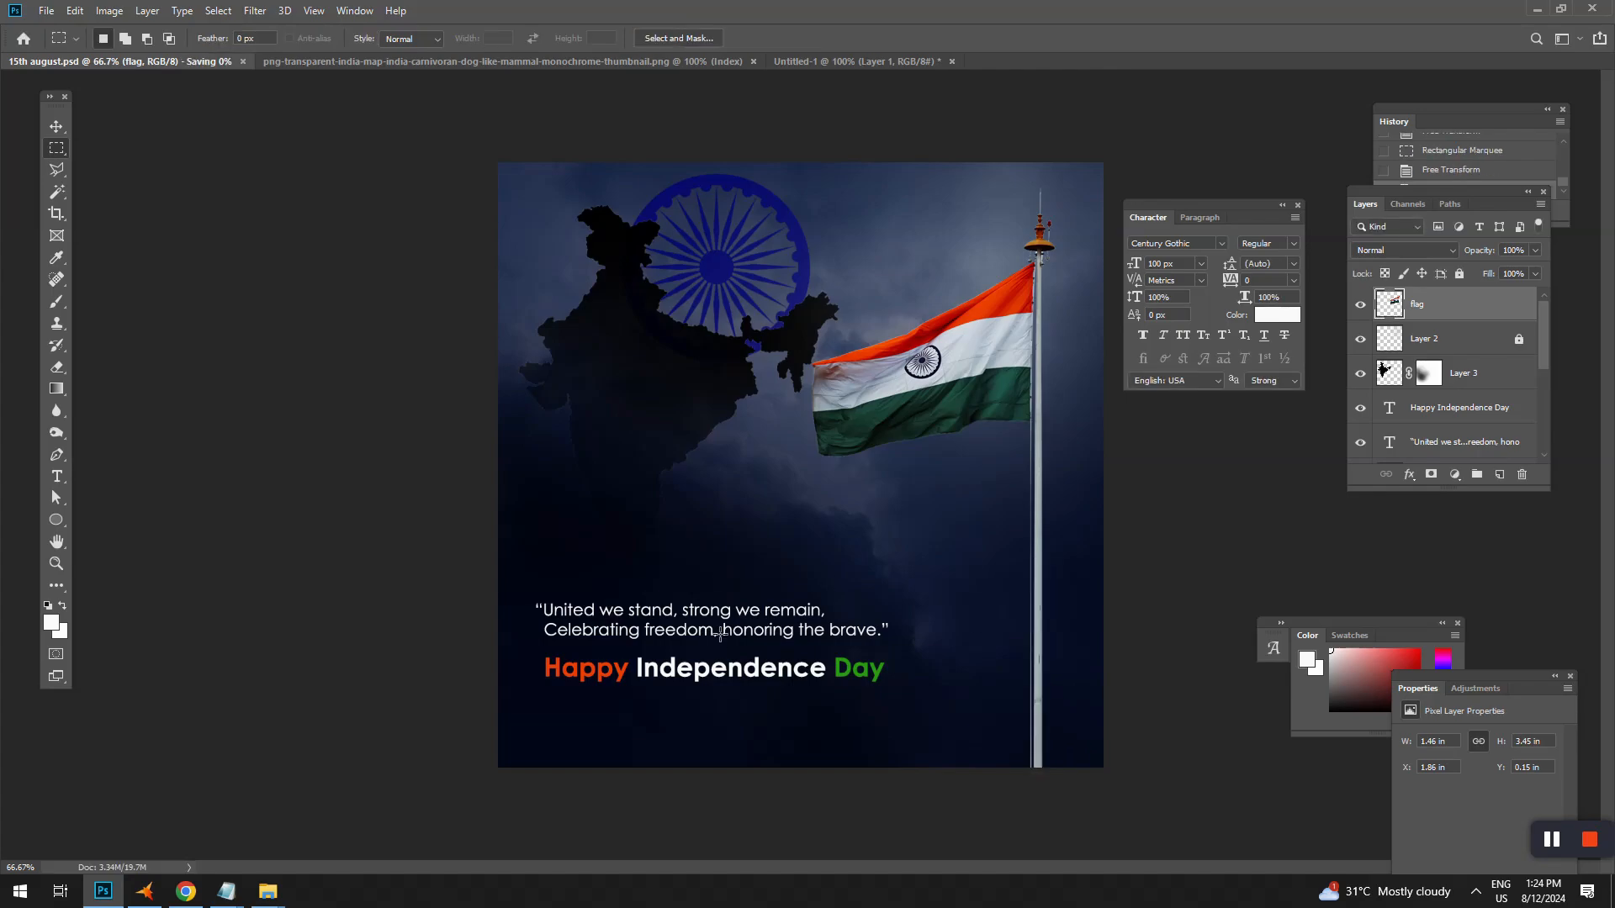
Move the slogan and the greeting together straight down by about 0.2 in.
key("v")
left_click(661, 632)
left_click(655, 675, "shift")
left_click_drag(655, 676, 659, 709)
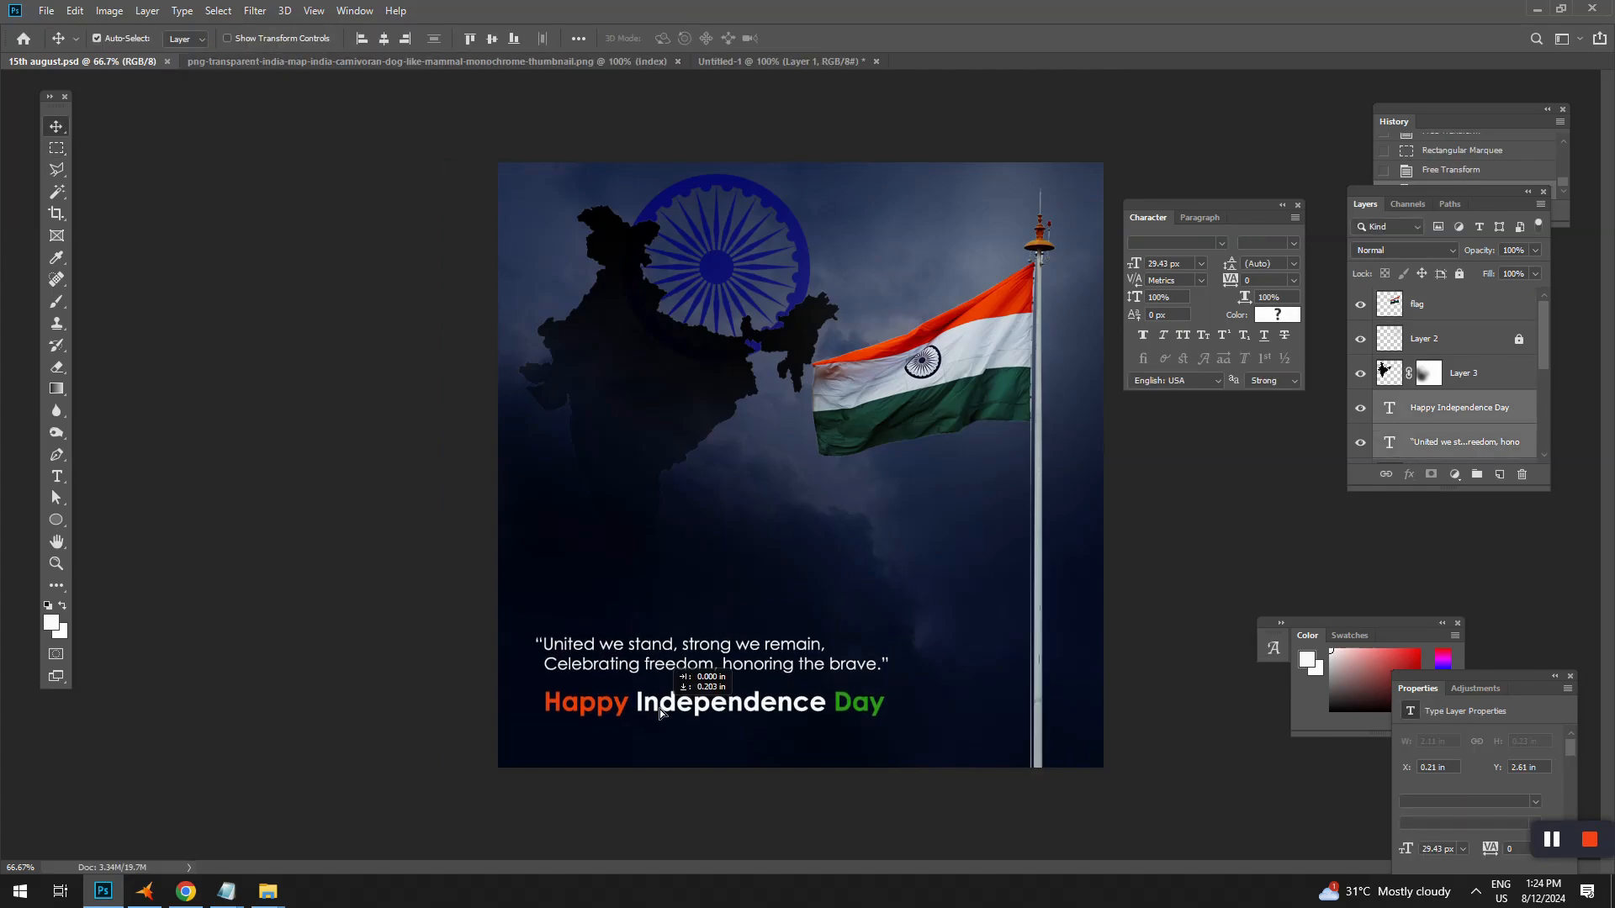
Nudge the "Happy Independence Day" greeting left to an X position of 0.24 in and save the document.
left_click(660, 712)
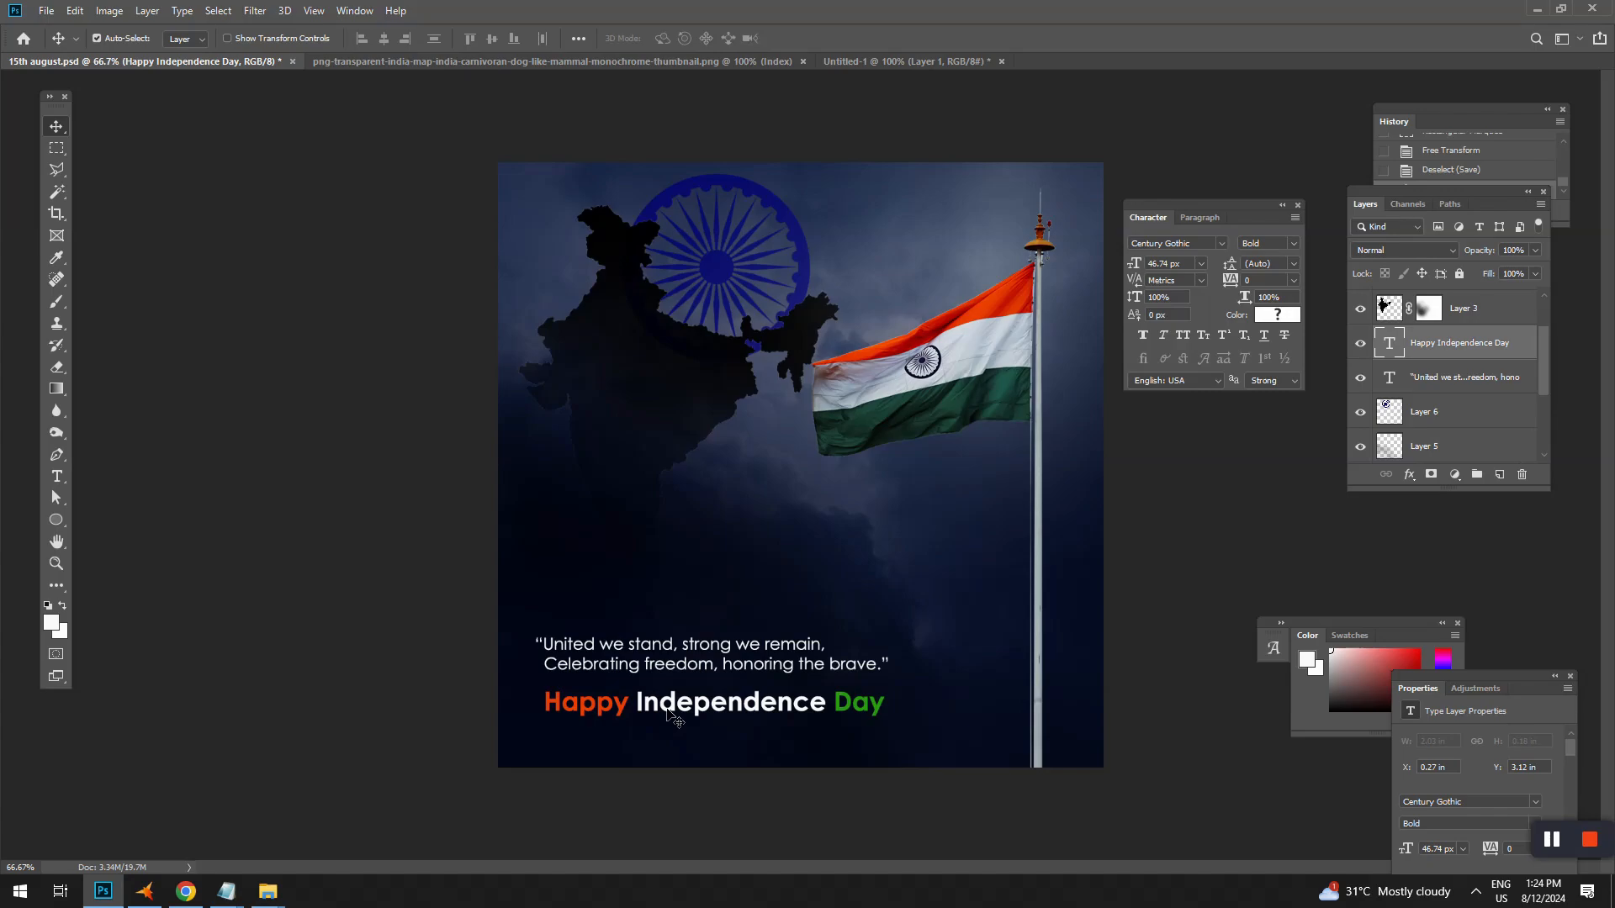
key("Left")
key("Left")
key("Left")
key("Left")
key("Left")
key("Left")
key("Left")
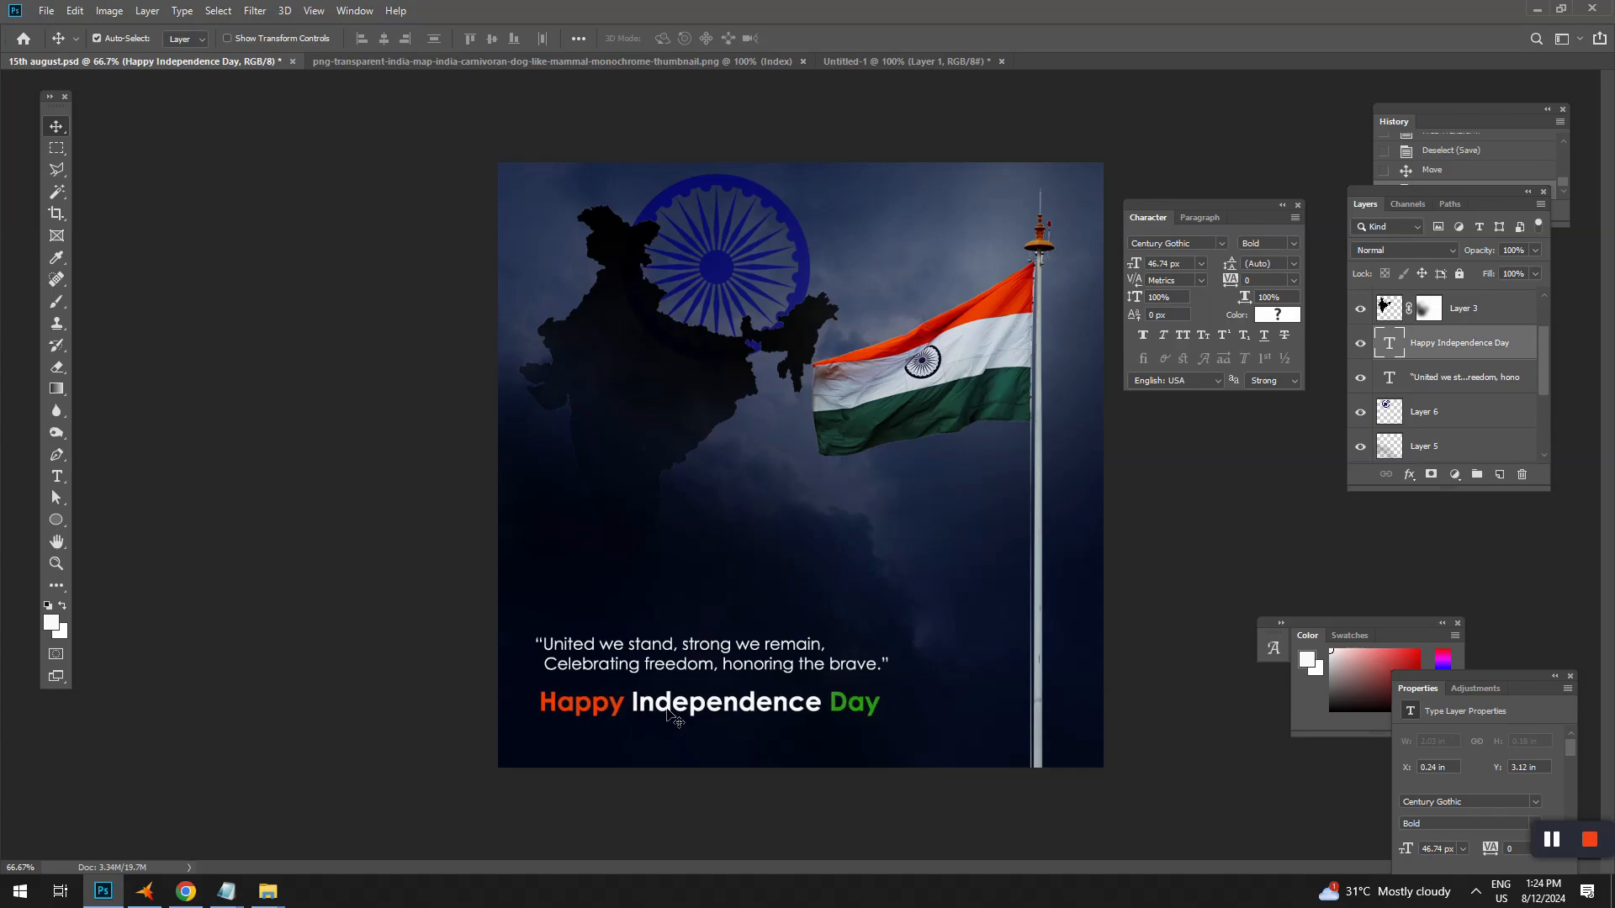
key("ctrl+s")
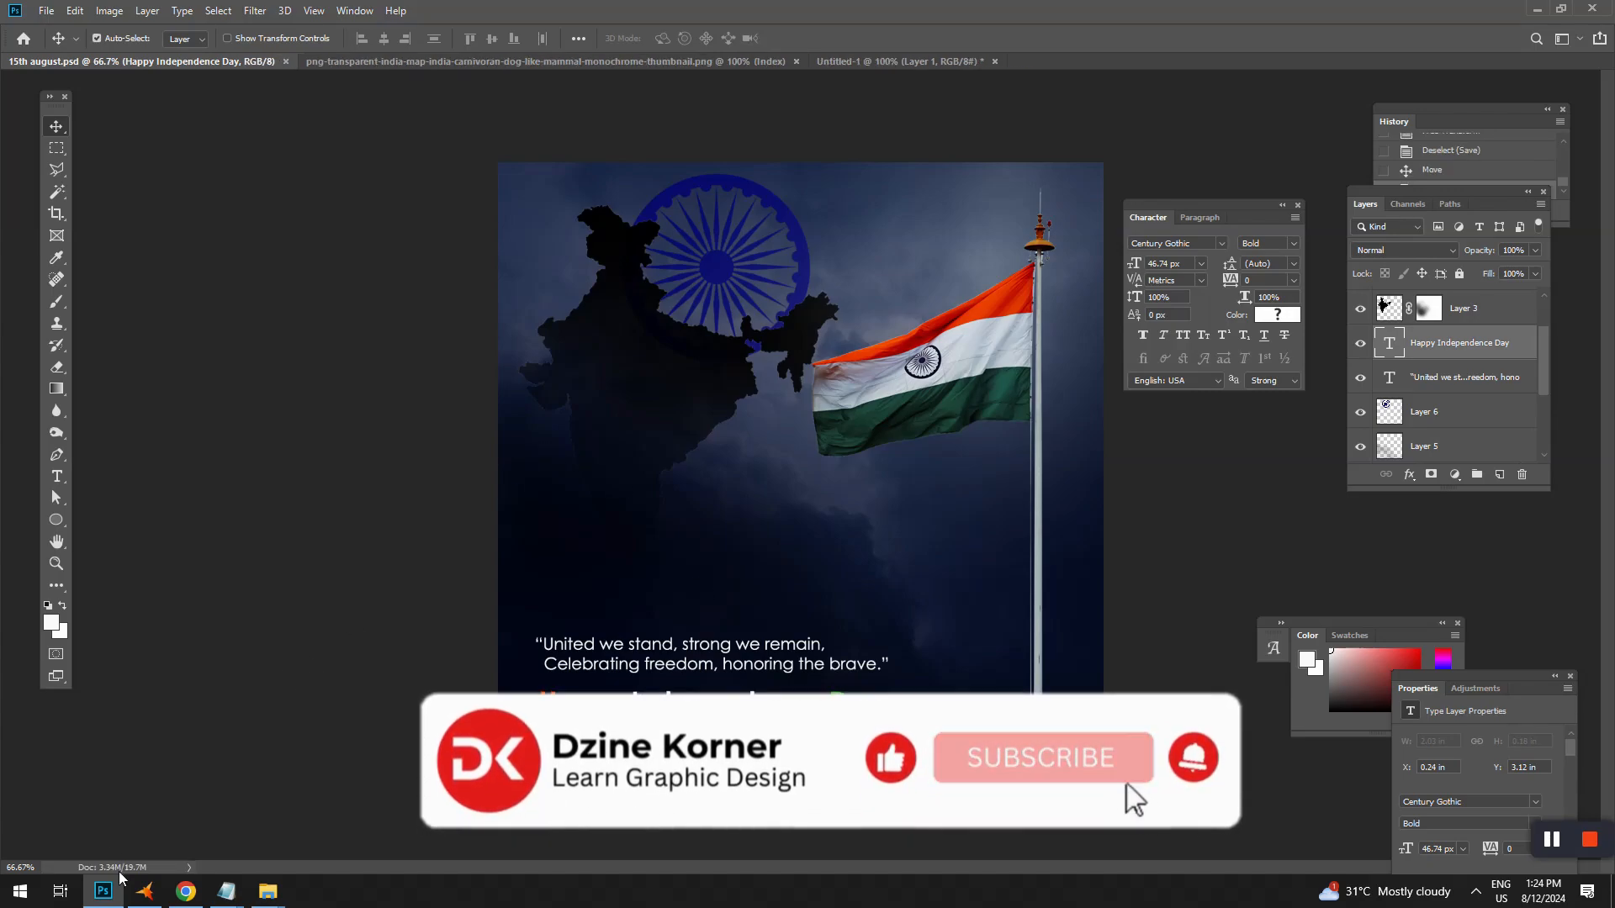
Switch to Chrome and search Google Images for "flying pigeon".
left_click(186, 891)
left_click(292, 102)
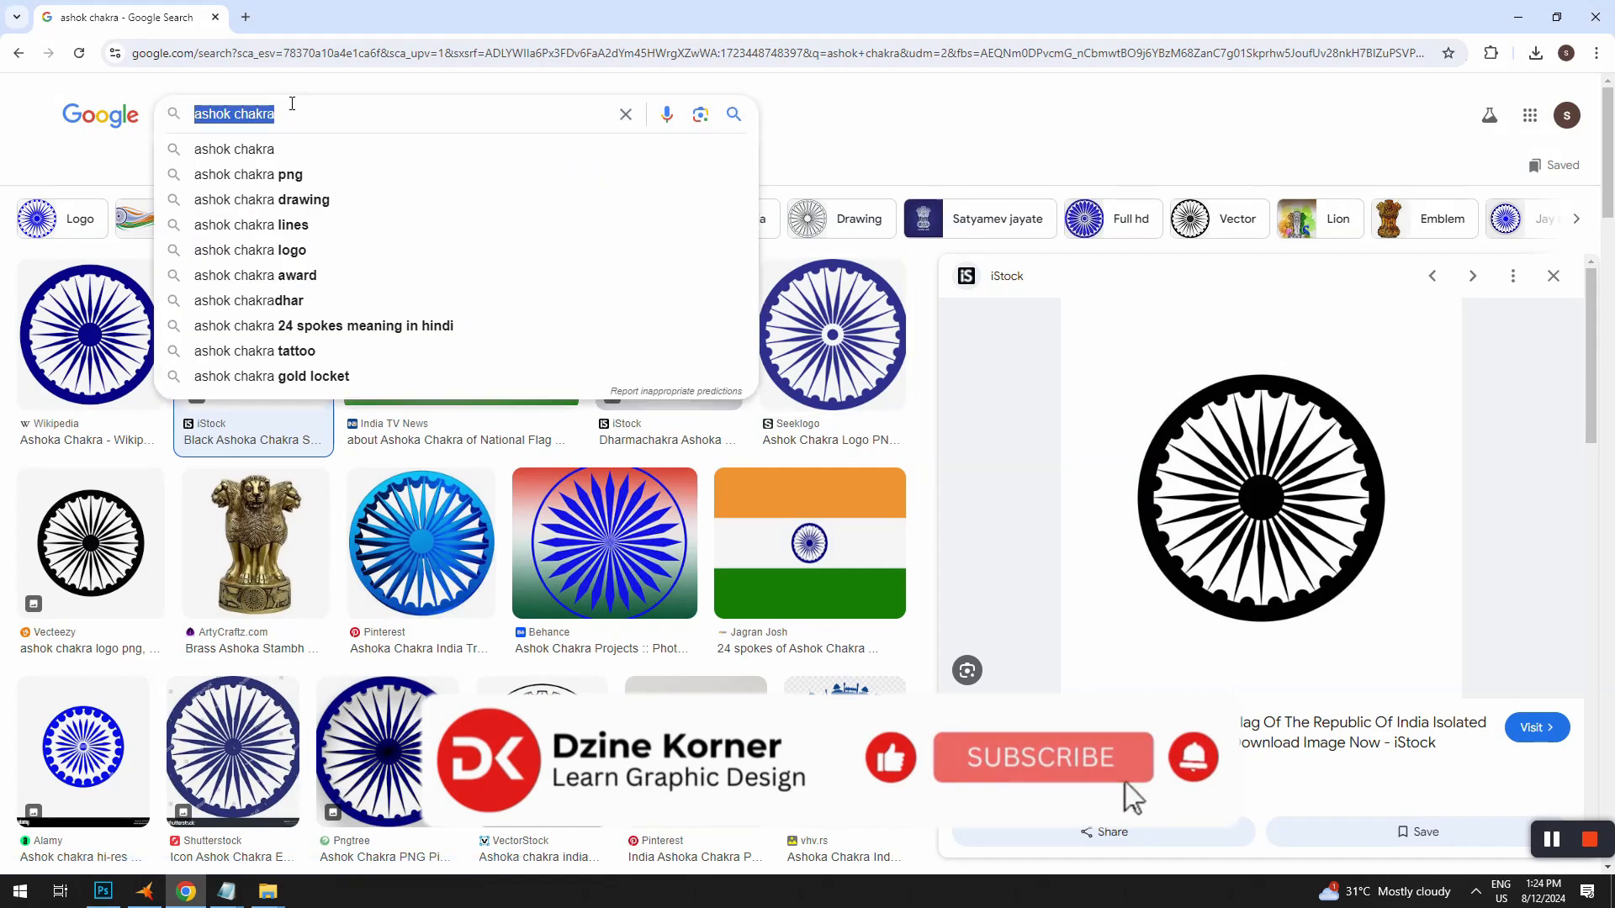
type("fly")
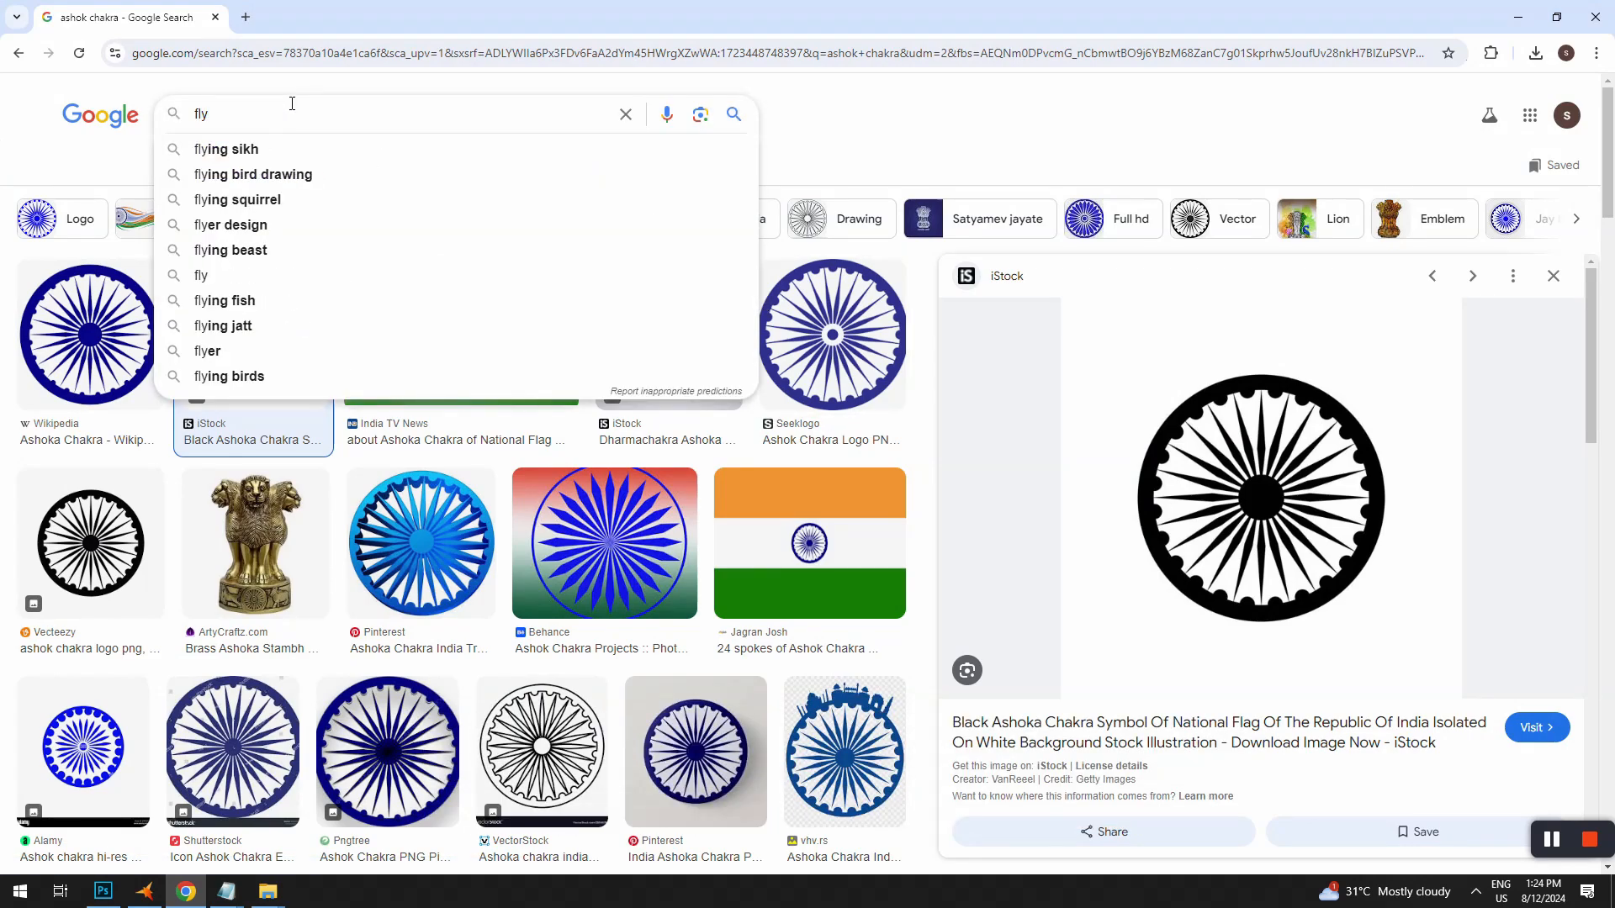
type("ing p")
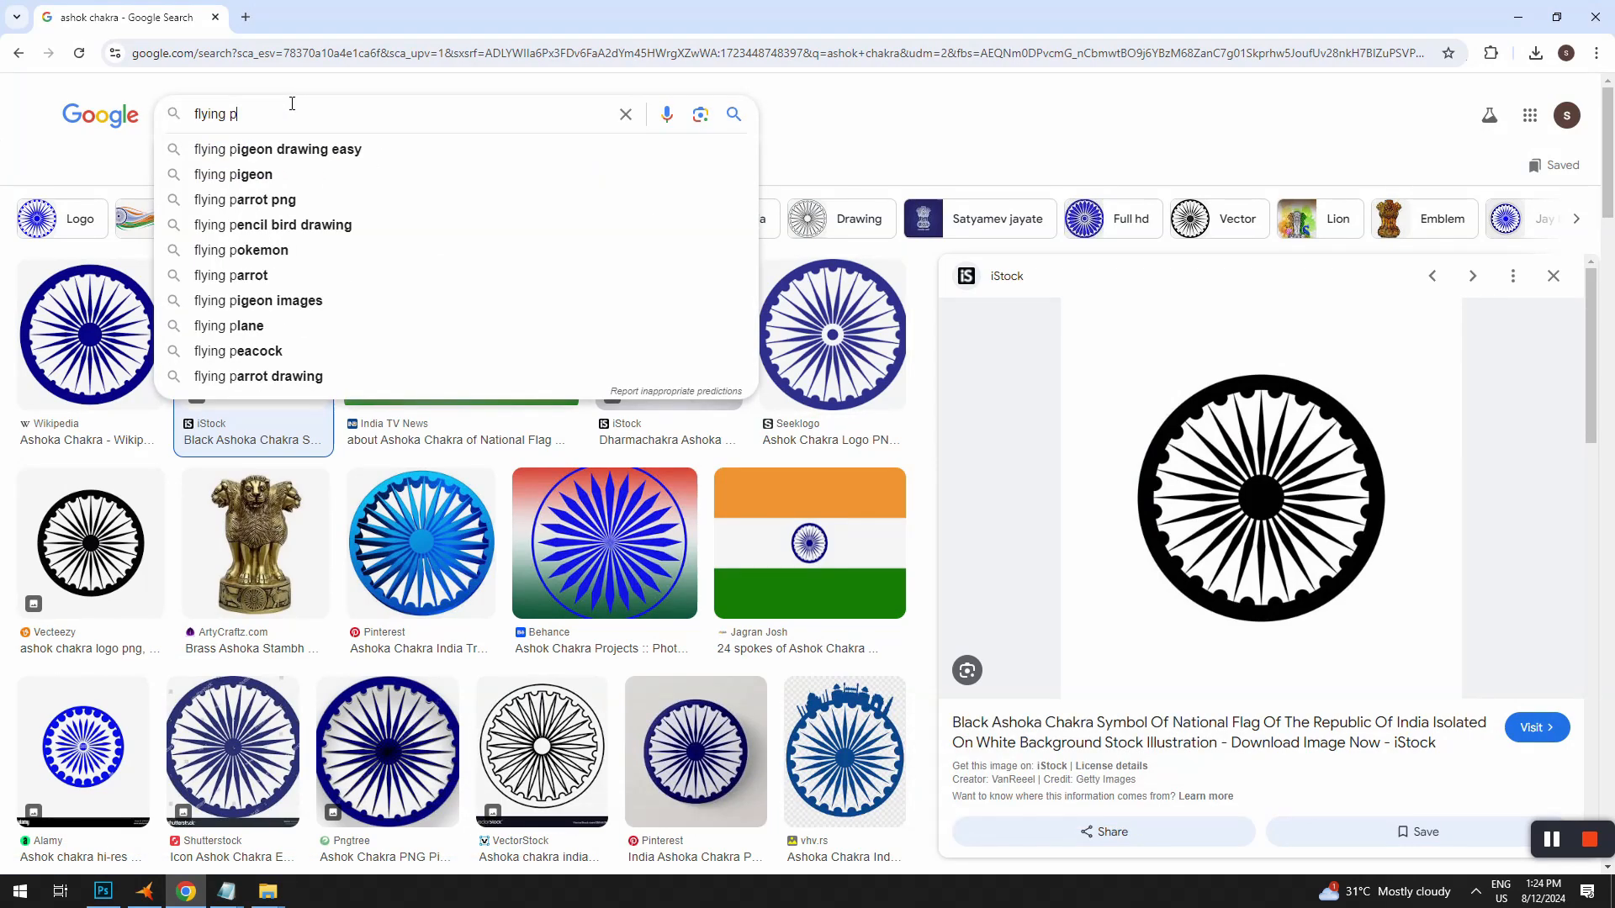
key("Down")
key("BackSpace")
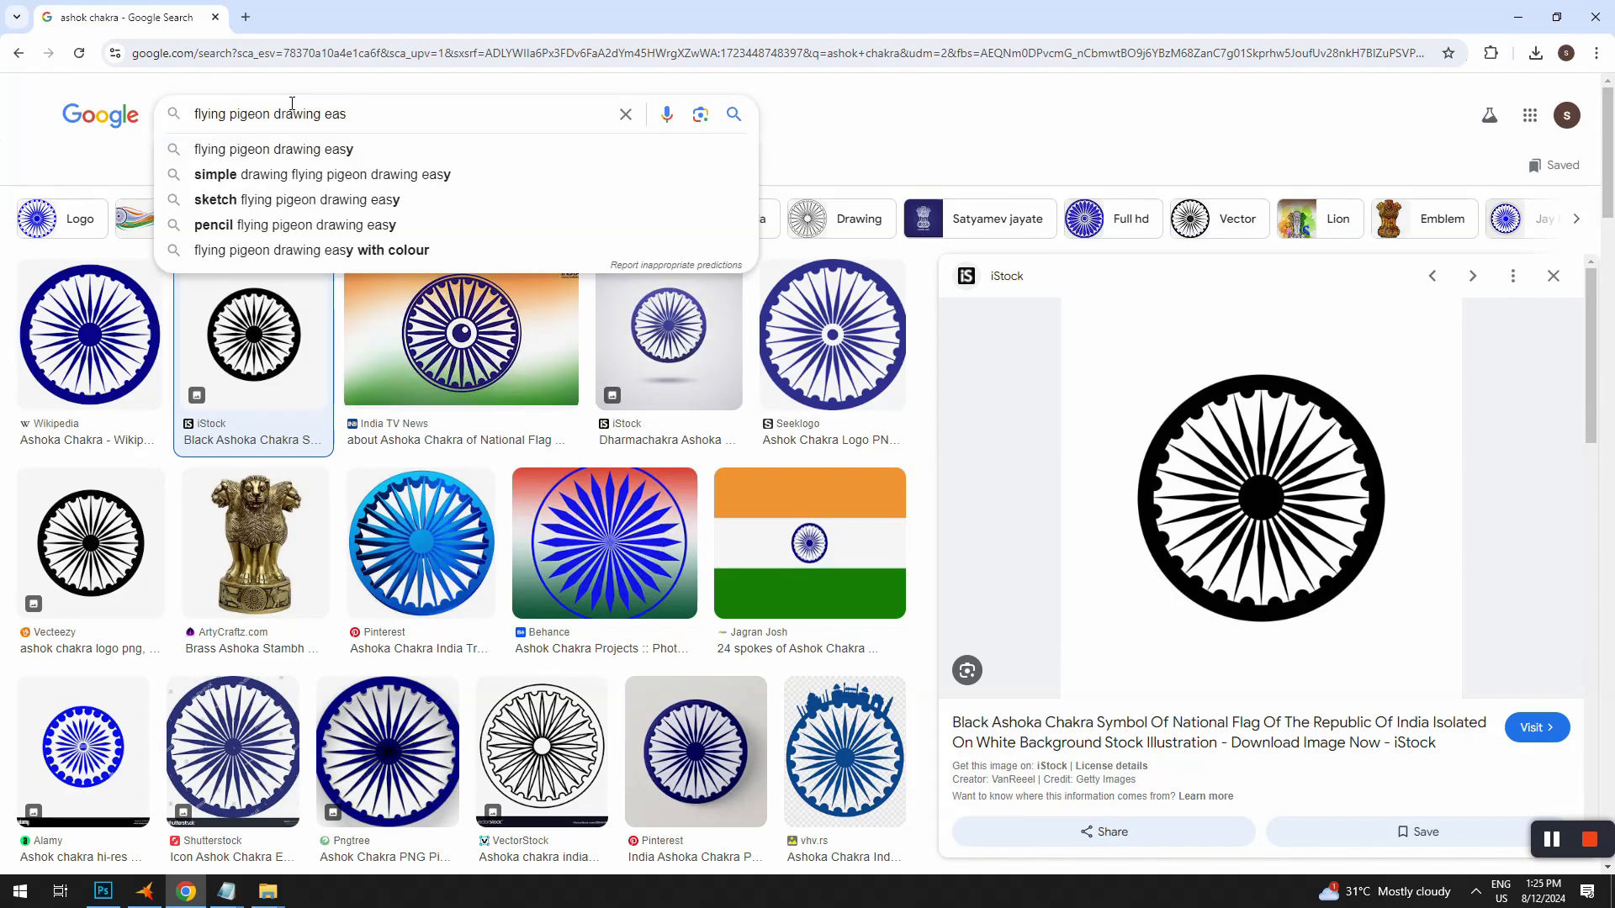
key("BackSpace")
key("BackSpace")
key("BackSpace")
key("BackSpace")
key("BackSpace")
key("Return")
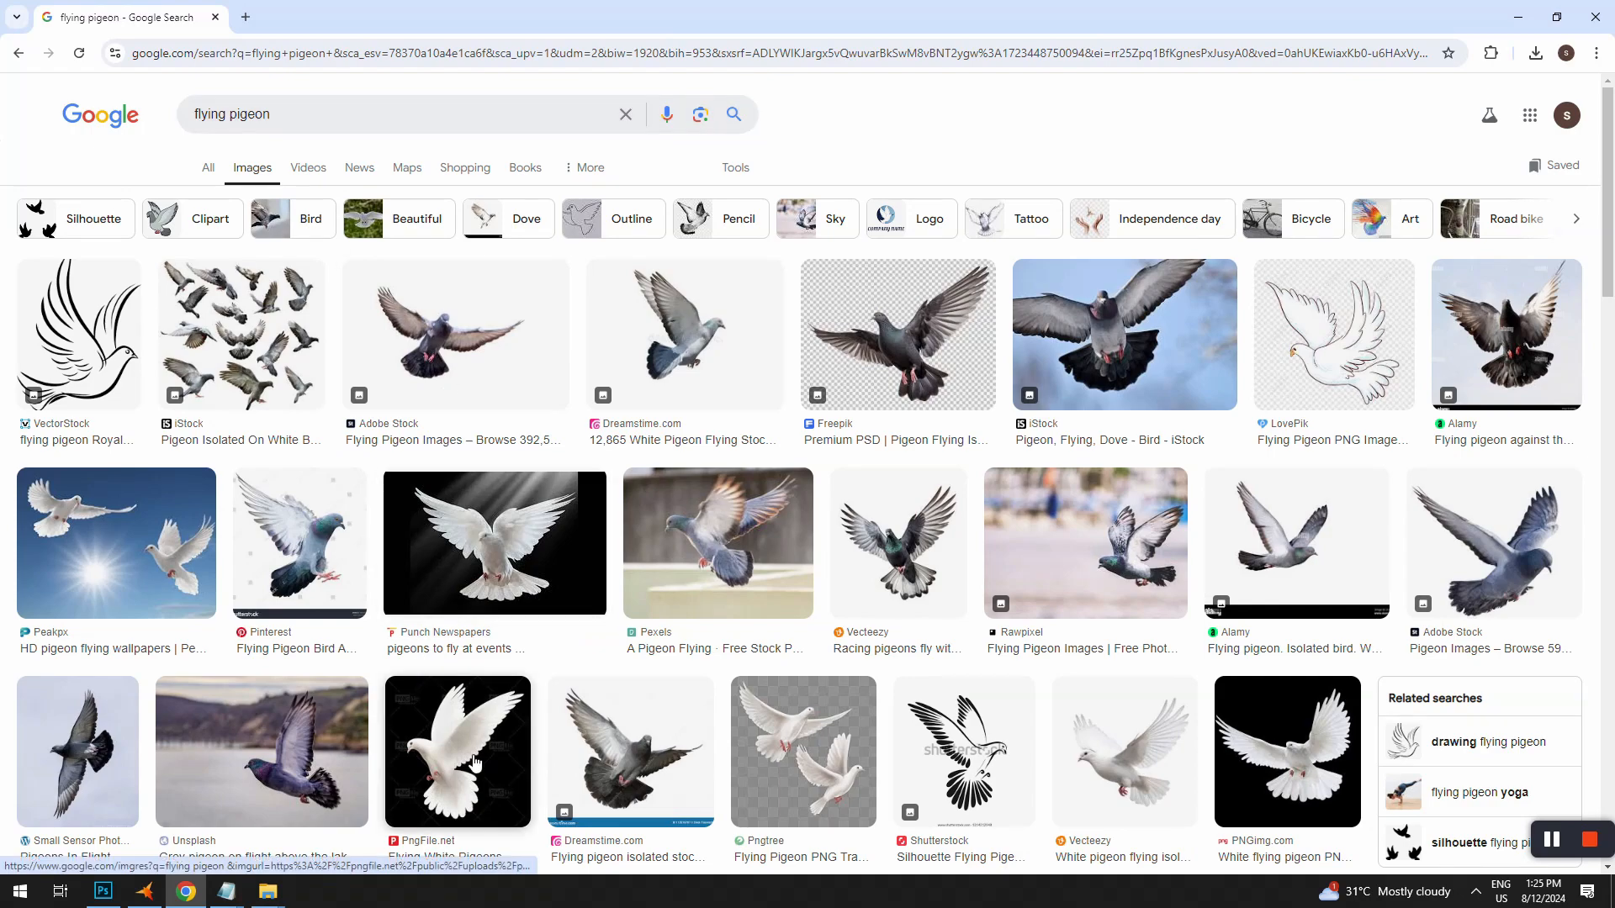
Open the PngFile.net white dove image with raised wings and save it to the Downloads folder.
left_click(475, 761)
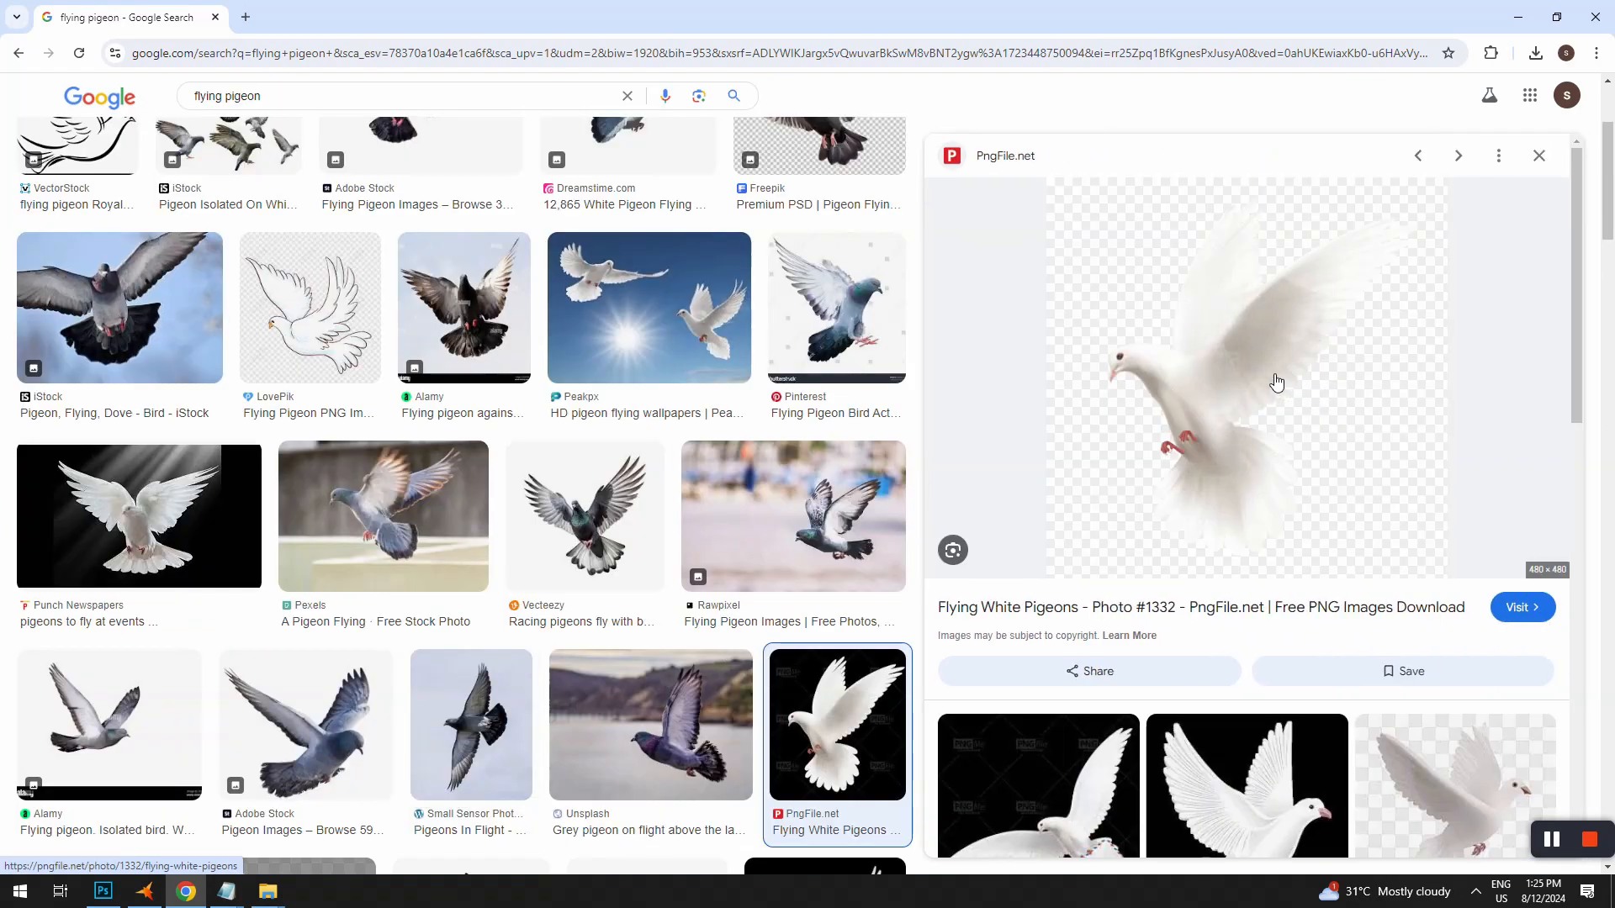
right_click(1240, 351)
left_click(1286, 584)
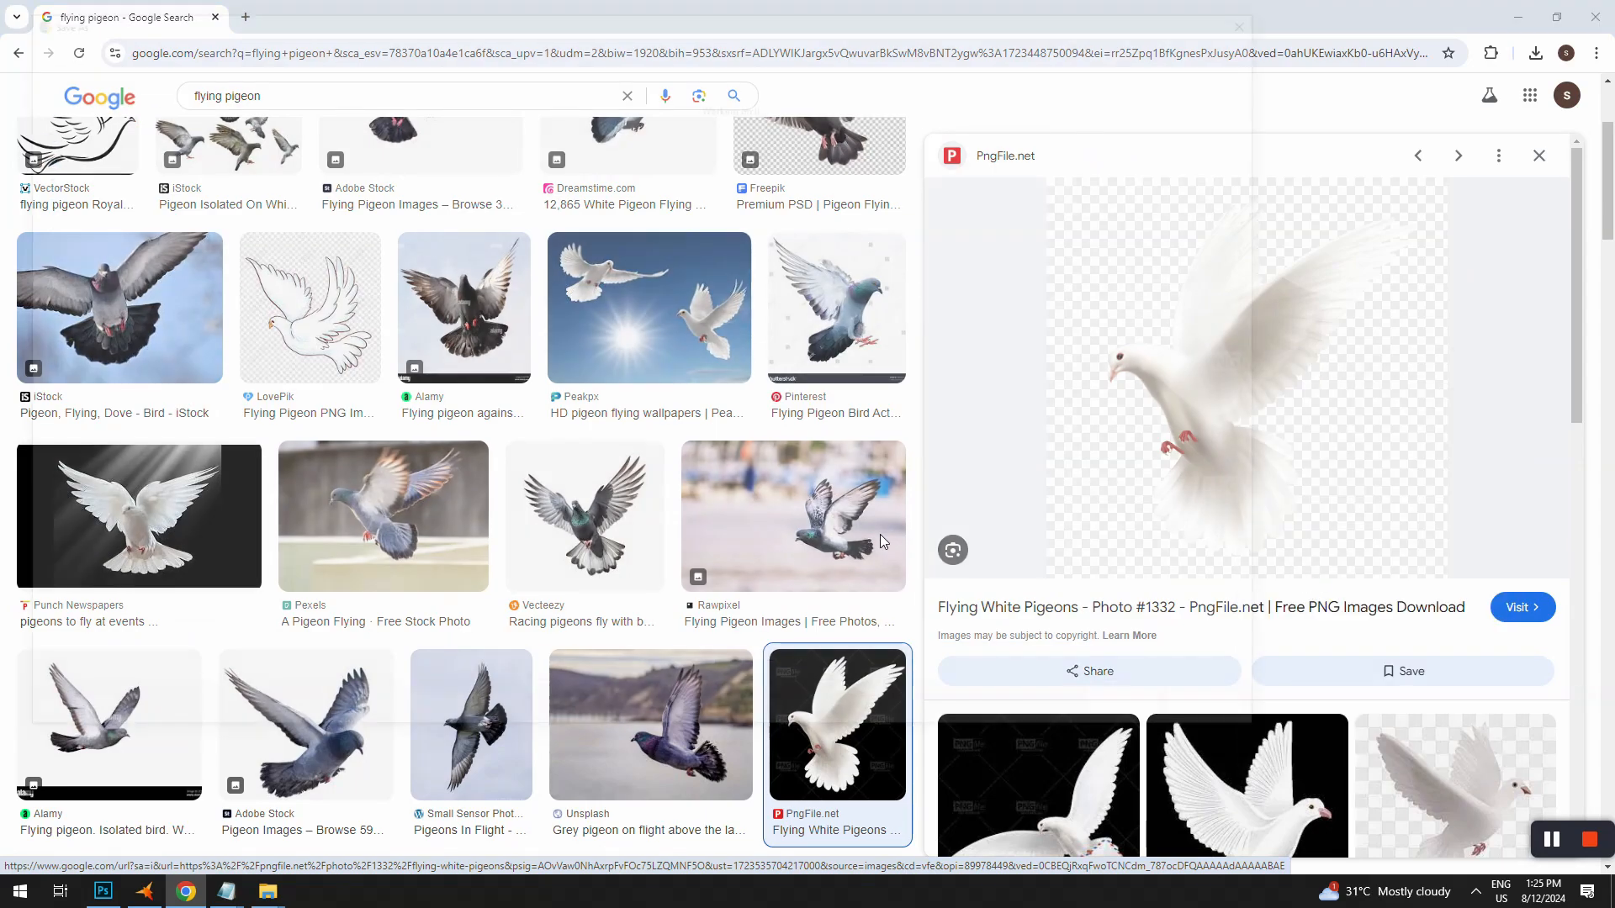
left_click(1139, 711)
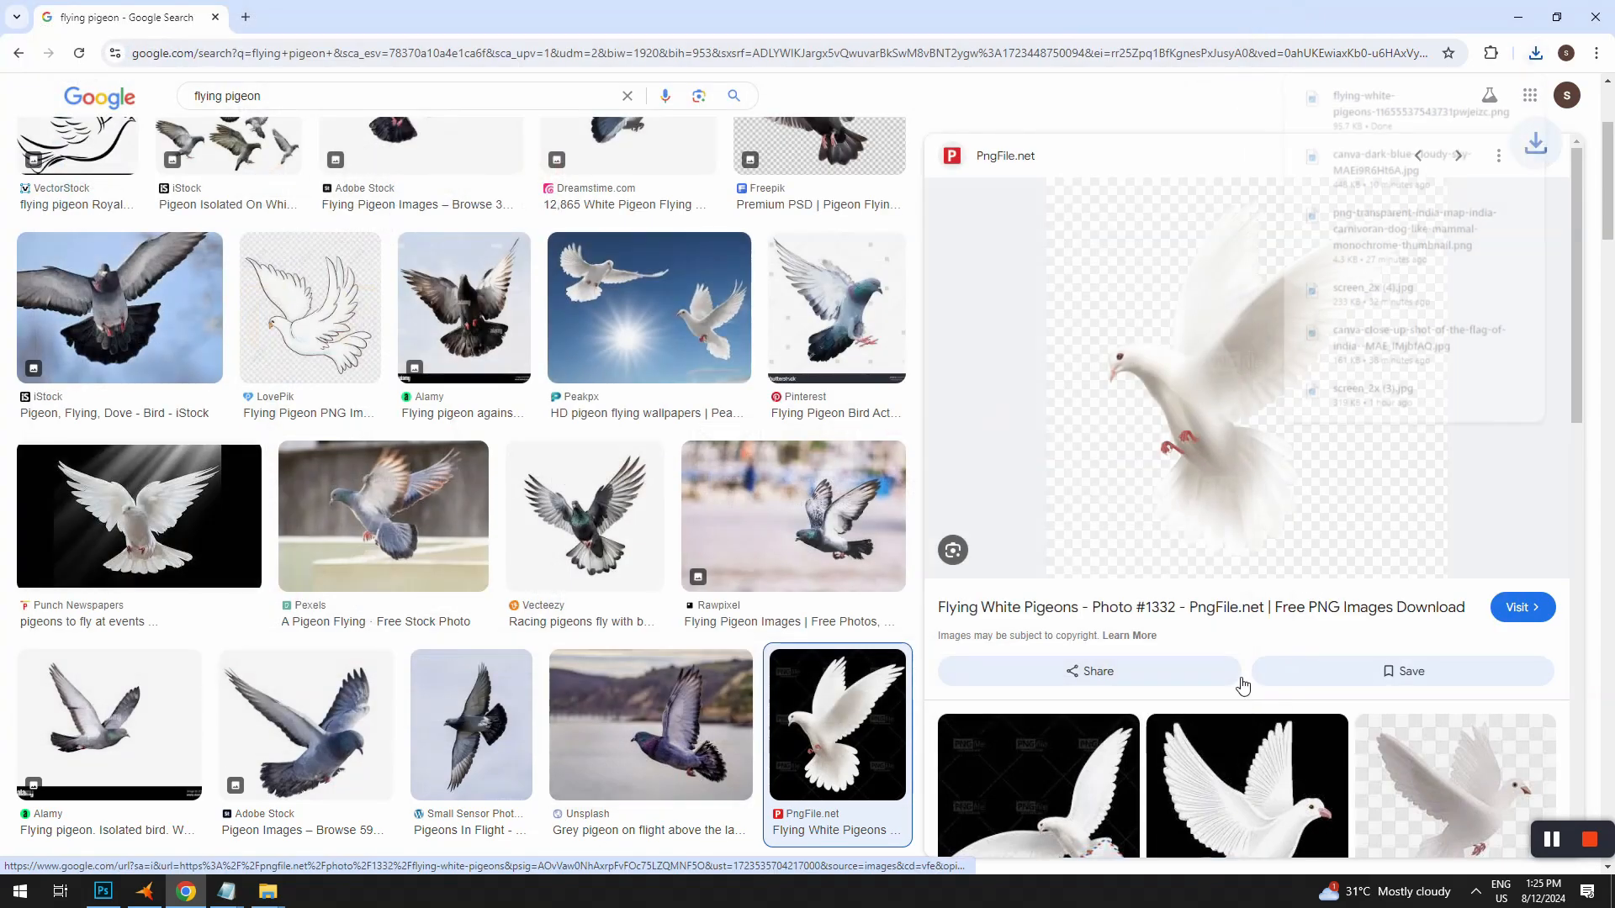
Open the related Pngtree image of a white dove facing right and save it as a PNG.
scroll(1243, 686, "down", 4)
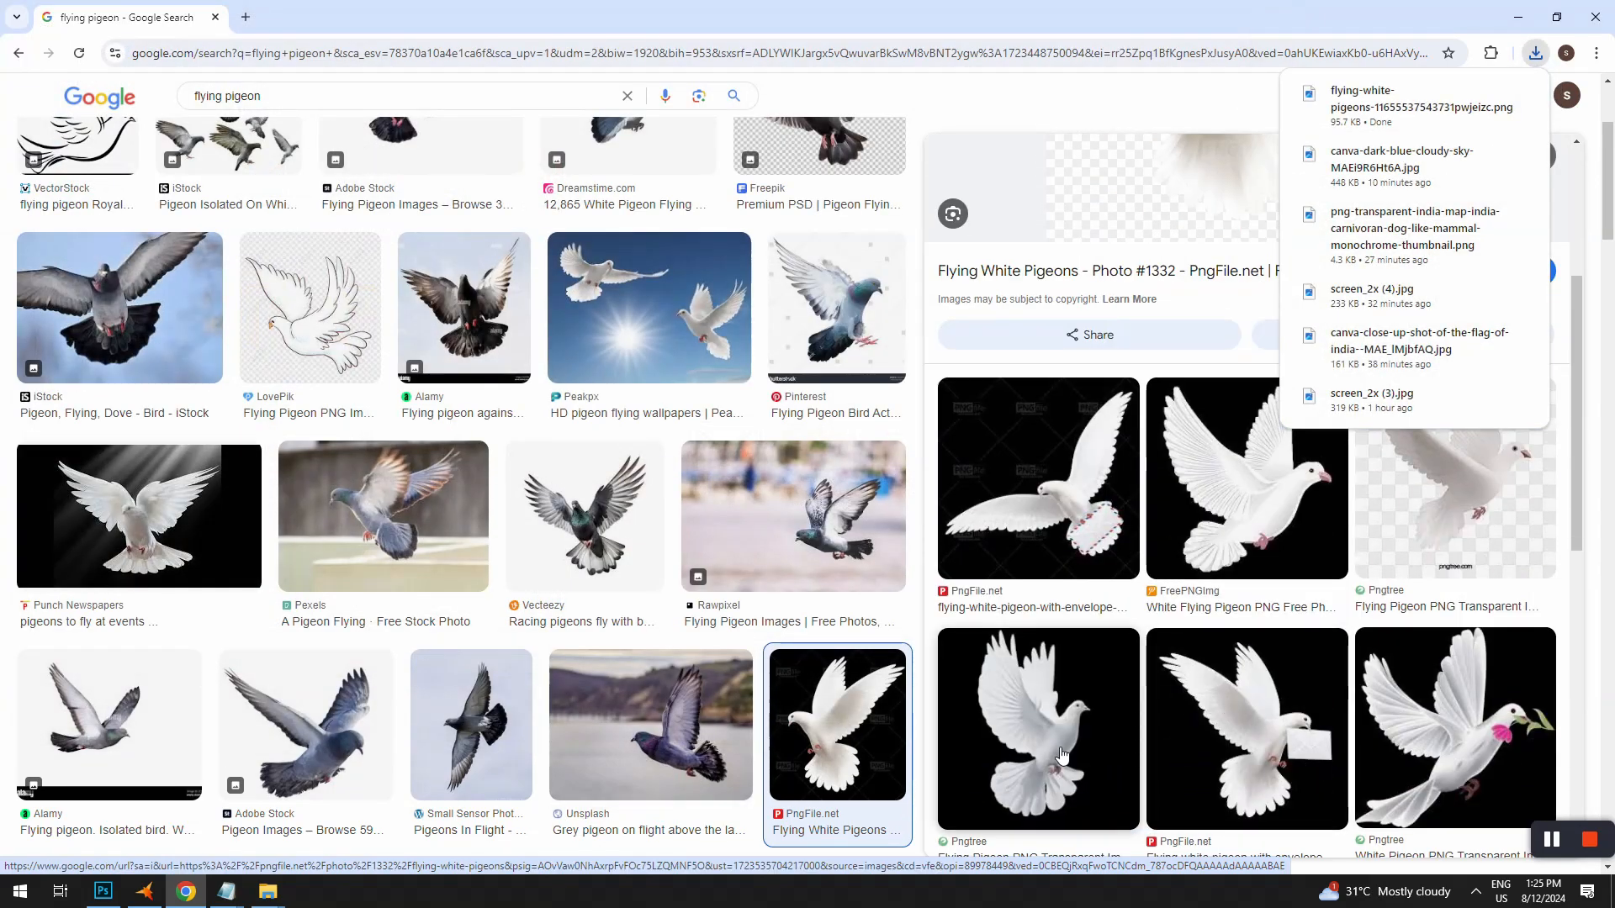
left_click(1137, 769)
right_click(1230, 344)
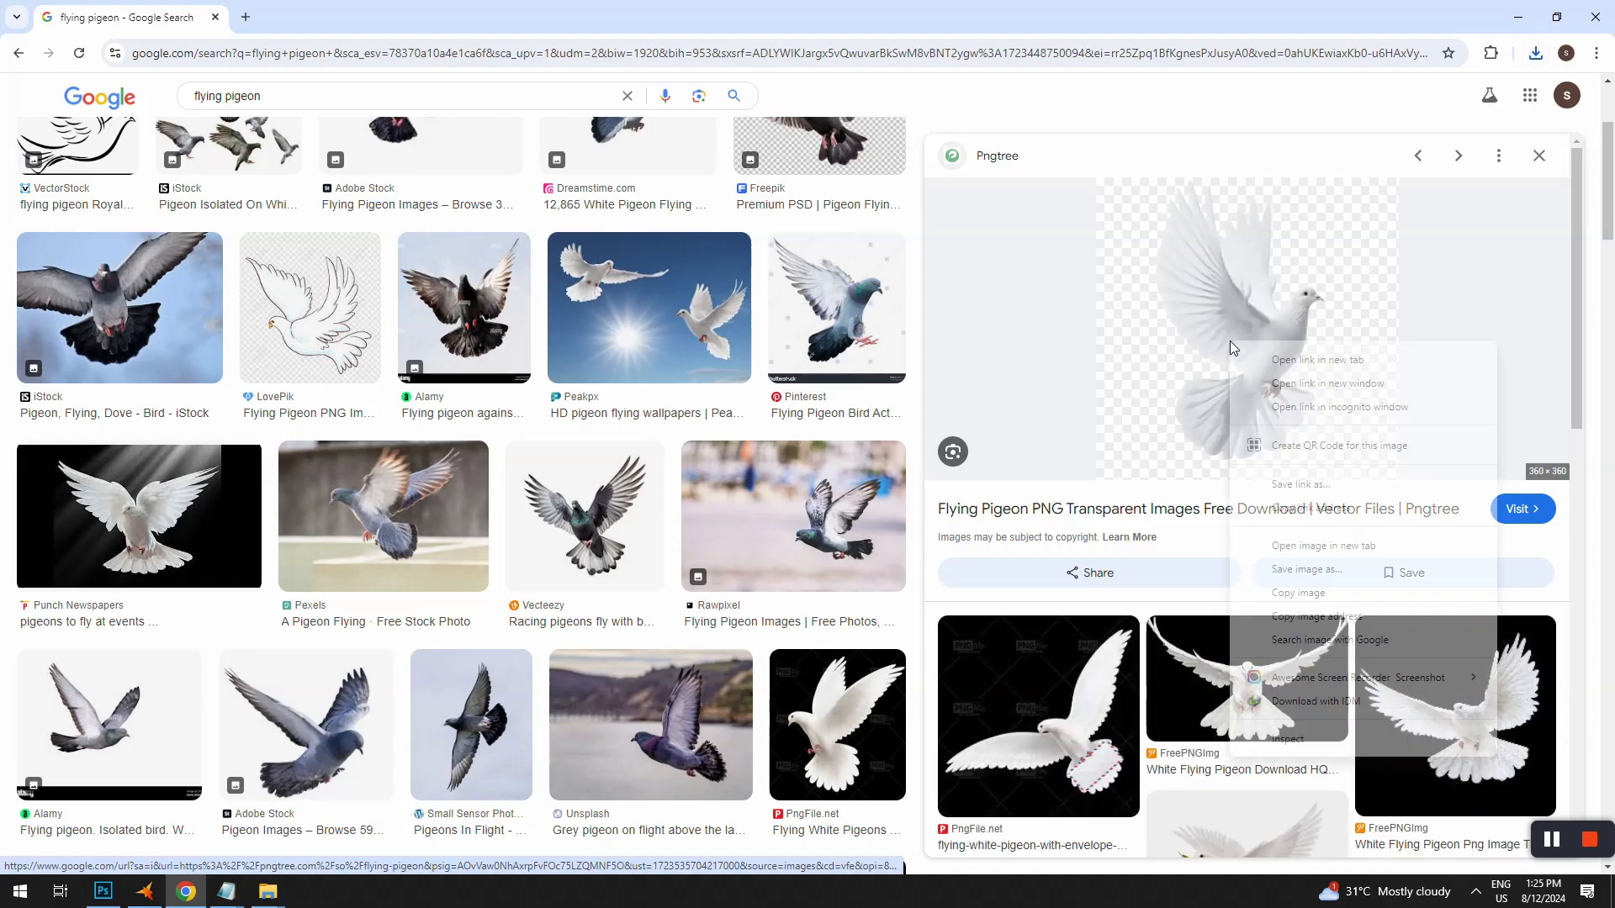
left_click(1312, 570)
key("Return")
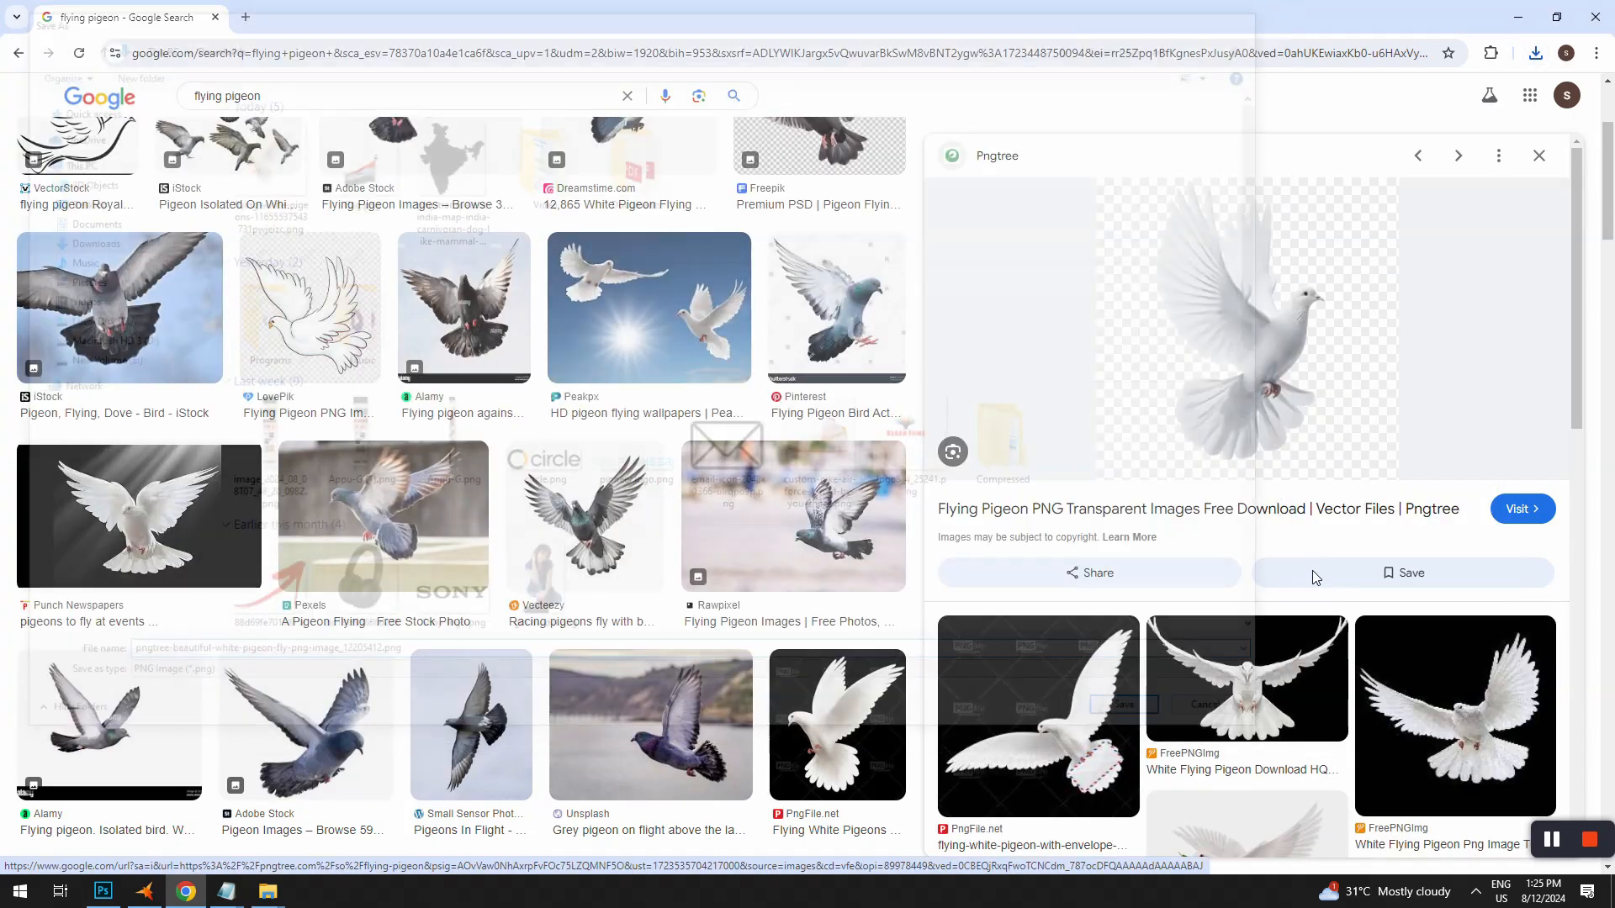
Place the downloaded flying-white-pigeons PNG into the Photoshop poster, scaled to about 21.8%, between the flag and the slogan.
left_click(1518, 17)
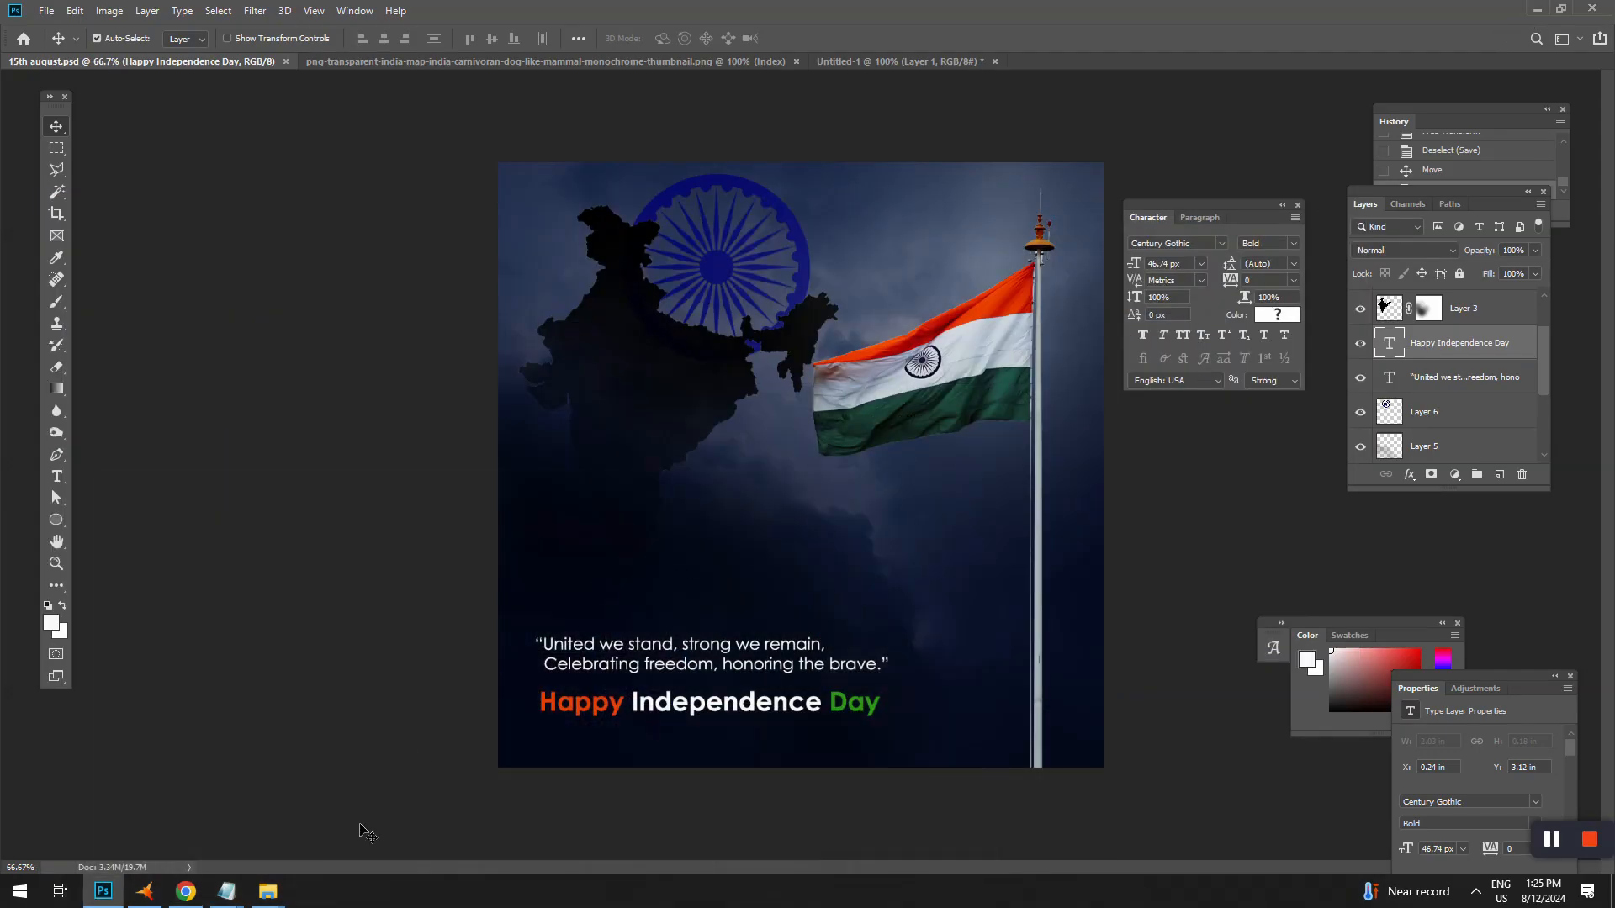
mouse_move(268, 892)
left_click(221, 864)
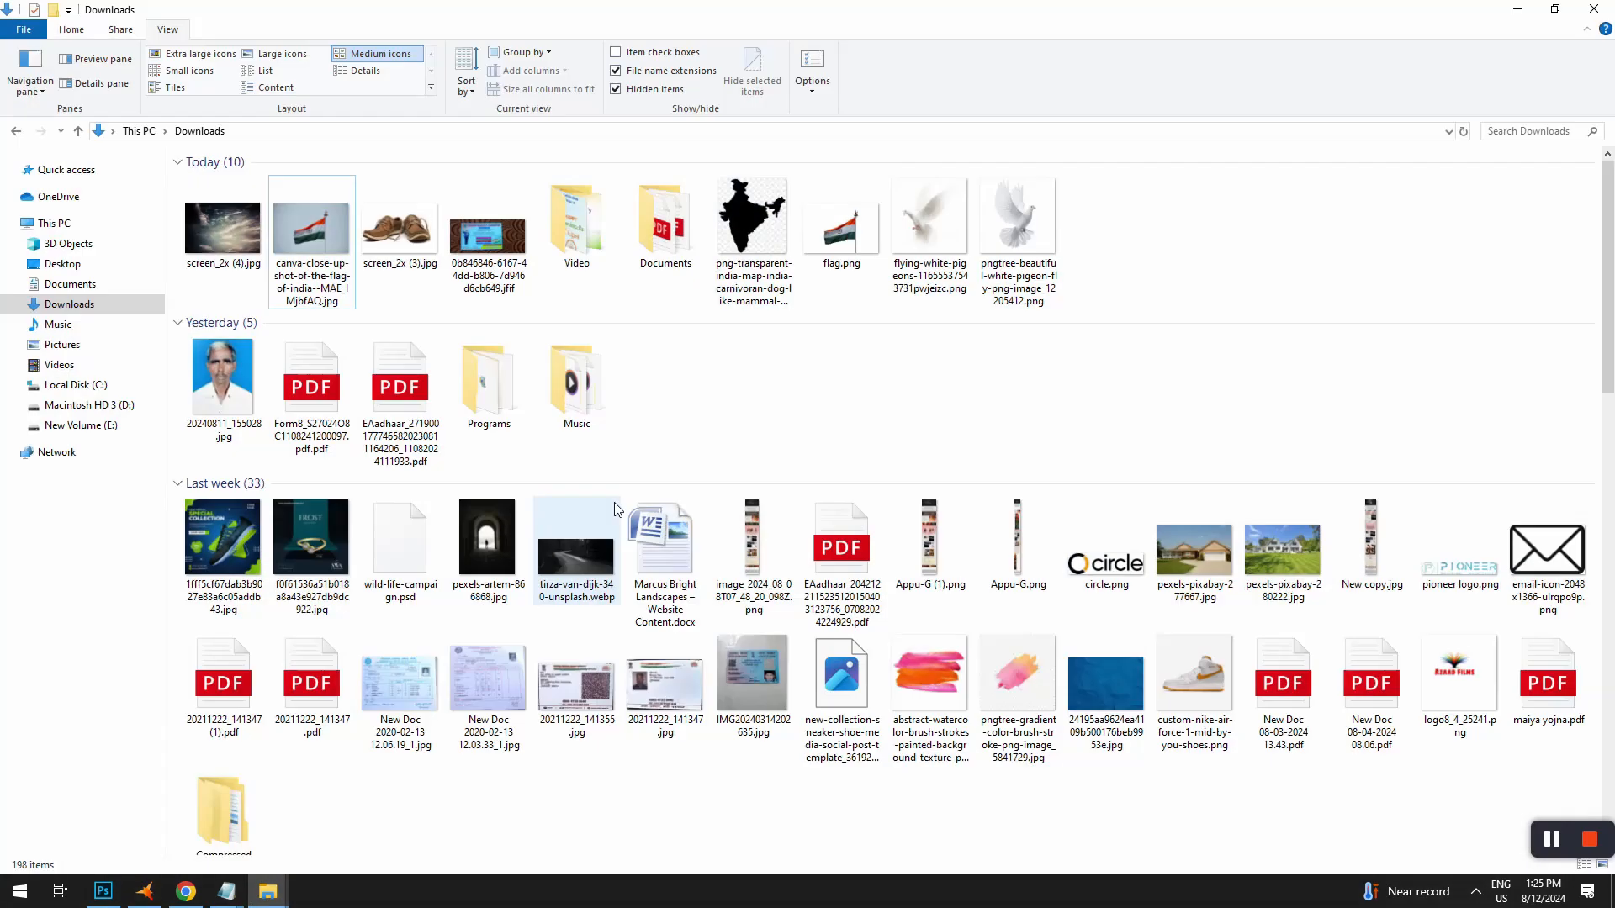
left_click_drag(934, 227, 695, 530)
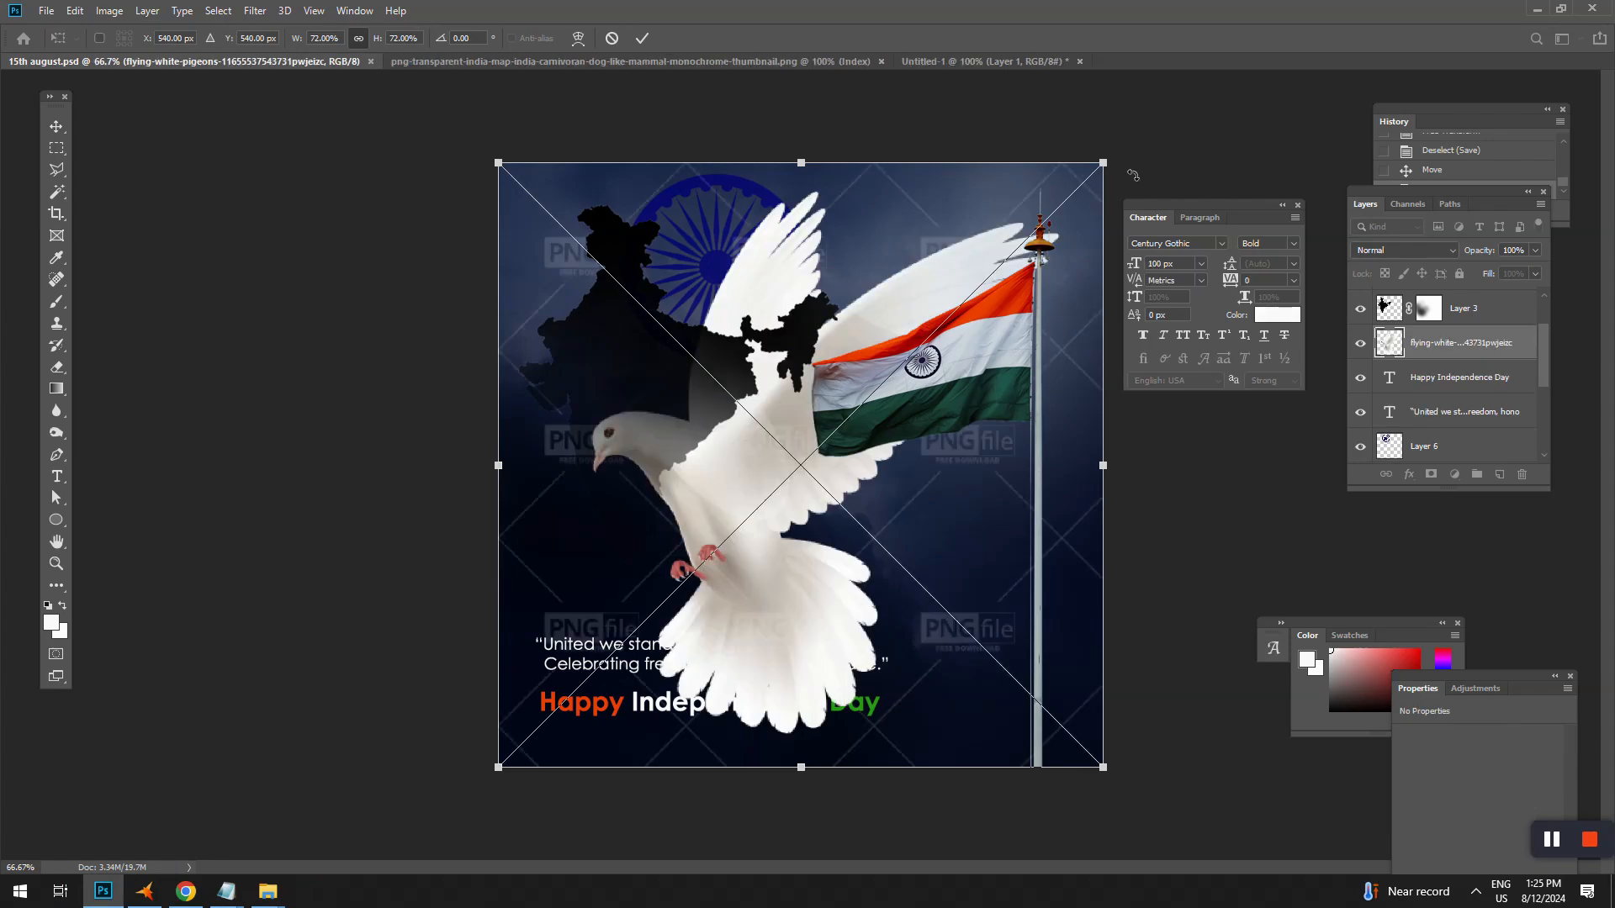
left_click_drag(1103, 159, 915, 356)
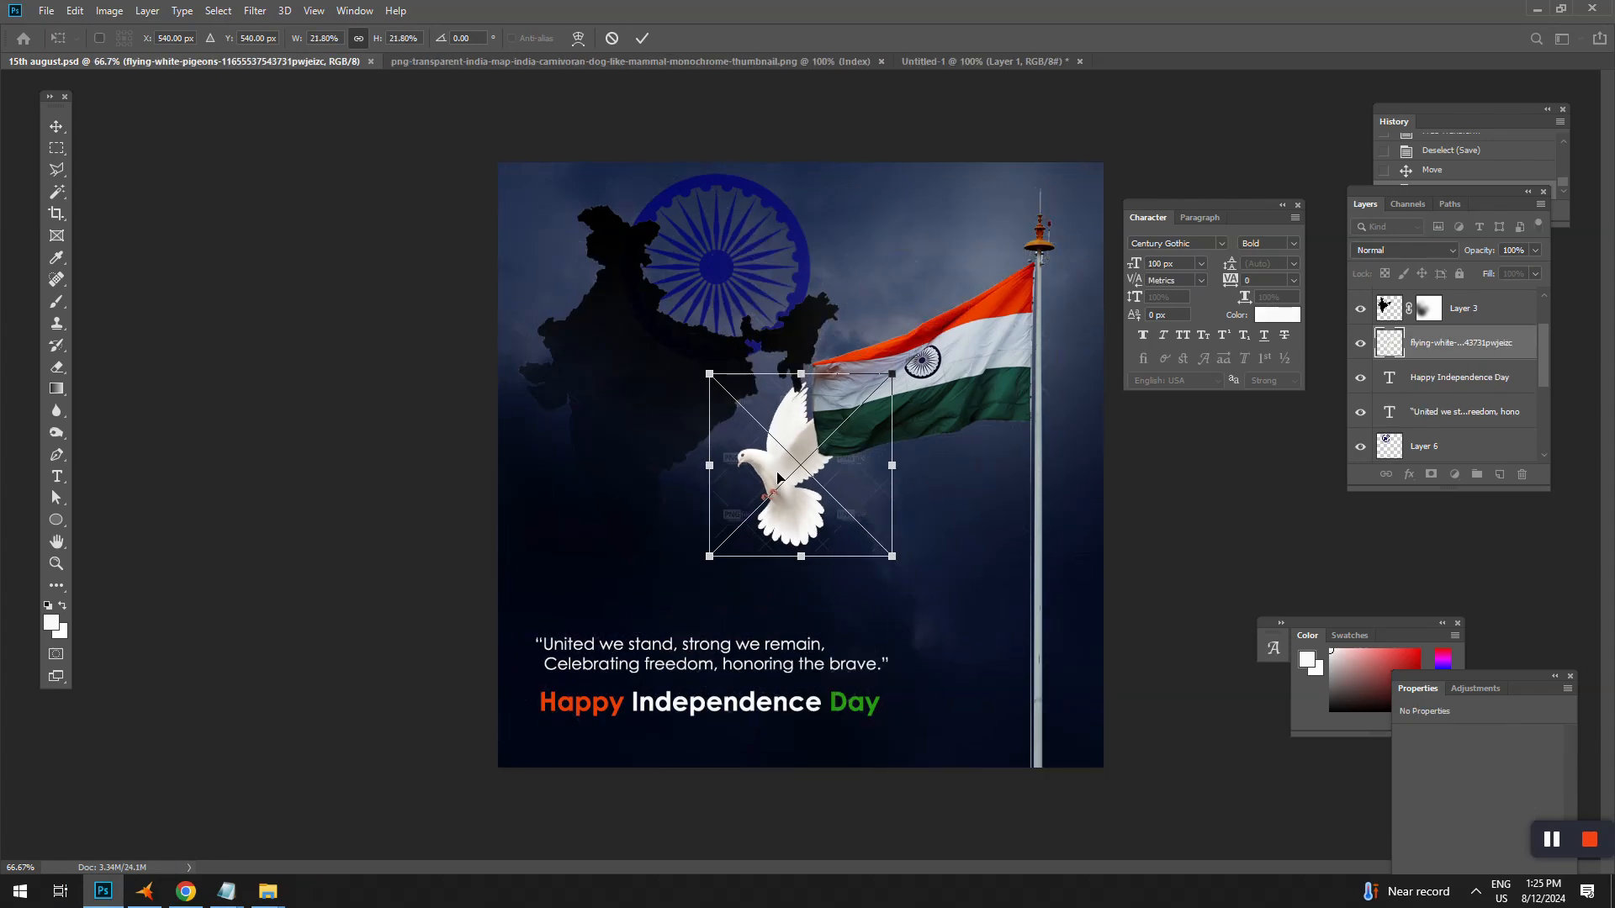
left_click_drag(795, 468, 763, 527)
key("Return")
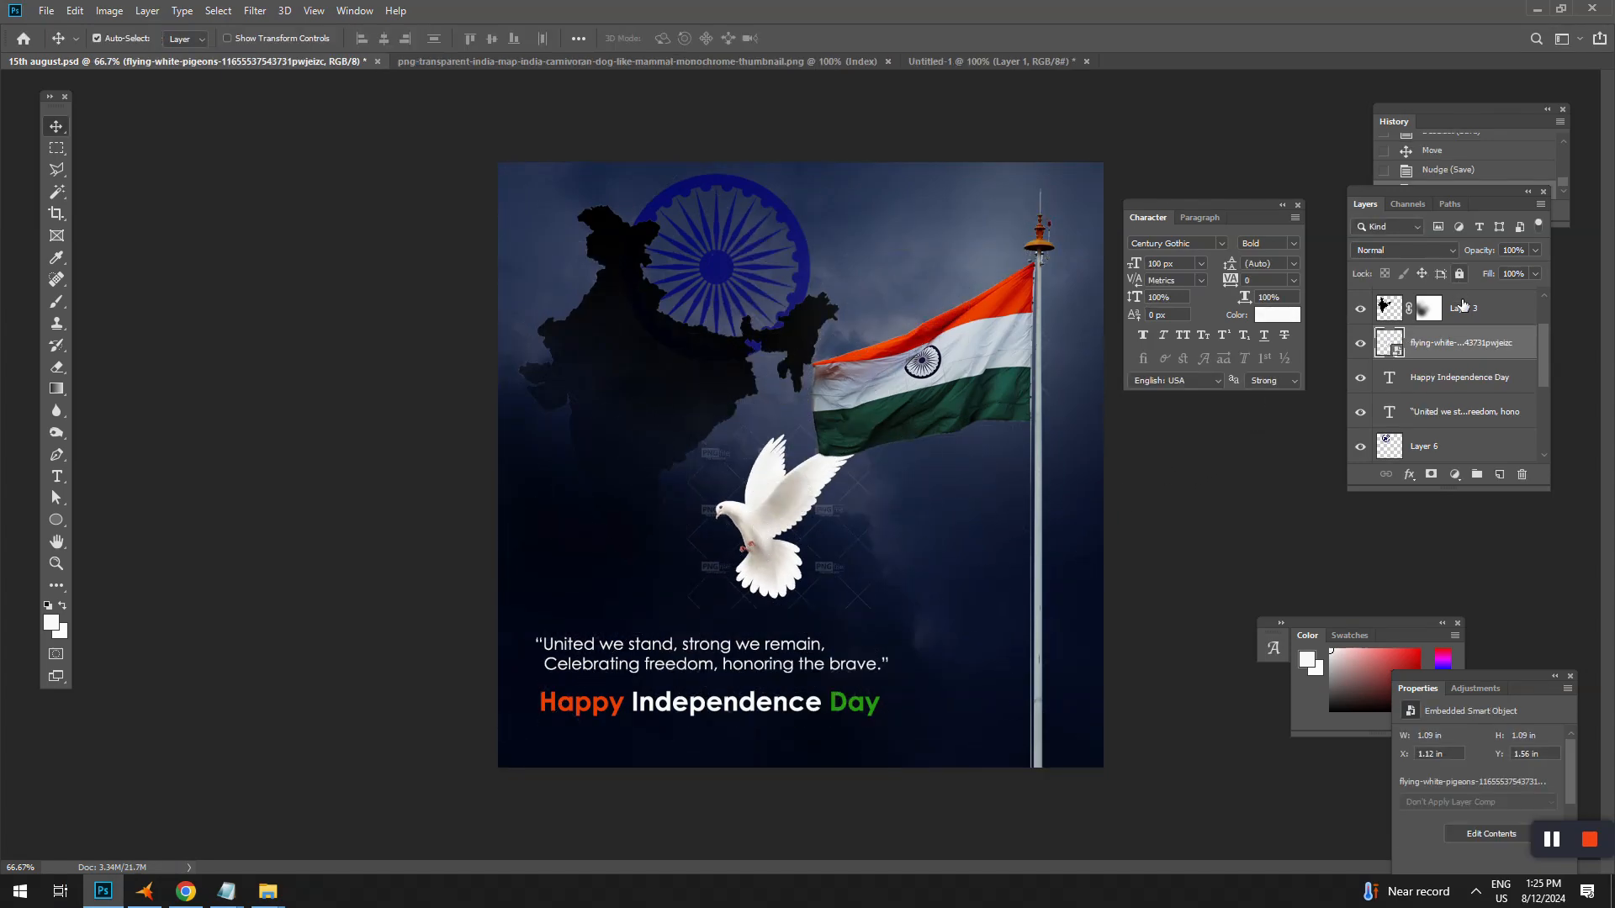
Rasterize the placed dove layer and clear the faint watermark around the bird using the inverse of a loaded selection.
right_click(1473, 345)
left_click(1327, 462)
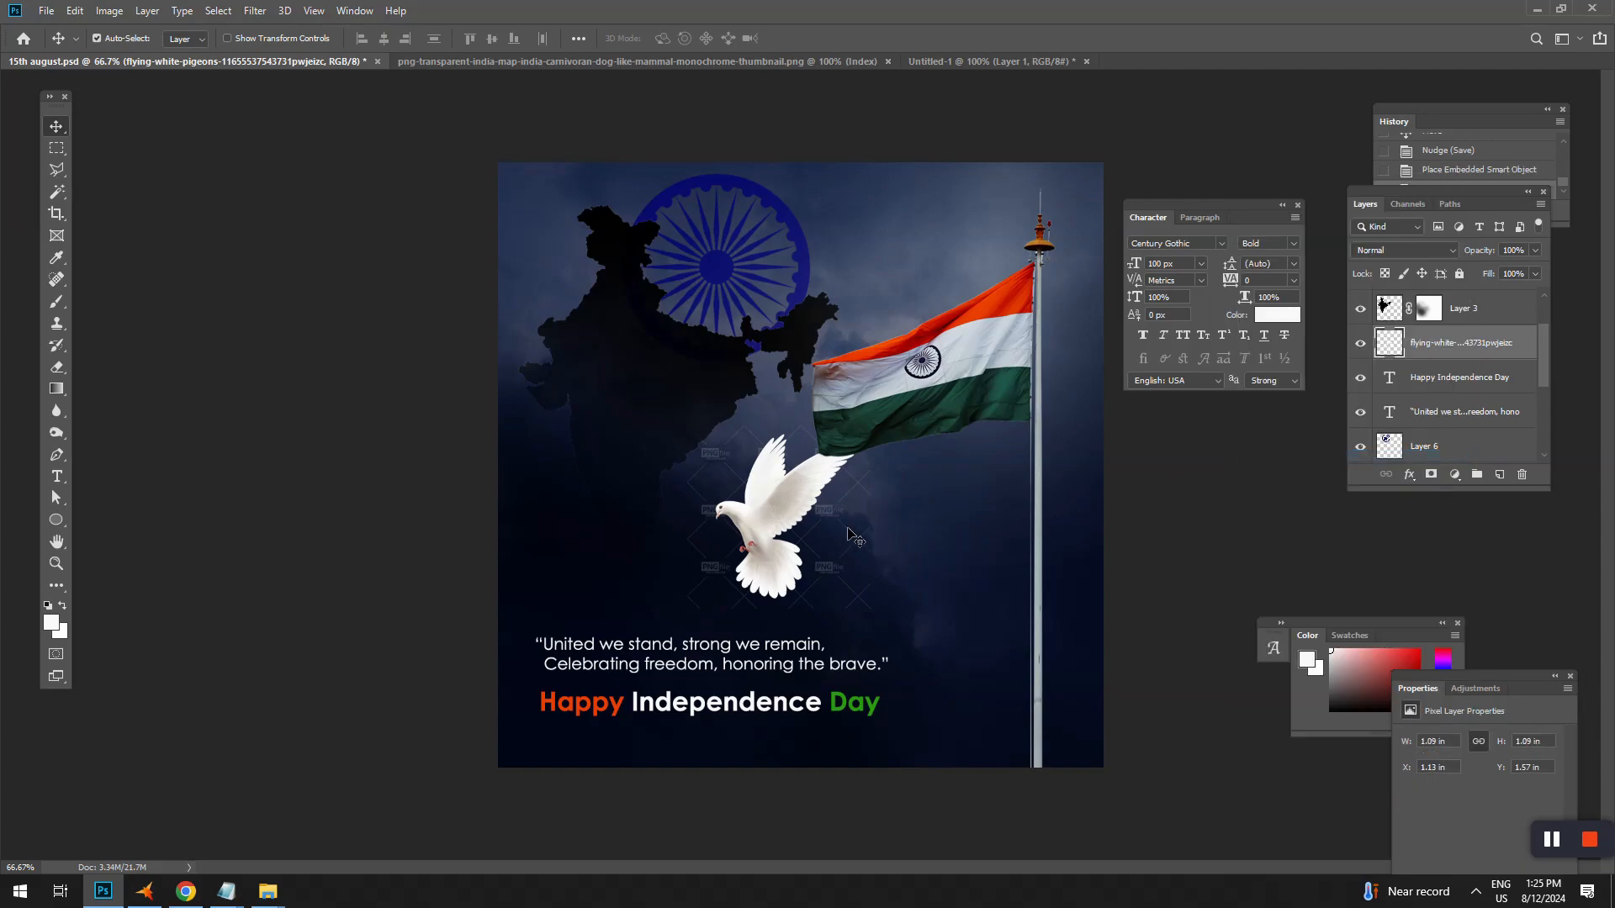
key("w")
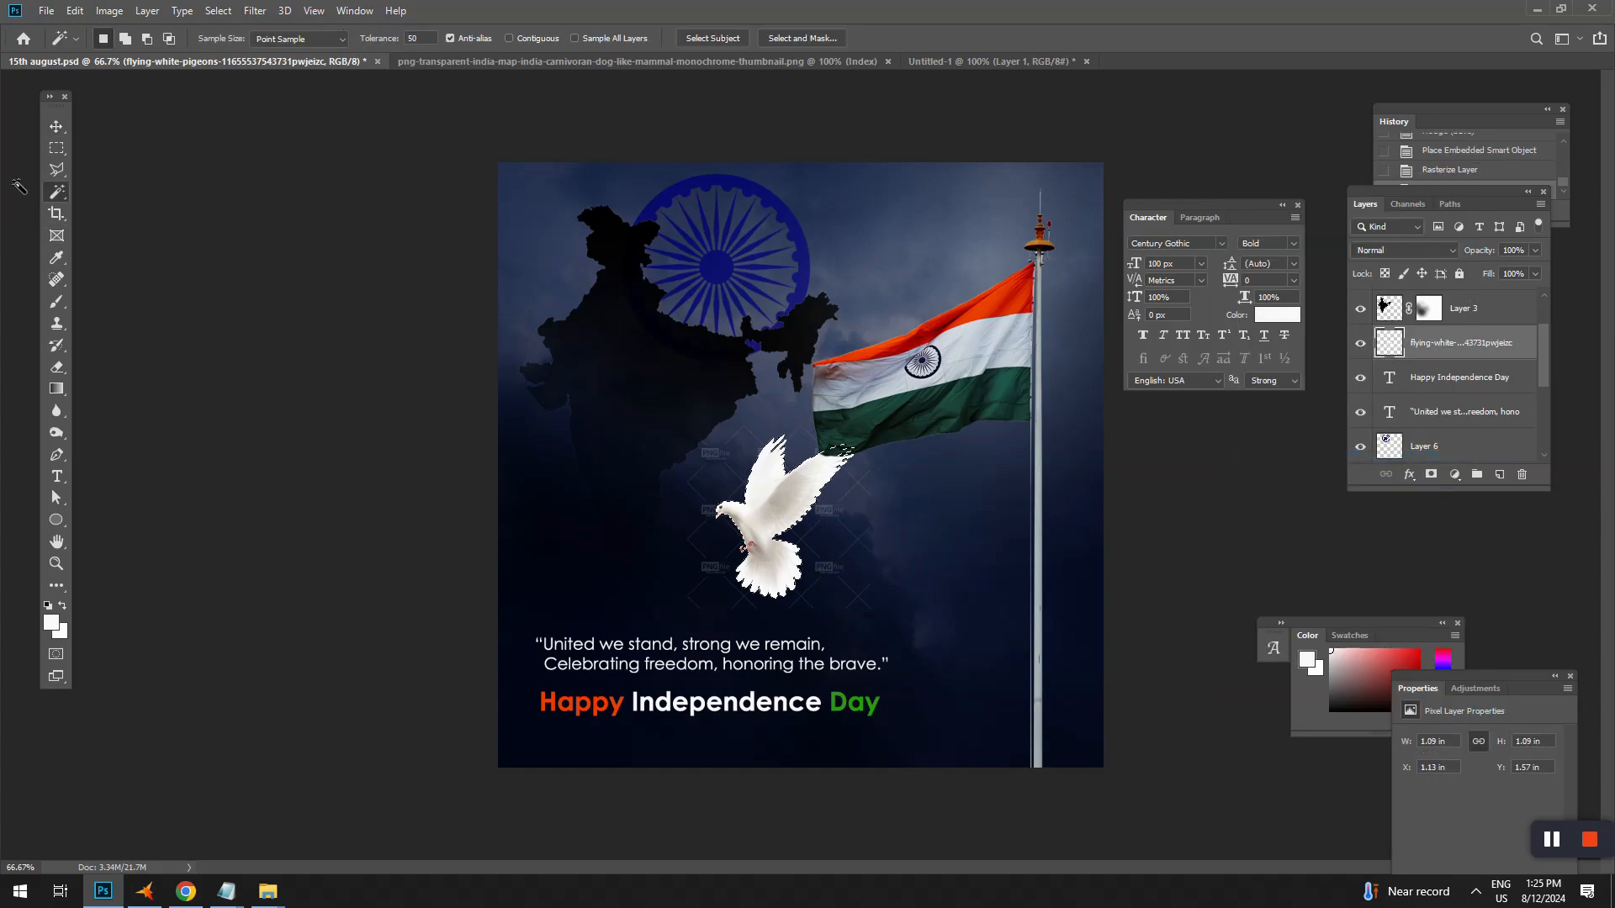
key("m")
right_click(813, 446)
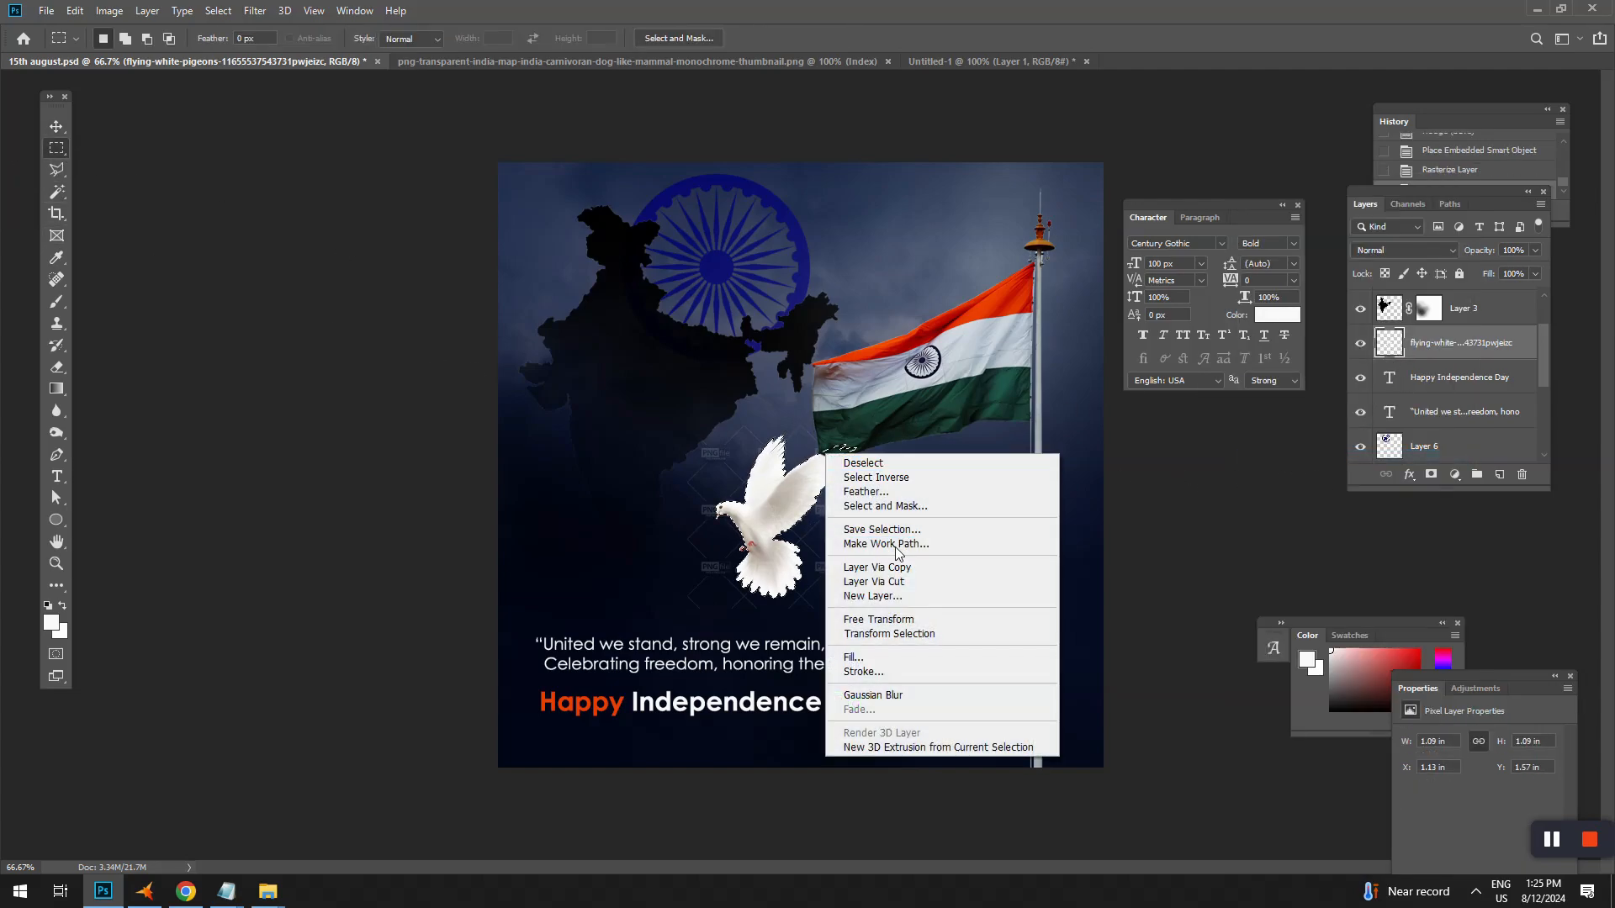
left_click(918, 476)
key("ctrl+shift+i")
key("Delete")
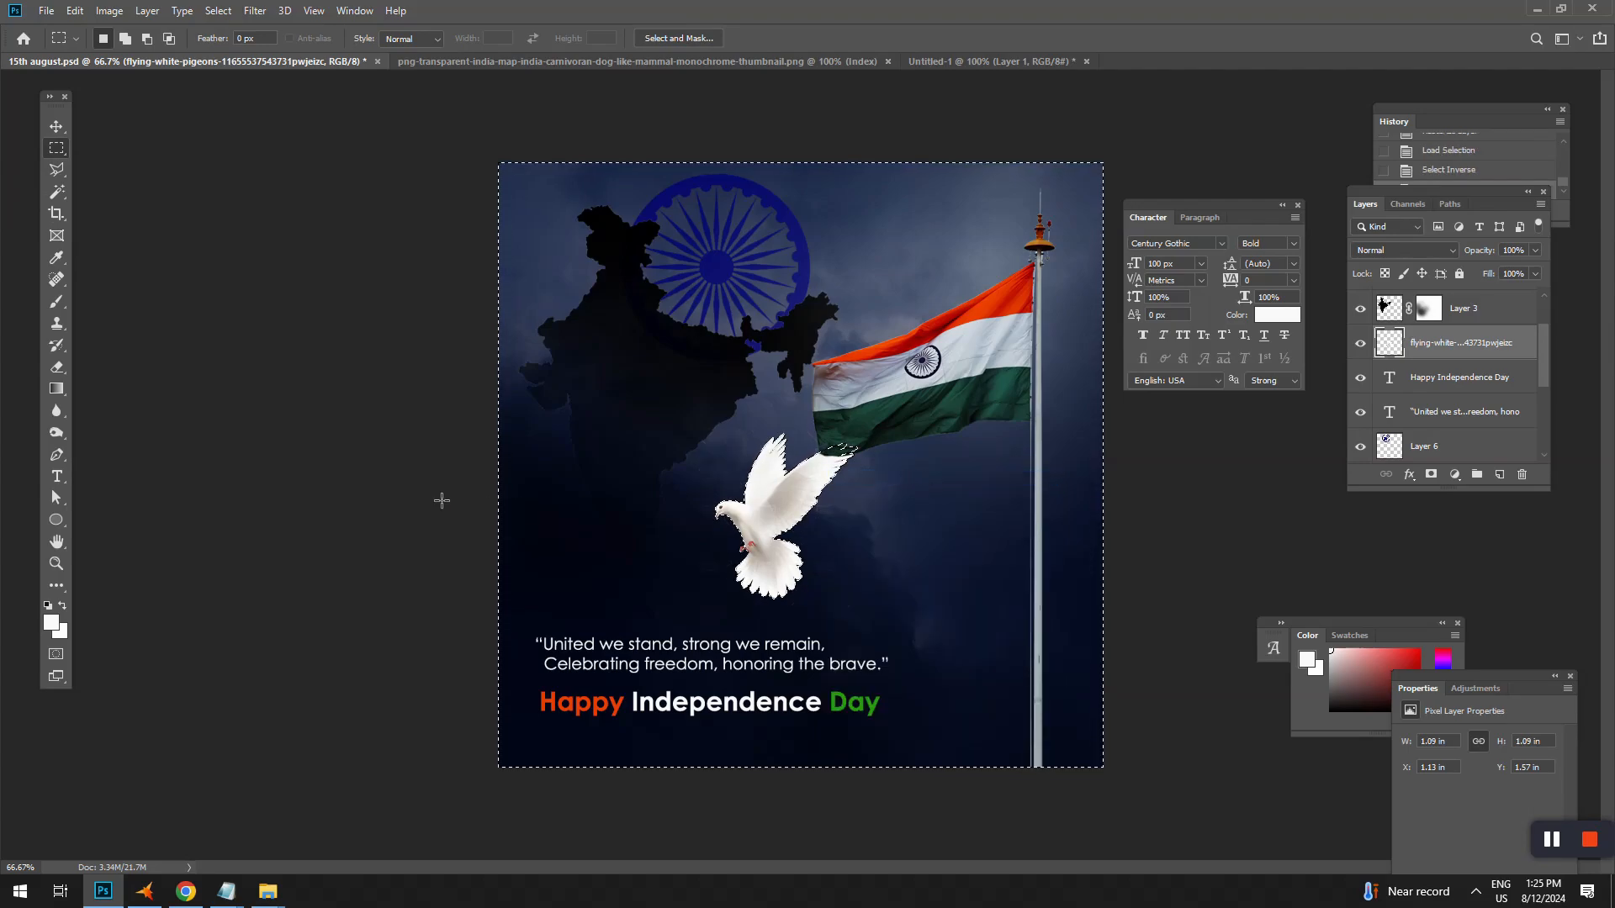
key("ctrl+d")
Move the dove beside the lower flagpole, scale it down to about 0.72 × 0.7 in, and save the document.
key("v")
left_click_drag(788, 511, 924, 565)
key("ctrl+t")
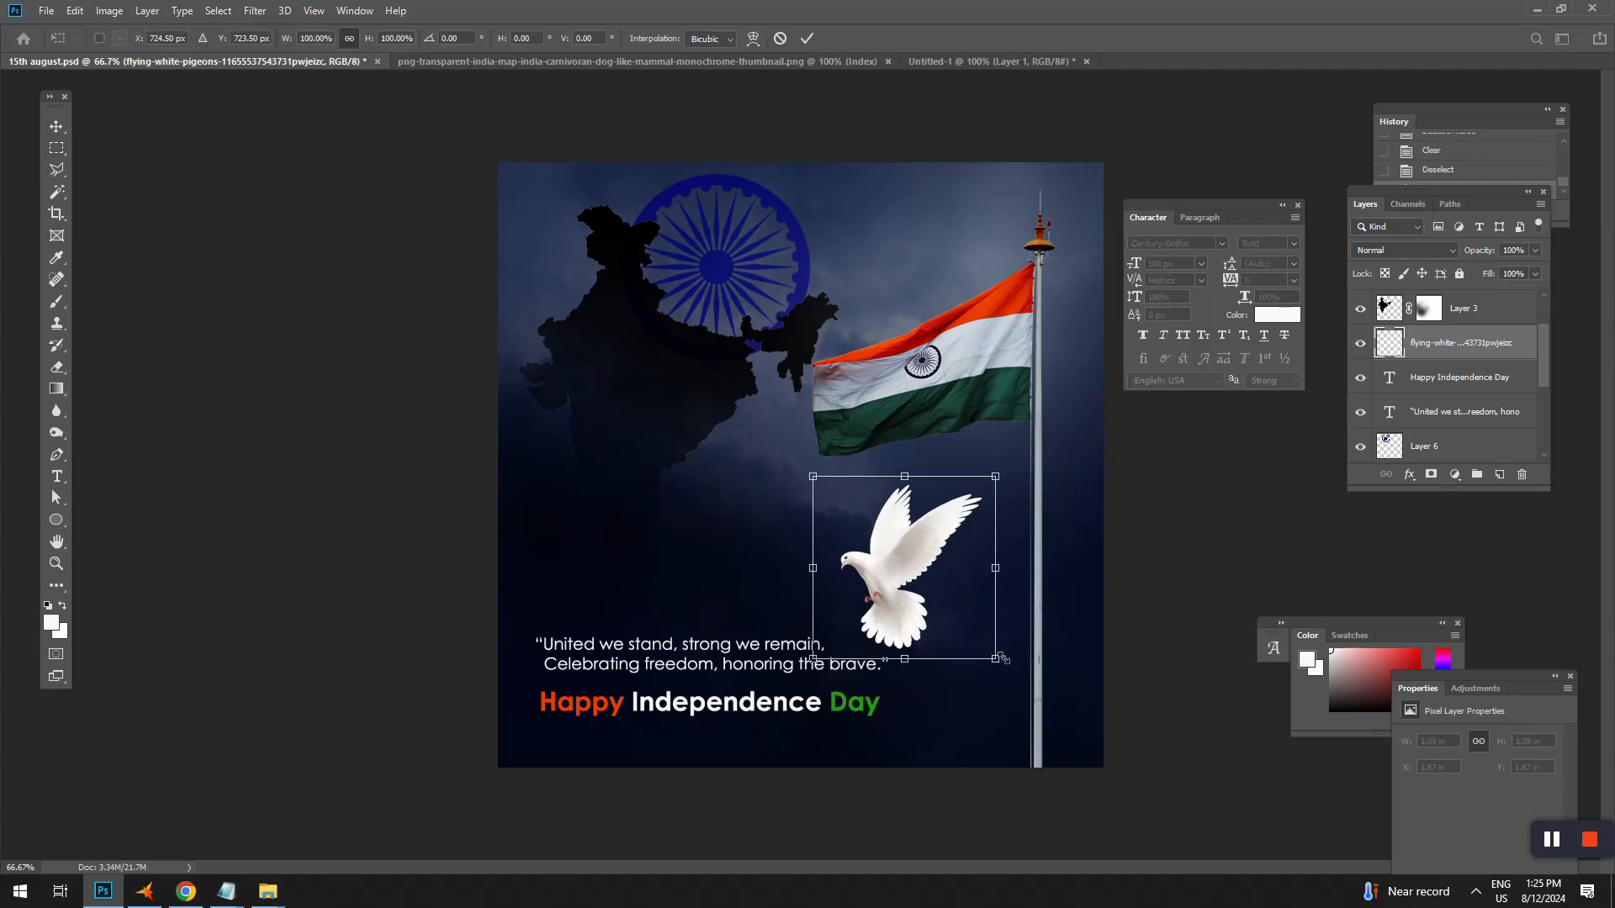
mouse_move(1023, 673)
left_mouse_down()
mouse_move(988, 539)
mouse_move(950, 565)
mouse_move(921, 557)
mouse_move(922, 601)
left_mouse_up()
key("Return")
key("ctrl+s")
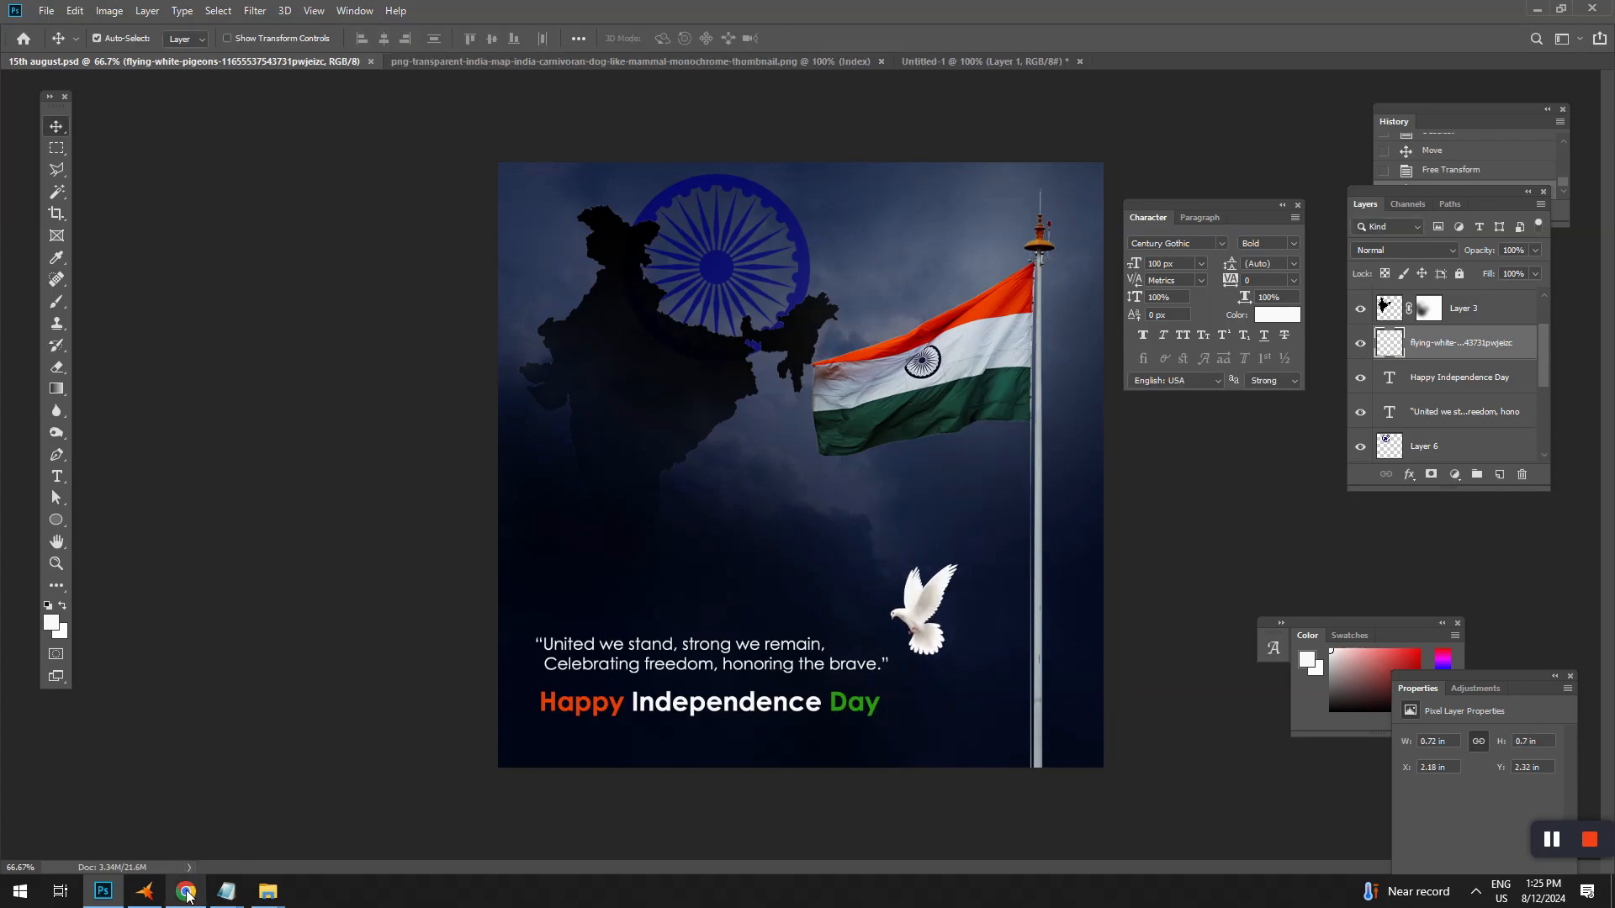
Place the Pngtree white pigeon PNG from Downloads into the poster, scaled to about 0.36 × 0.6 in.
mouse_move(267, 894)
left_click(211, 832)
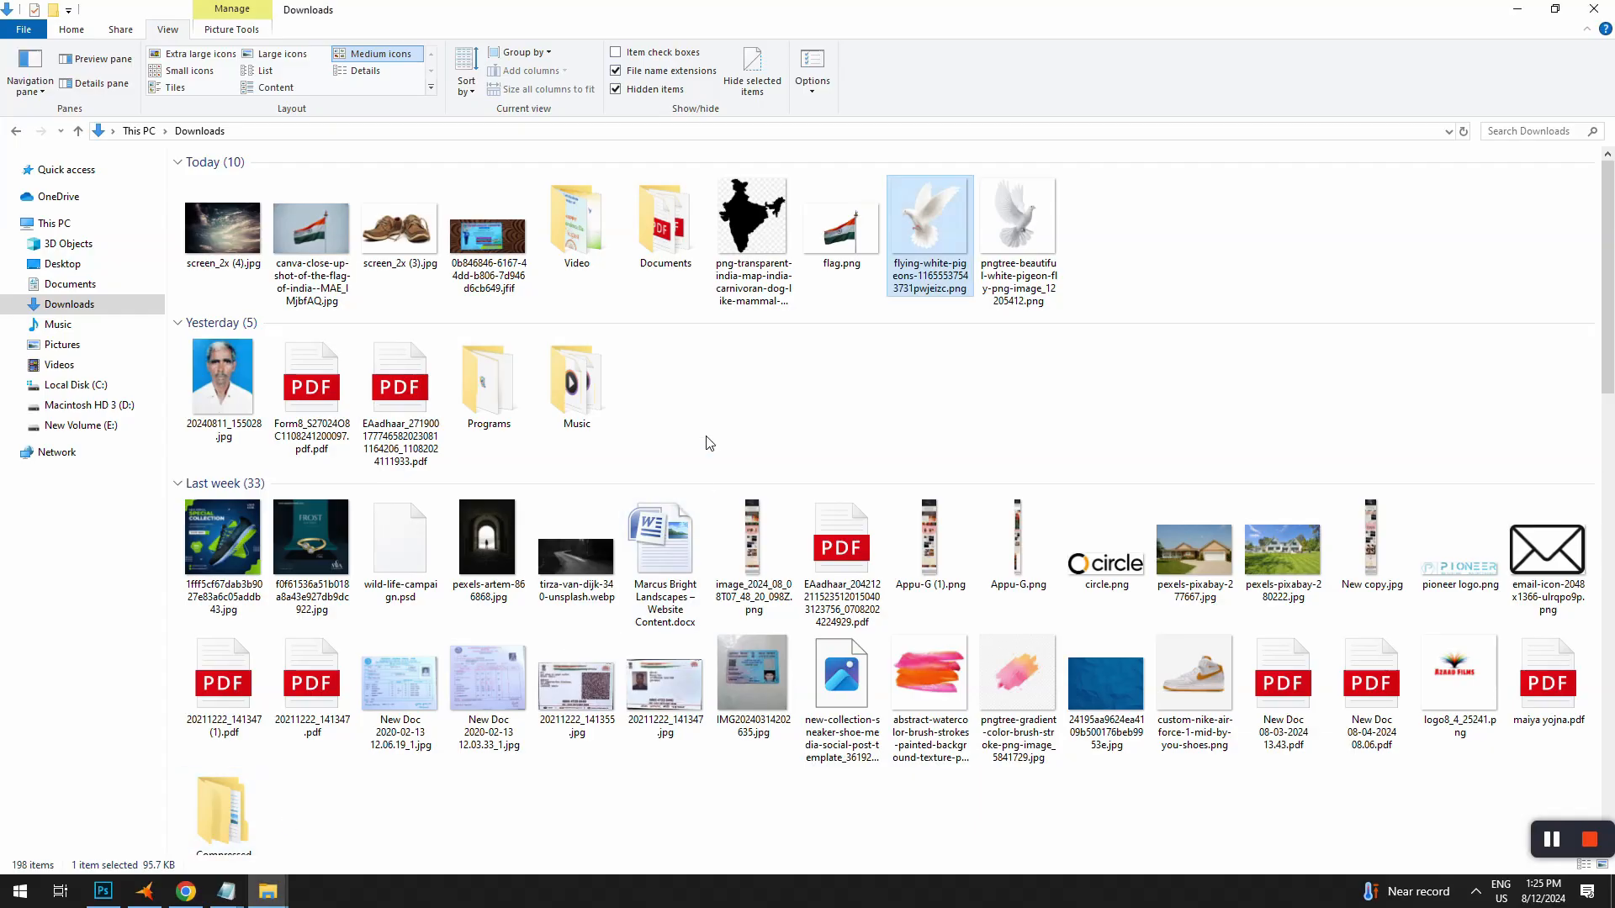
left_click(1026, 265)
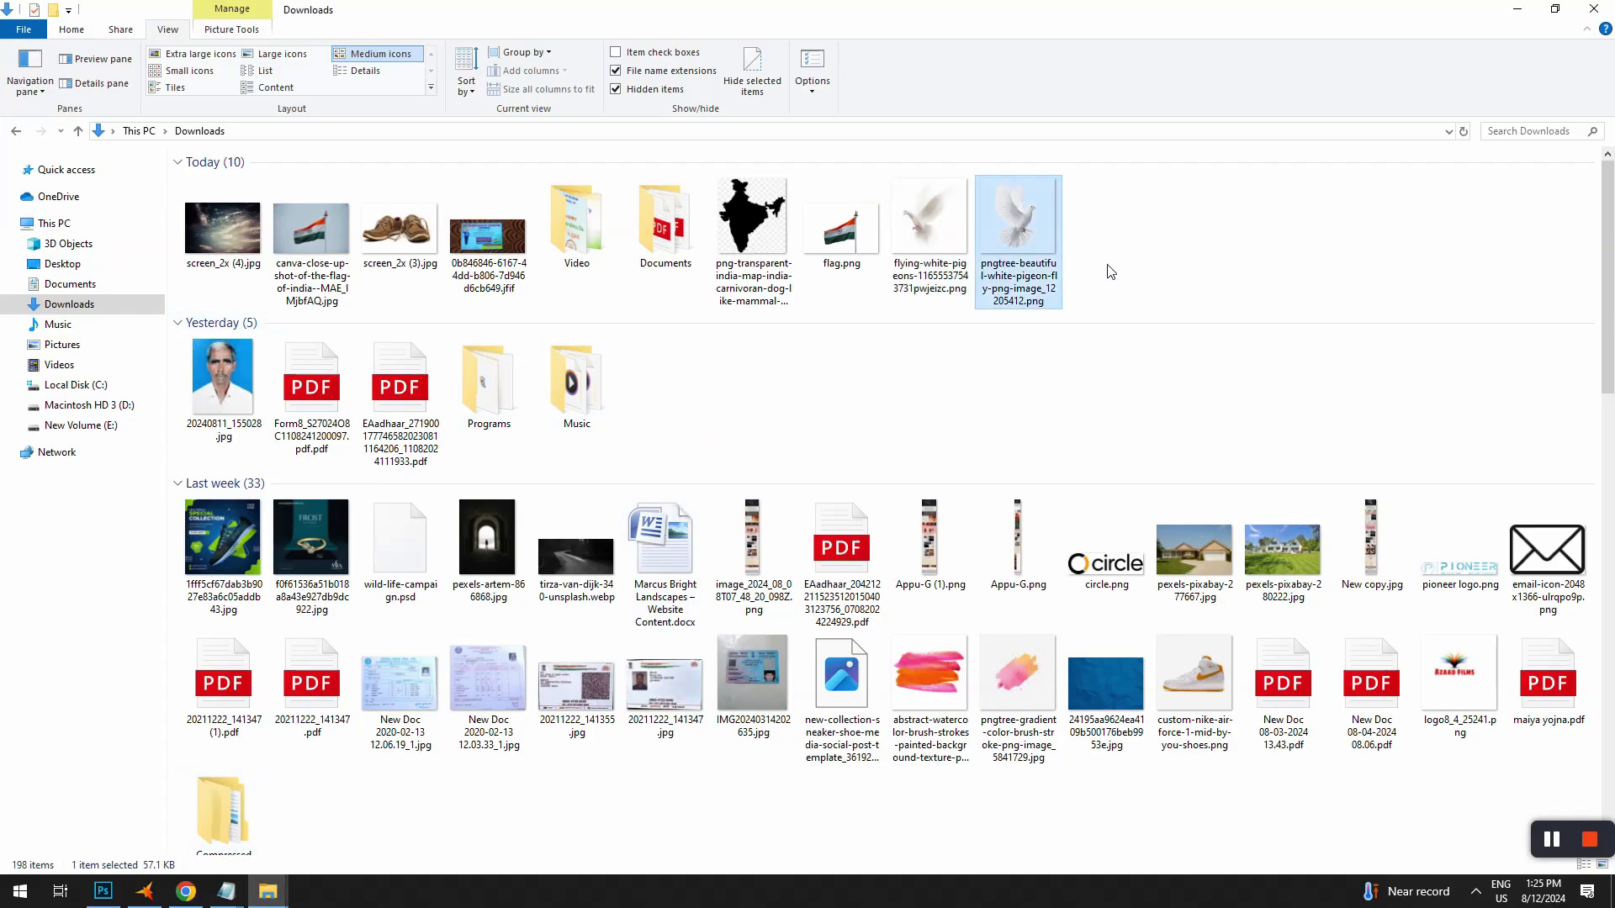
left_click(105, 889)
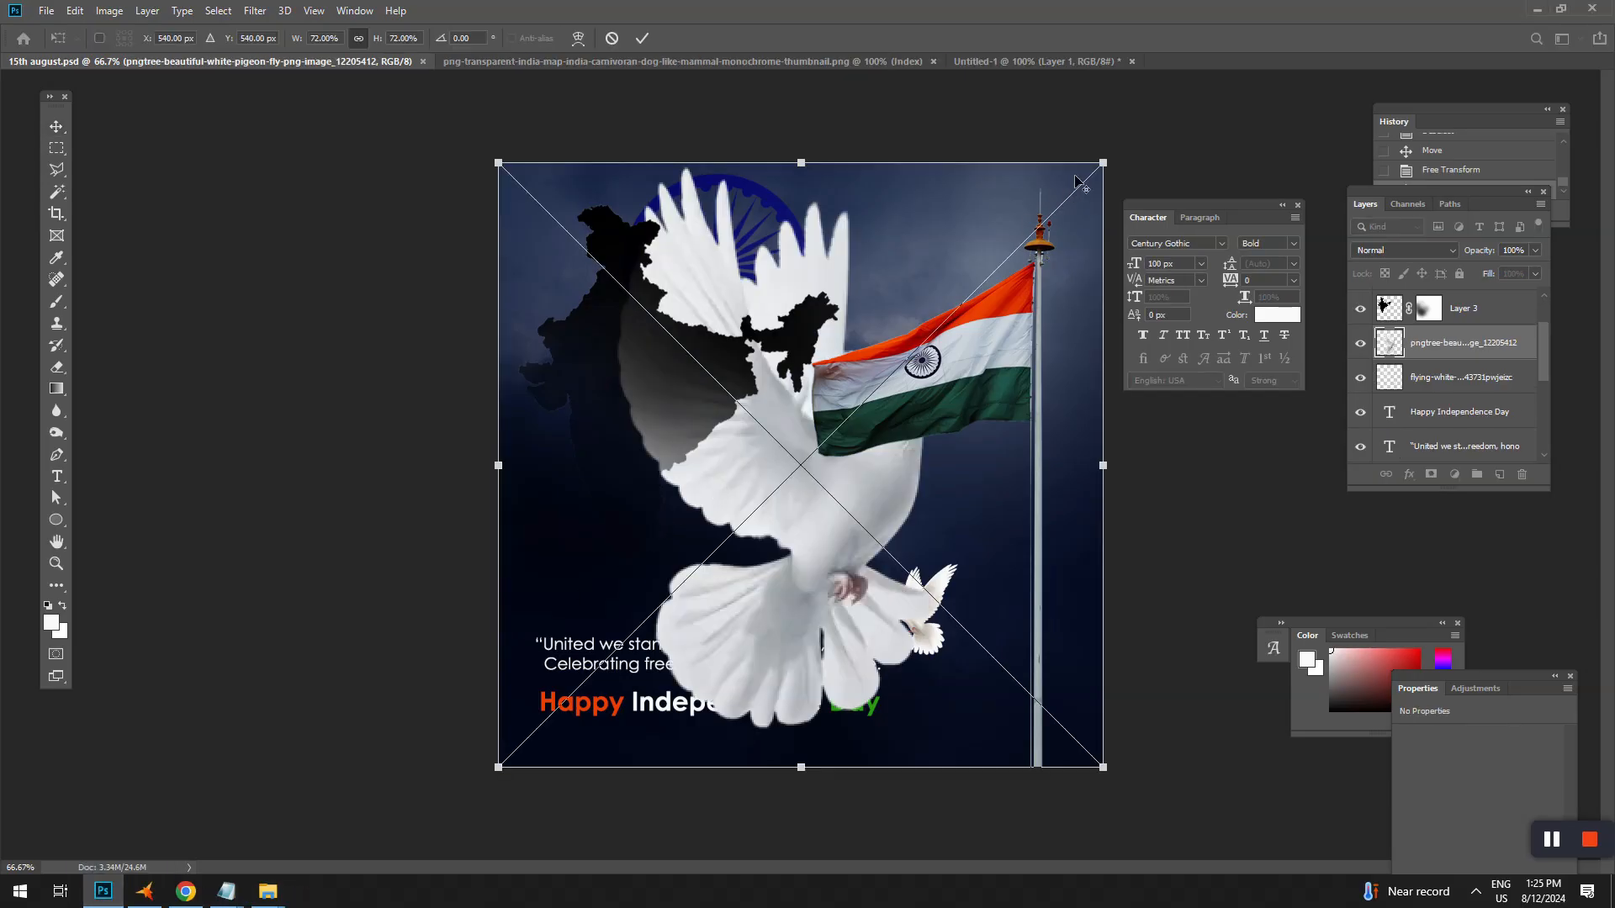
left_click_drag(1098, 170, 856, 411)
key("Return")
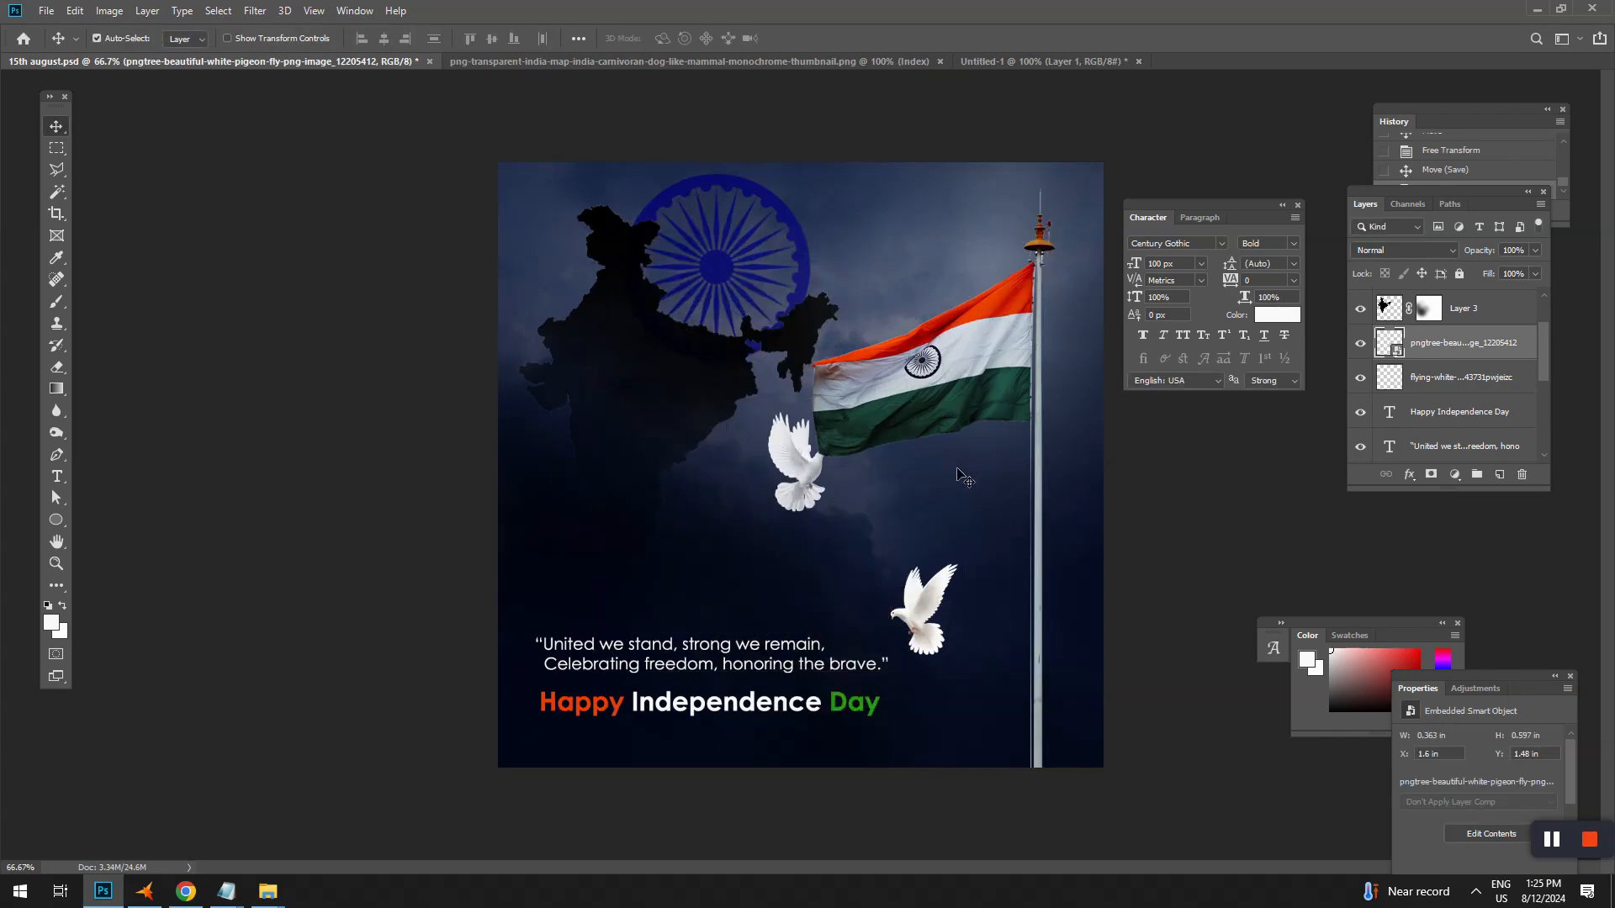
Rotate the second dove clockwise, shrink it to about 0.3 × 0.41 in, and position it near the left edge above the slogan.
left_click_drag(799, 473, 840, 595)
key("ctrl+t")
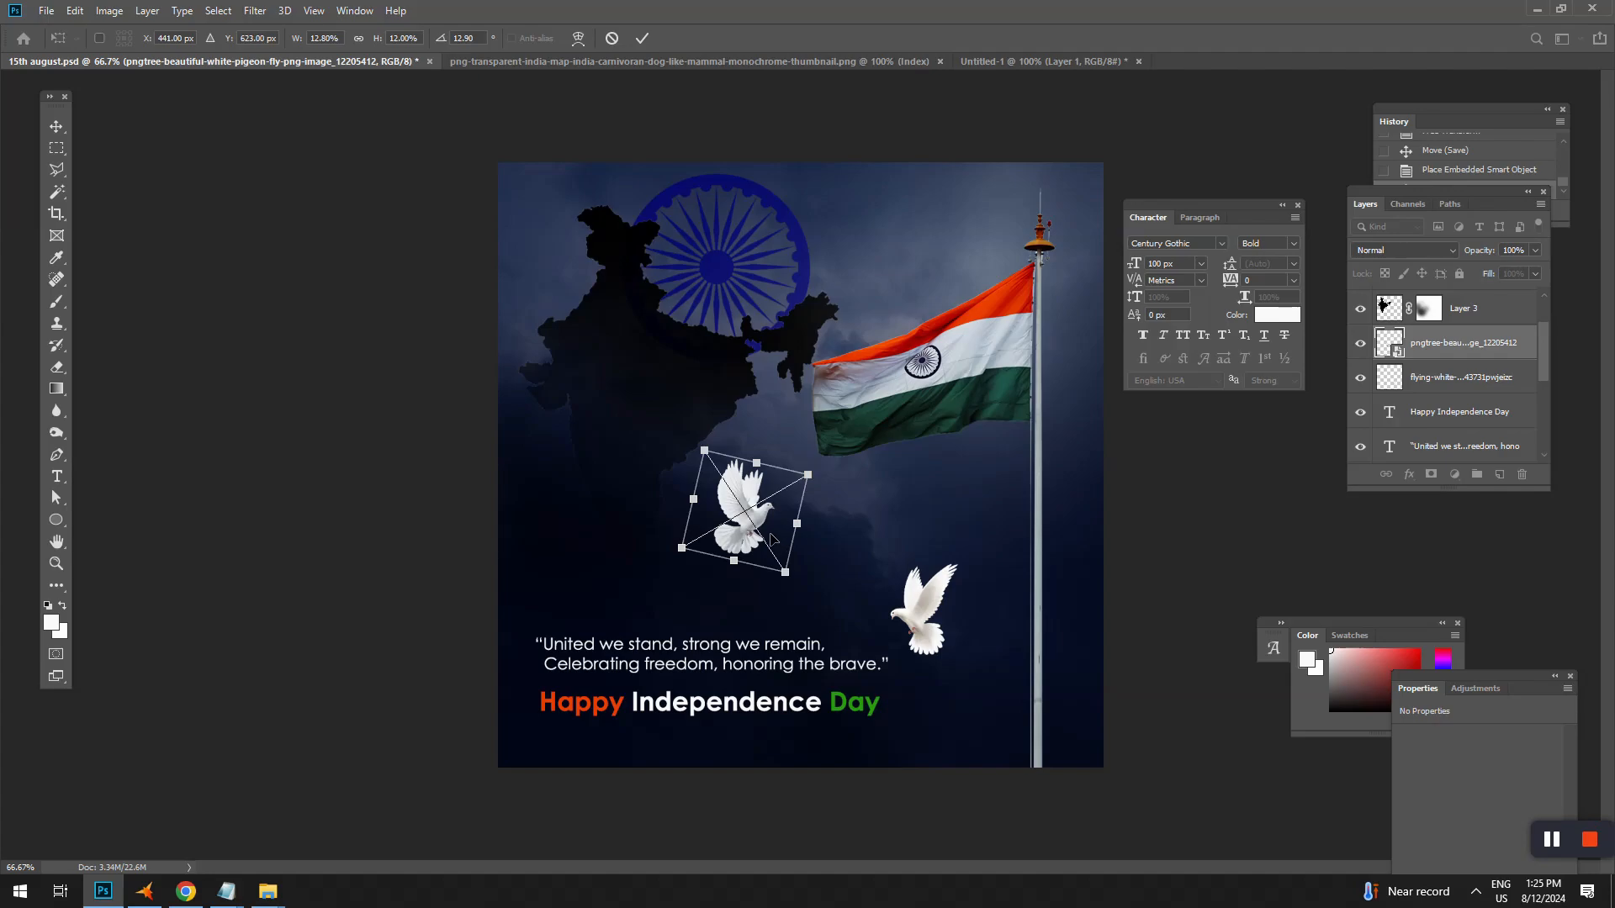
left_click_drag(766, 530, 584, 281)
key("Return")
key("ctrl+t")
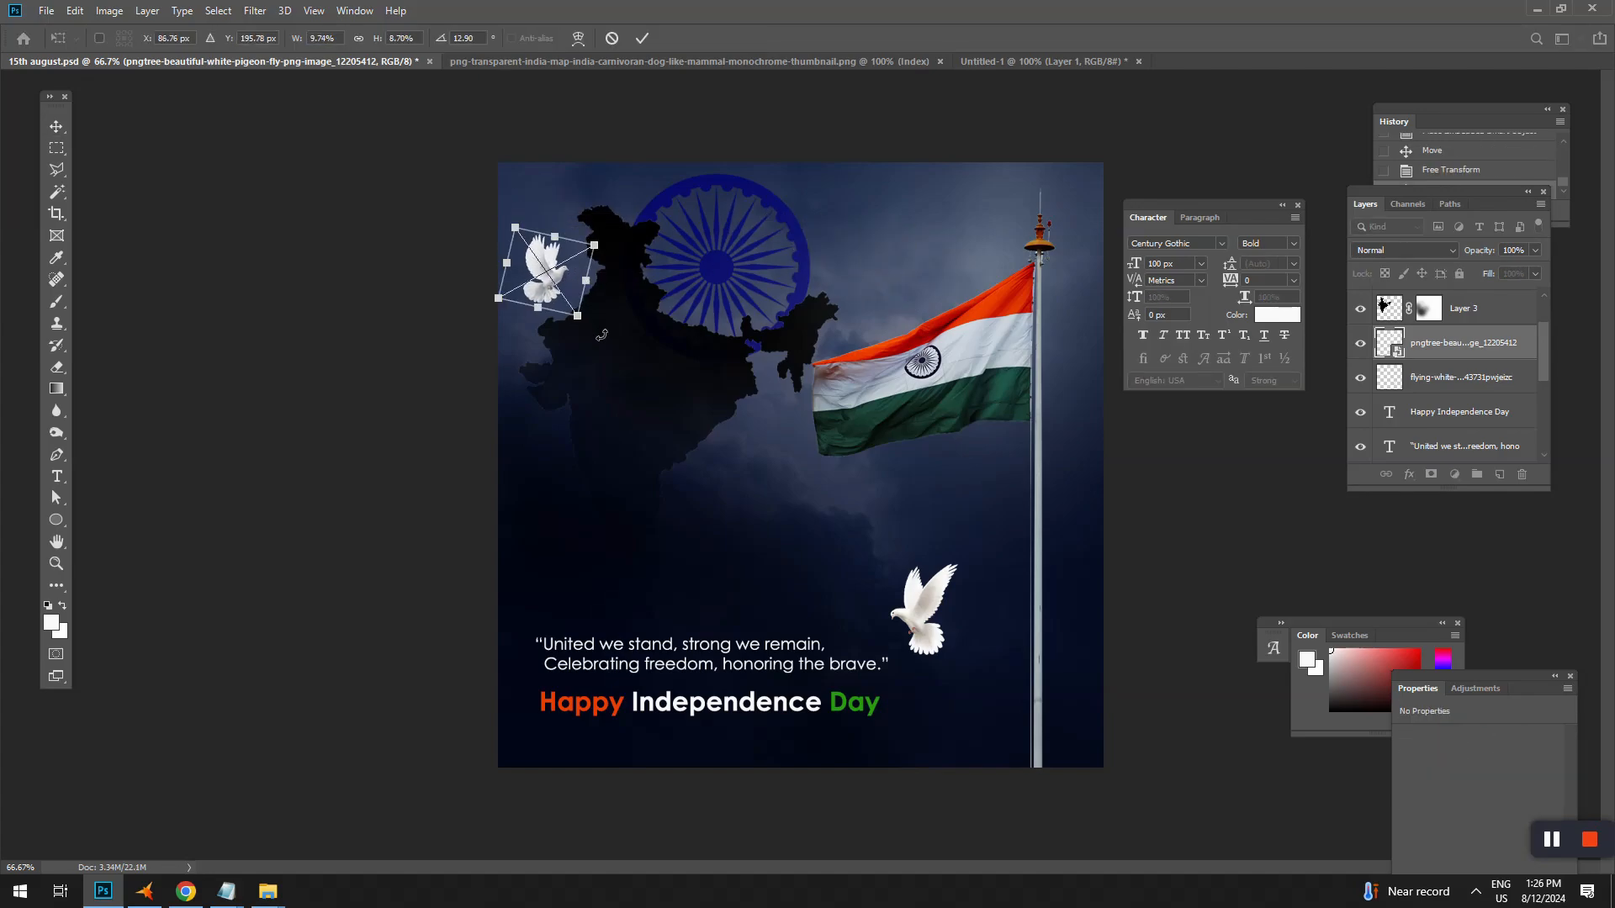
left_click_drag(613, 337, 595, 358)
left_click_drag(557, 274, 555, 526)
key("Return")
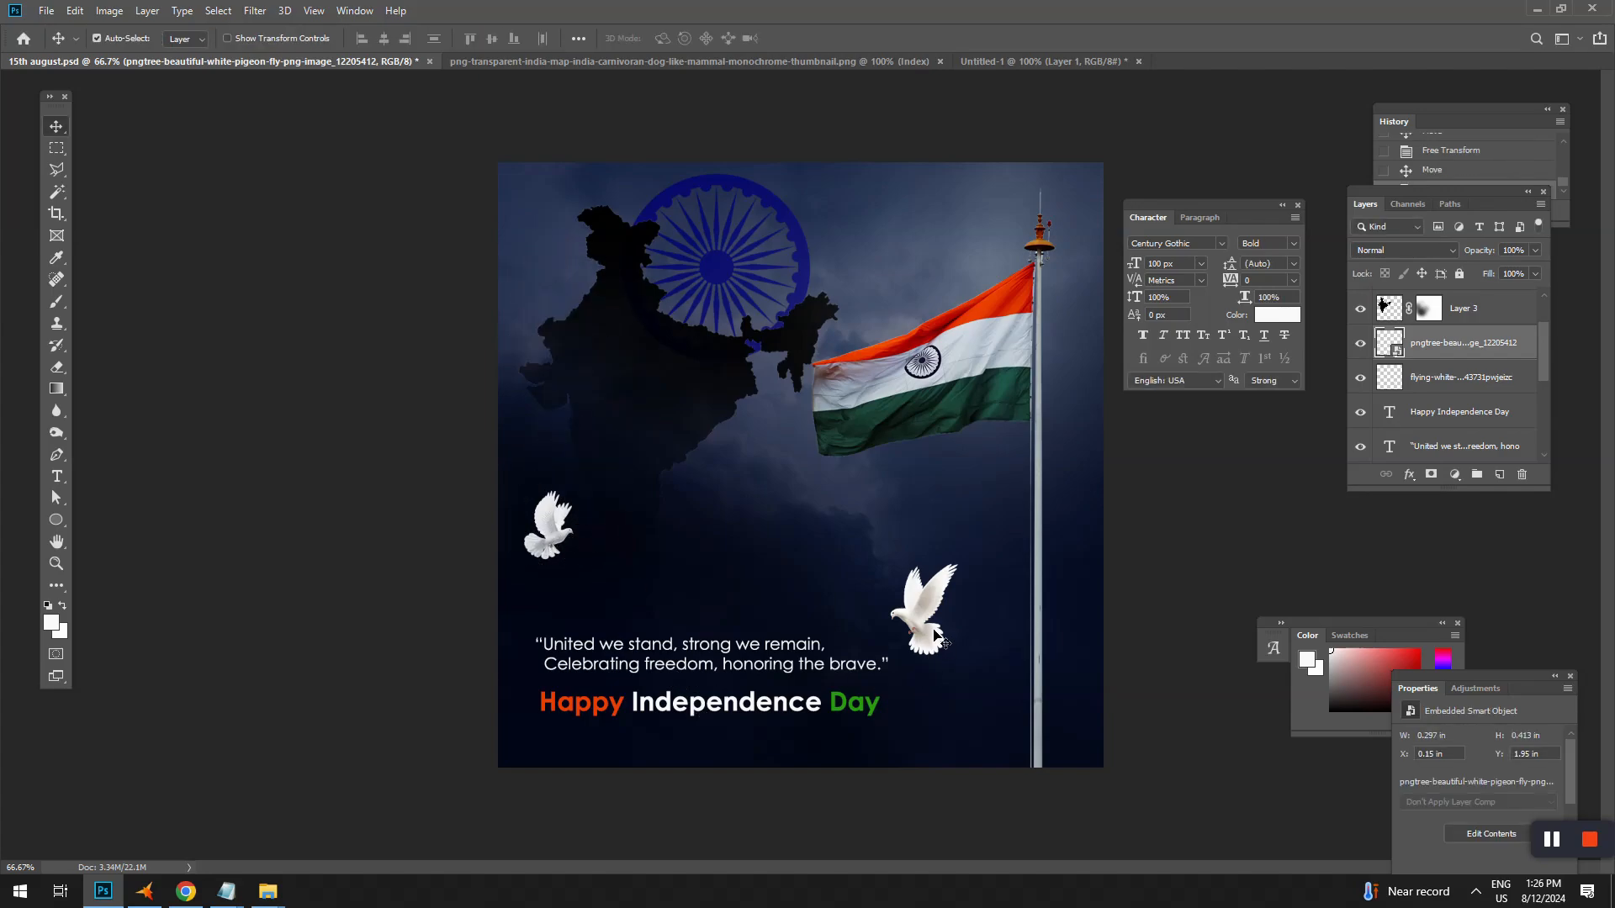
Shift the larger dove slightly down and right, and move the smaller one to about X 0.22 in, Y 1.87 in.
left_click_drag(934, 632, 958, 653)
mouse_move(547, 535)
left_mouse_down()
mouse_move(565, 535)
mouse_move(564, 516)
left_mouse_up()
key("ctrl+z")
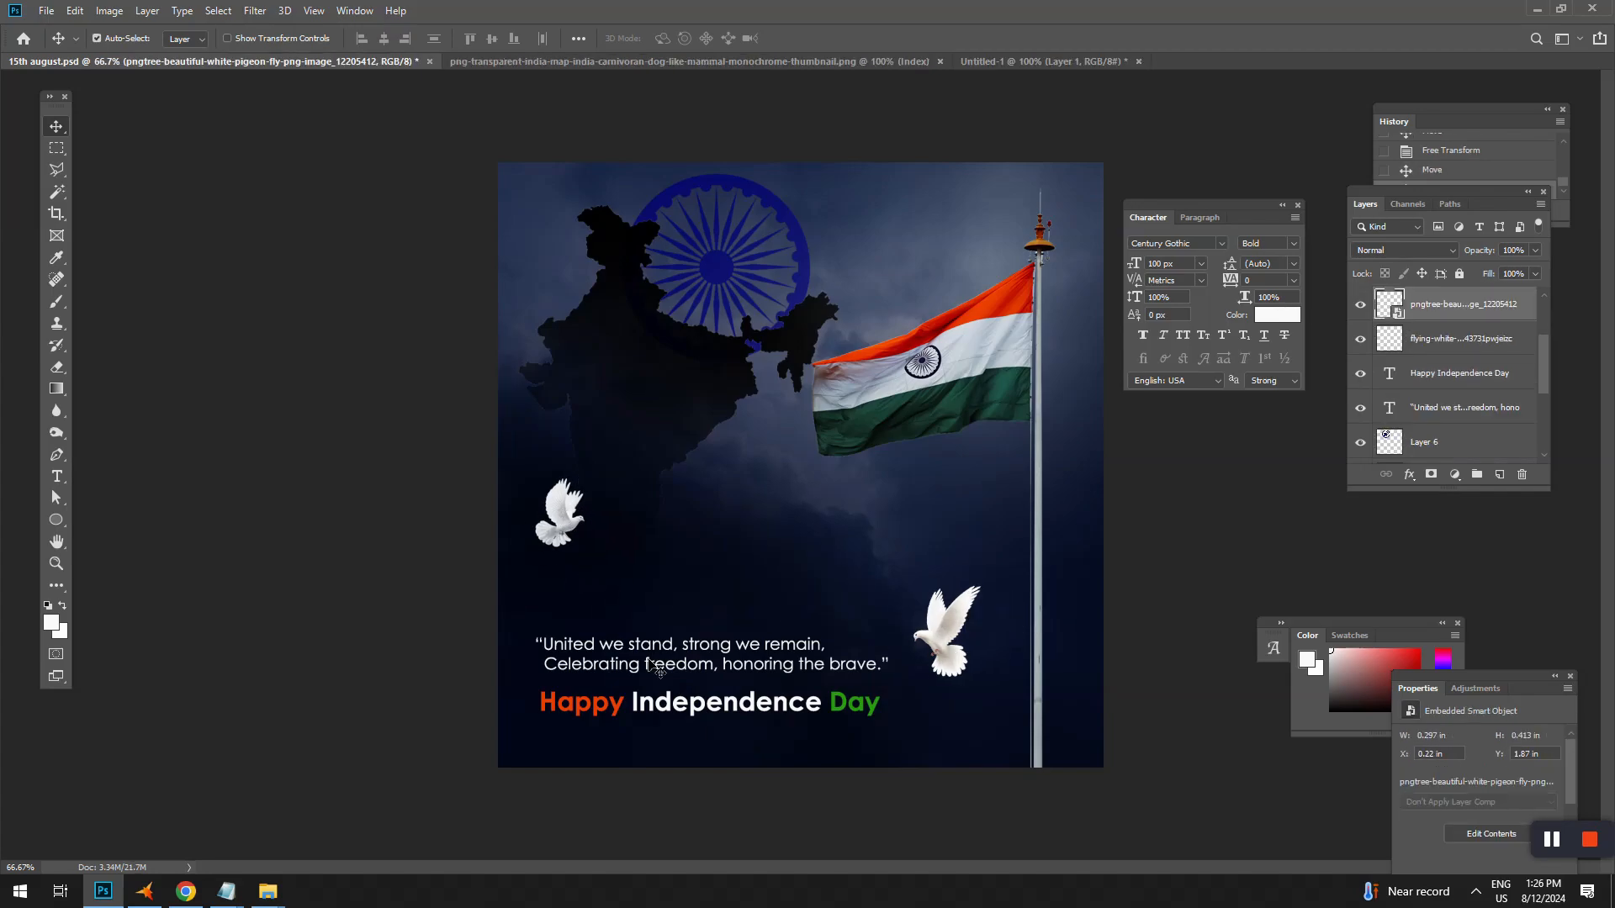
Move the slogan and greeting together up by about 0.2 in, and place the larger dove just right of the greeting.
left_click(652, 662)
left_click(656, 708, "shift")
left_click_drag(655, 708, 661, 676)
left_click_drag(935, 651, 920, 685)
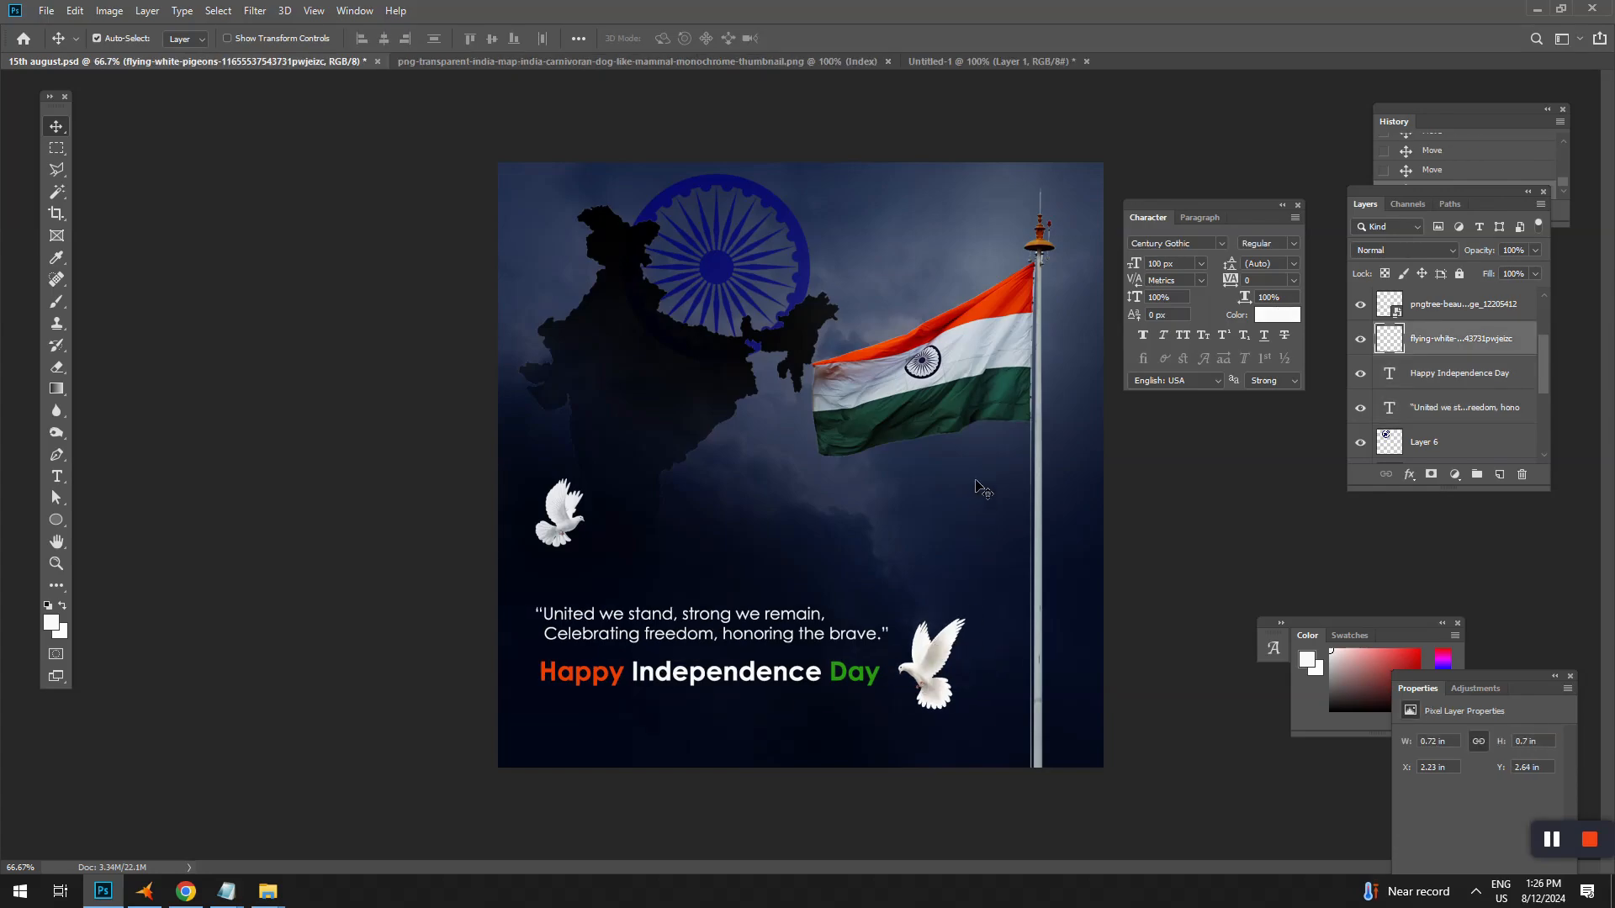
Collapse the text panels out of the way and tint the cloudy-sky layer green with Color Balance, yellow–blue at -40.
left_click(1282, 205)
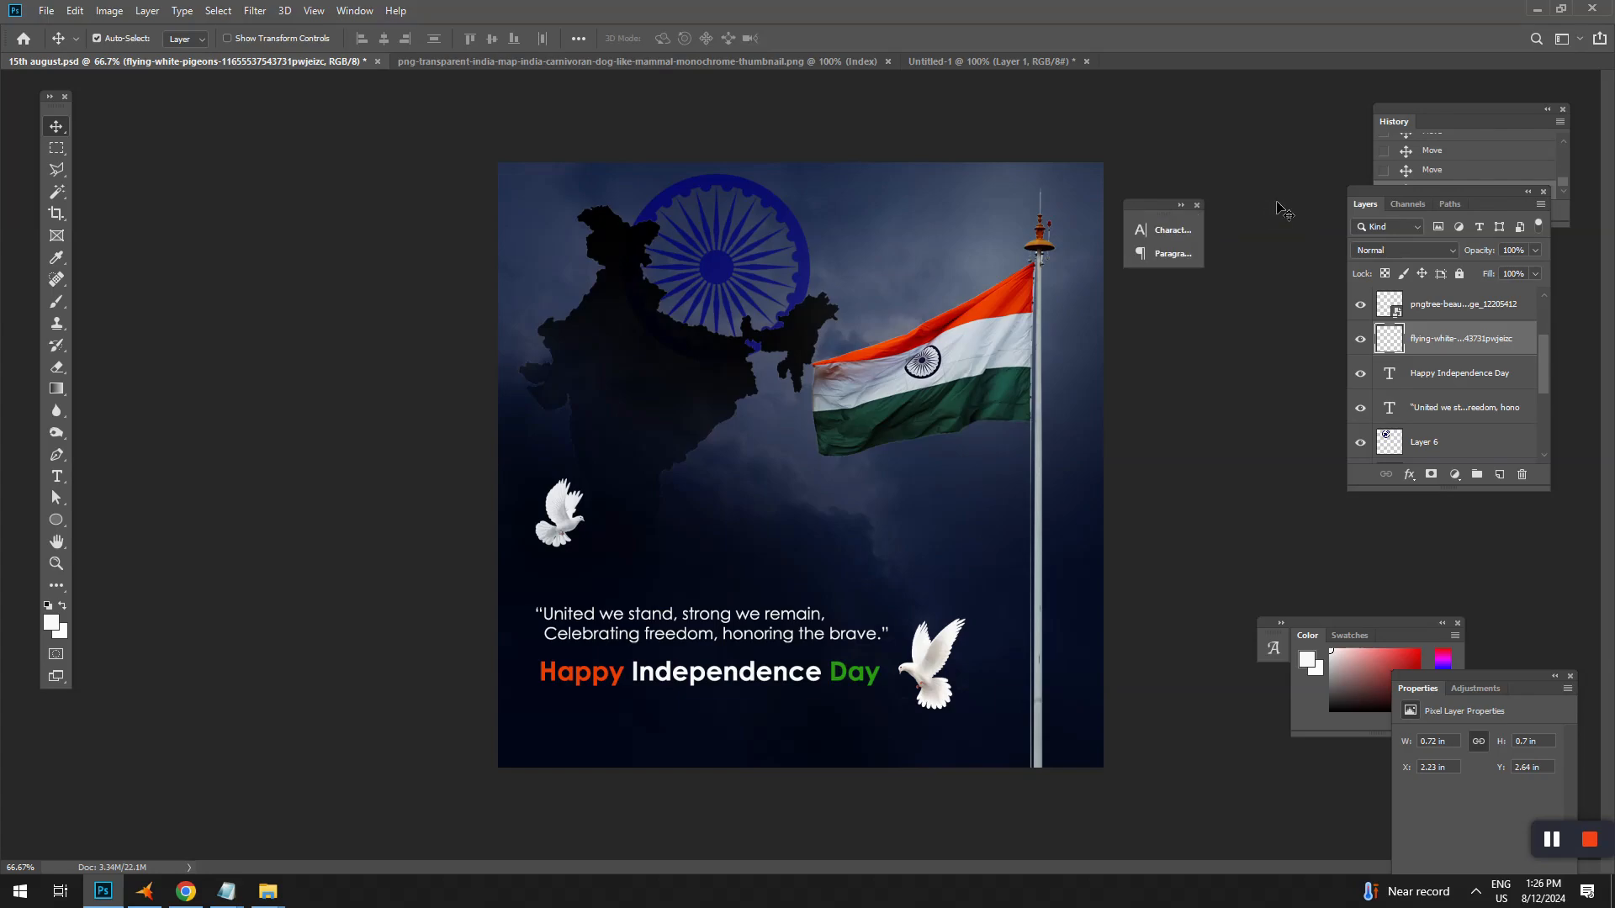
left_click_drag(1131, 205, 1195, 185)
scroll(1471, 420, "down", 5)
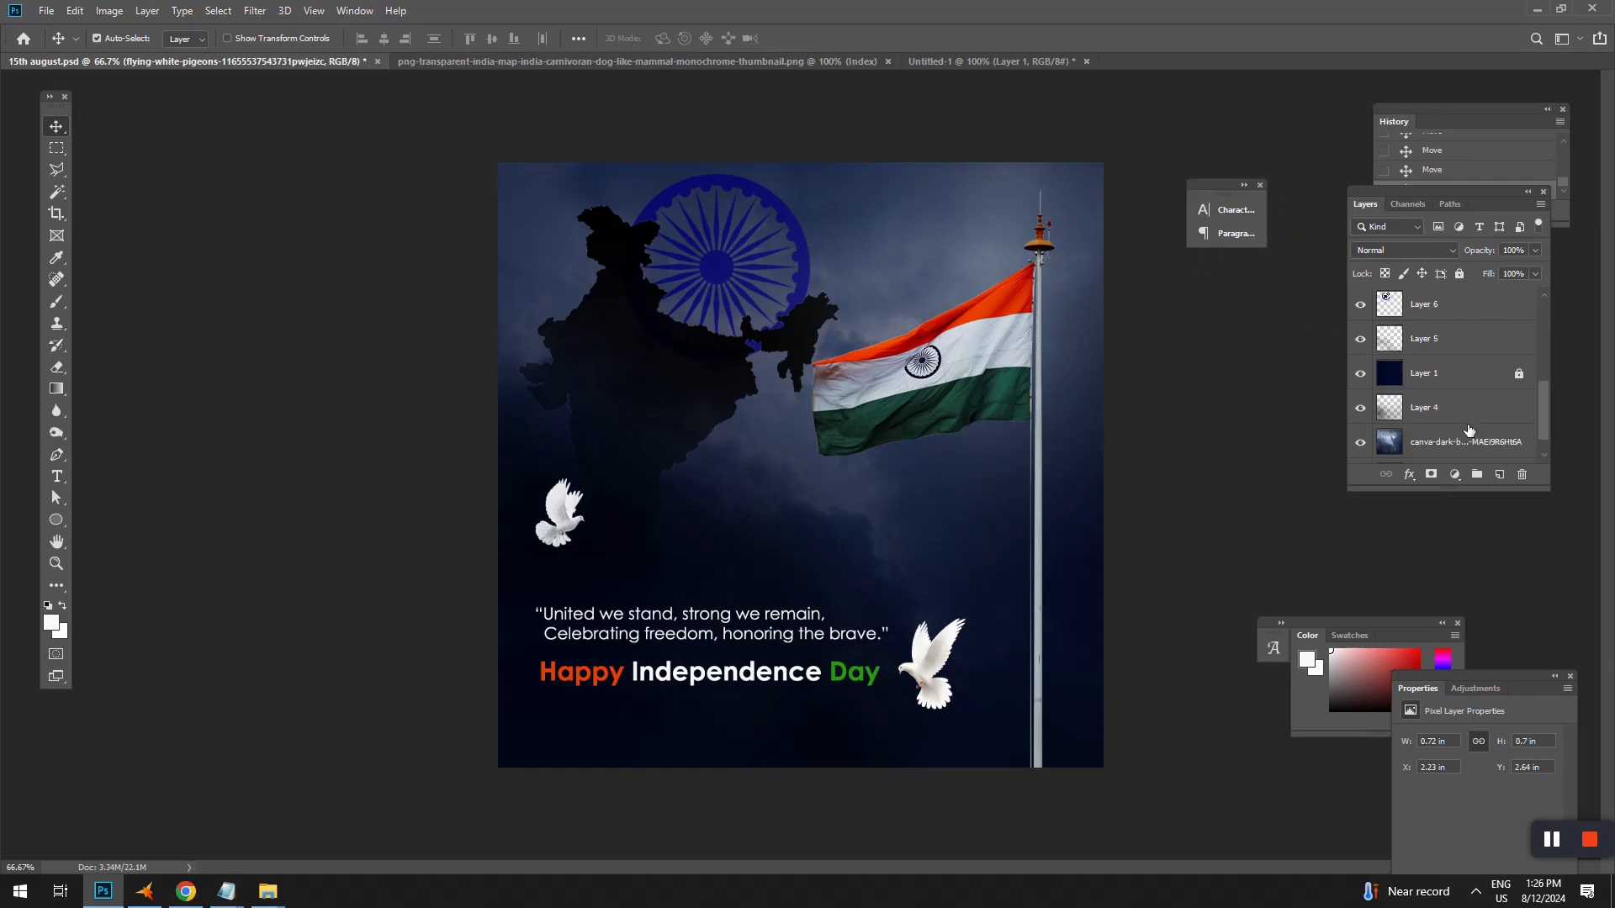
left_click(1473, 412)
key("ctrl+b")
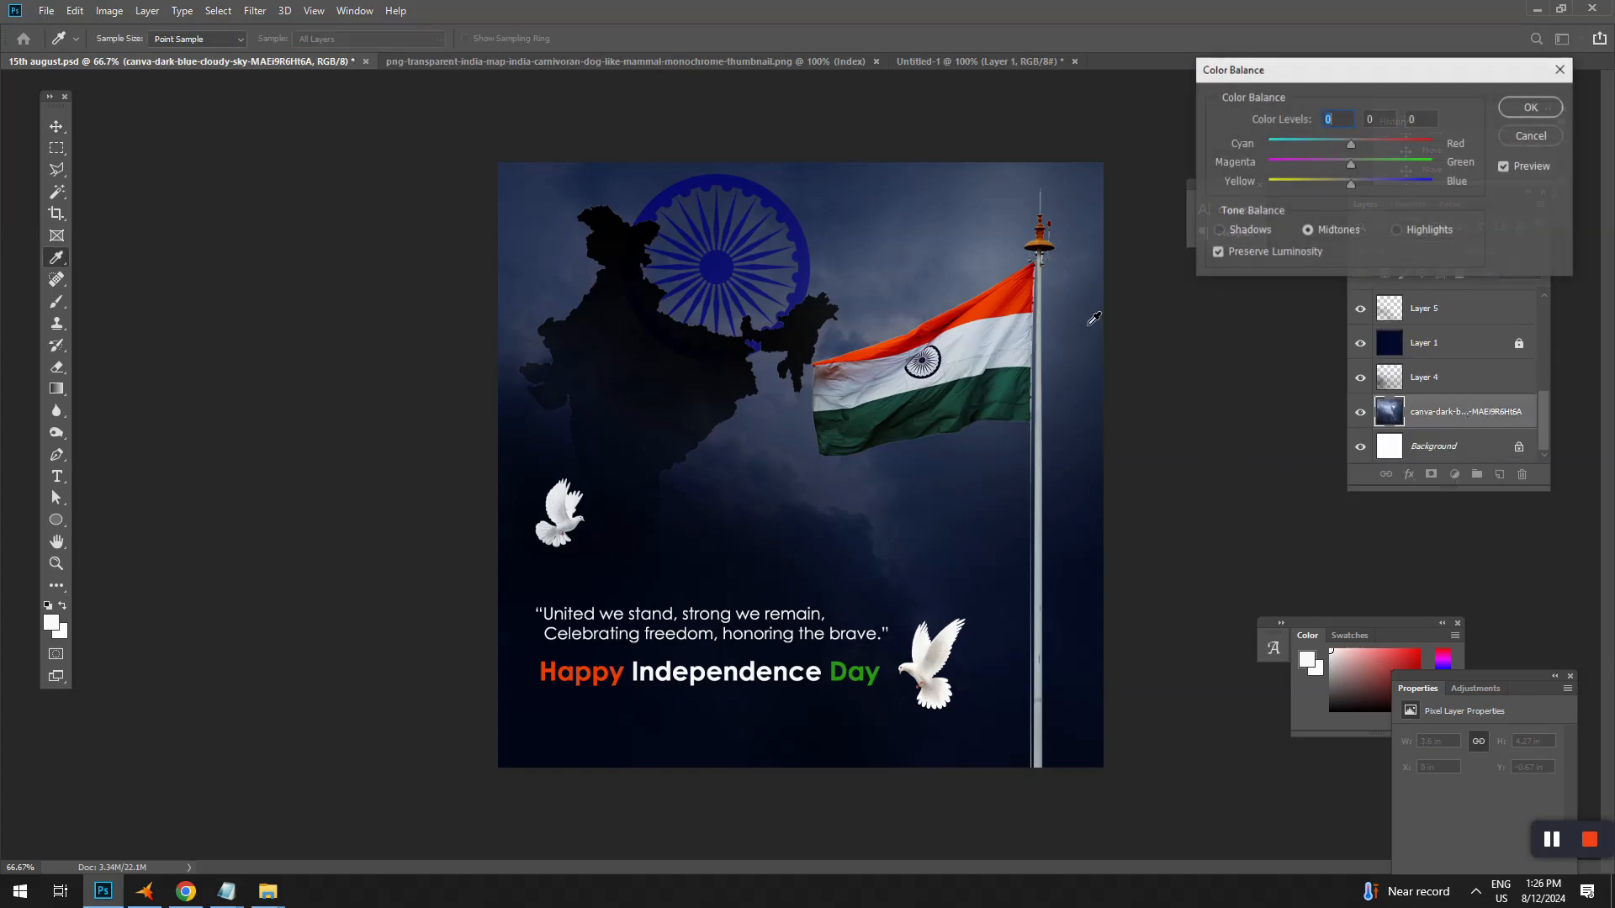
left_click_drag(1349, 185, 1319, 199)
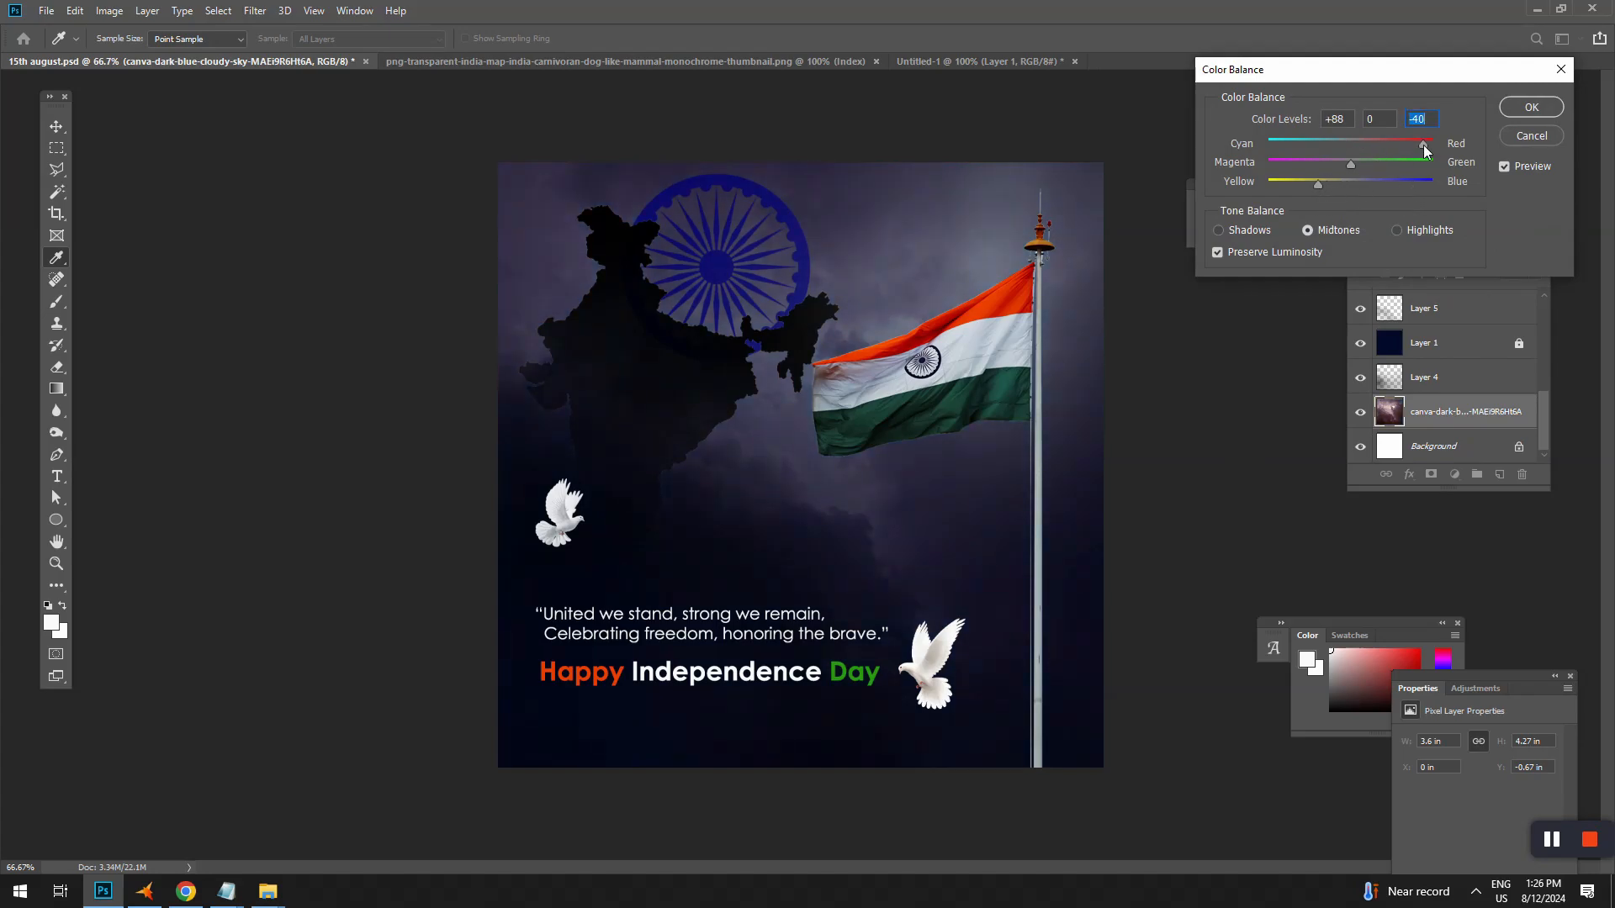
left_click_drag(1359, 149, 1358, 151)
left_click(1514, 108)
key("v")
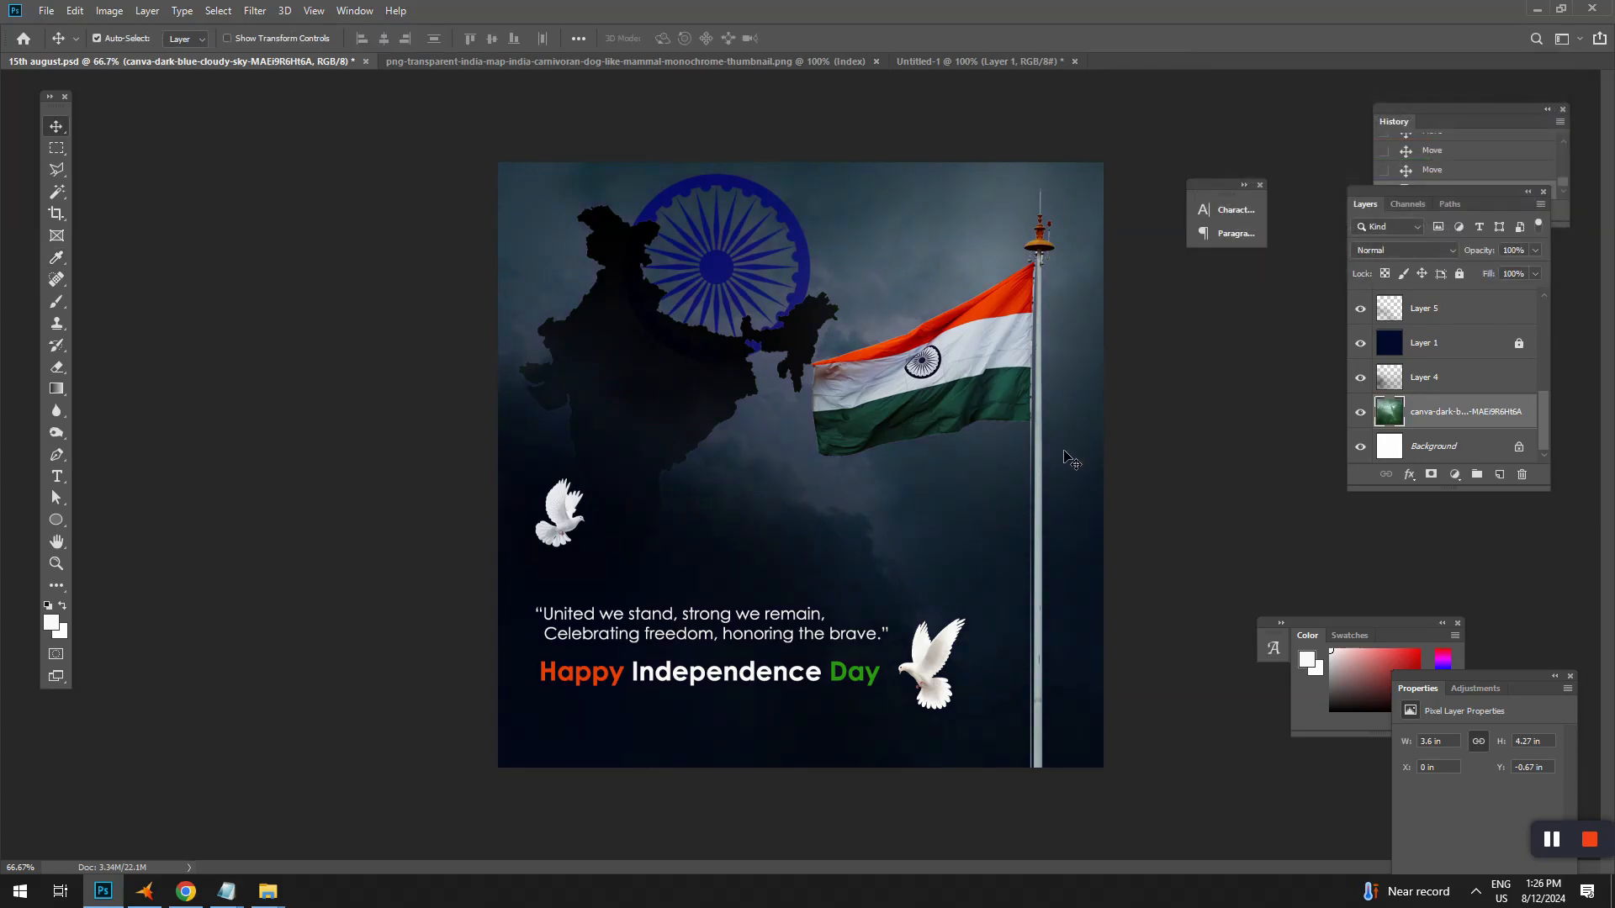
Increase the sky layer's contrast with Levels, using a white input of 204 and a slightly raised black input, and save the poster.
key("ctrl+l")
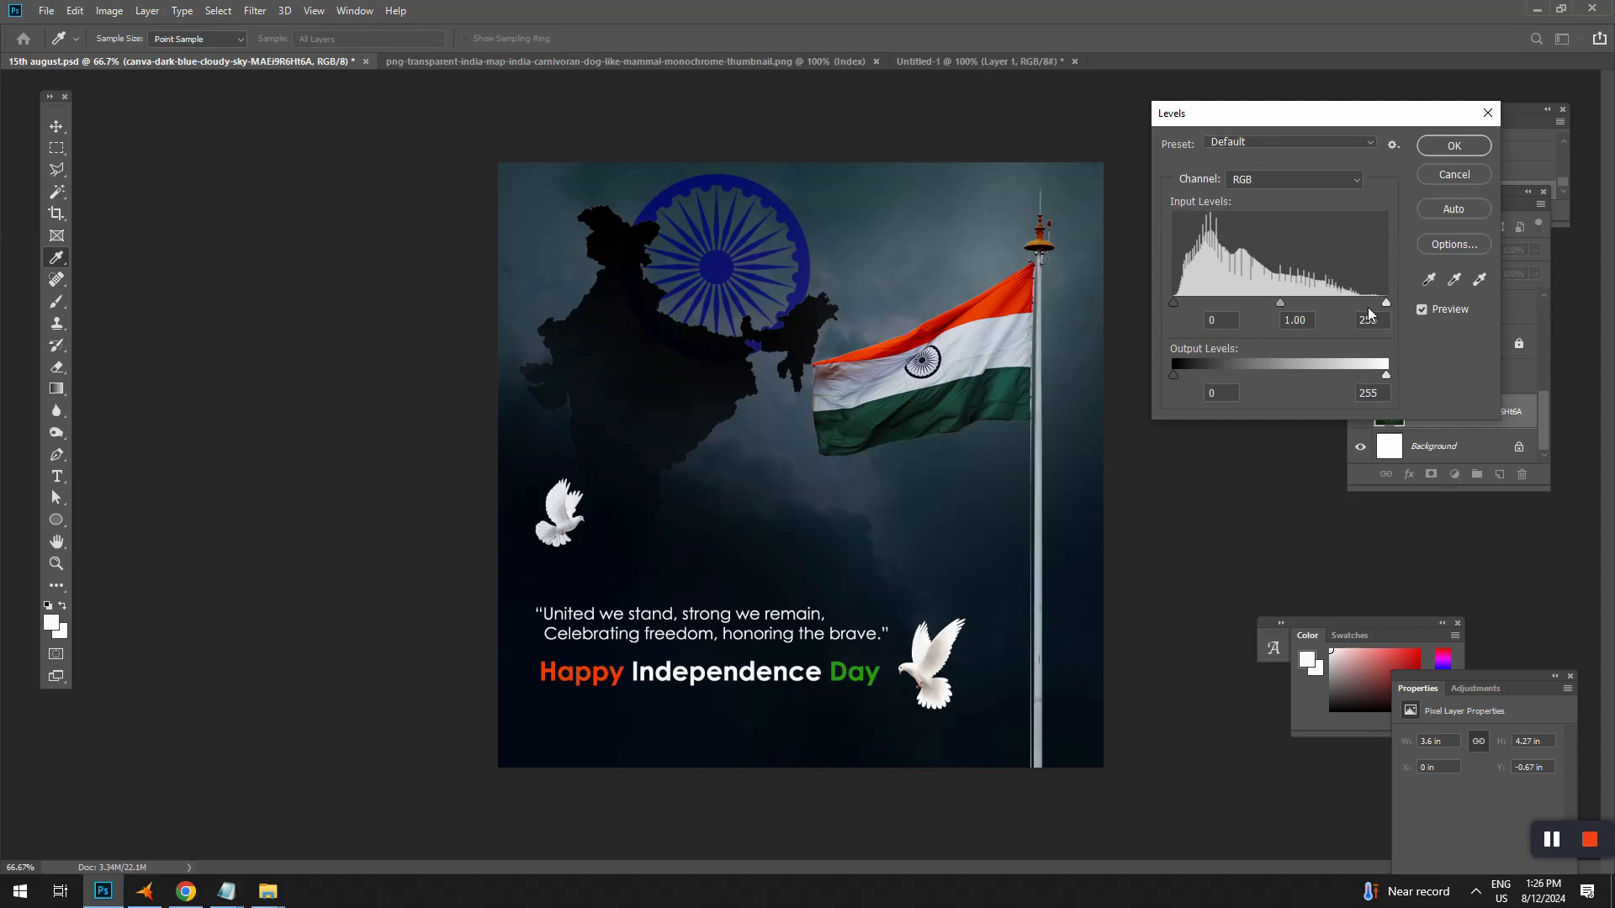
left_click_drag(1386, 302, 1343, 304)
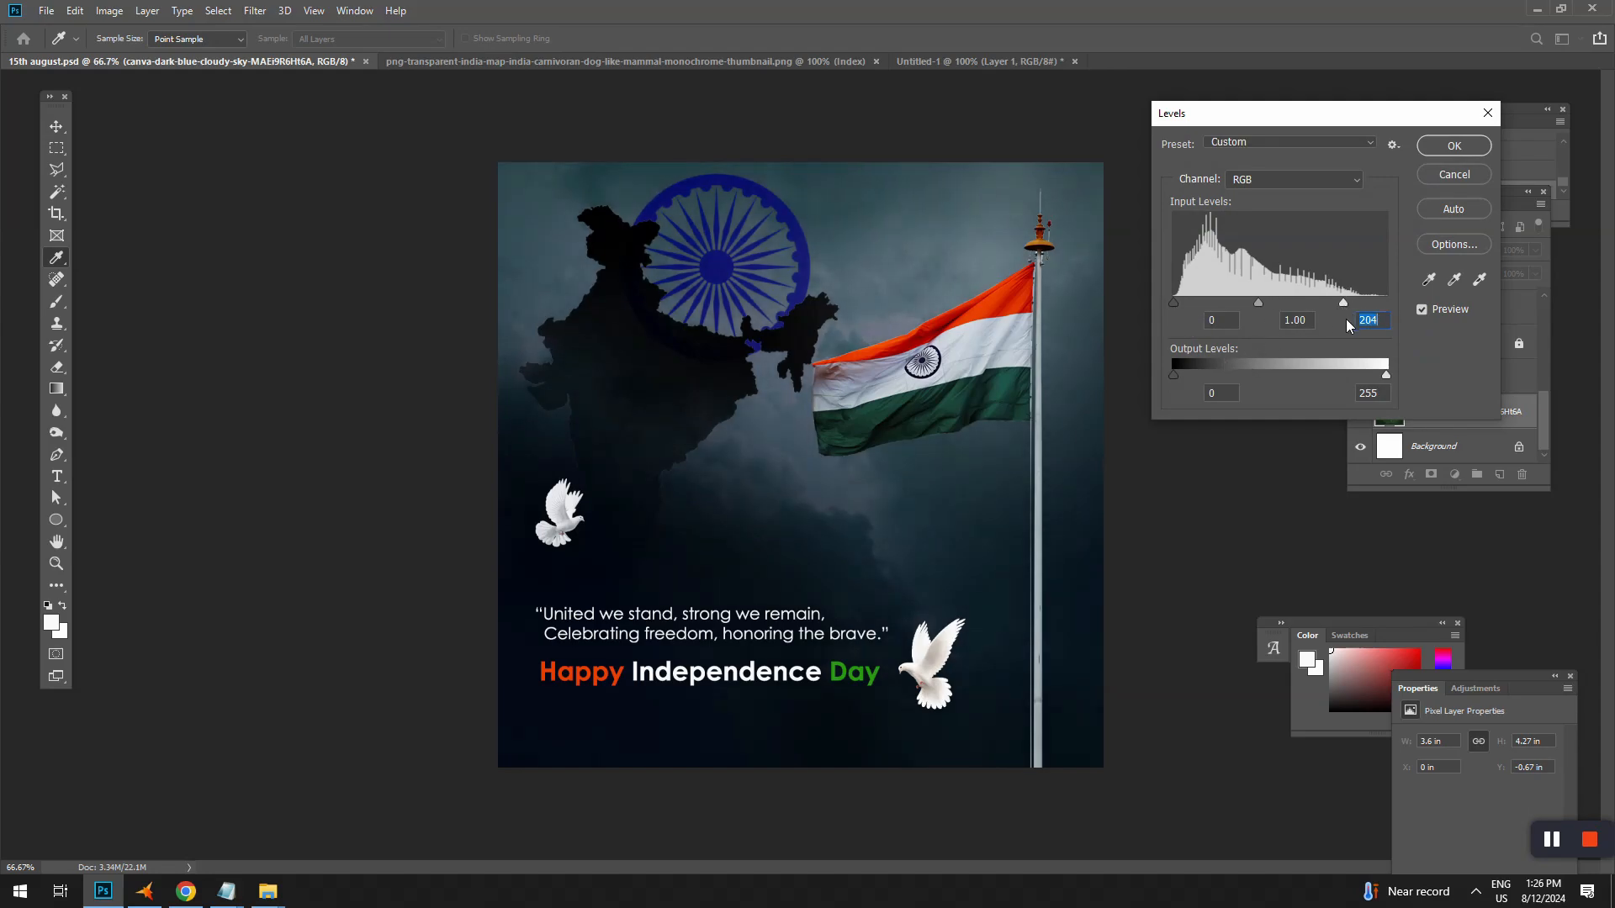
left_click_drag(1180, 301, 1194, 301)
left_click(1454, 146)
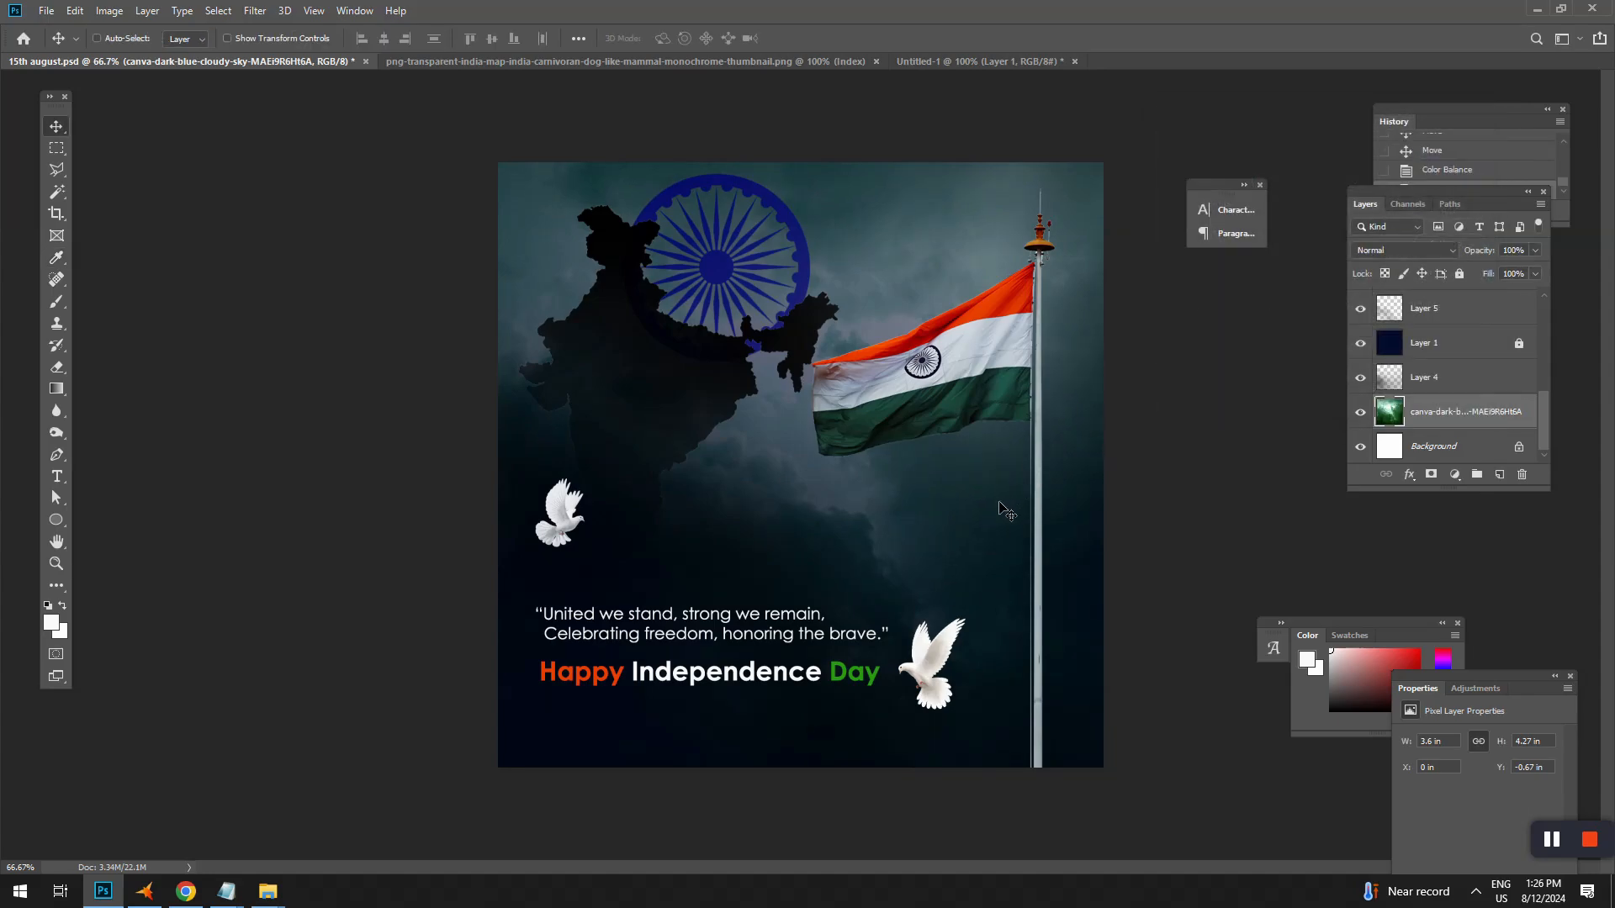
key("ctrl+s")
Apply a gentle S-shaped Curves adjustment to the sky layer, raising highlights from input 188 to output 197 and lowering the shadows.
key("ctrl+b")
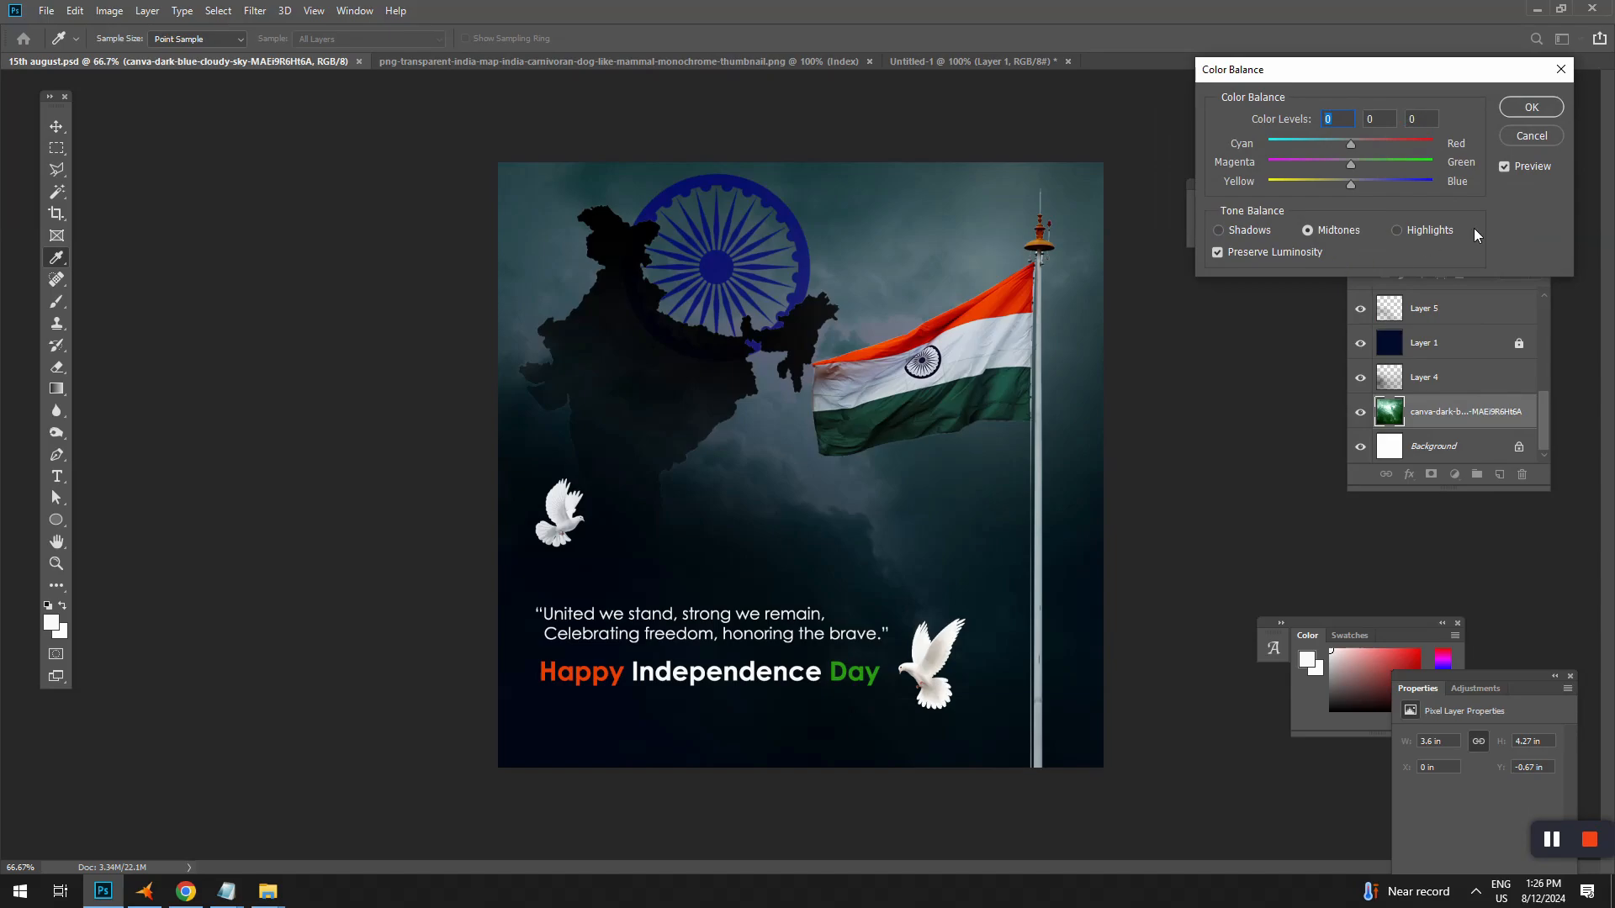
left_click(1552, 138)
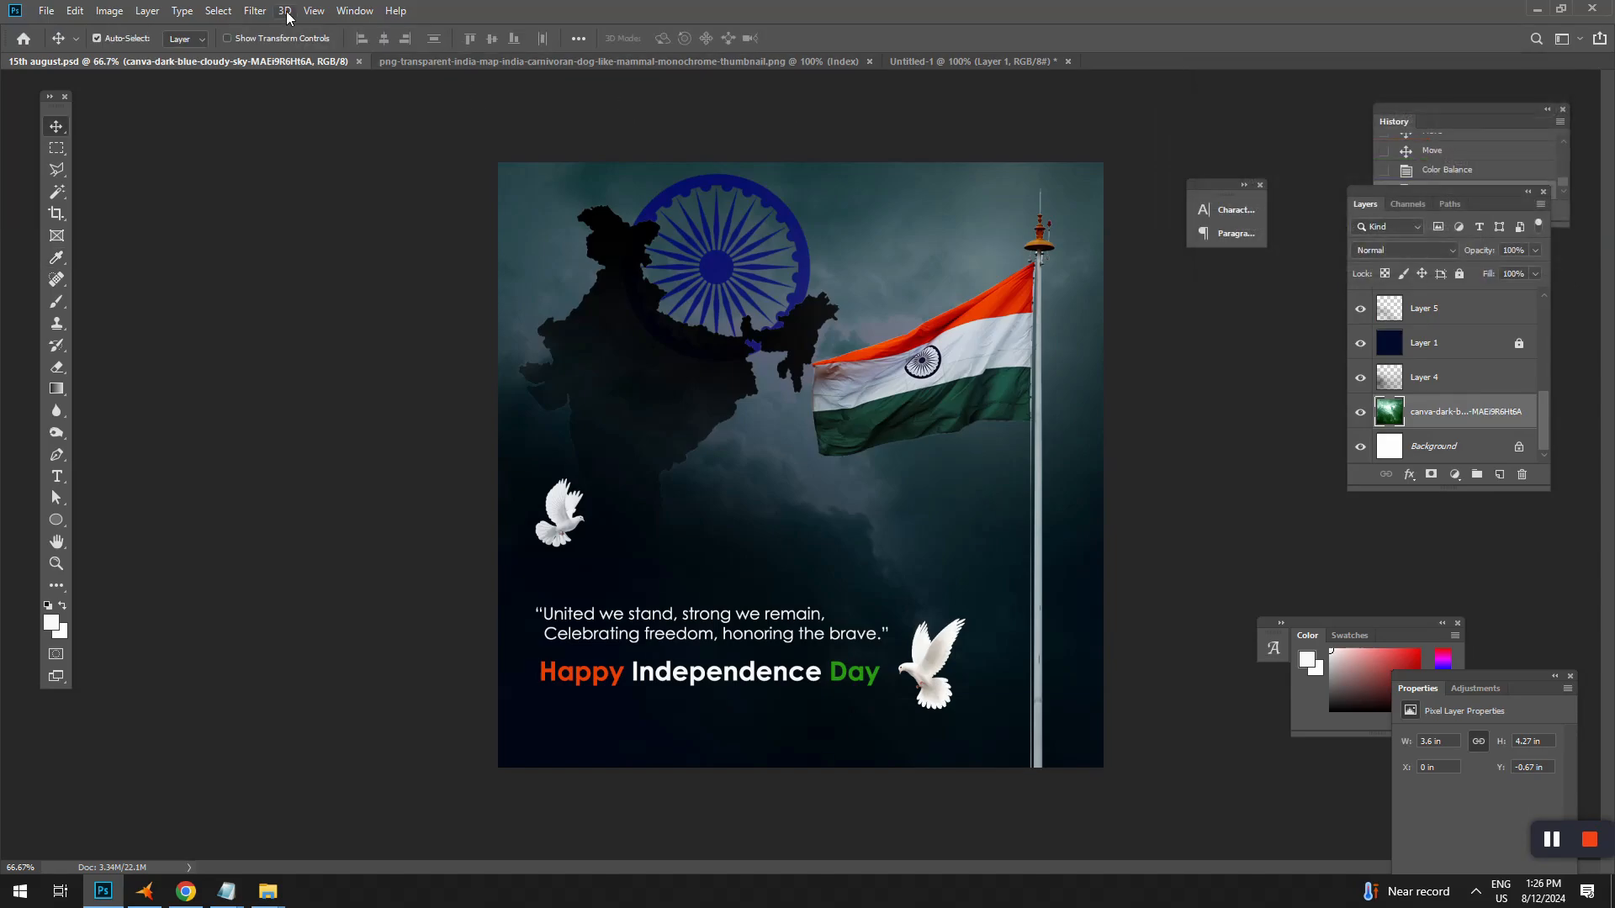
left_click(109, 10)
mouse_move(135, 55)
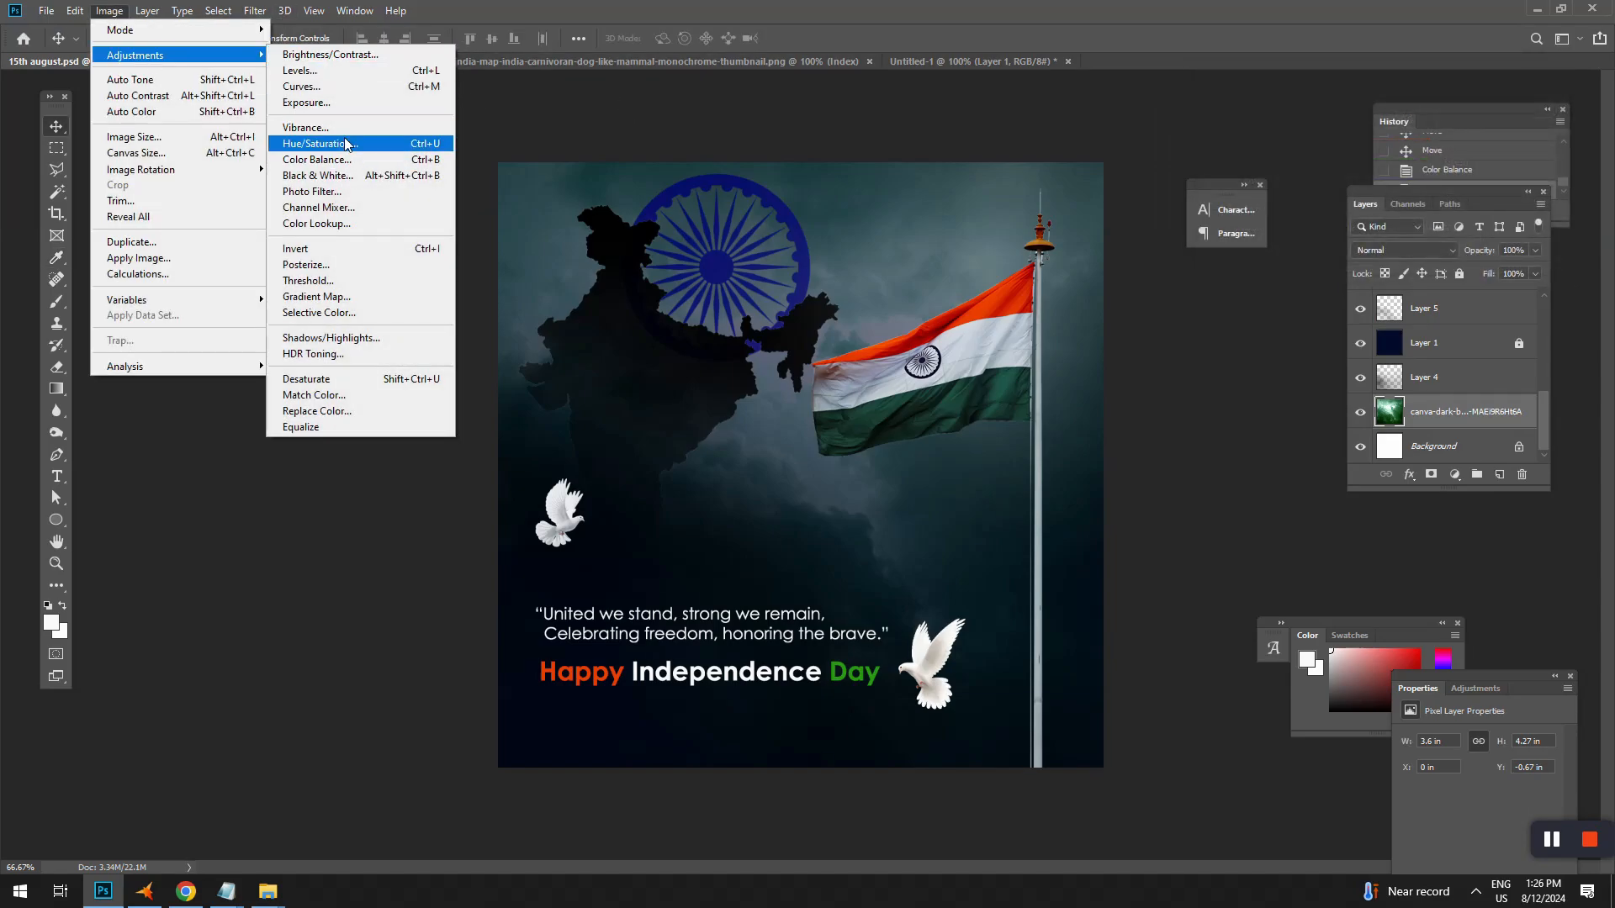
left_click(301, 86)
left_click_drag(845, 158, 1250, 128)
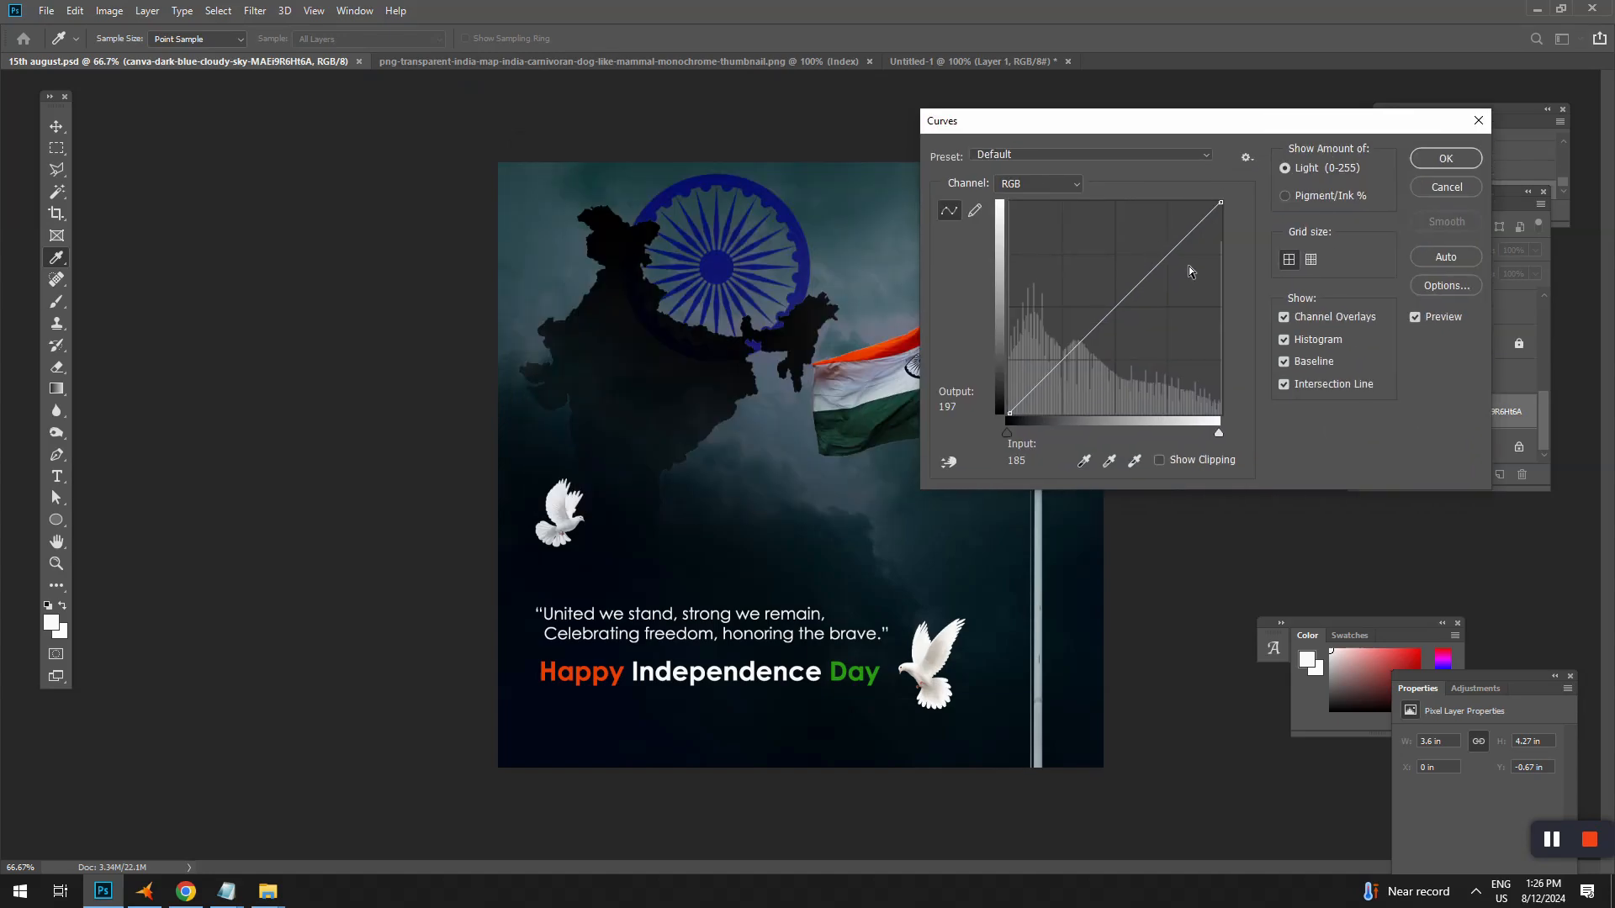
left_click_drag(1163, 259, 1165, 250)
left_click_drag(1190, 120, 1295, 100)
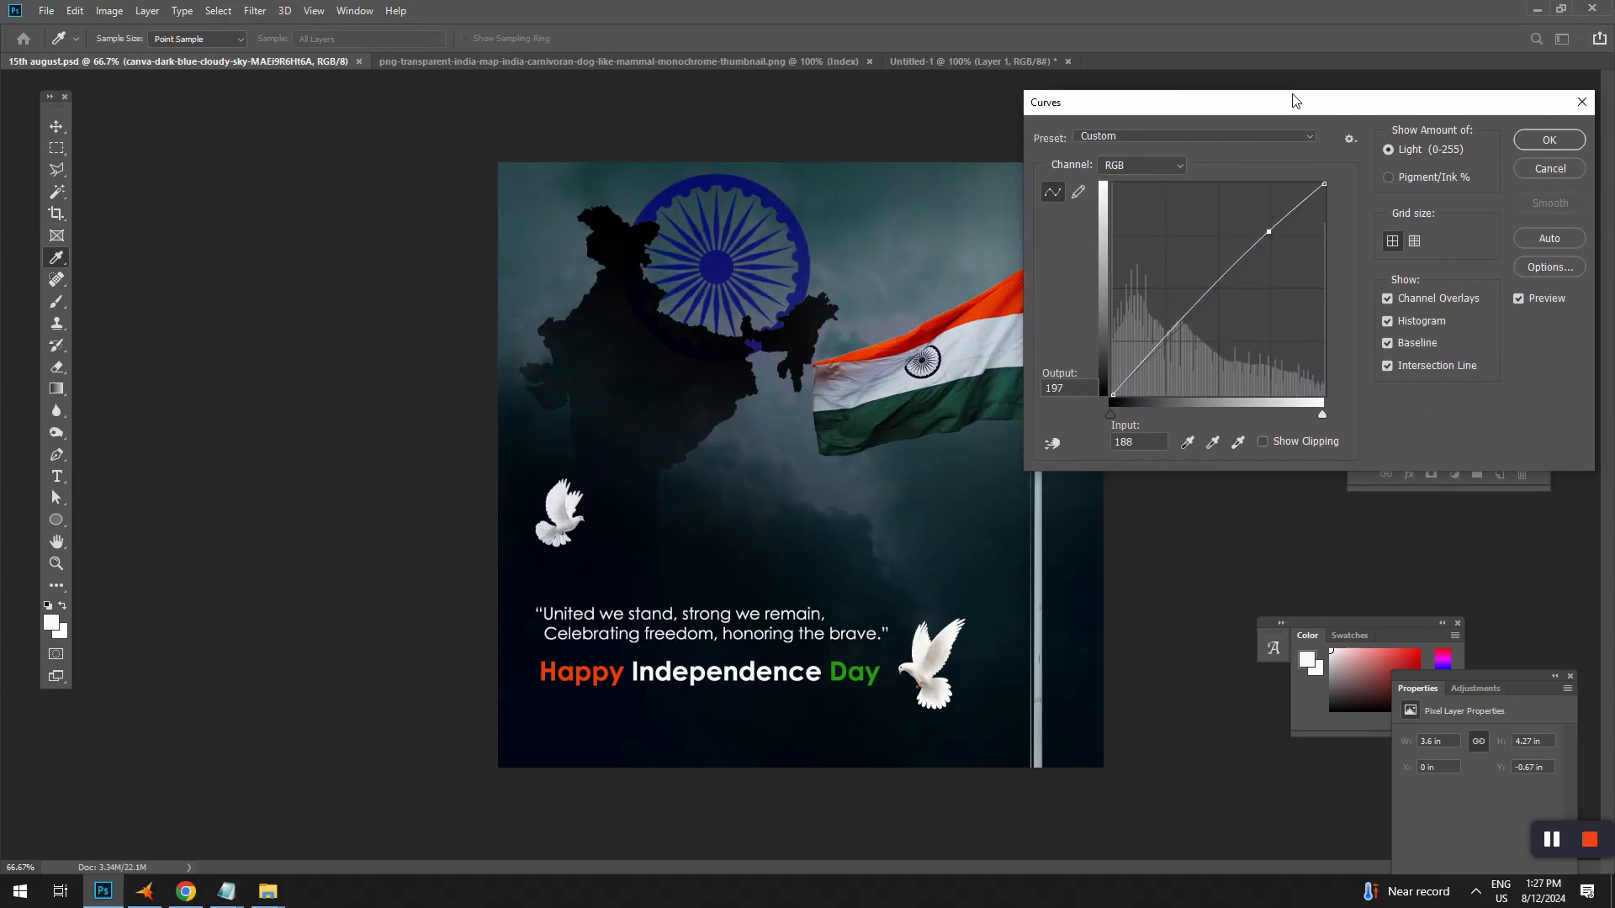
mouse_move(1168, 334)
left_mouse_down()
mouse_move(1179, 355)
mouse_move(1179, 342)
left_mouse_up()
left_click(1549, 139)
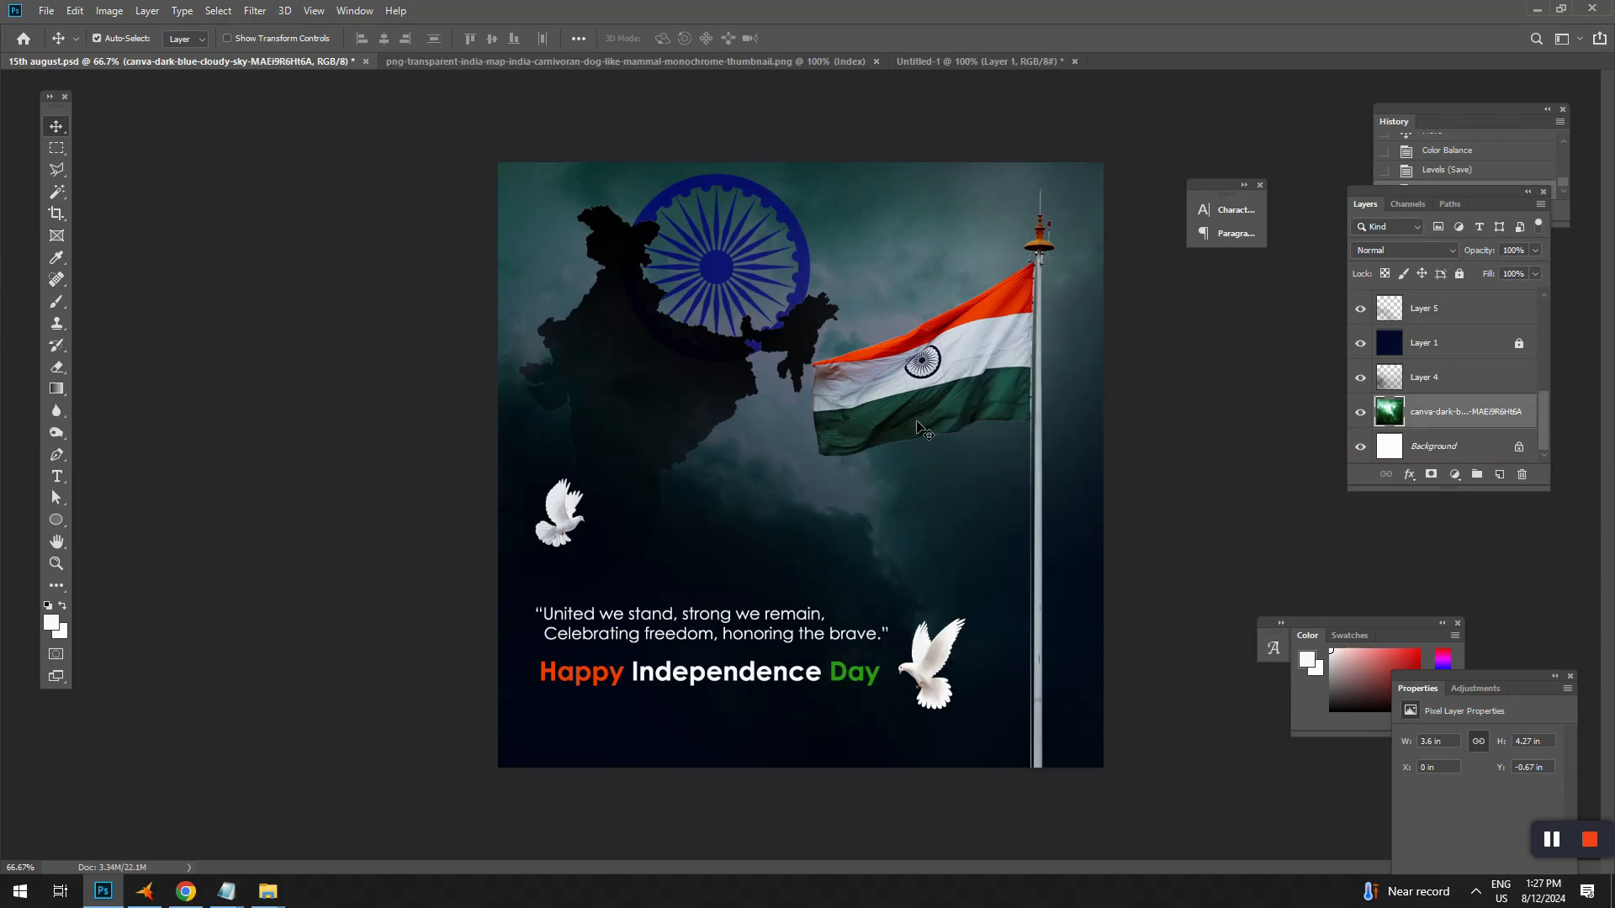
Preview the poster in full-screen mode and examine the composition both up close and as a whole.
key("f")
key("f")
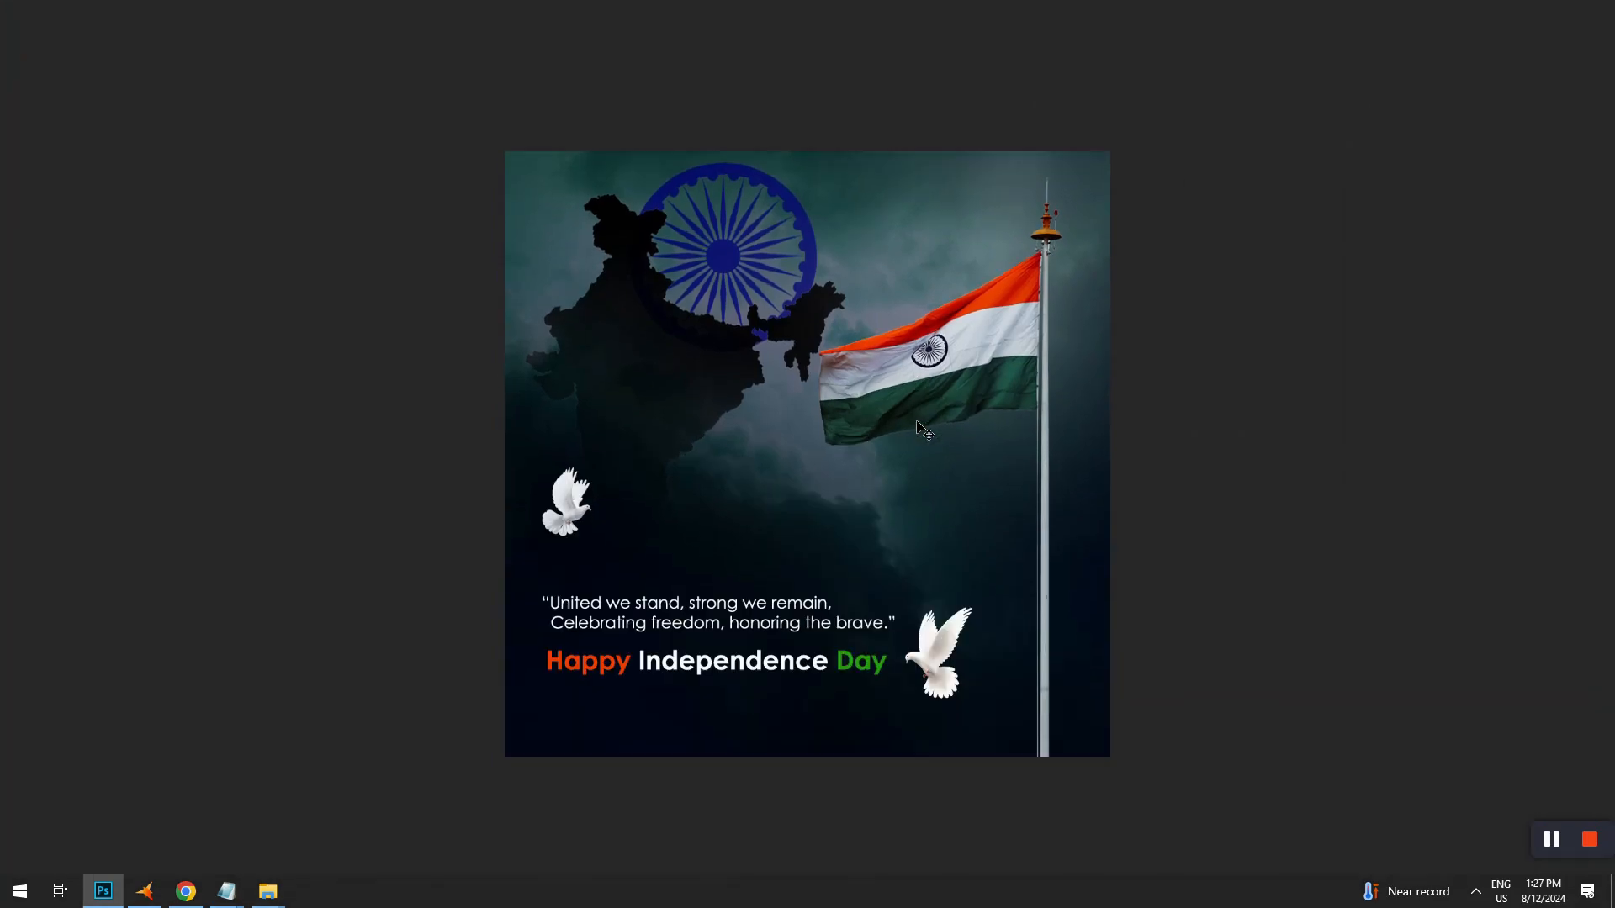
left_click(841, 417)
mouse_move(841, 417)
left_mouse_down()
mouse_move(860, 367)
mouse_move(856, 419)
left_mouse_up()
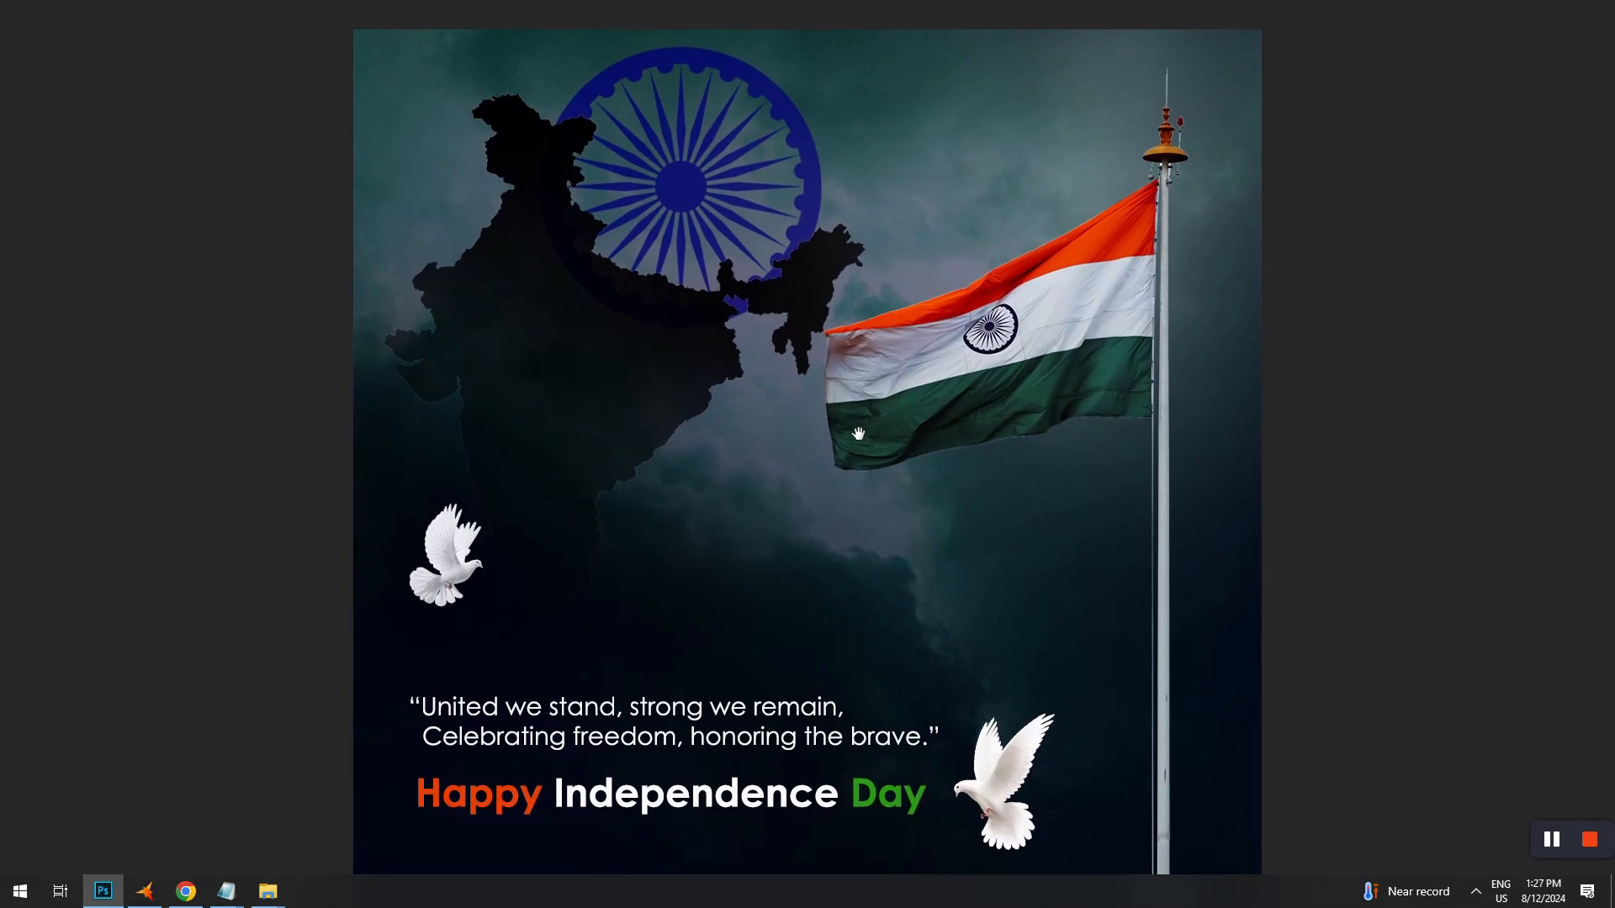
scroll(860, 424, "down", 3)
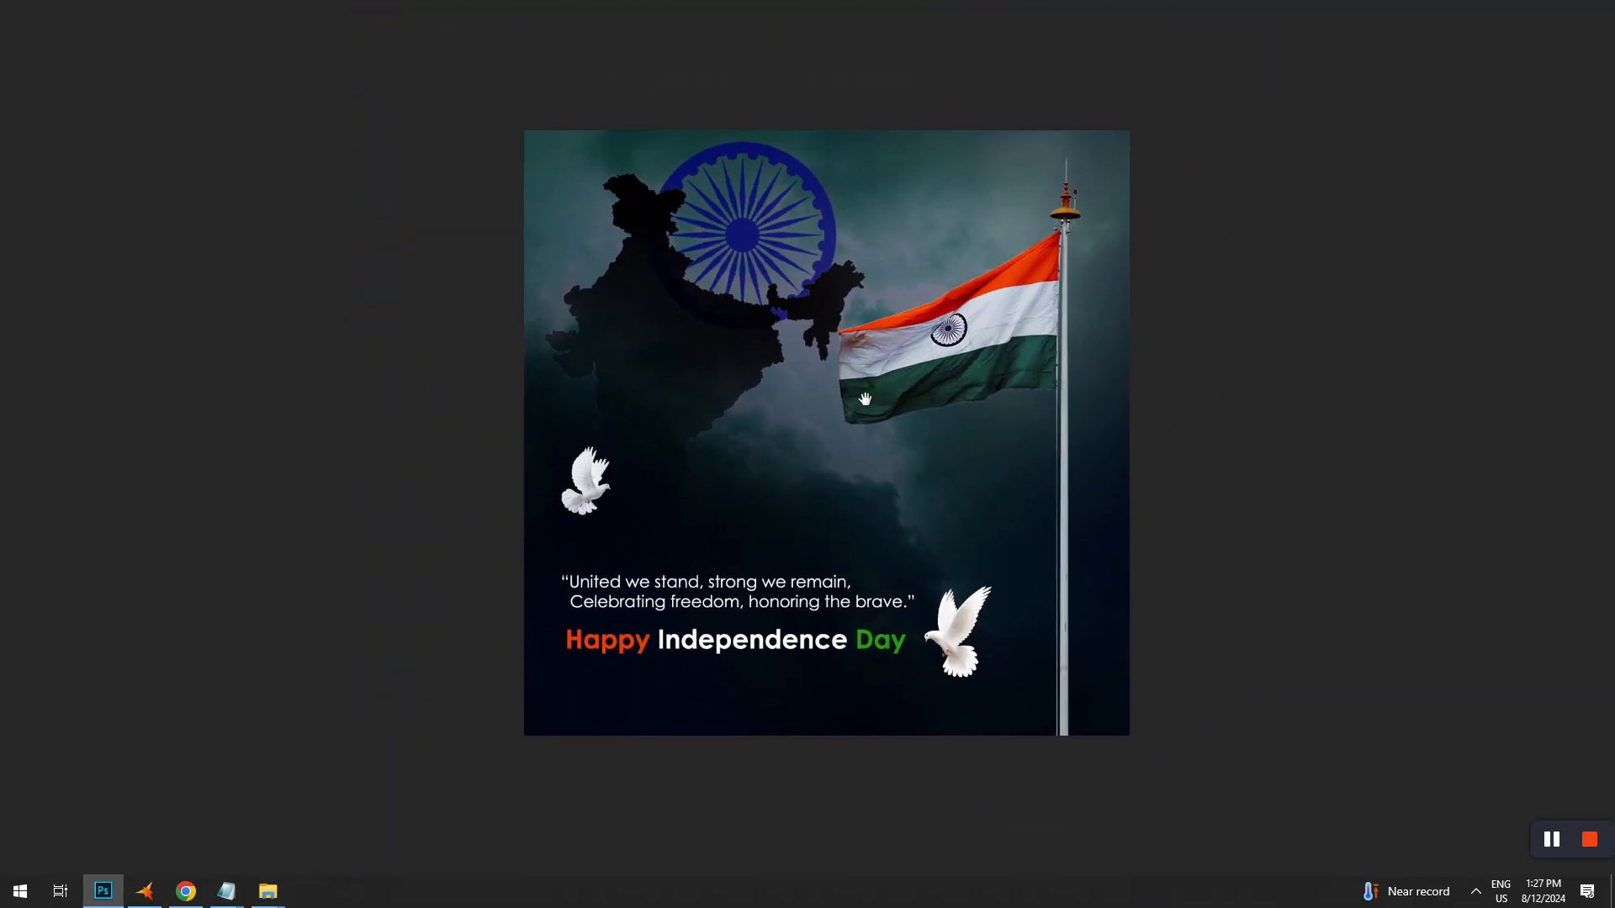